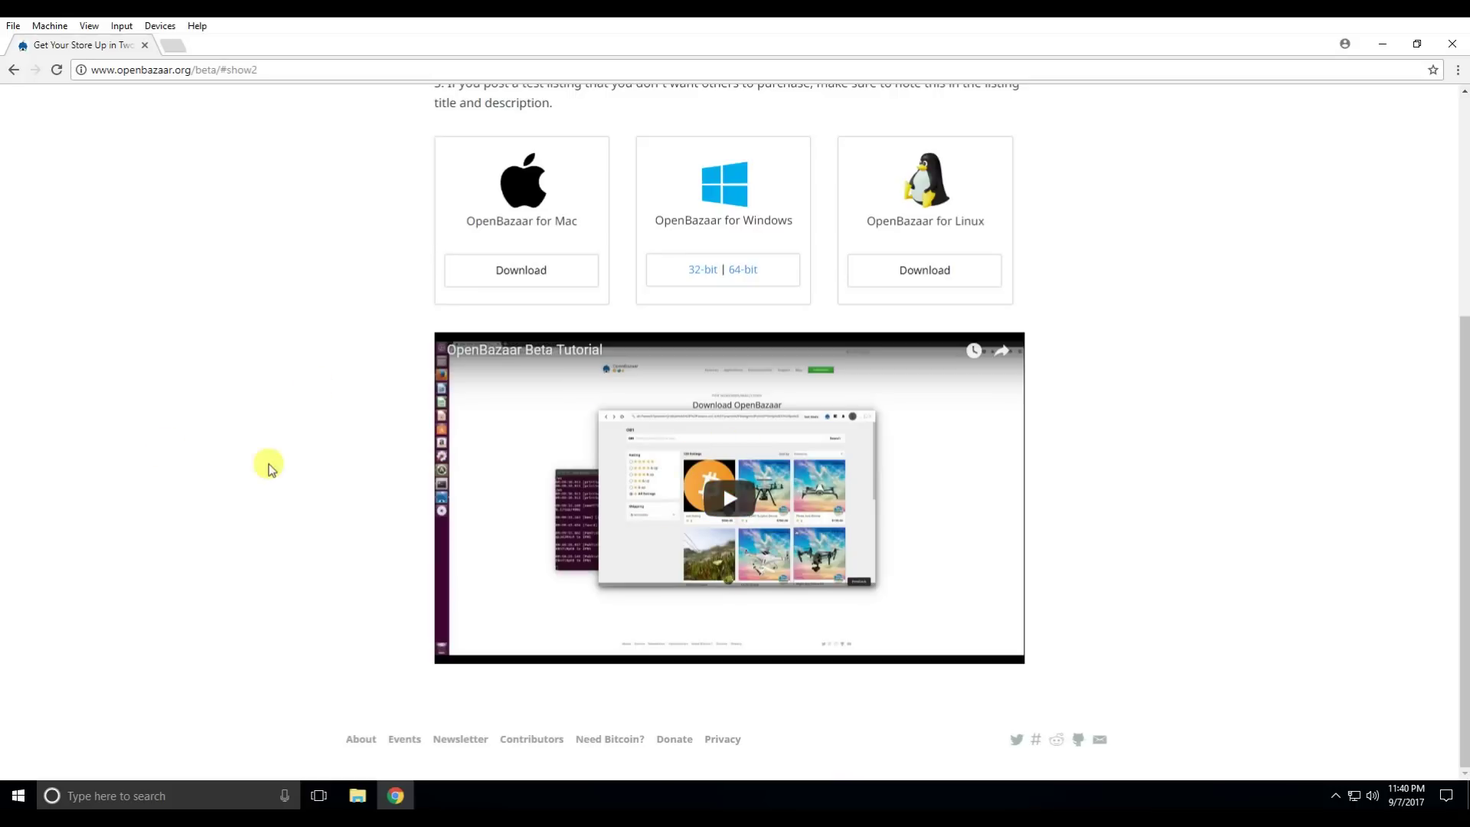
Step: Launch the downloaded OpenBazaar installer from File Explorer and minimize the browser window
scroll(277, 501, "up", 1)
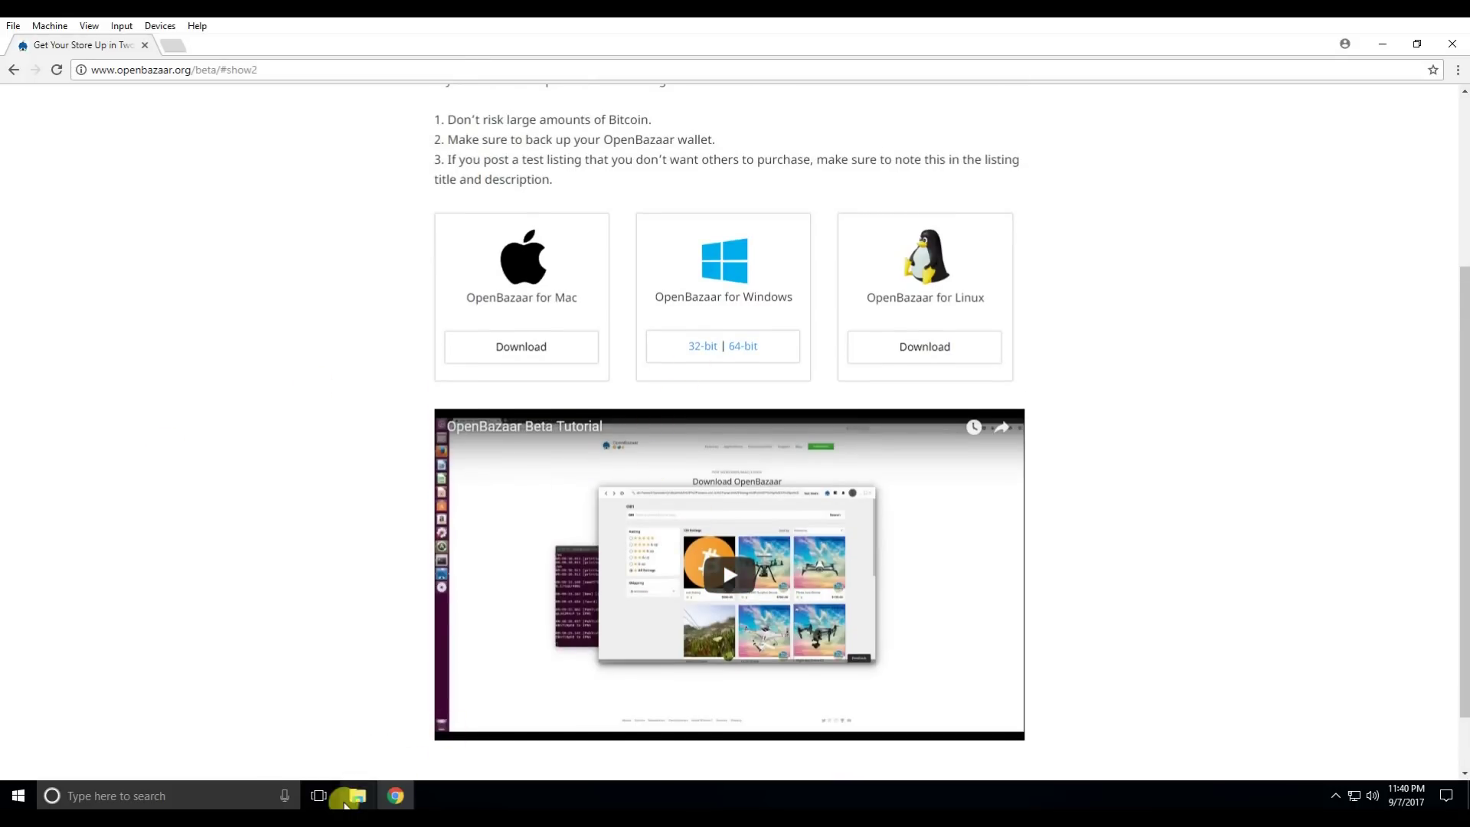
left_click(356, 797)
double_click(507, 289)
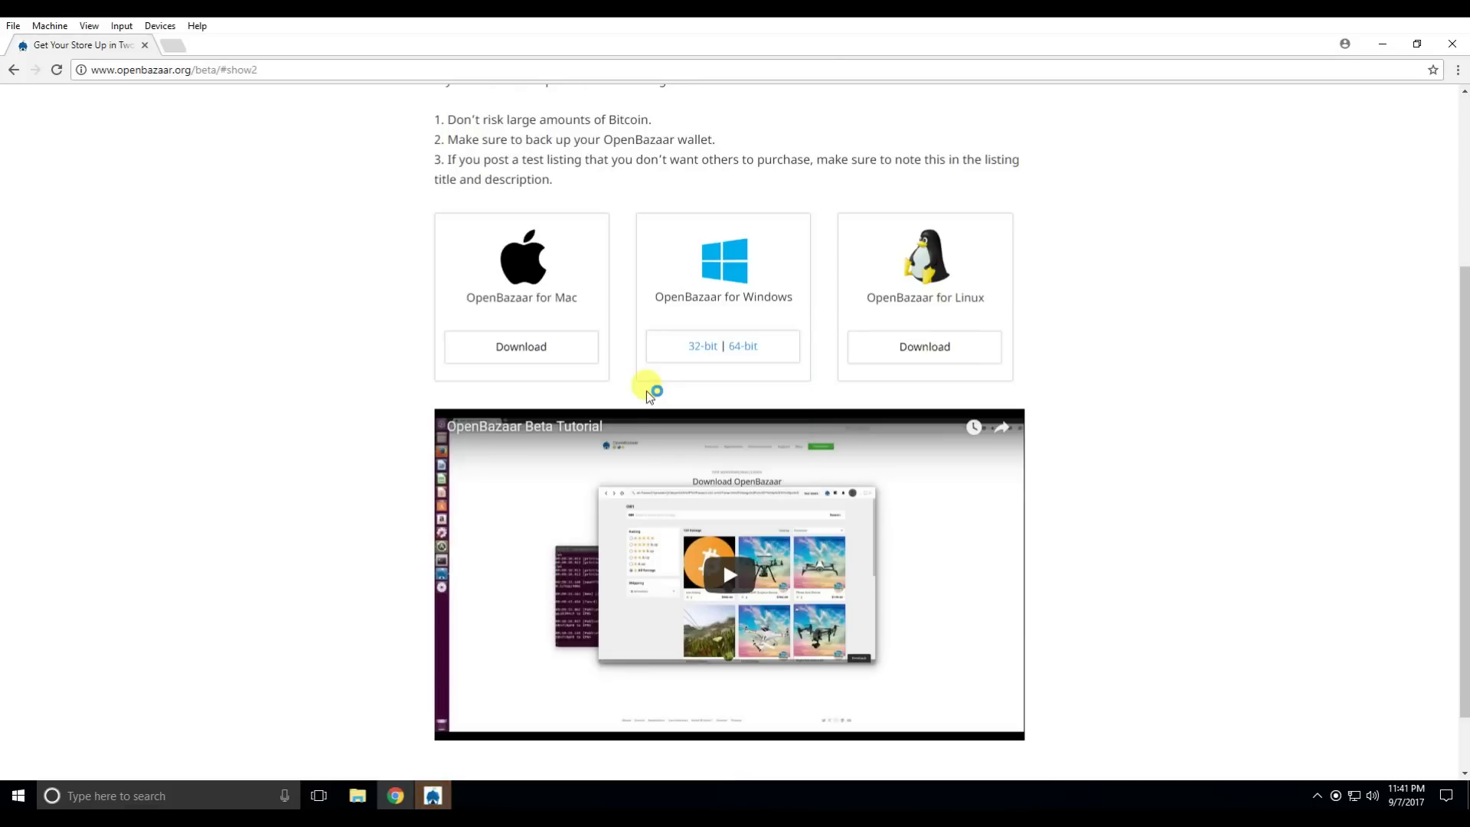
left_click(1383, 43)
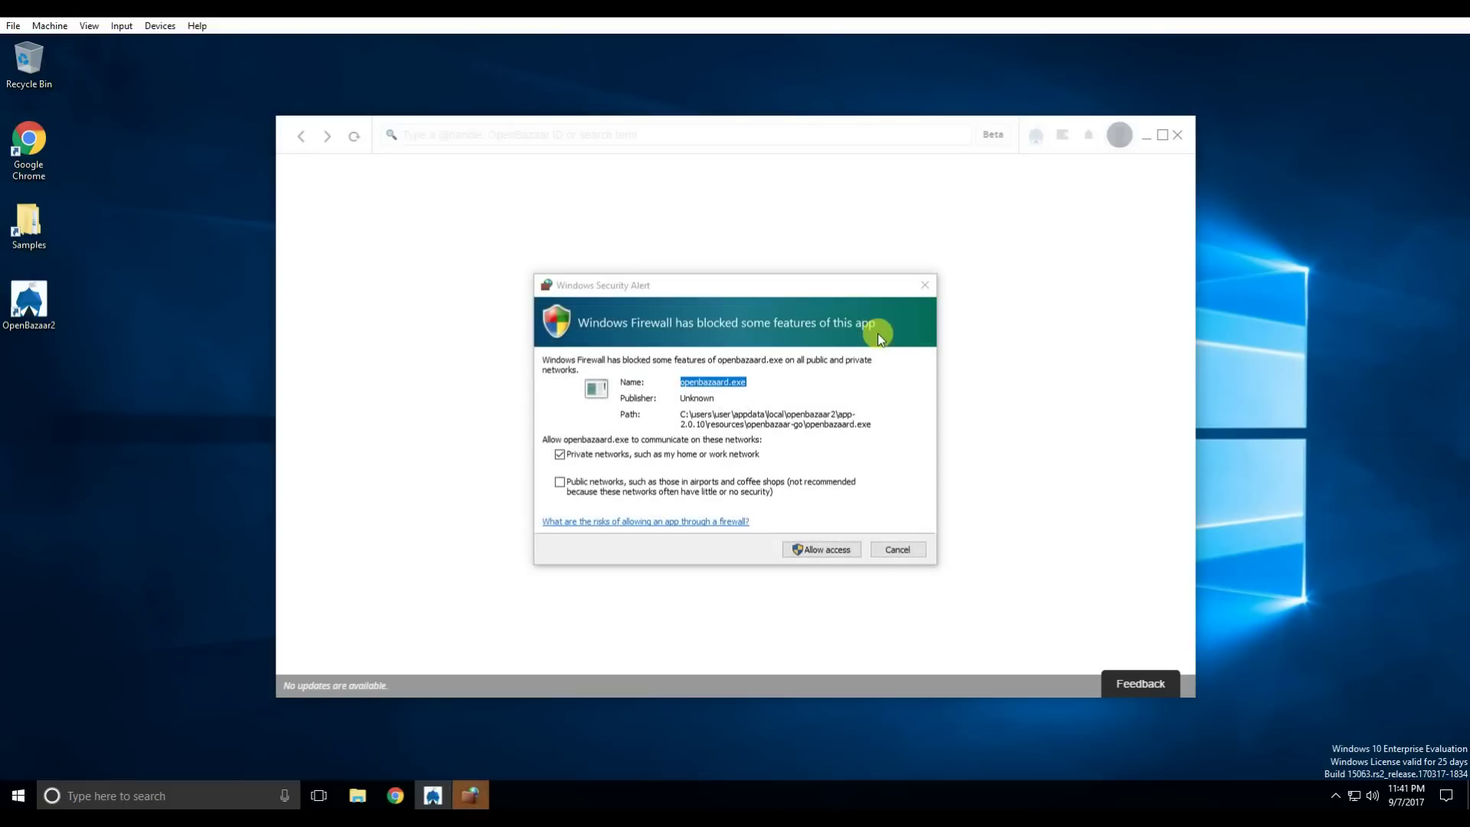
Step: Move the Windows Firewall alert aside and allow openbazaard.exe to communicate on private networks
left_click_drag(810, 288, 549, 339)
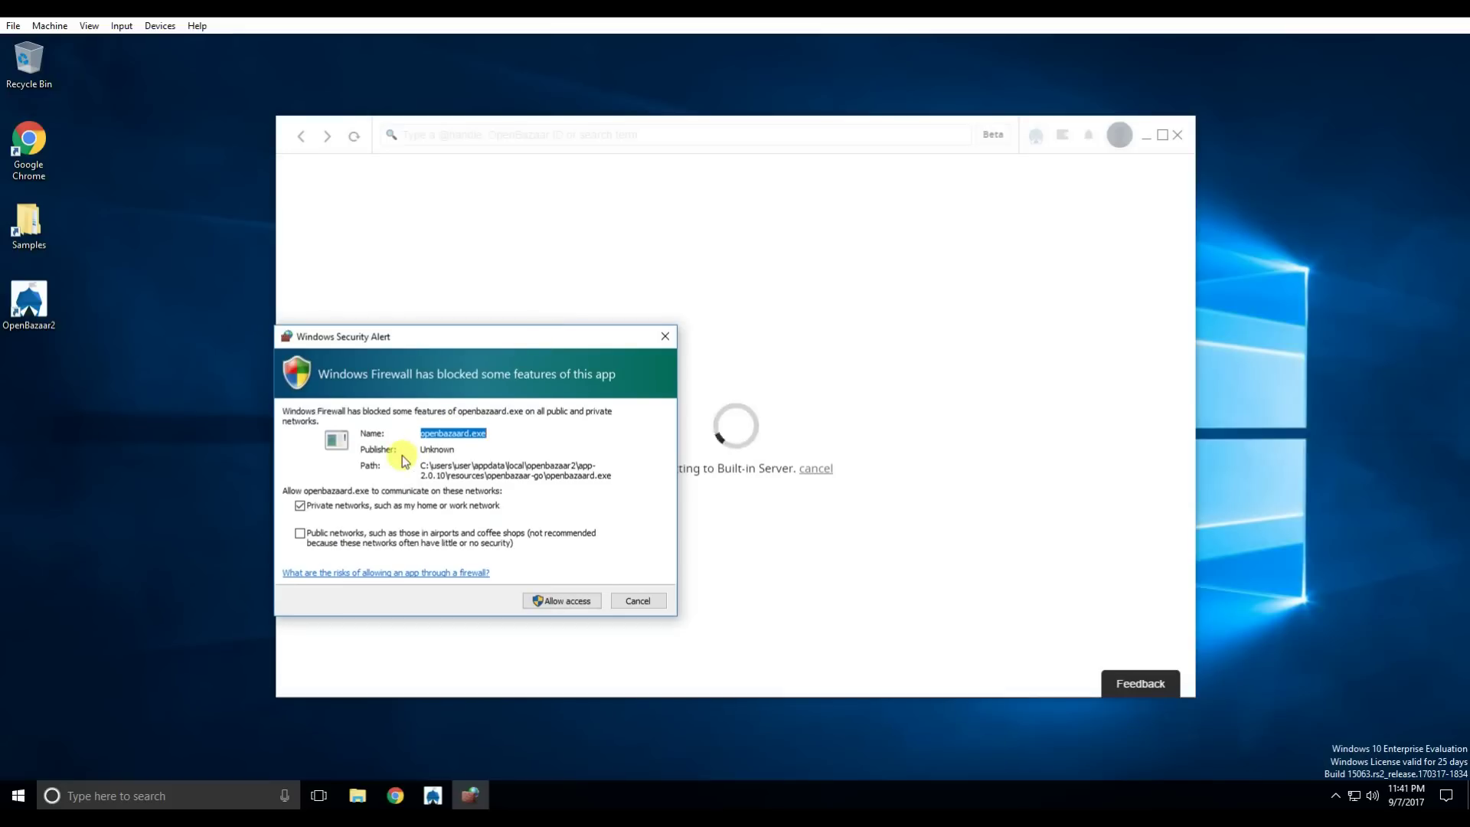
left_click(470, 437)
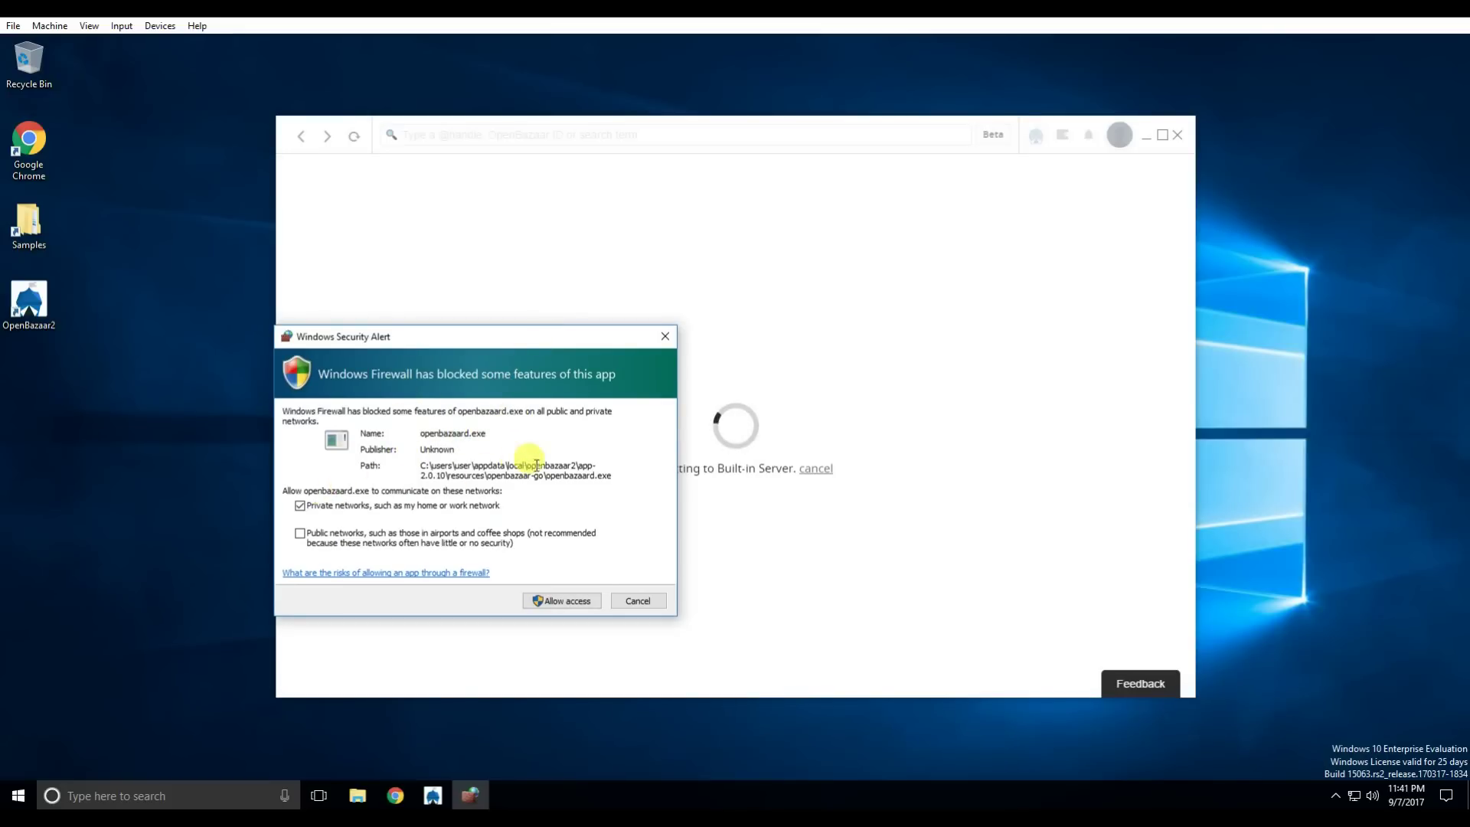
left_click(556, 602)
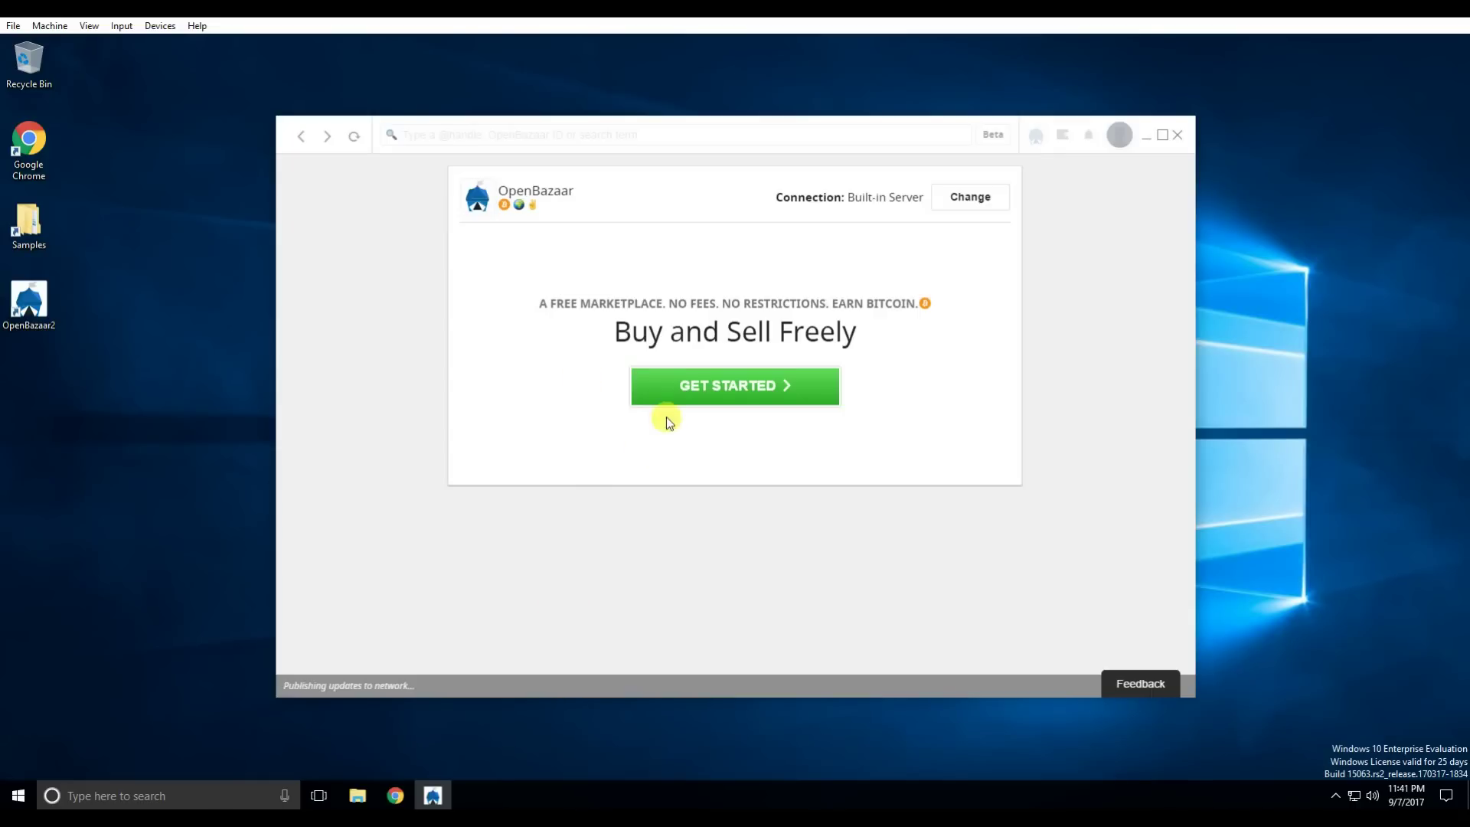
Step: Start the OpenBazaar setup, set the profile name to "Test users" and enter the description "Just testing"
left_click(741, 386)
left_click(684, 265)
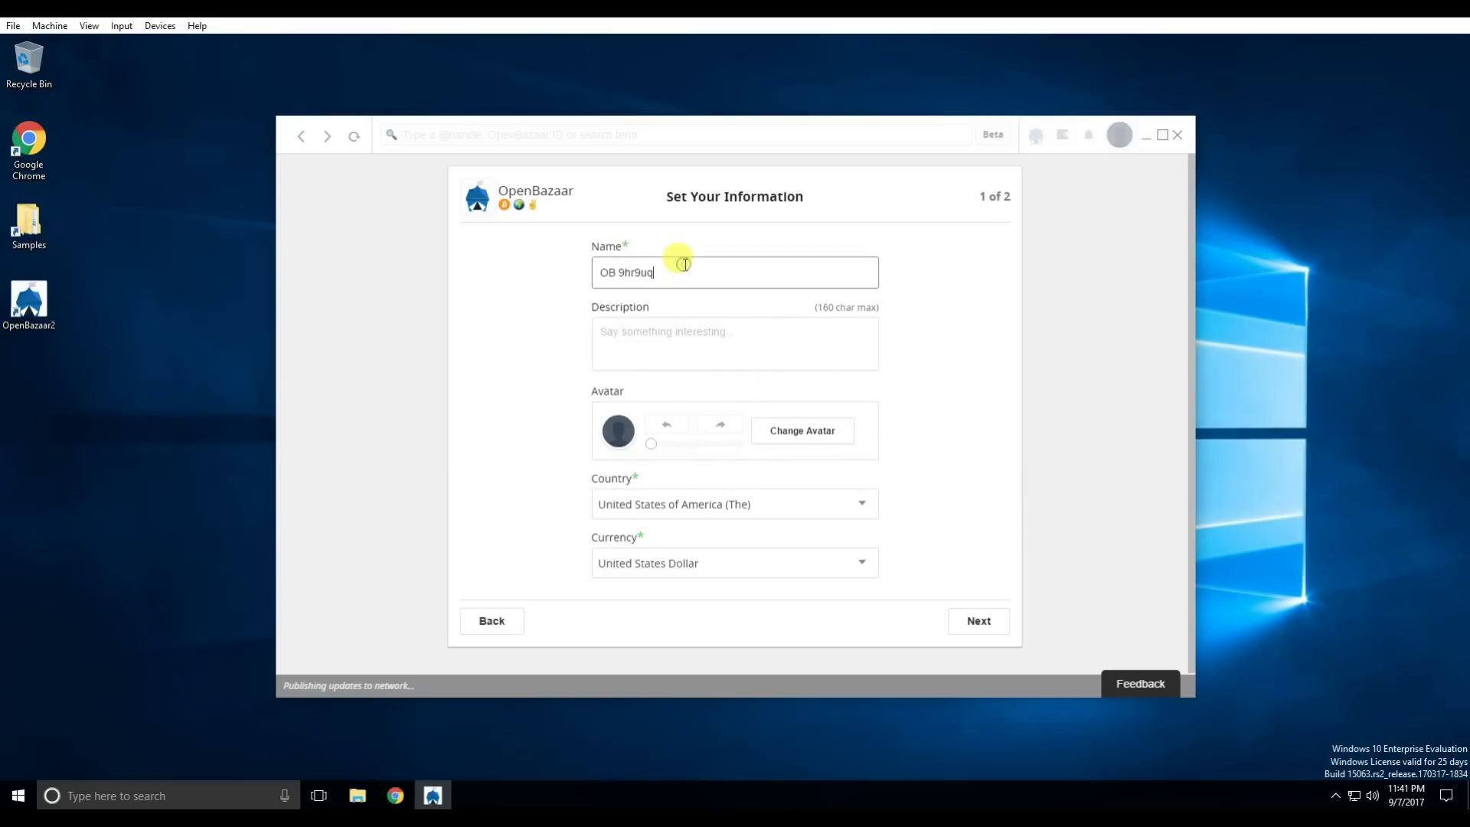
key("BackSpace")
key("BackSpace")
key("BackSpace")
key("BackSpace")
key("BackSpace")
key("BackSpace")
type("Test users")
left_click(675, 334)
type("Just testing")
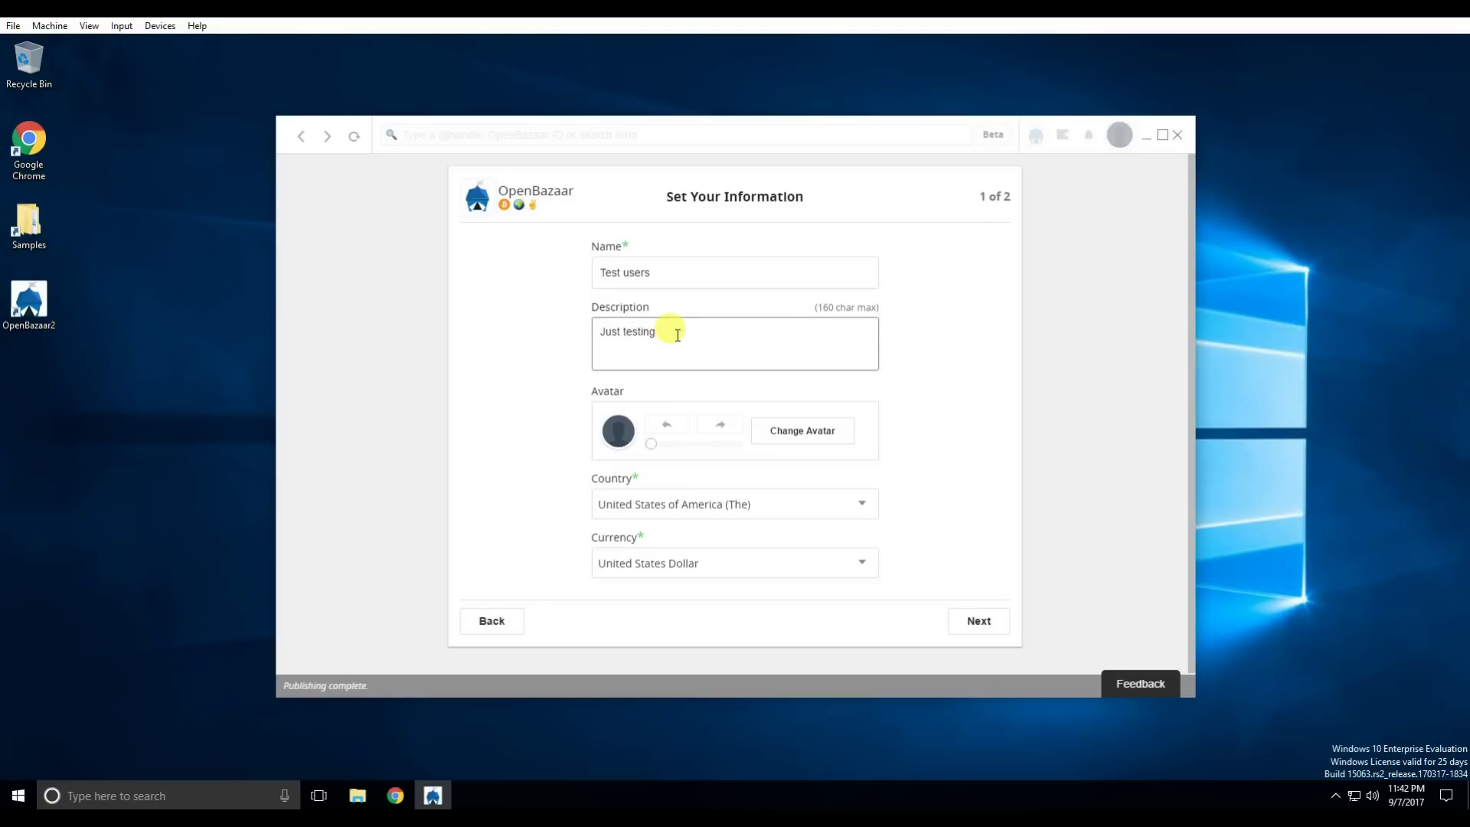
Step: Load the tent logo image from the Pictures folder as the avatar, zoom it in slightly and continue the setup
left_click(789, 430)
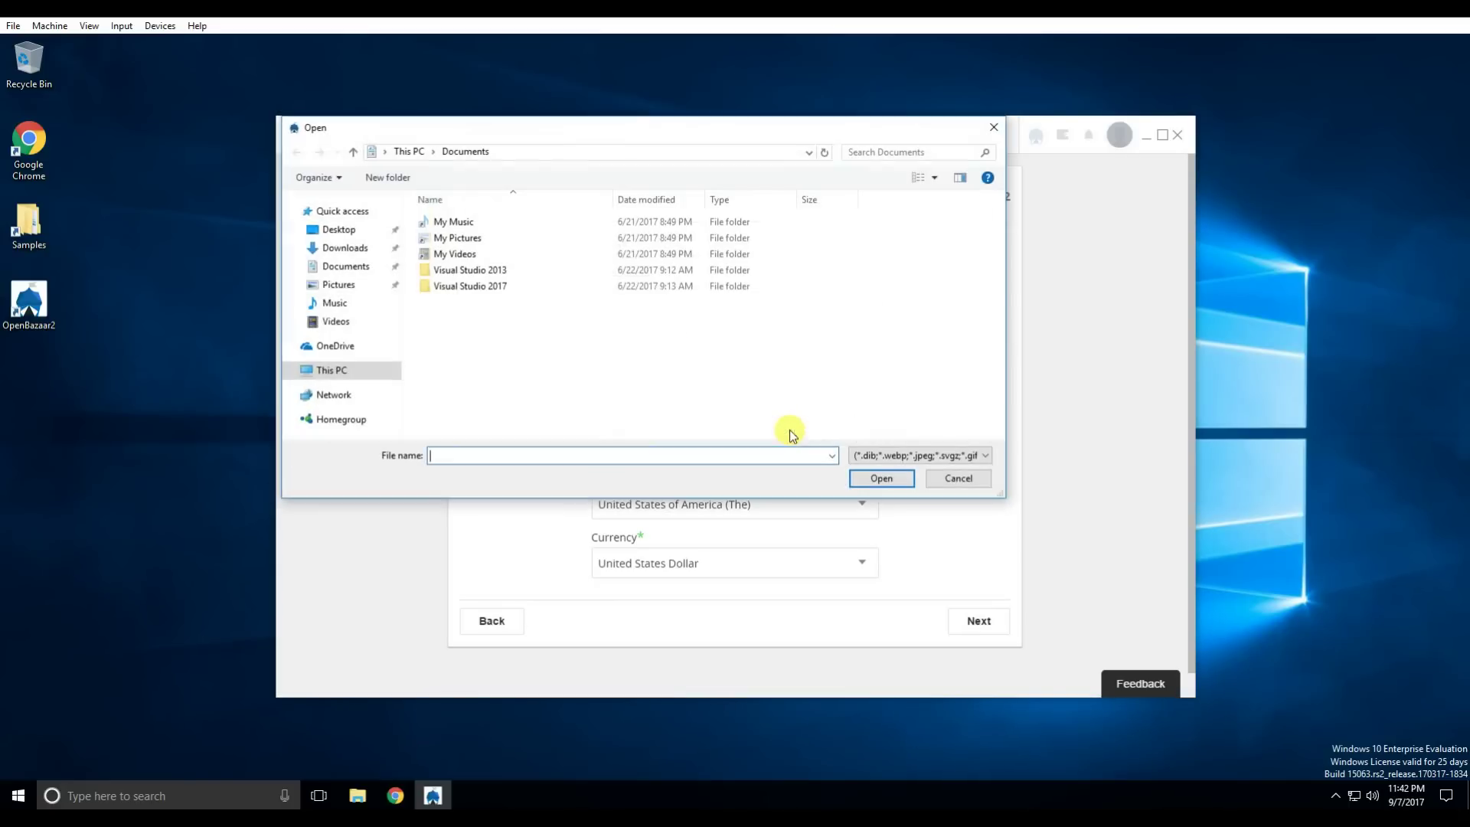
left_click(332, 285)
double_click(706, 230)
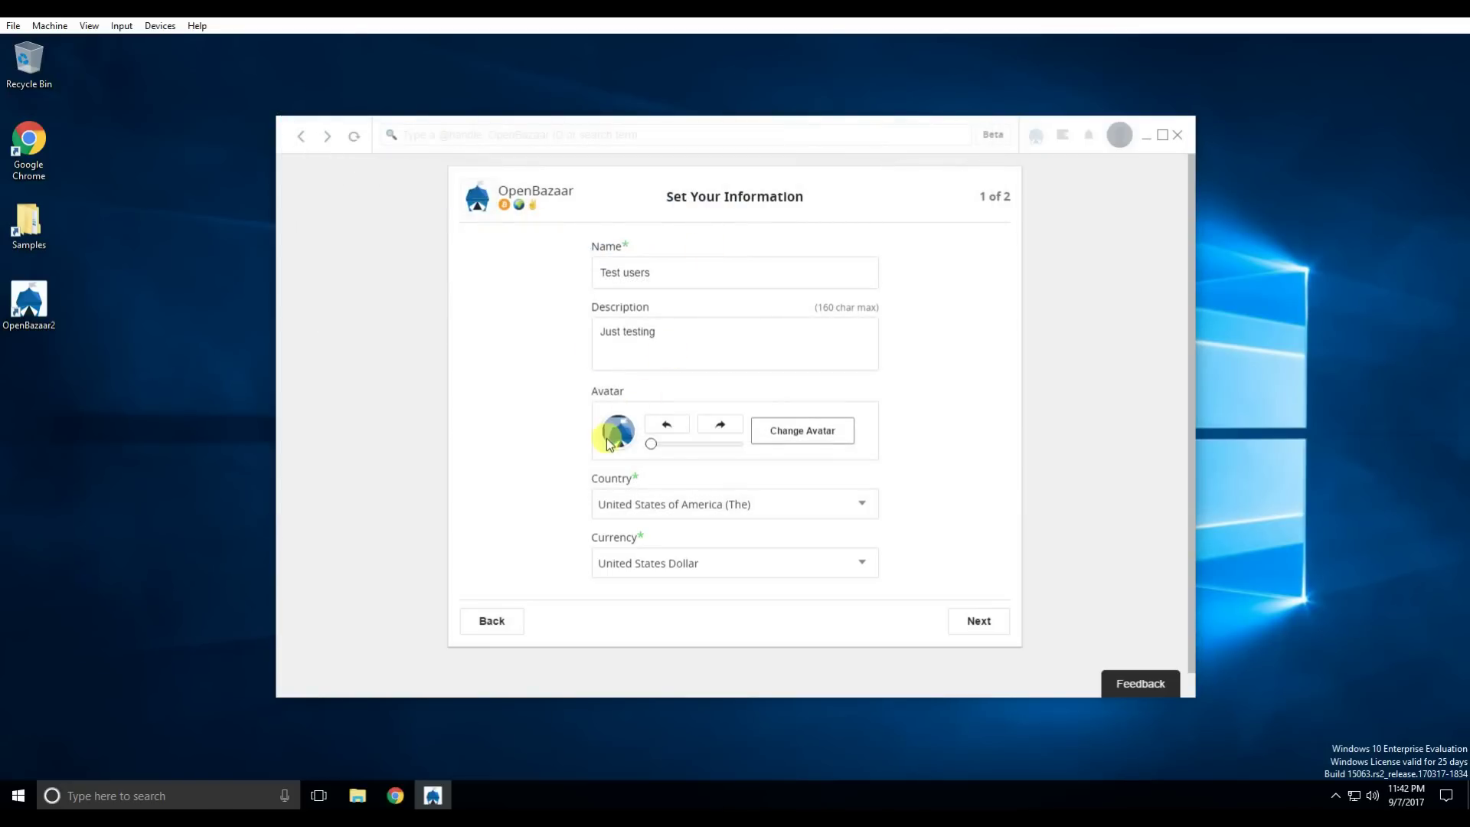
left_click_drag(651, 444, 655, 444)
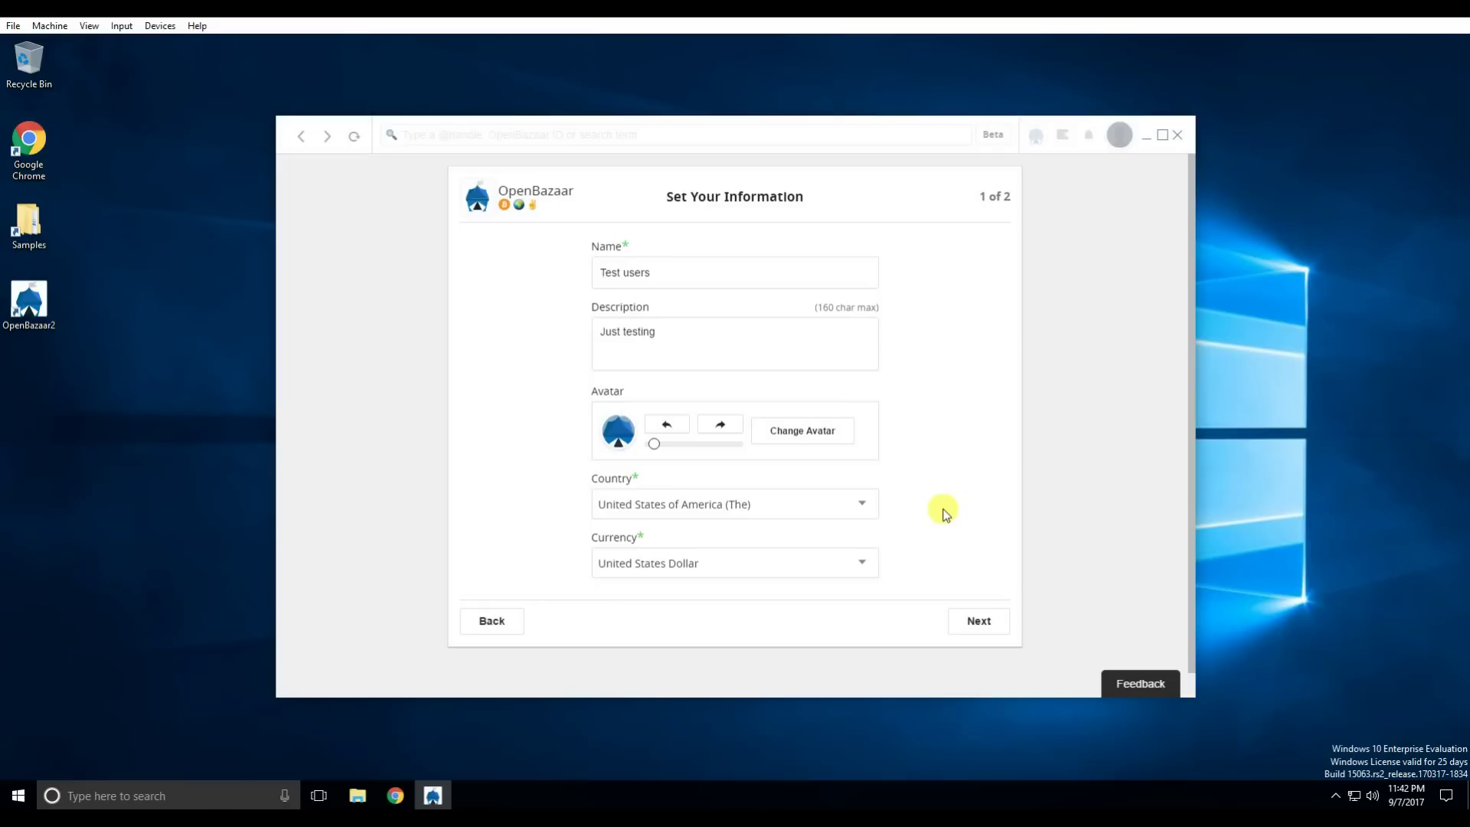
left_click(975, 620)
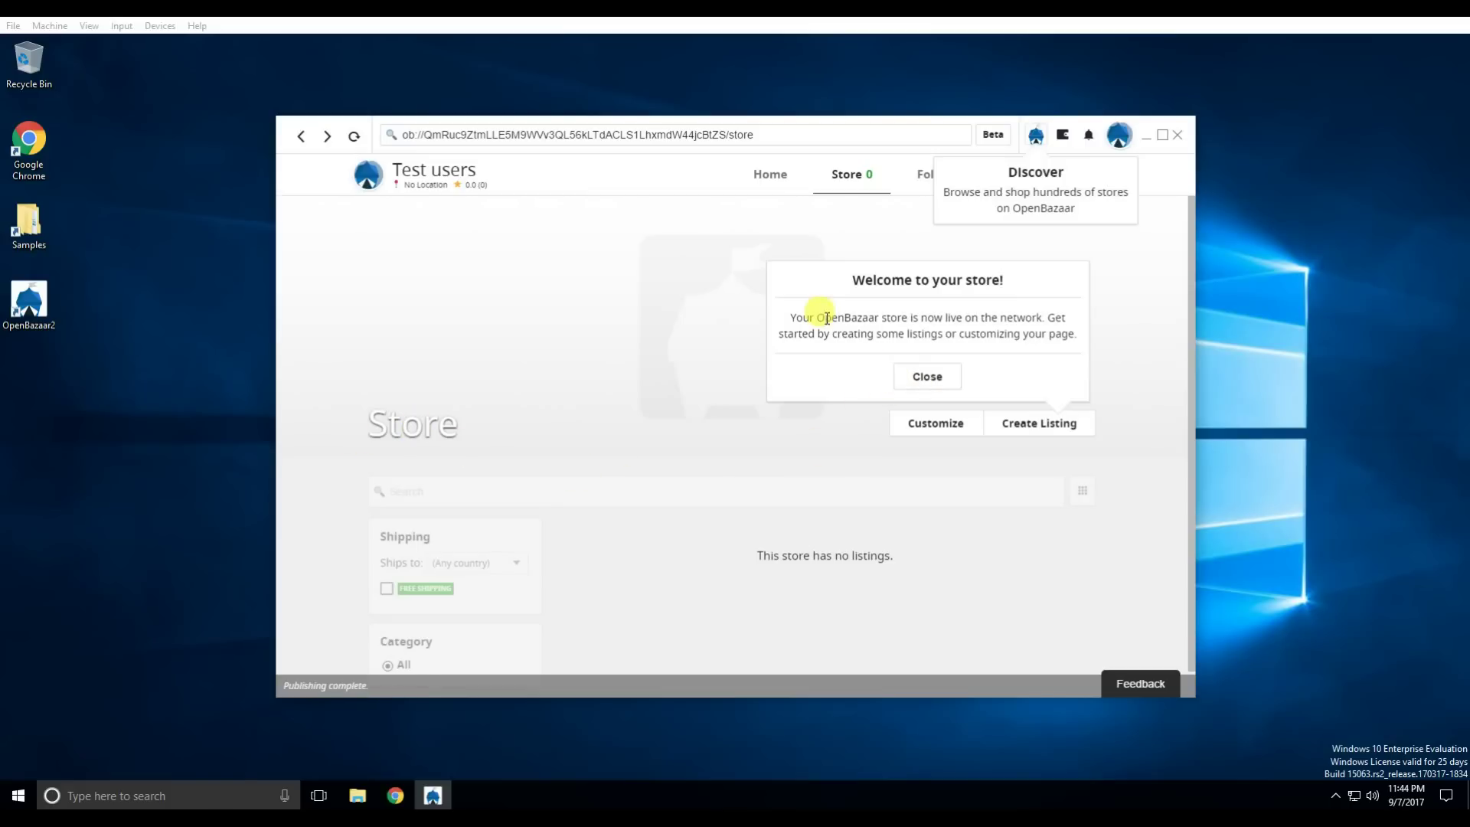
Step: Dismiss the store welcome message and choose OB1 as the default search provider in Discover
left_click(927, 376)
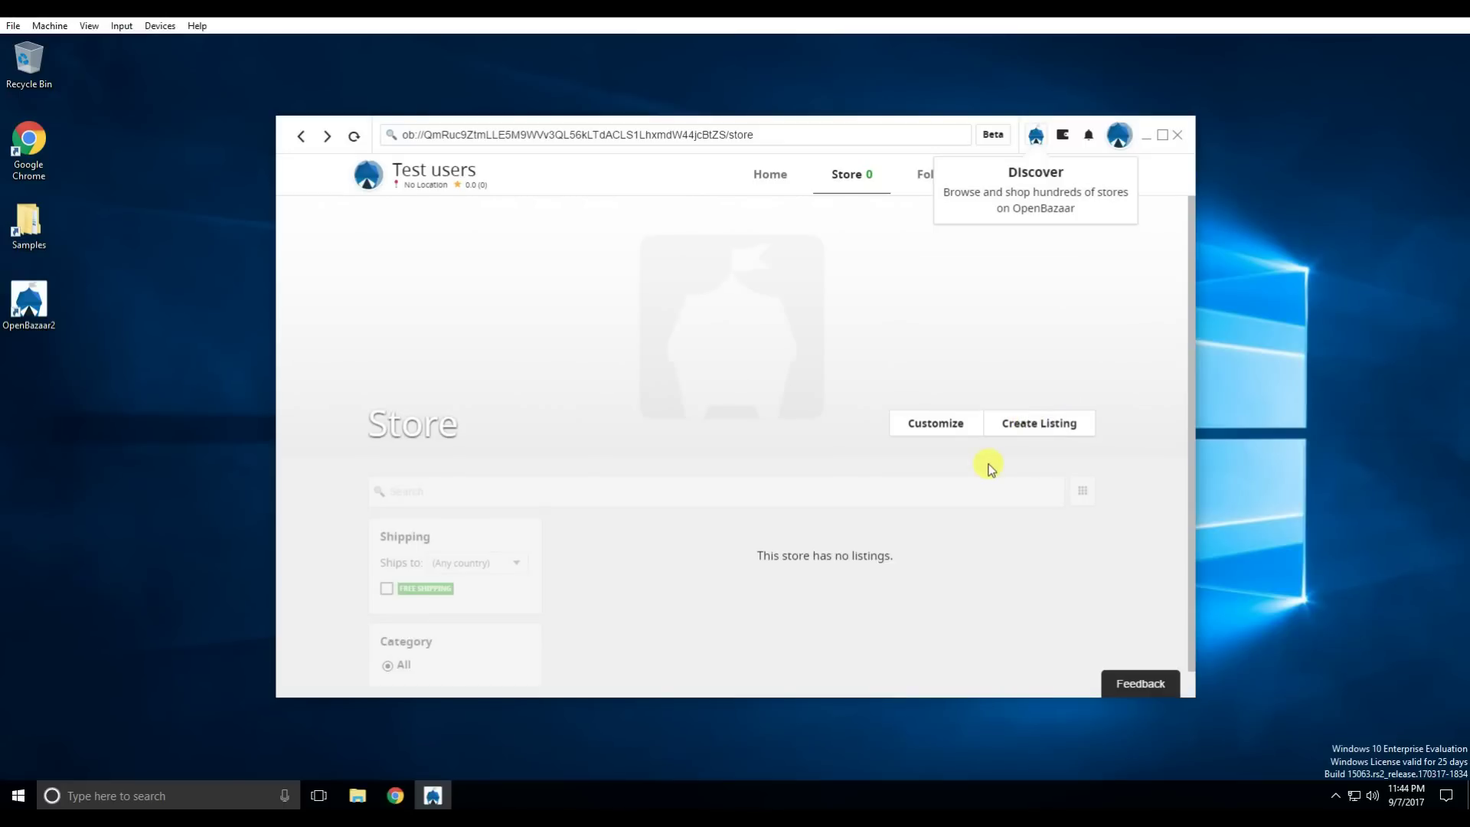
left_click(1037, 138)
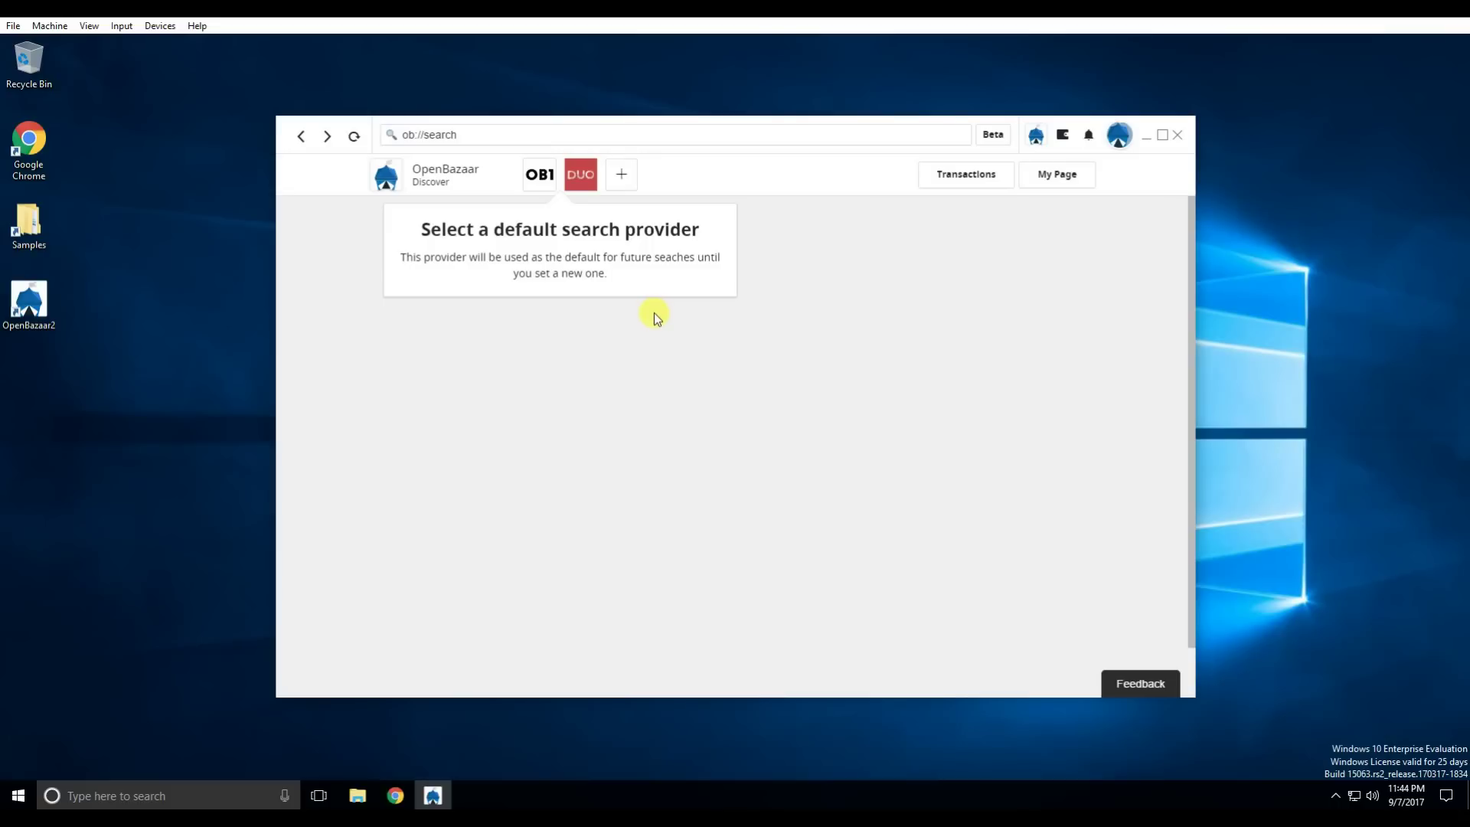
left_click(536, 174)
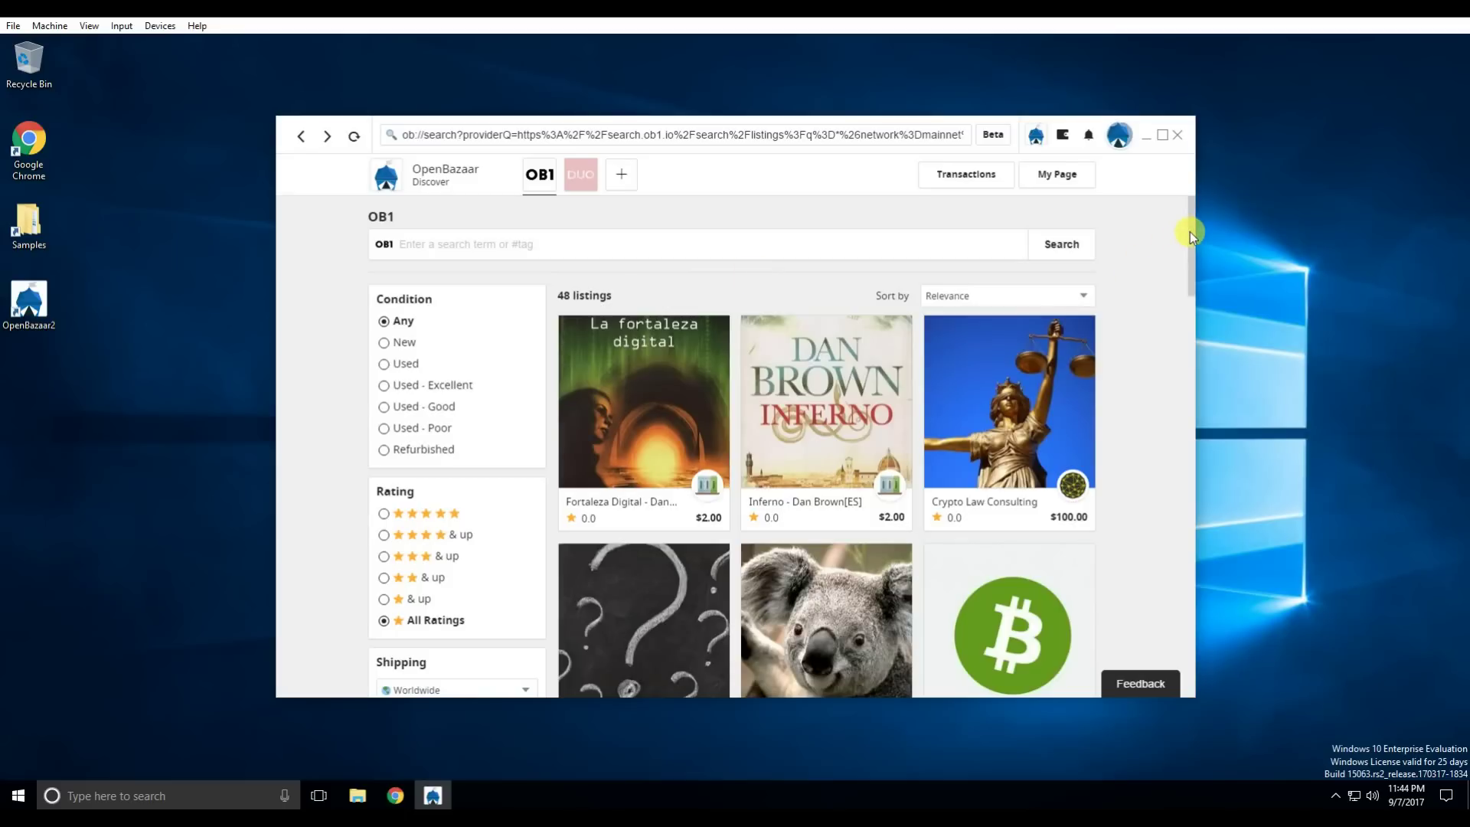
Step: Search the OB1 marketplace listings for "test"
mouse_move(1191, 231)
left_mouse_down()
mouse_move(1196, 599)
mouse_move(1182, 208)
left_mouse_up()
left_click(764, 245)
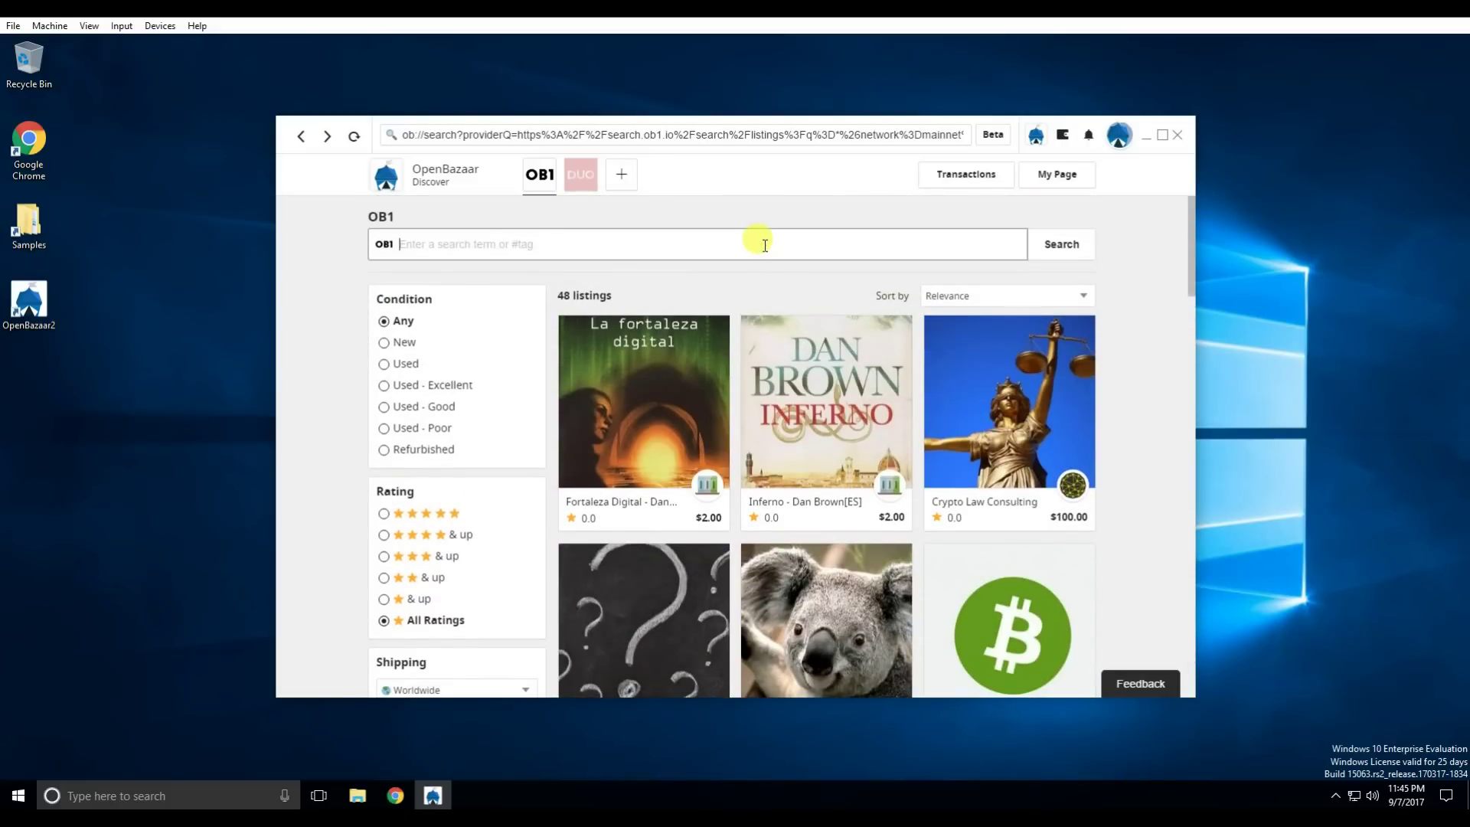
type("test")
key("Return")
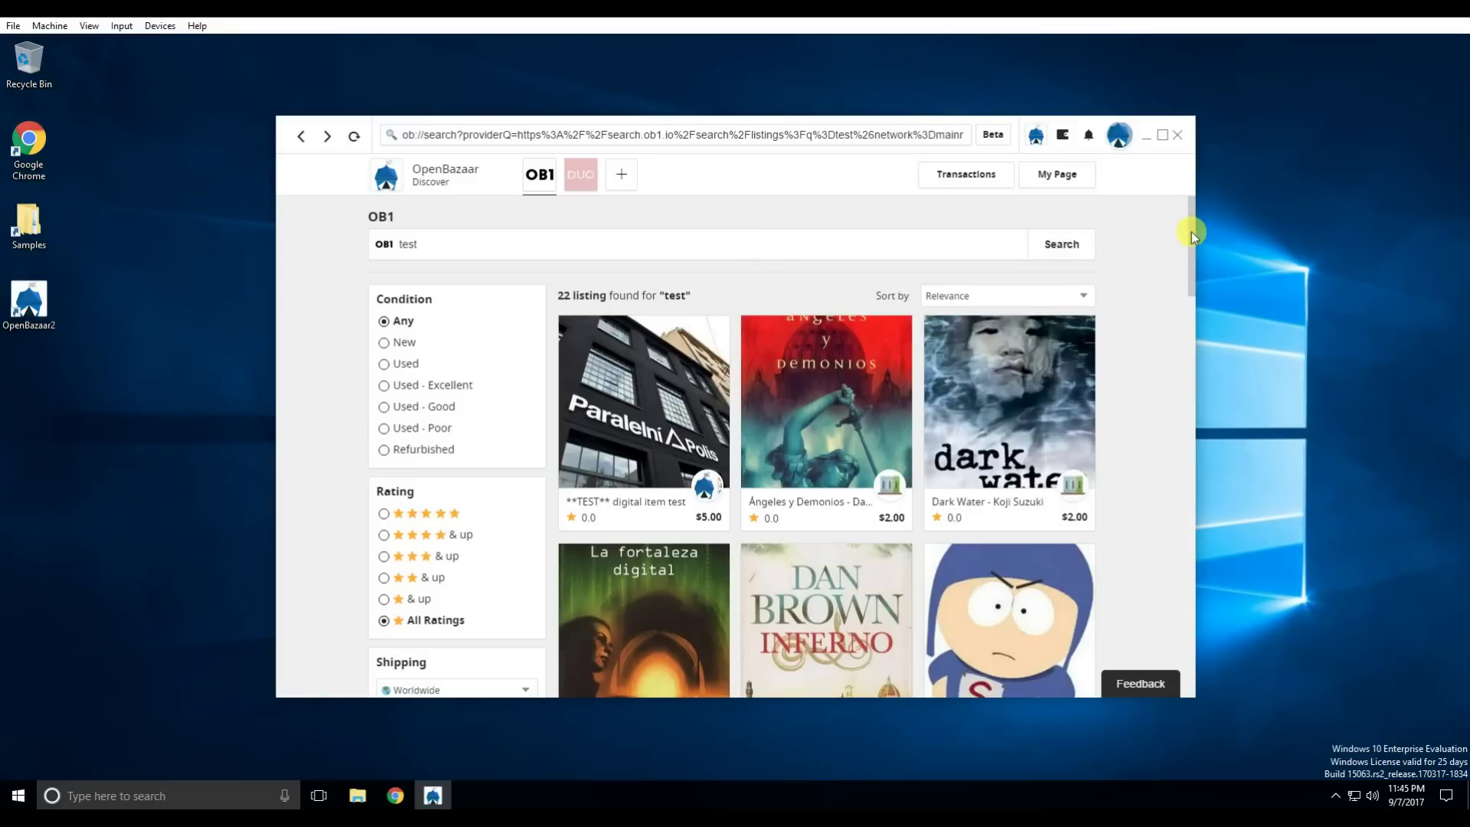
Step: Try filtering the results by Used condition and by four stars and up, resetting to Any and All Ratings
left_click(386, 366)
left_click(384, 321)
left_click(384, 534)
left_click(384, 620)
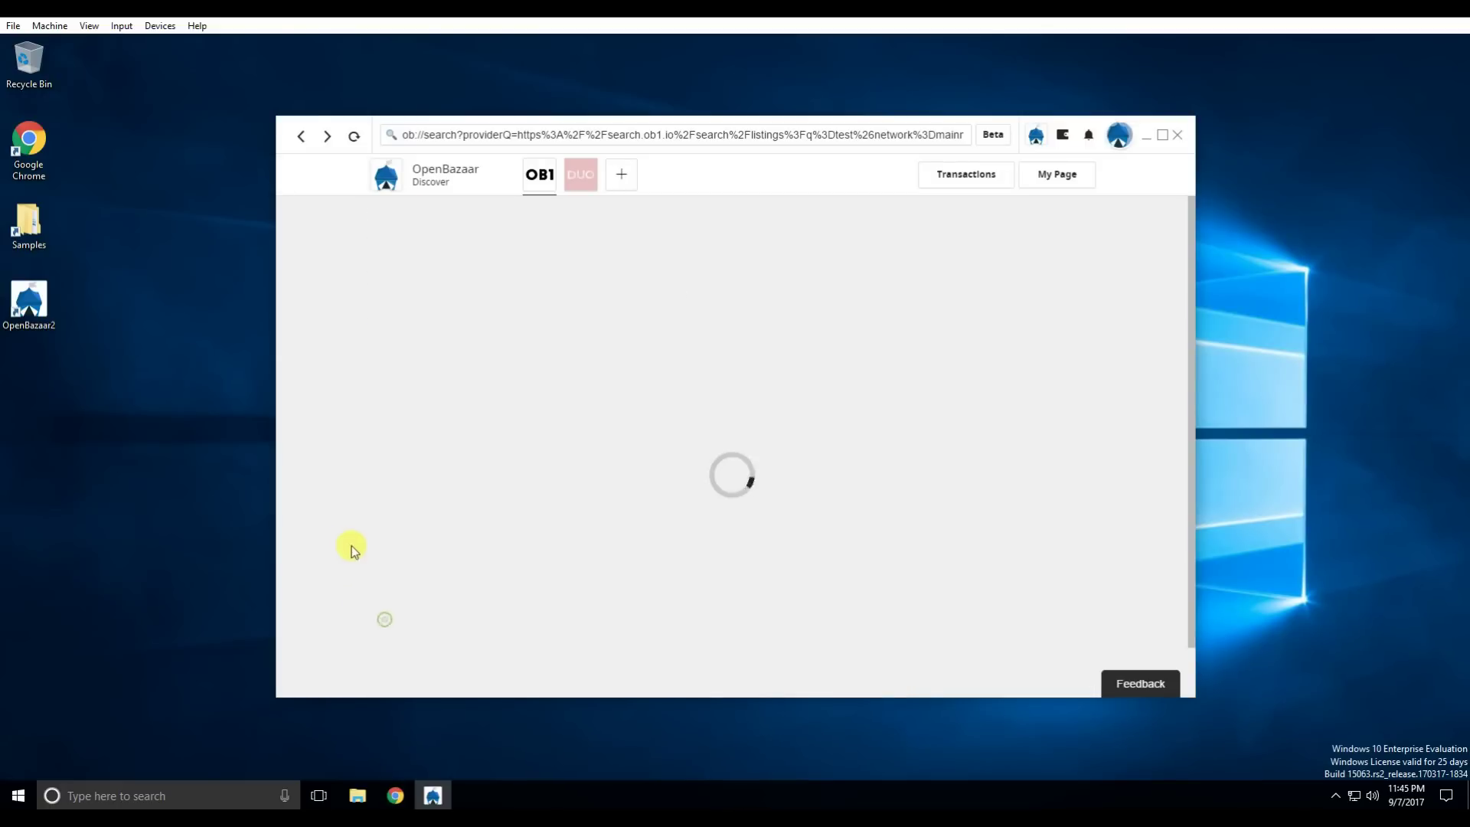
Step: Try filtering the results to the Physical Goods type and reset the type to Any
scroll(348, 567, "down", 3)
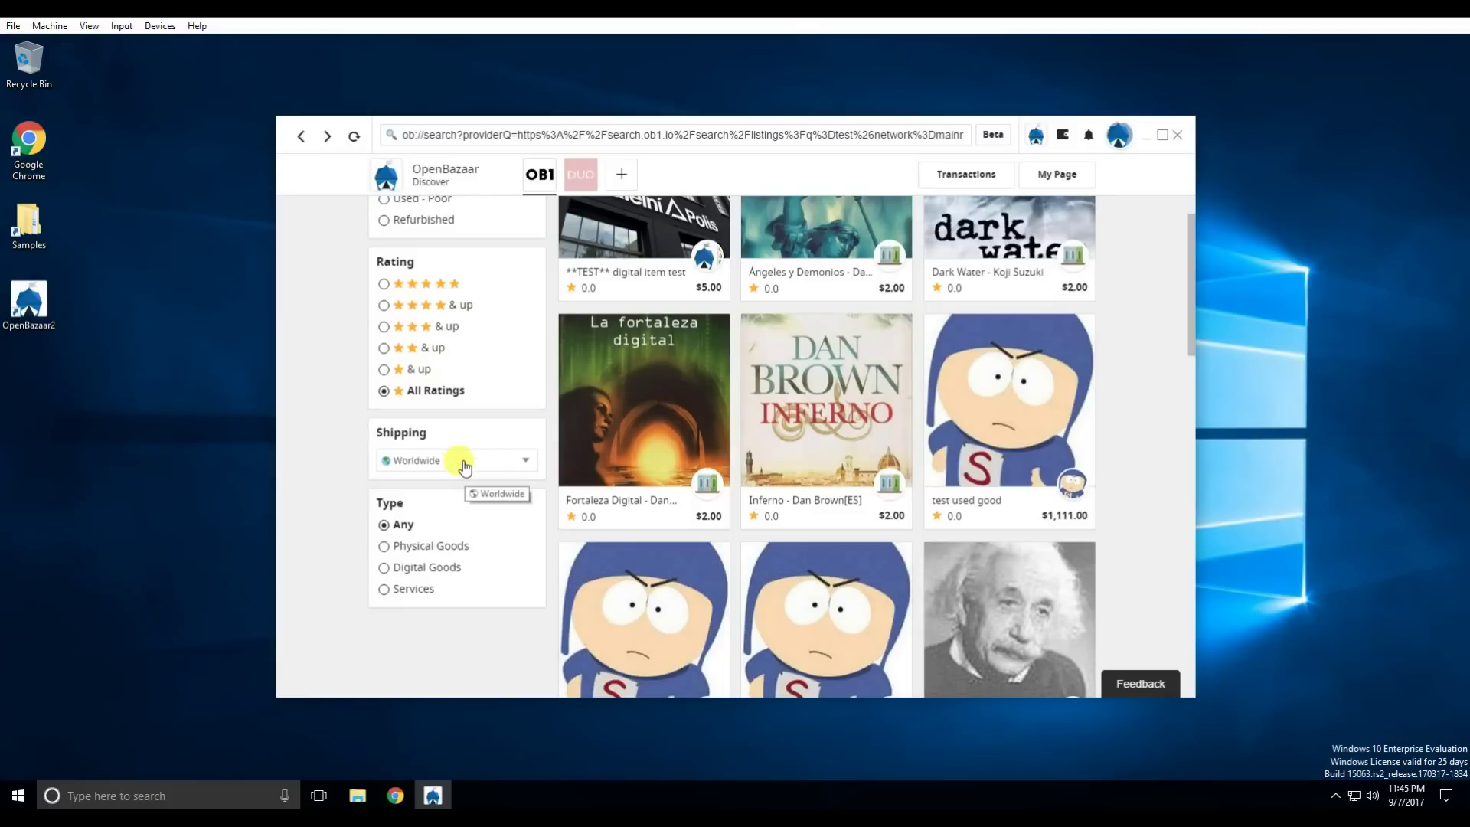
left_click(385, 547)
left_click(383, 524)
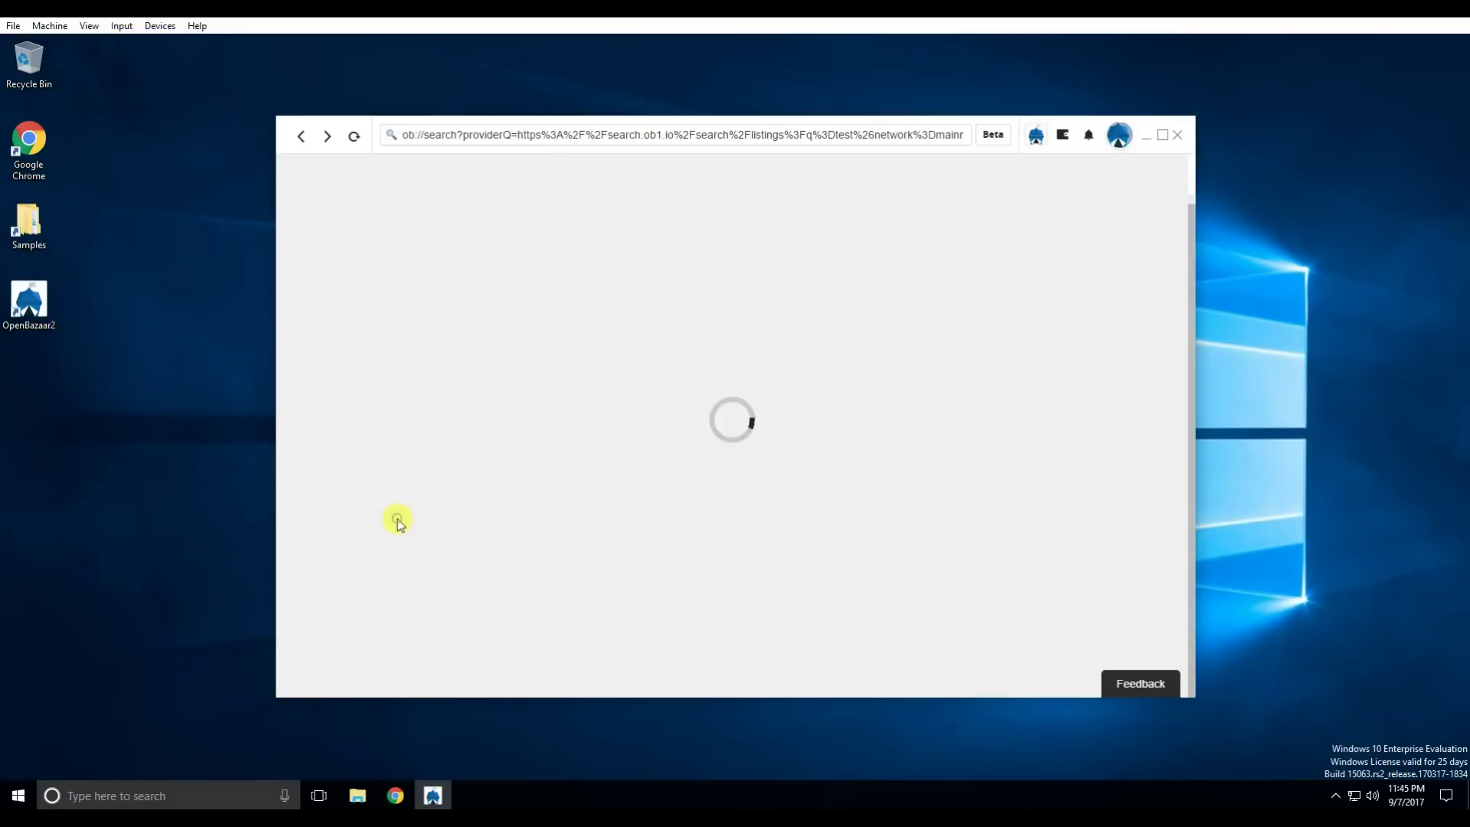
scroll(320, 496, "up", 3)
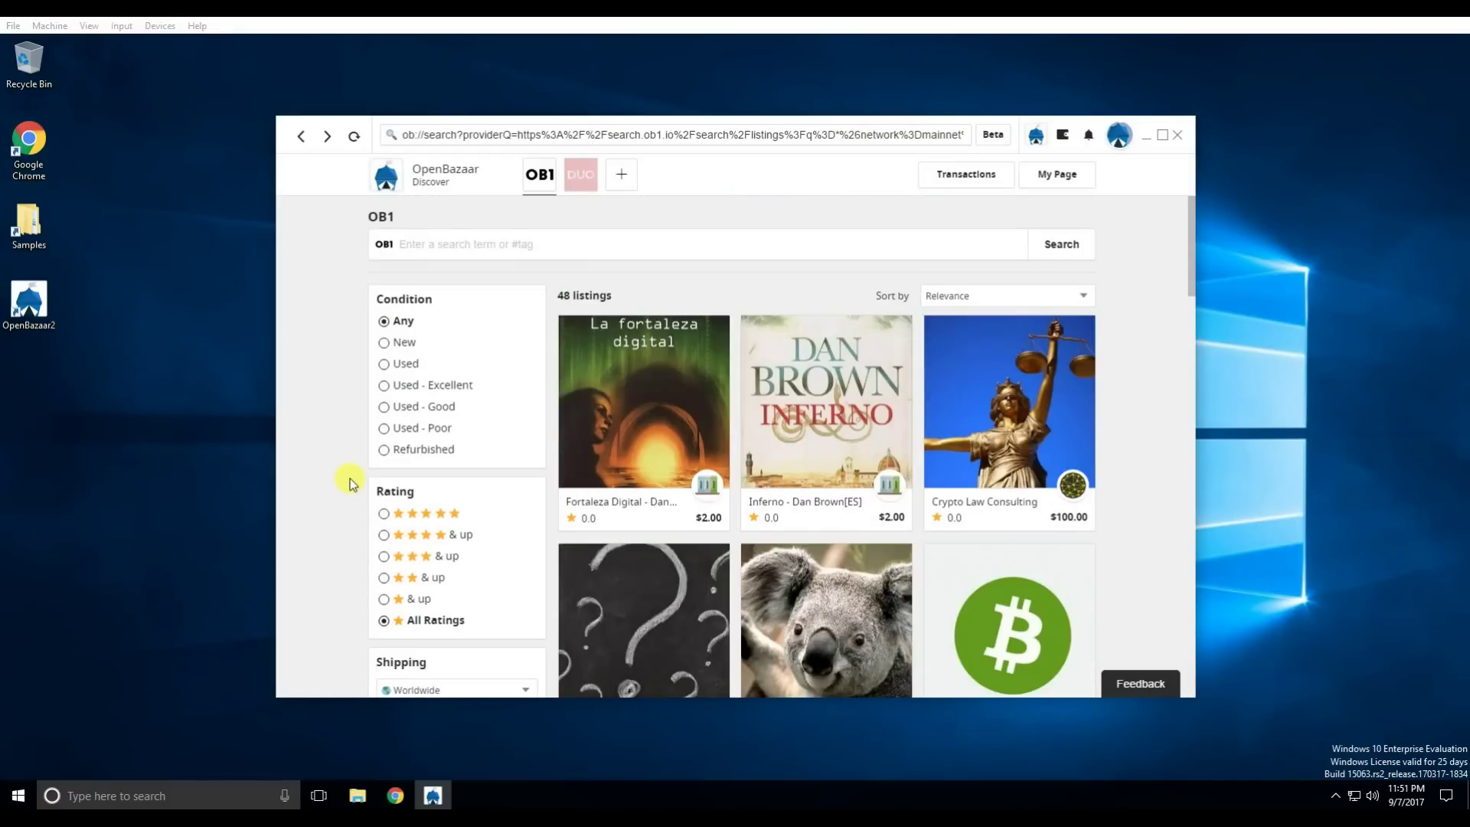
Step: Filter the marketplace listings to Digital Goods and open the "**TEST** Digital Listing" item
scroll(349, 483, "down", 4)
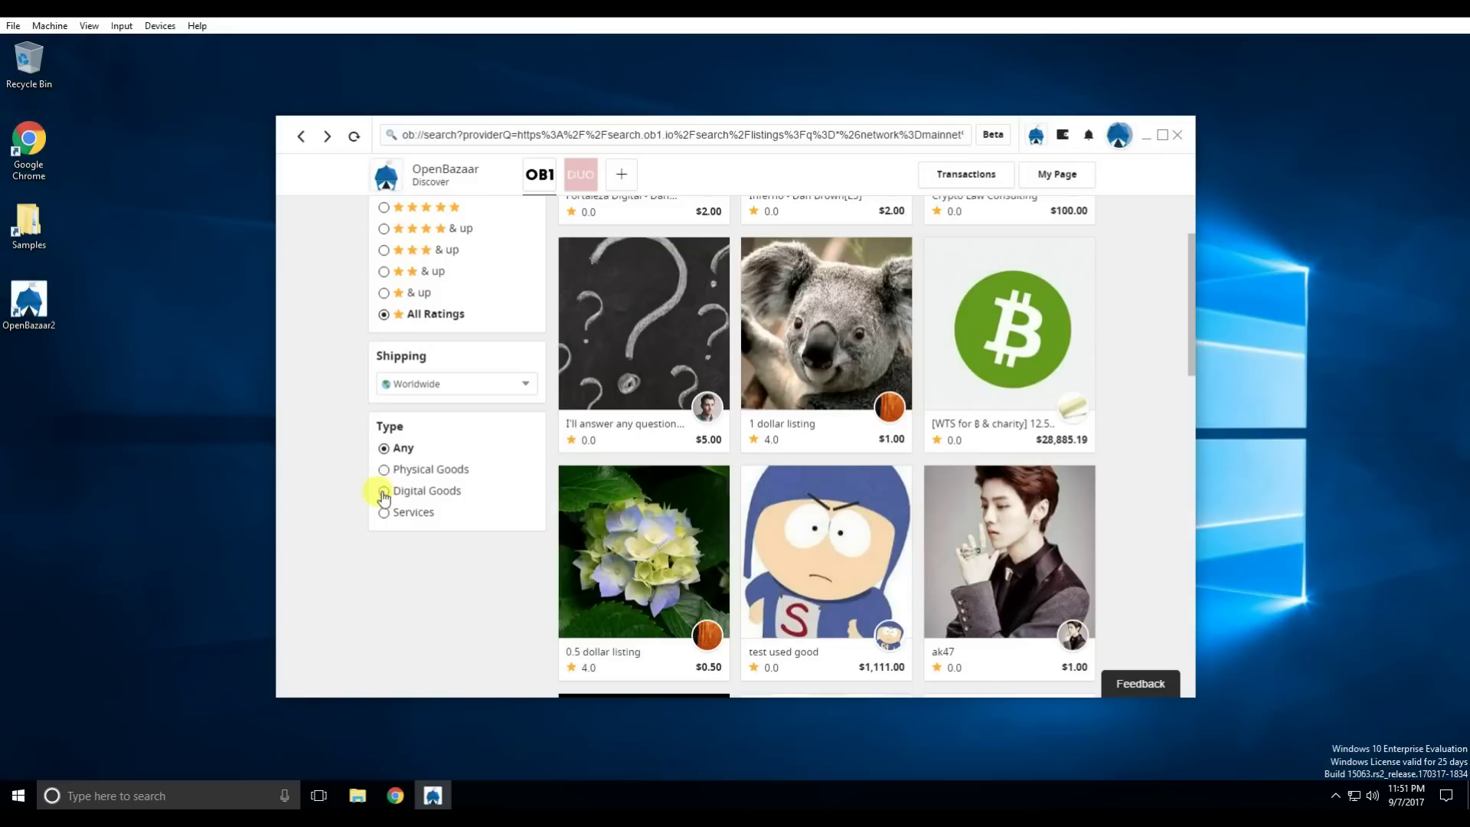
left_click(384, 494)
scroll(473, 592, "down", 1)
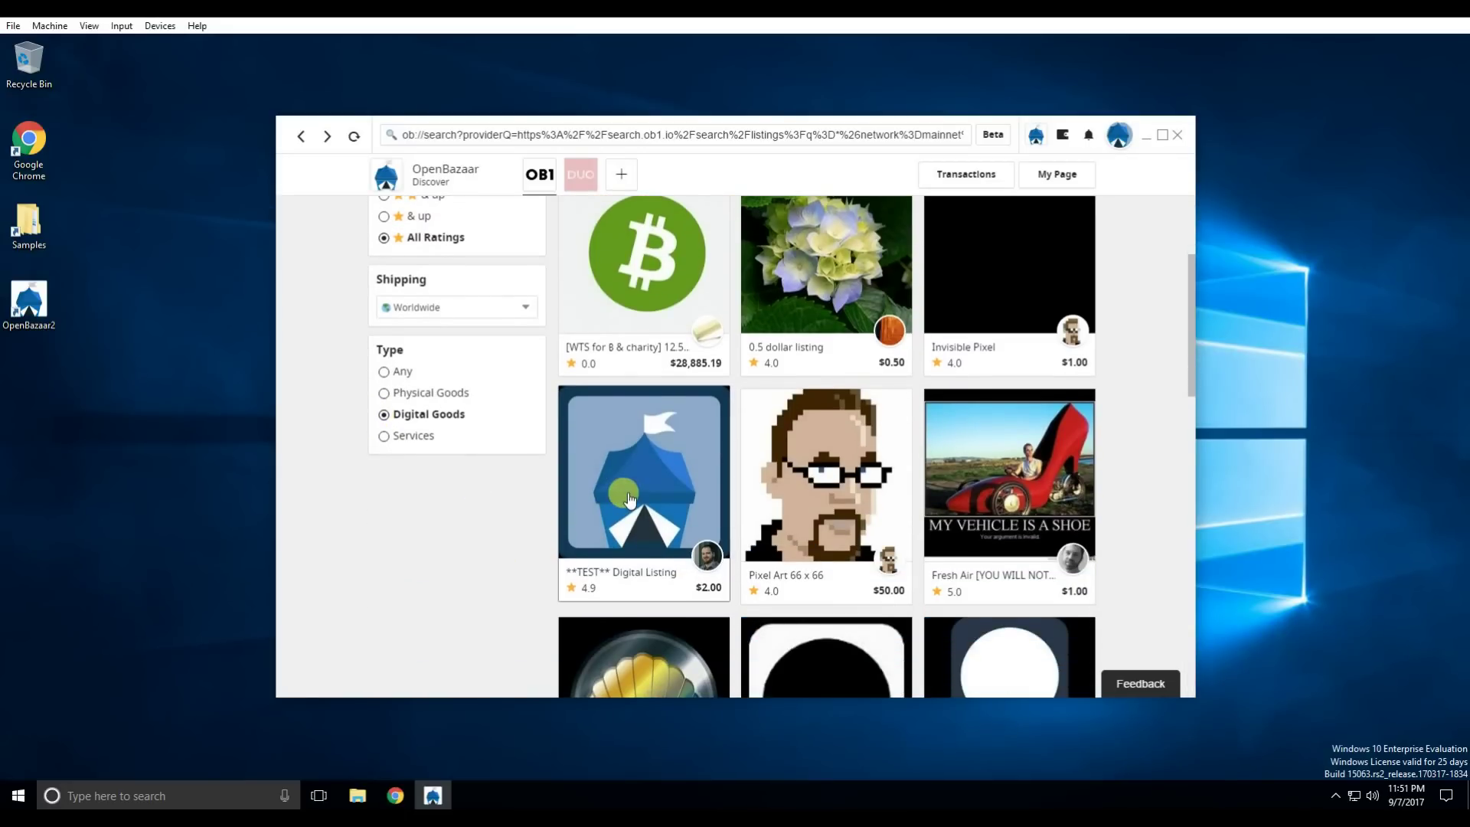
left_click(628, 500)
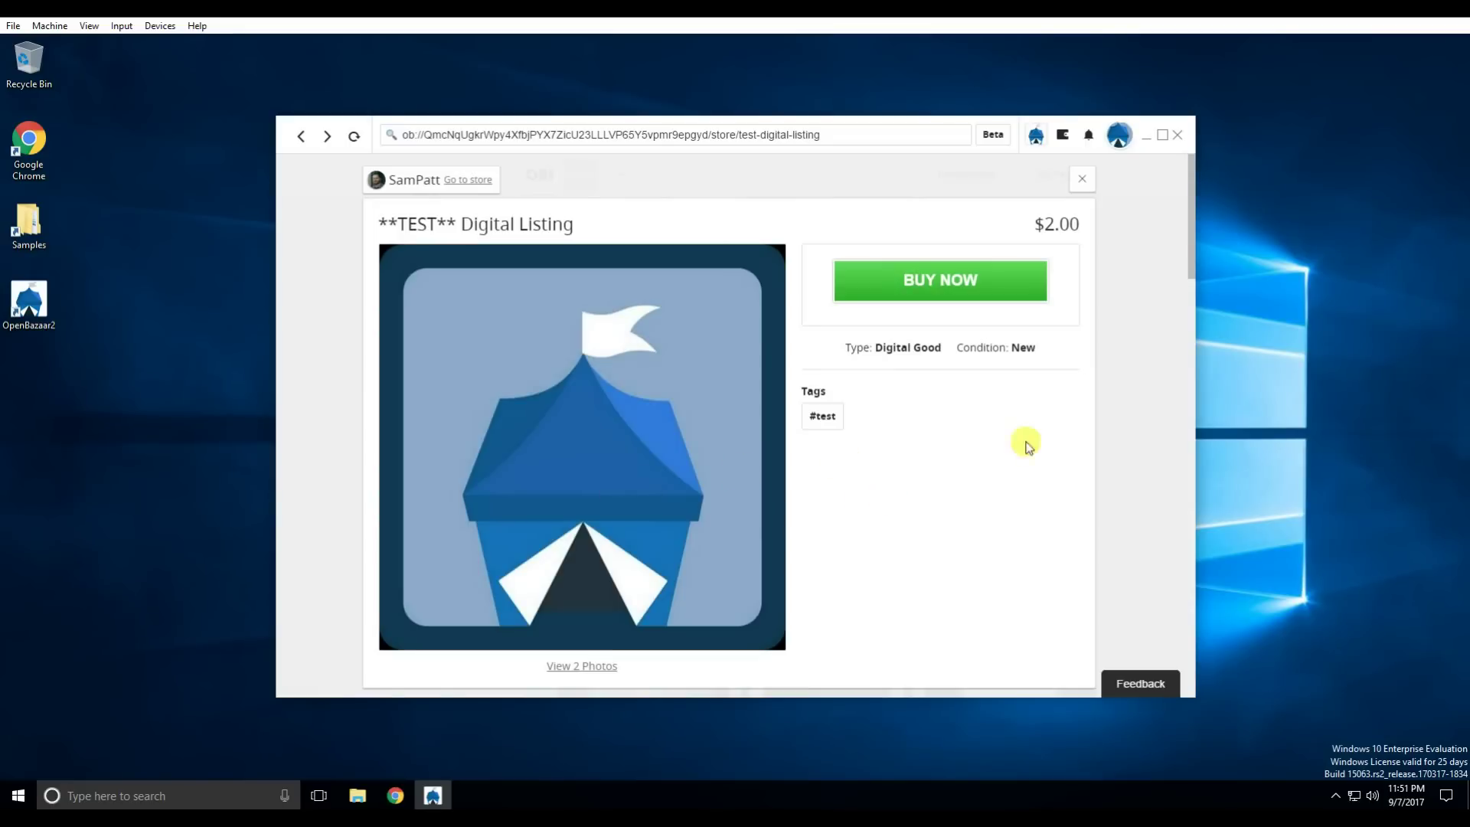
Step: Examine the listing's second photo, its reviews and its refund policy
left_click_drag(1192, 264, 1219, 640)
left_click(445, 557)
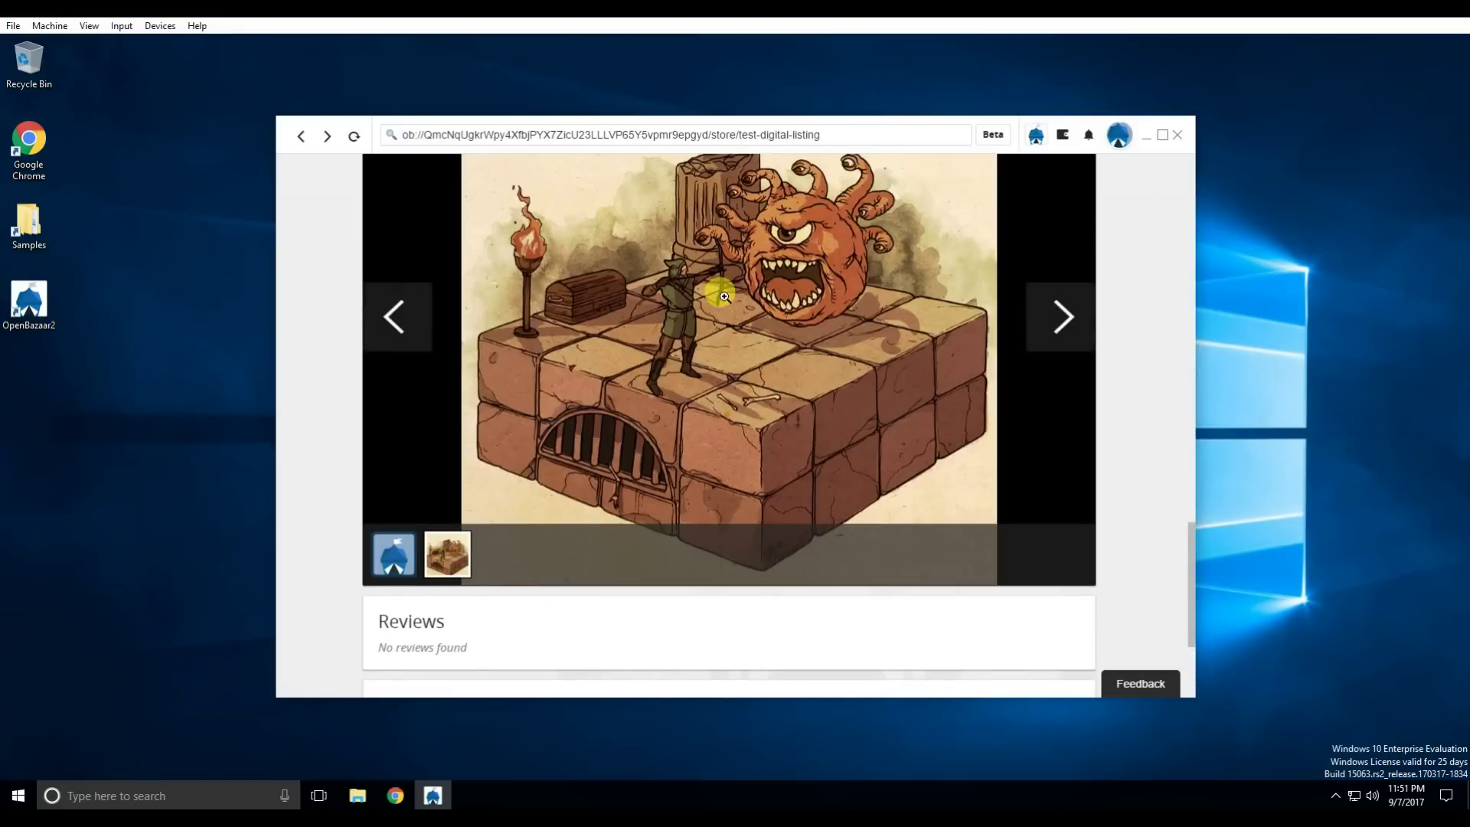
scroll(1022, 552, "down", 3)
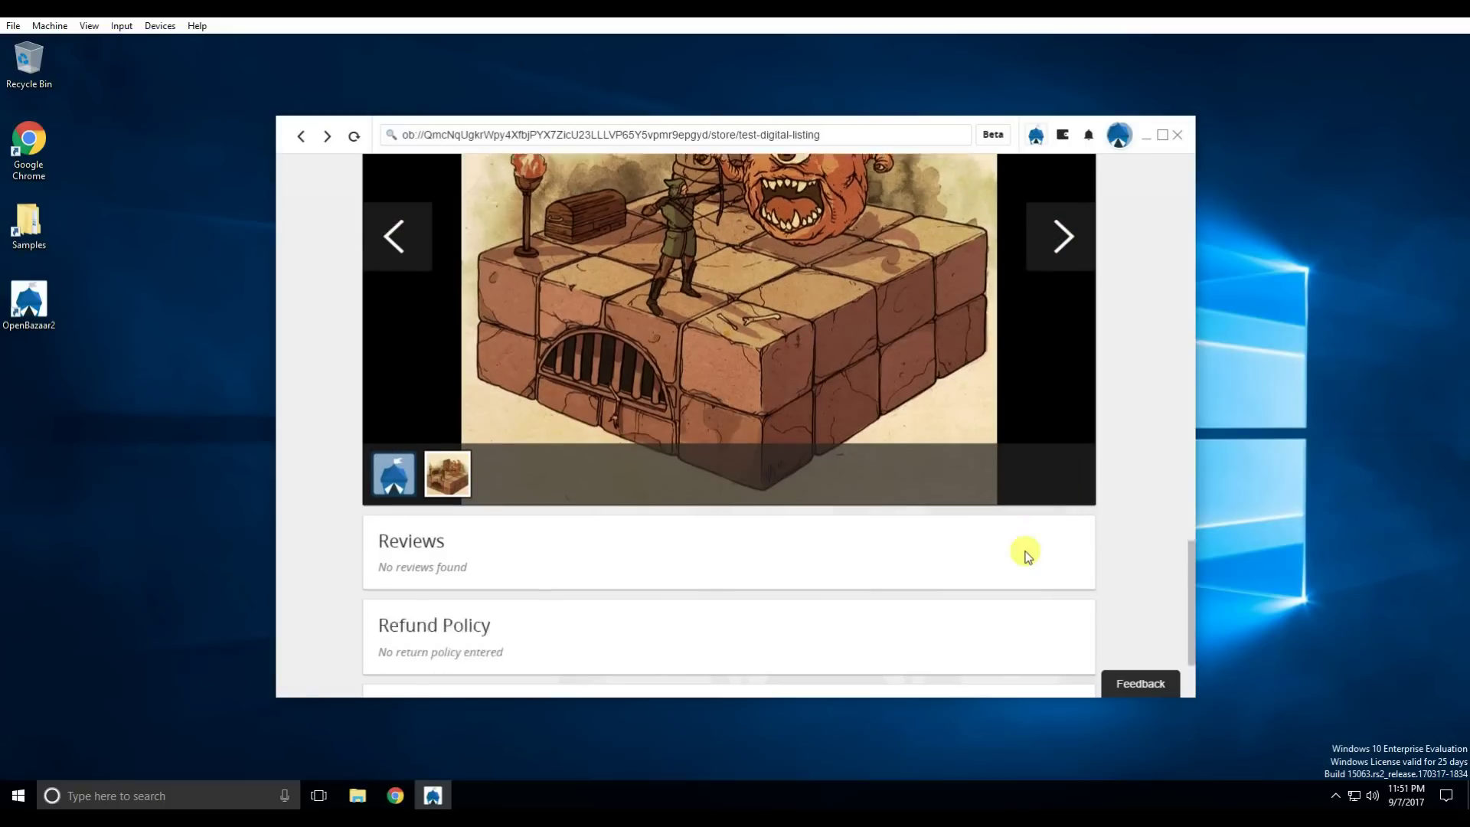
left_click(1190, 567)
left_click_drag(1188, 550, 1178, 191)
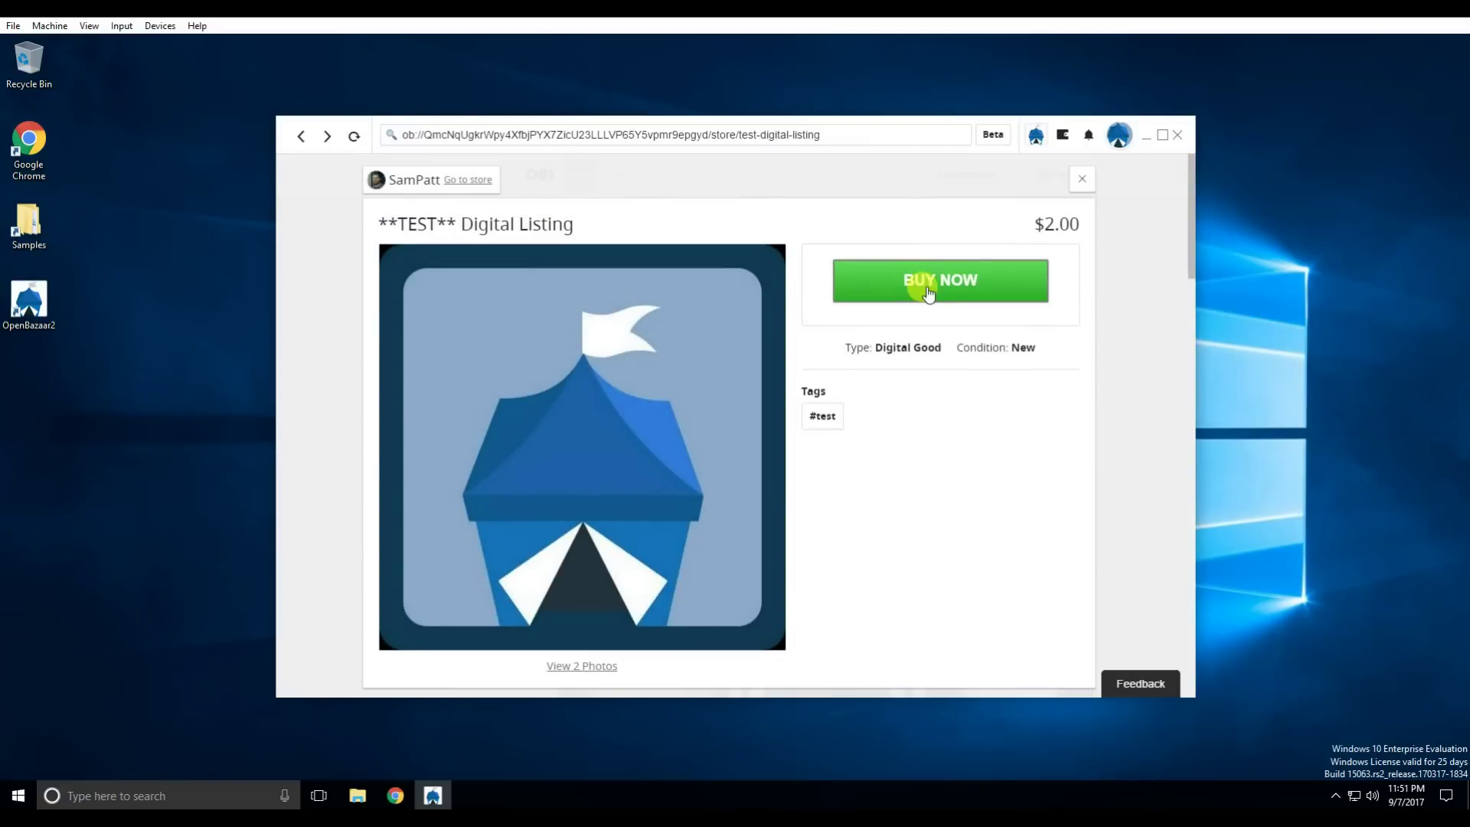
Step: Start purchasing the digital listing without moderated payment and confirm the order to reach the final payment step
left_click(928, 291)
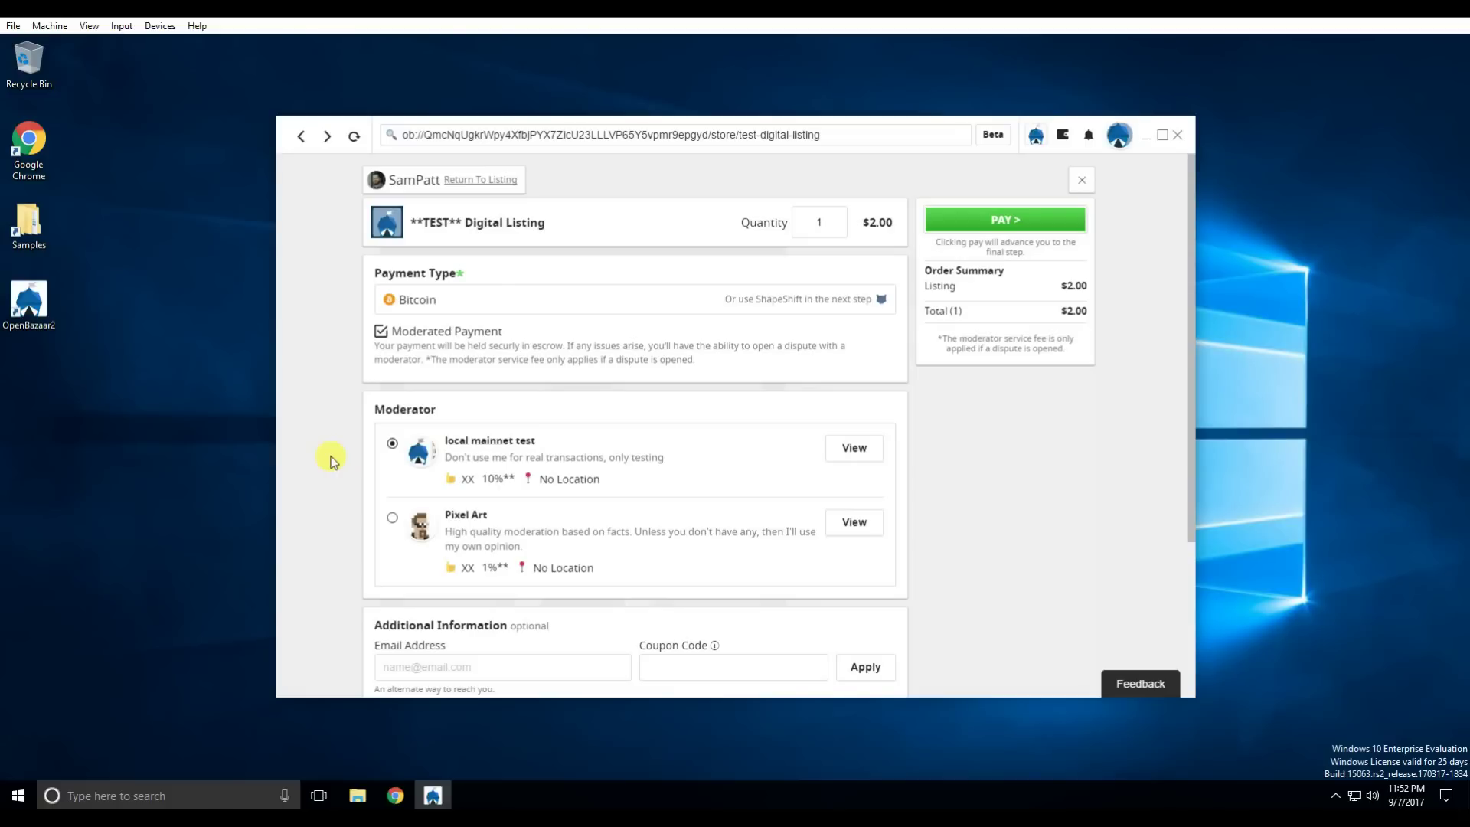
left_click(380, 333)
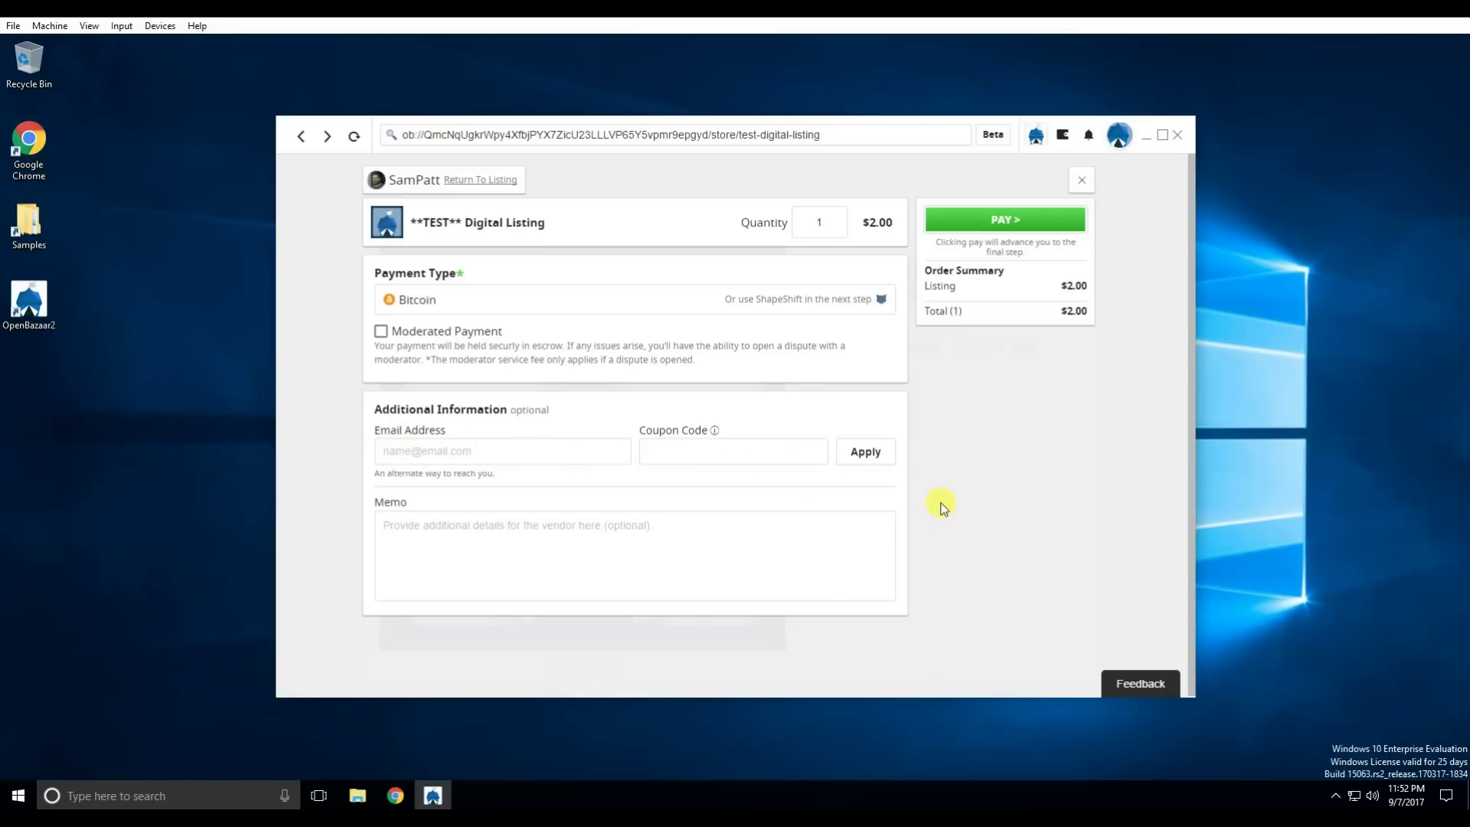
left_click(986, 224)
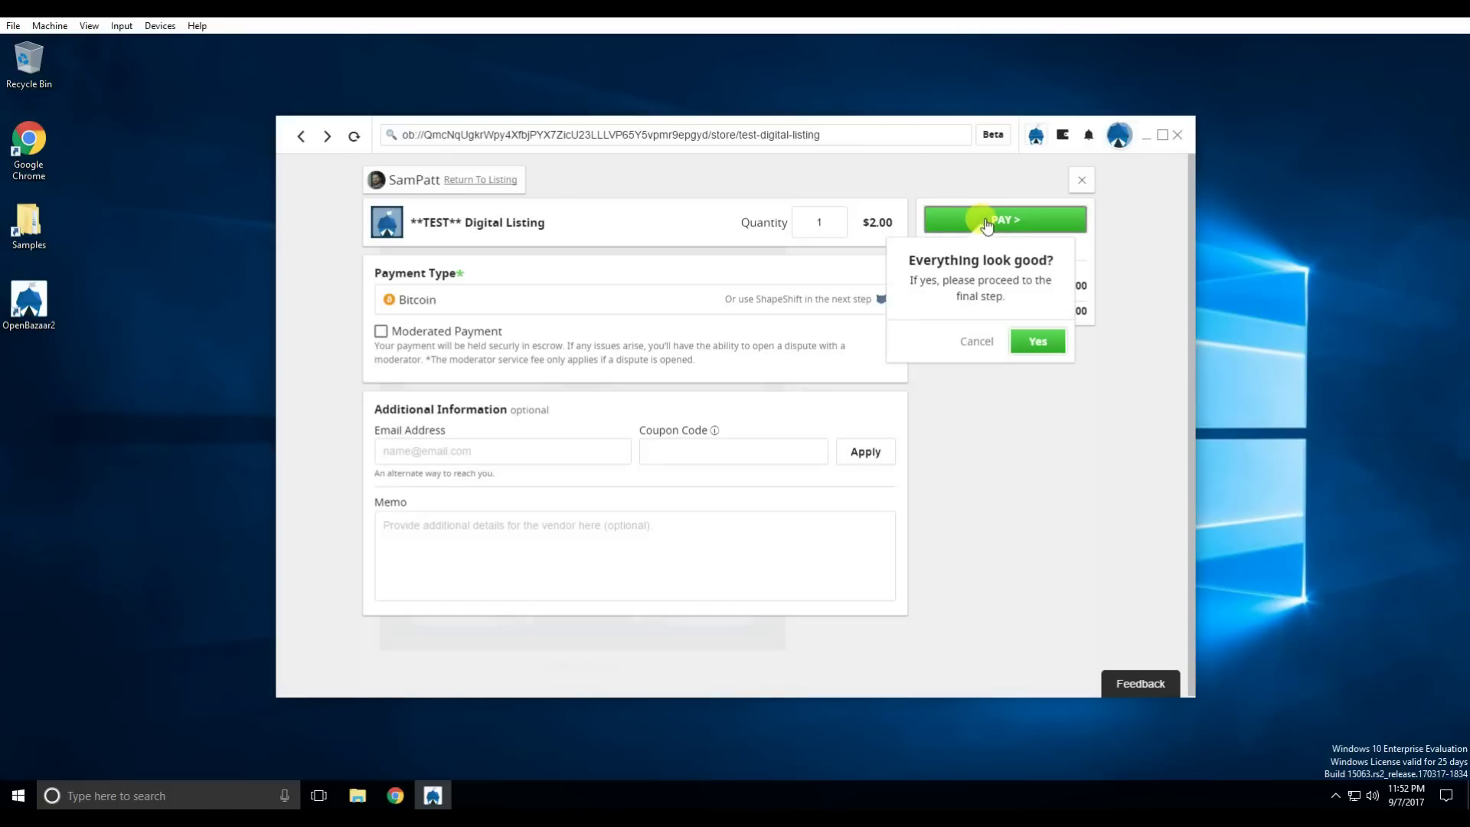
left_click(1035, 342)
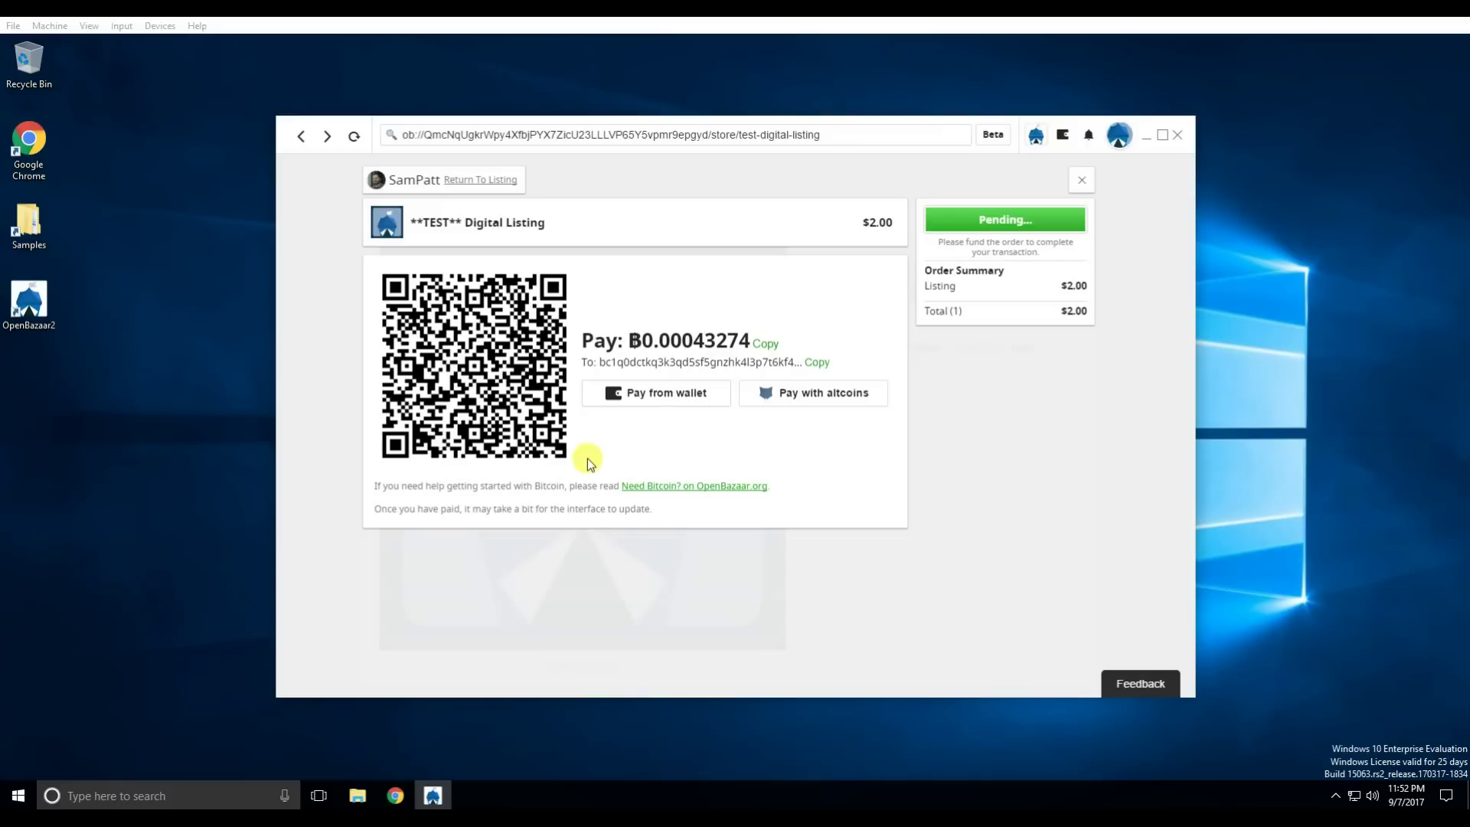
Step: Try to pay for the order from the wallet, and display the wallet's Bitcoin address for receiving money
left_click(641, 394)
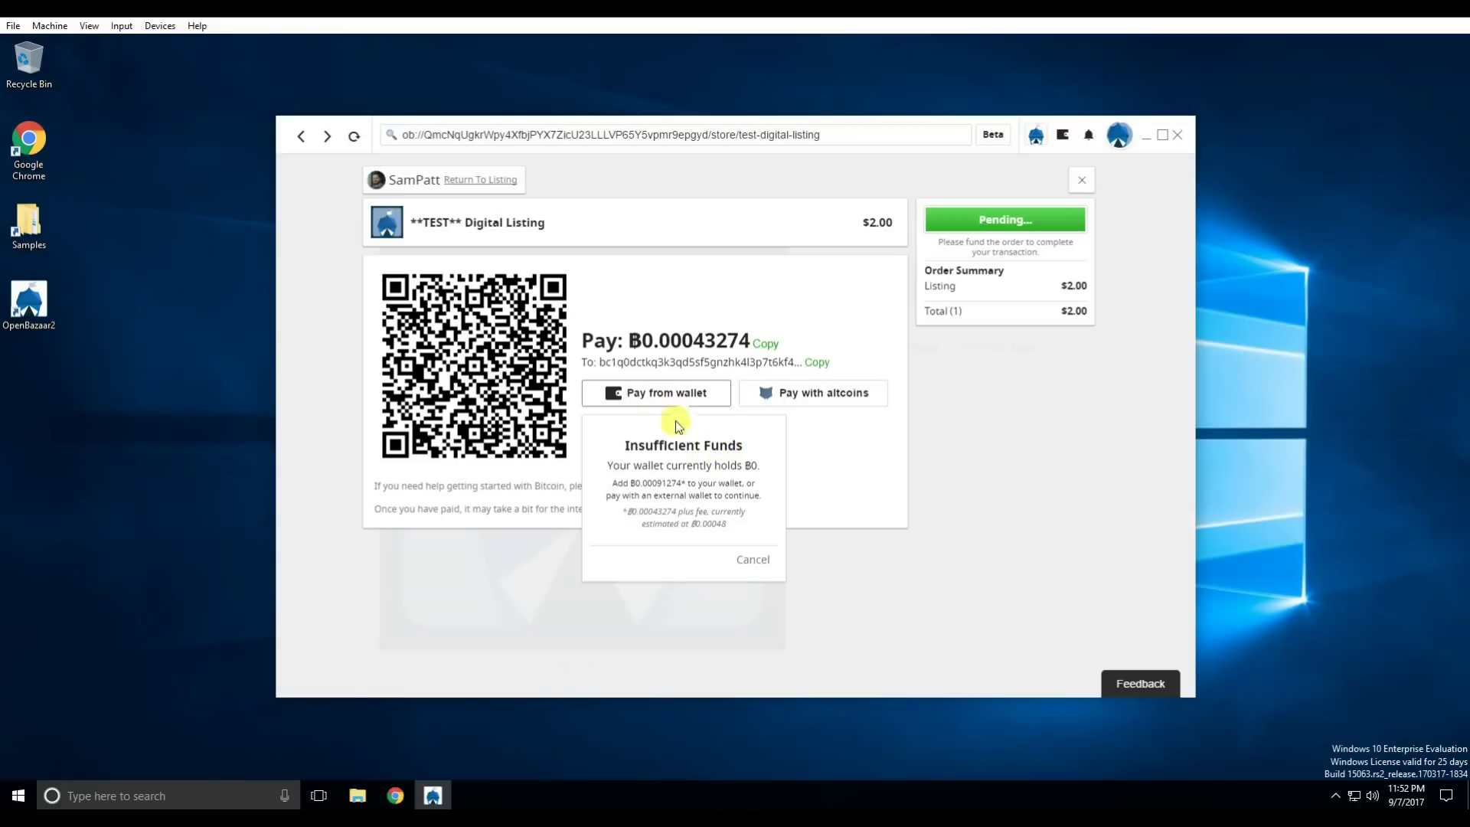
left_click(747, 562)
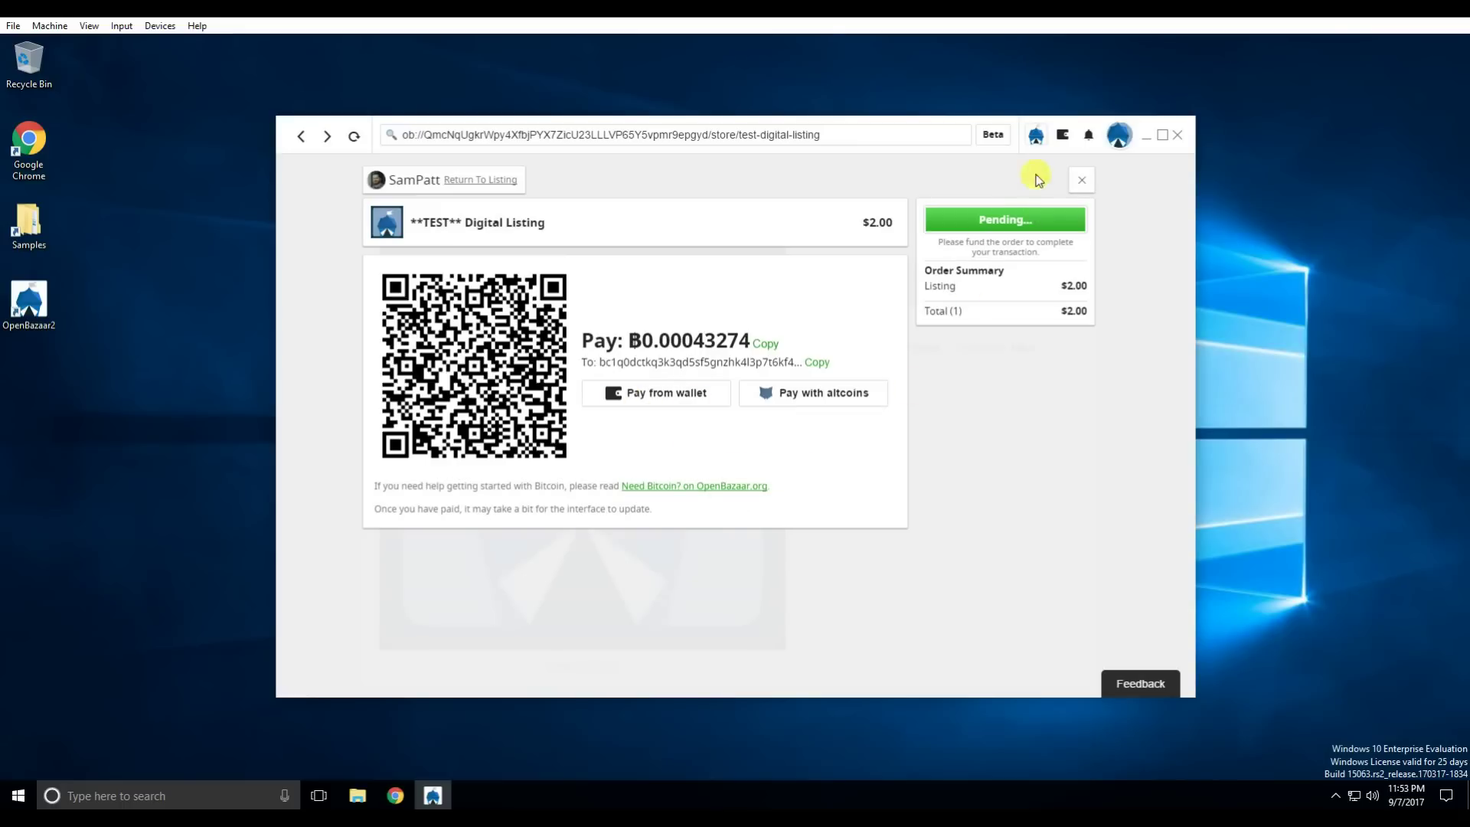
left_click(1064, 138)
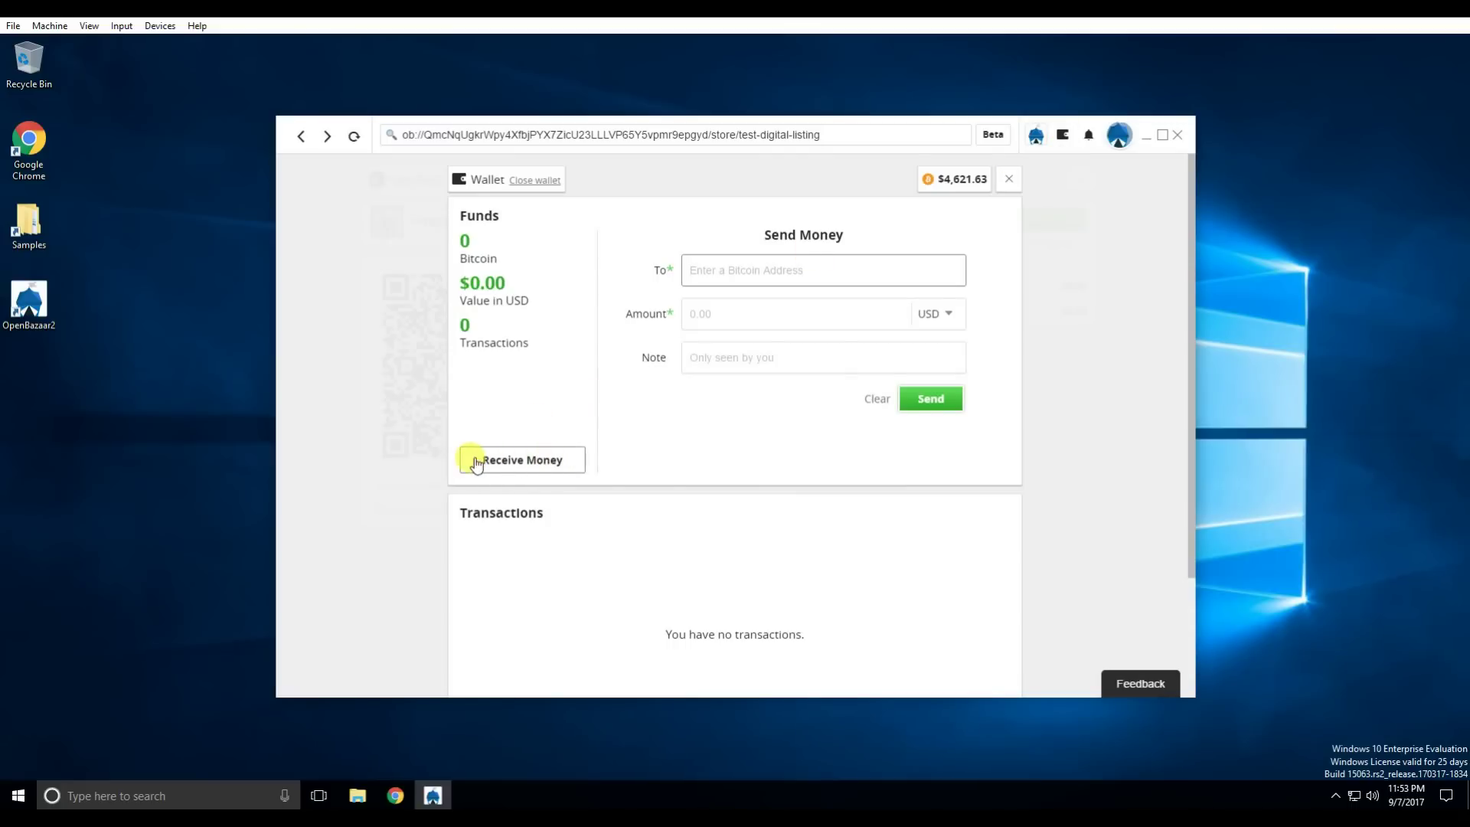
left_click(522, 460)
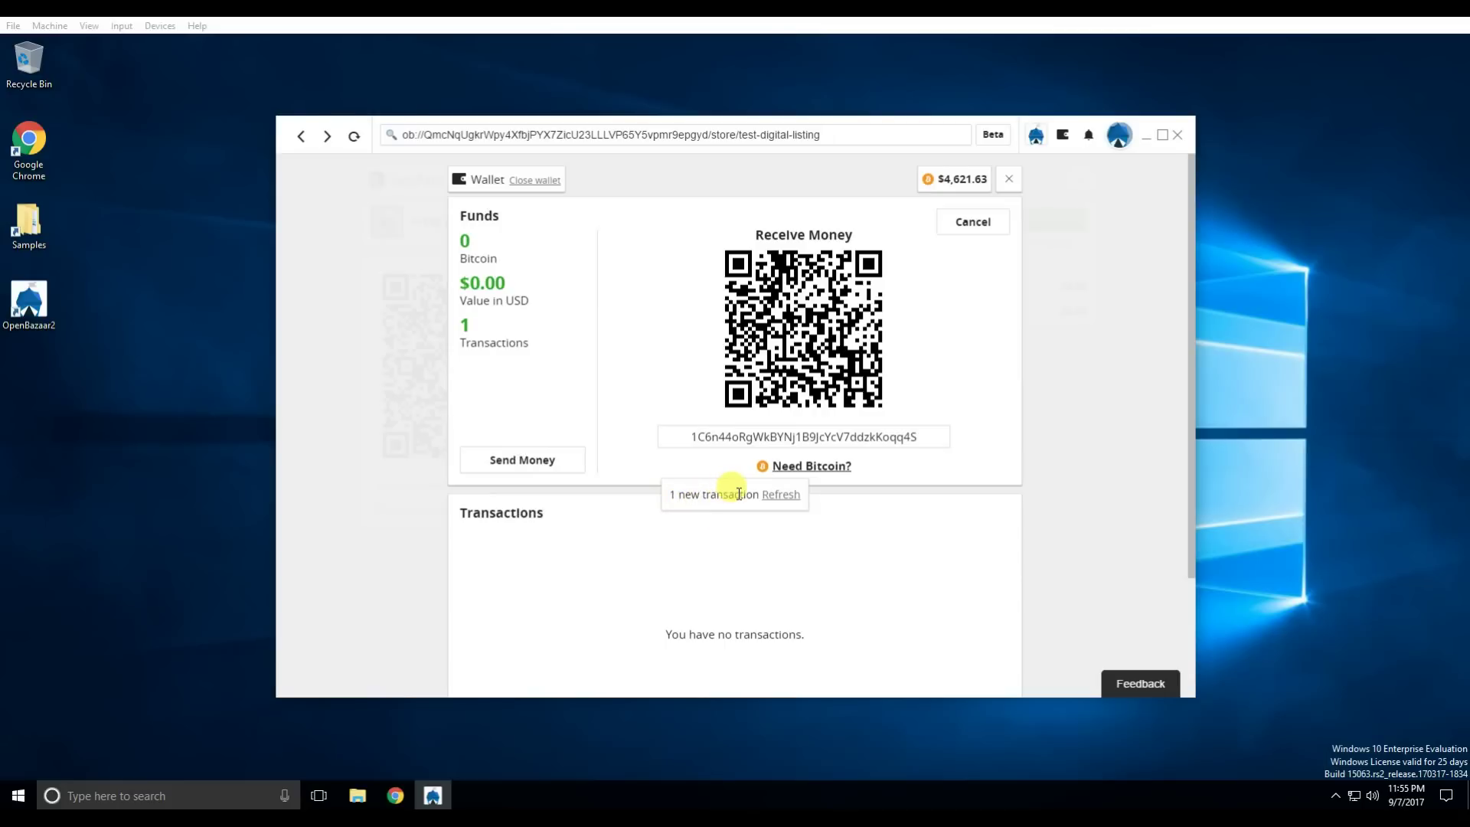
Step: Refresh the wallet's transactions and display the wallet recovery seed in the advanced settings for backup
left_click(781, 495)
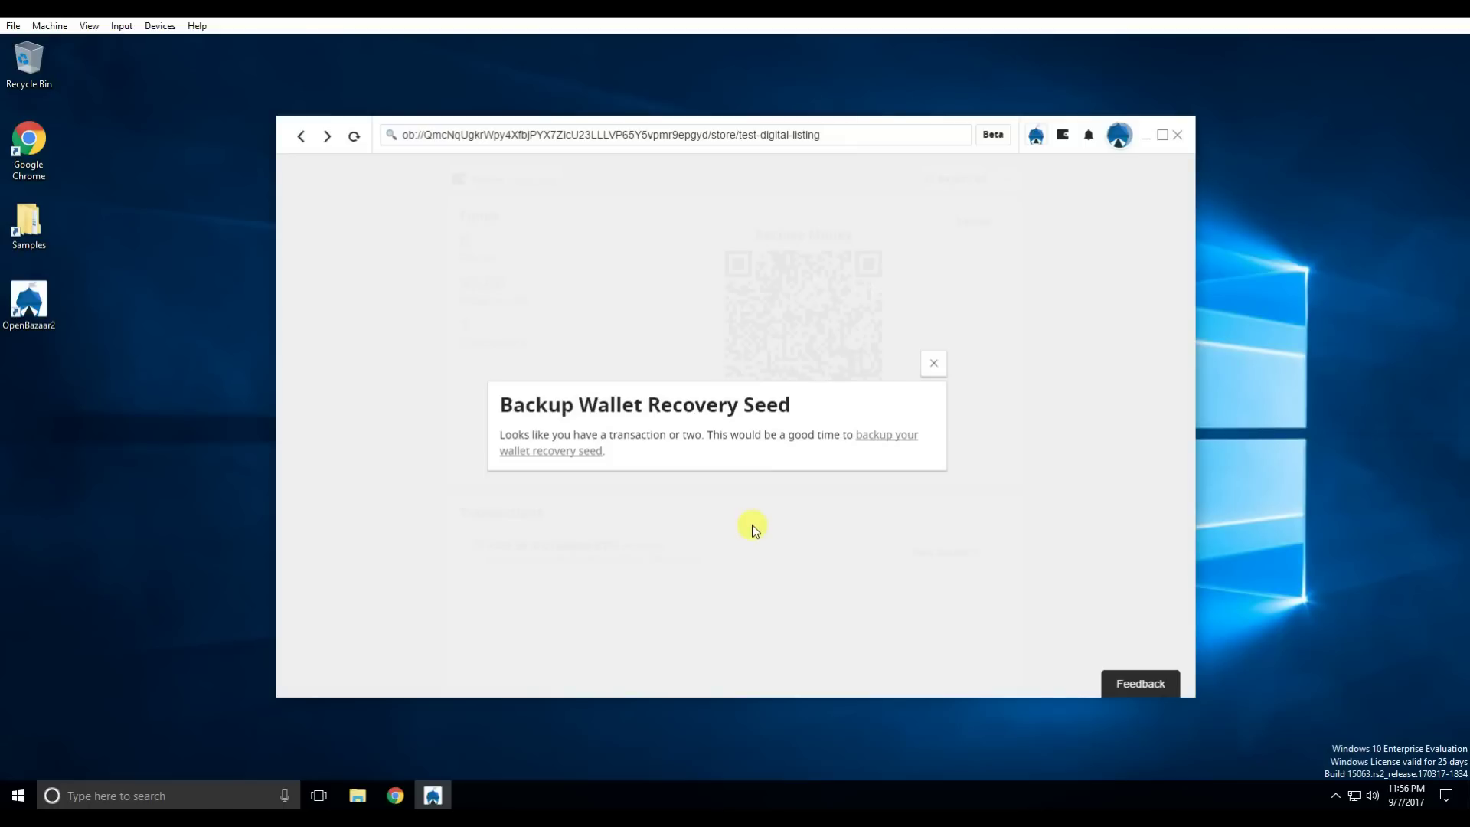
left_click(881, 443)
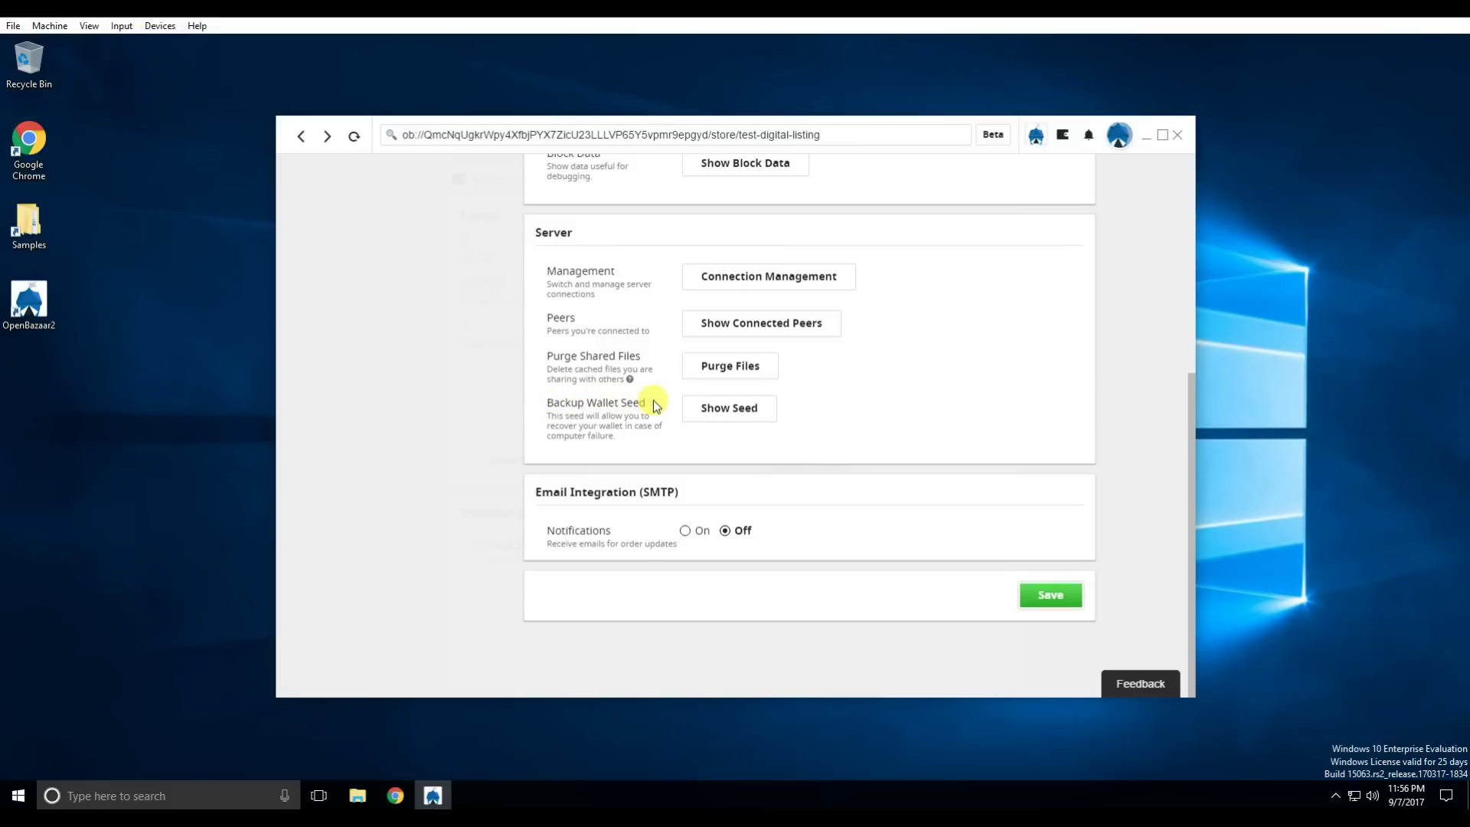
left_click(727, 412)
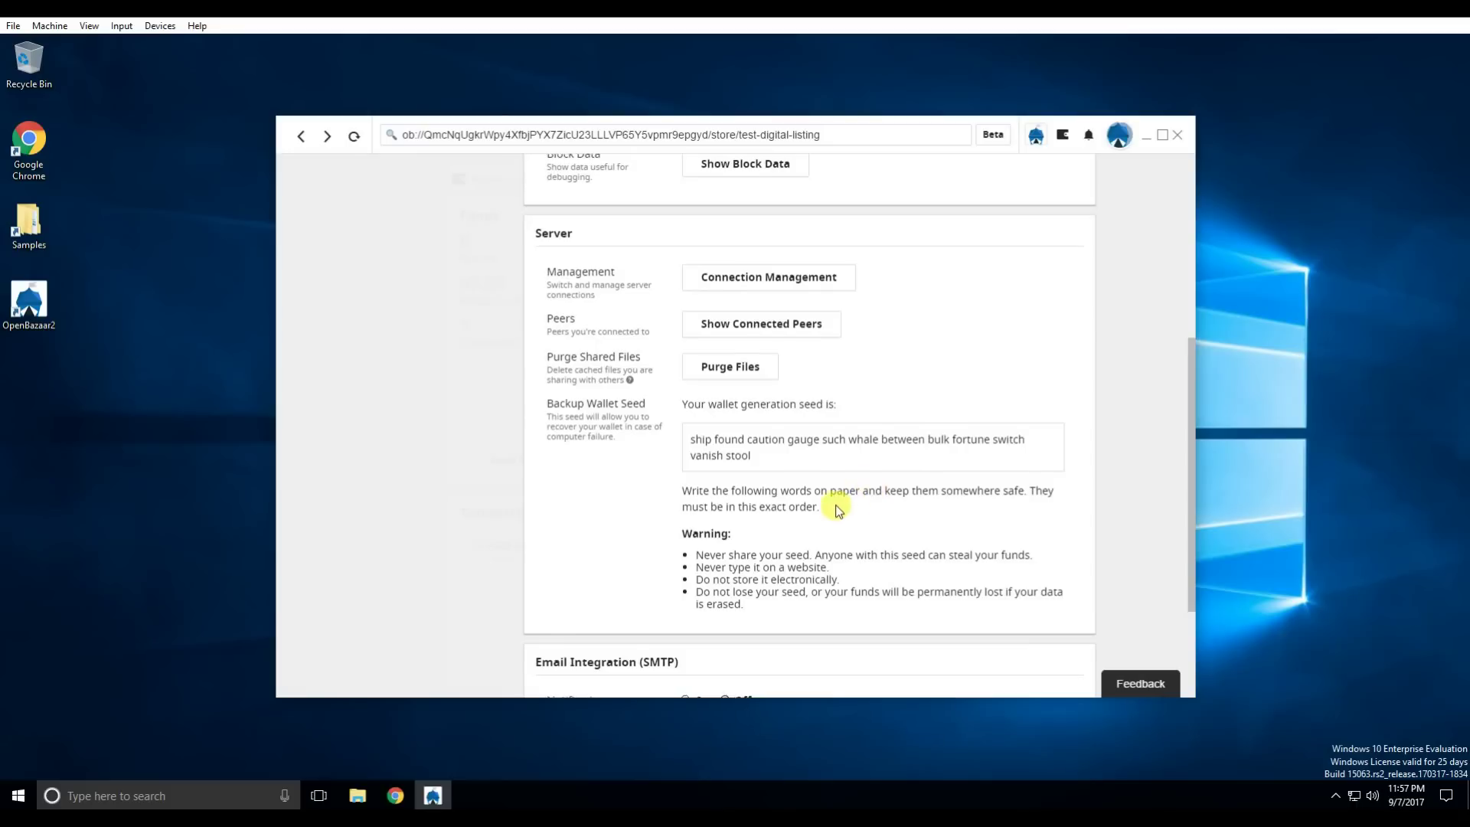
scroll(837, 509, "up", 5)
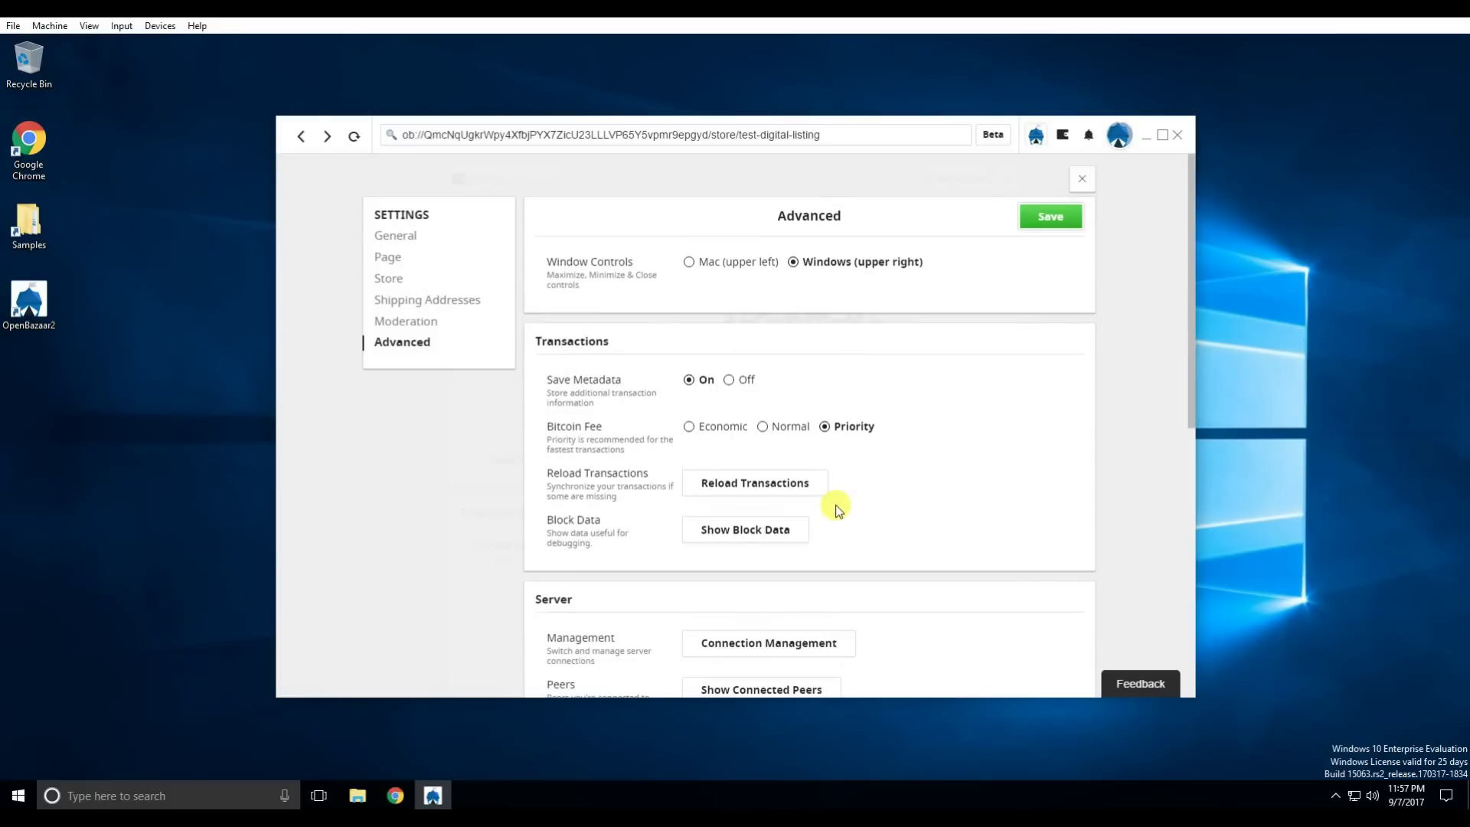
left_click(1082, 182)
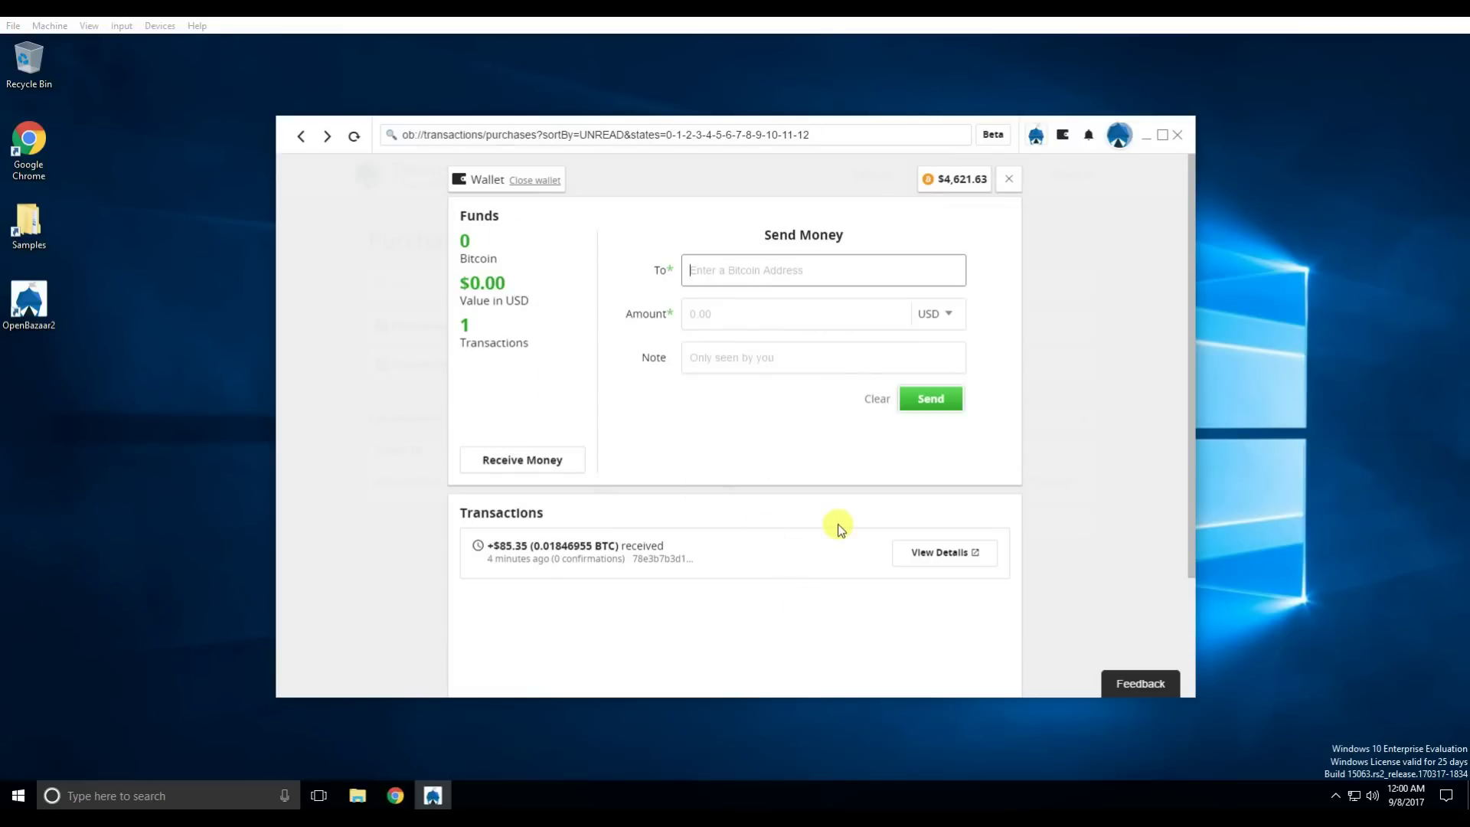
Step: Examine the received Bitcoin transaction's details on the Blockchain website, and close the browser and the wallet
left_click(923, 552)
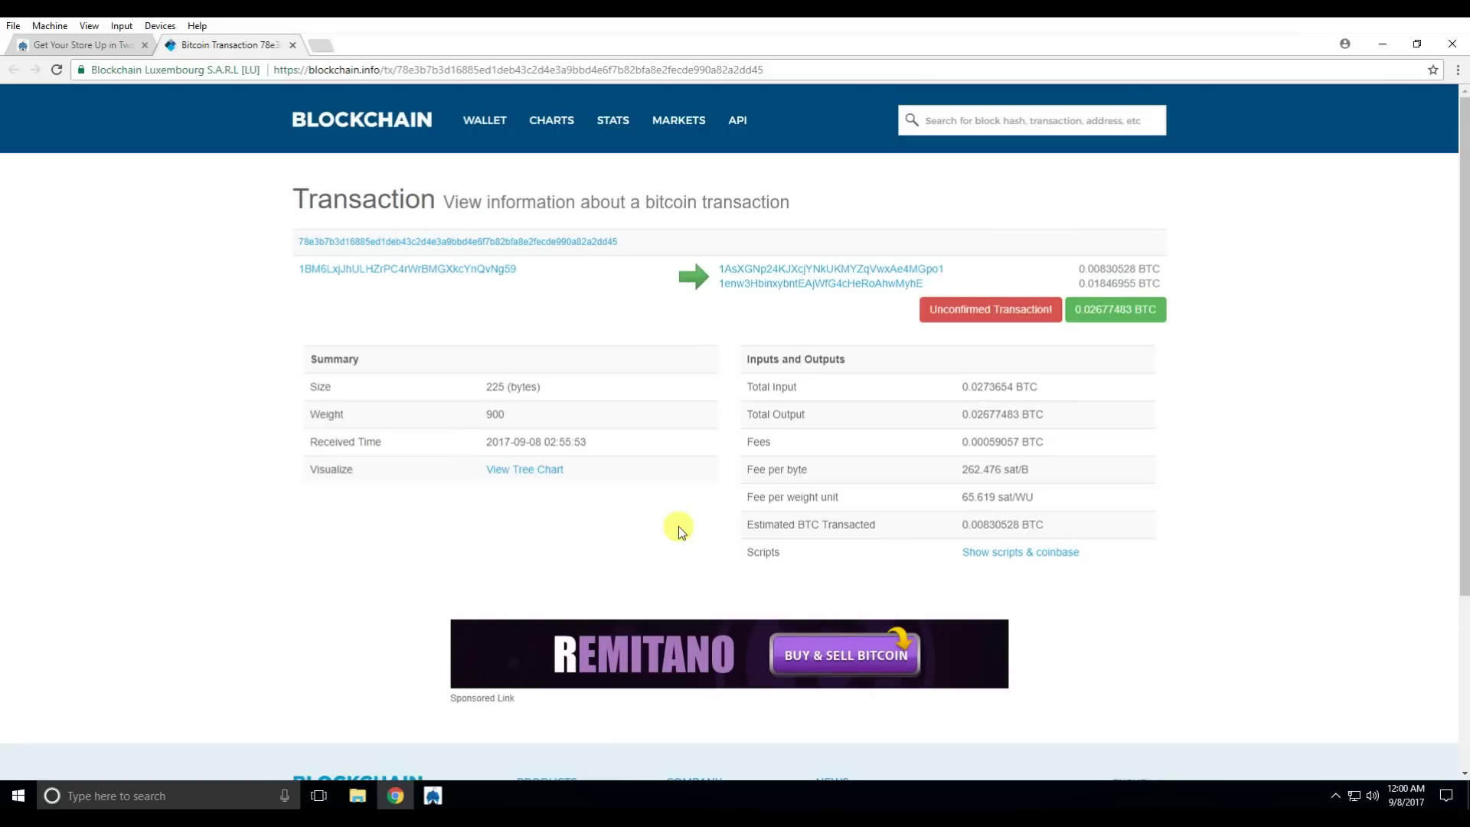
key("alt+F4")
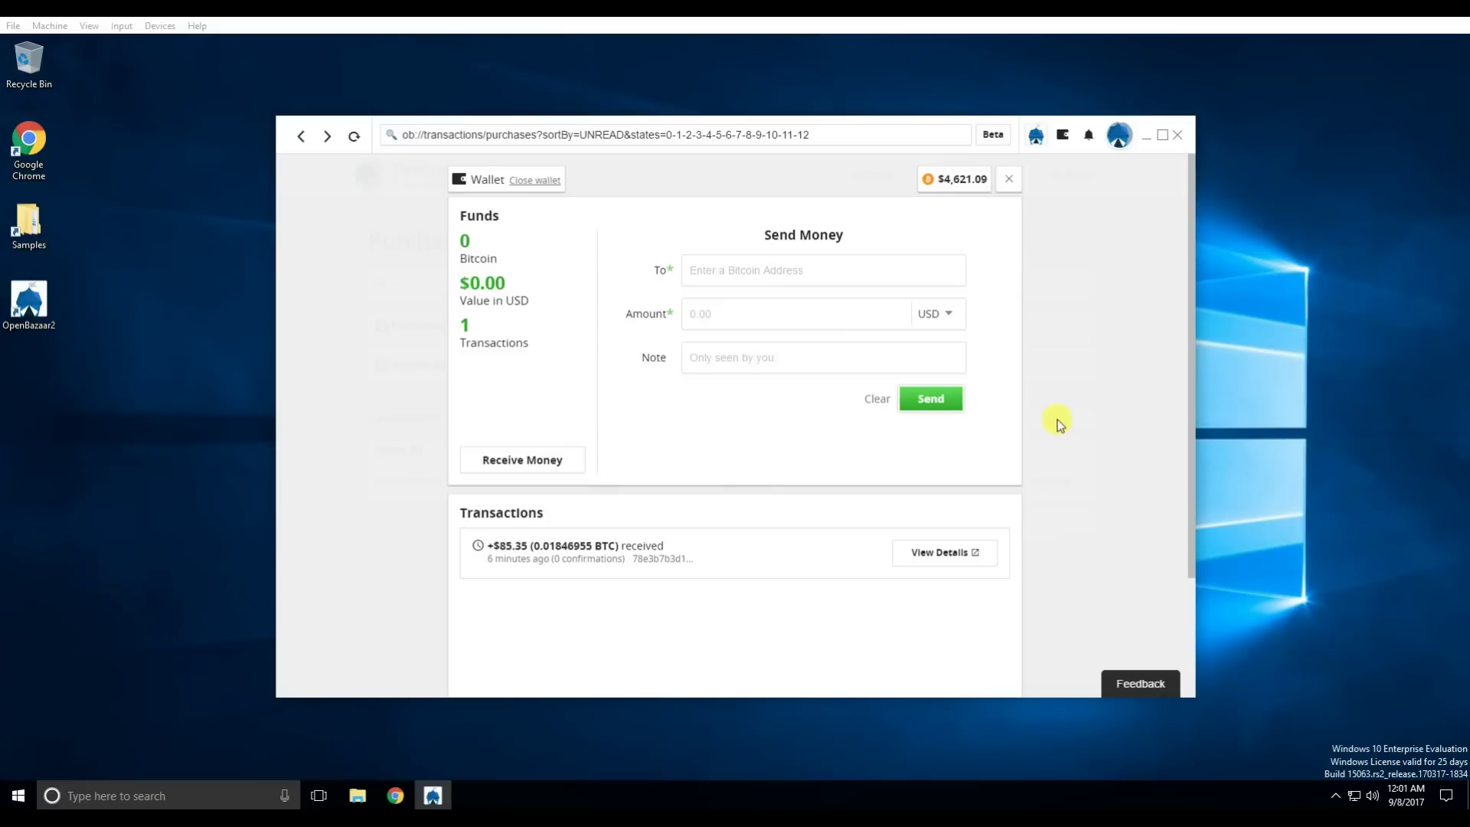
left_click(1010, 181)
Step: Customize the own store page with banner.jpg as the cover photo and save the page settings
left_click(1118, 136)
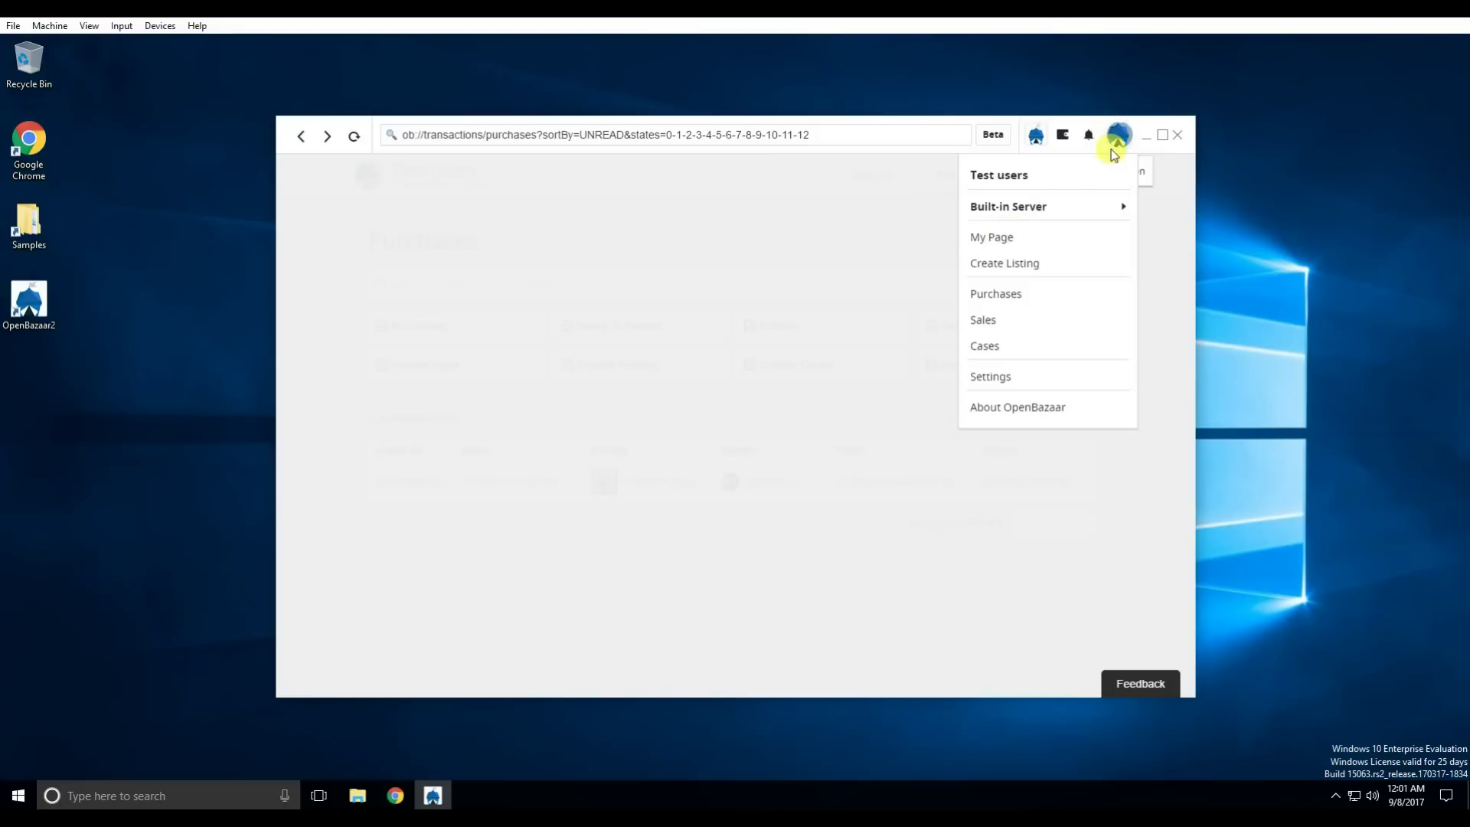
left_click(993, 242)
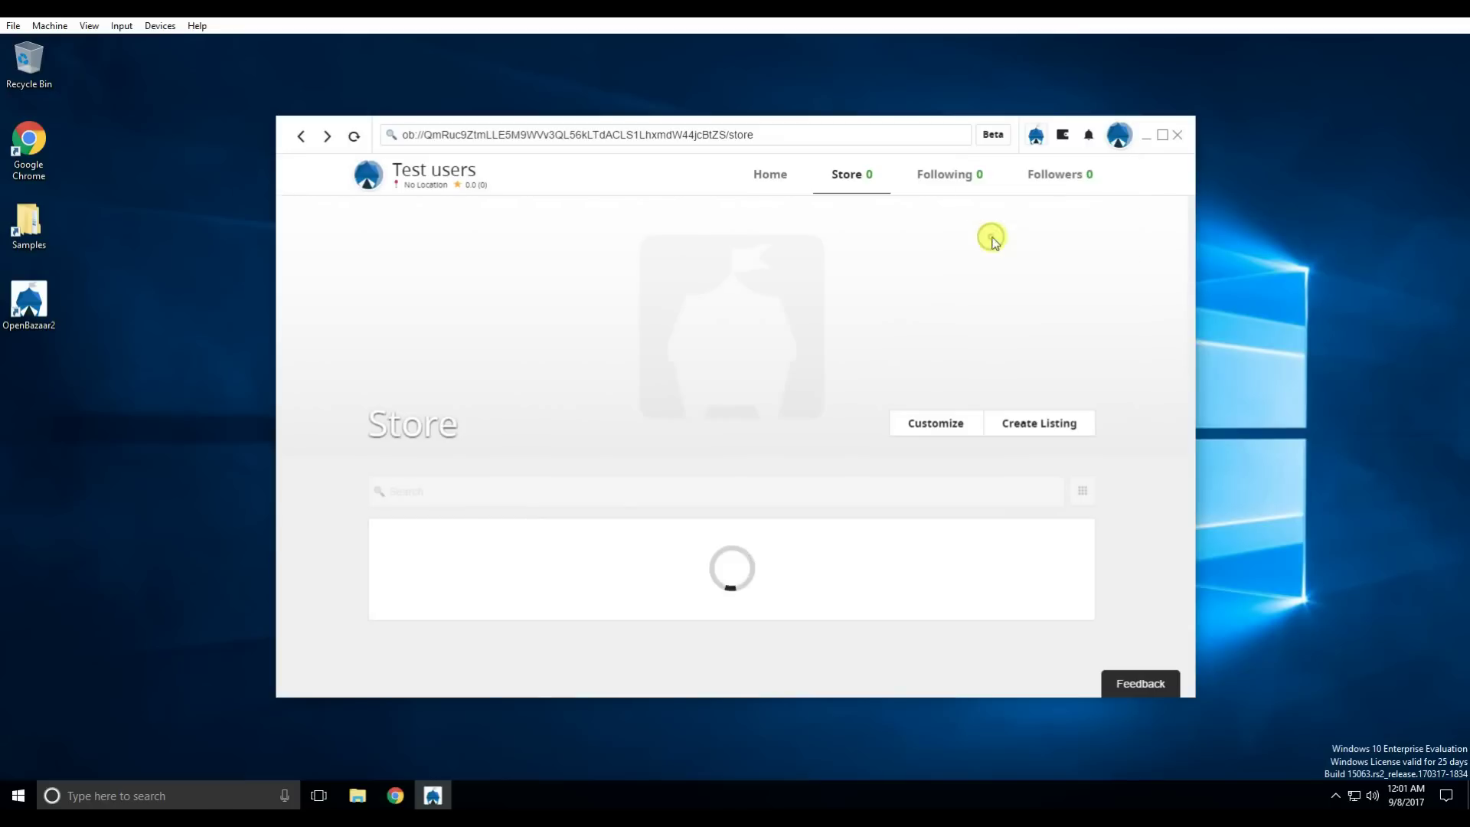
left_click(917, 426)
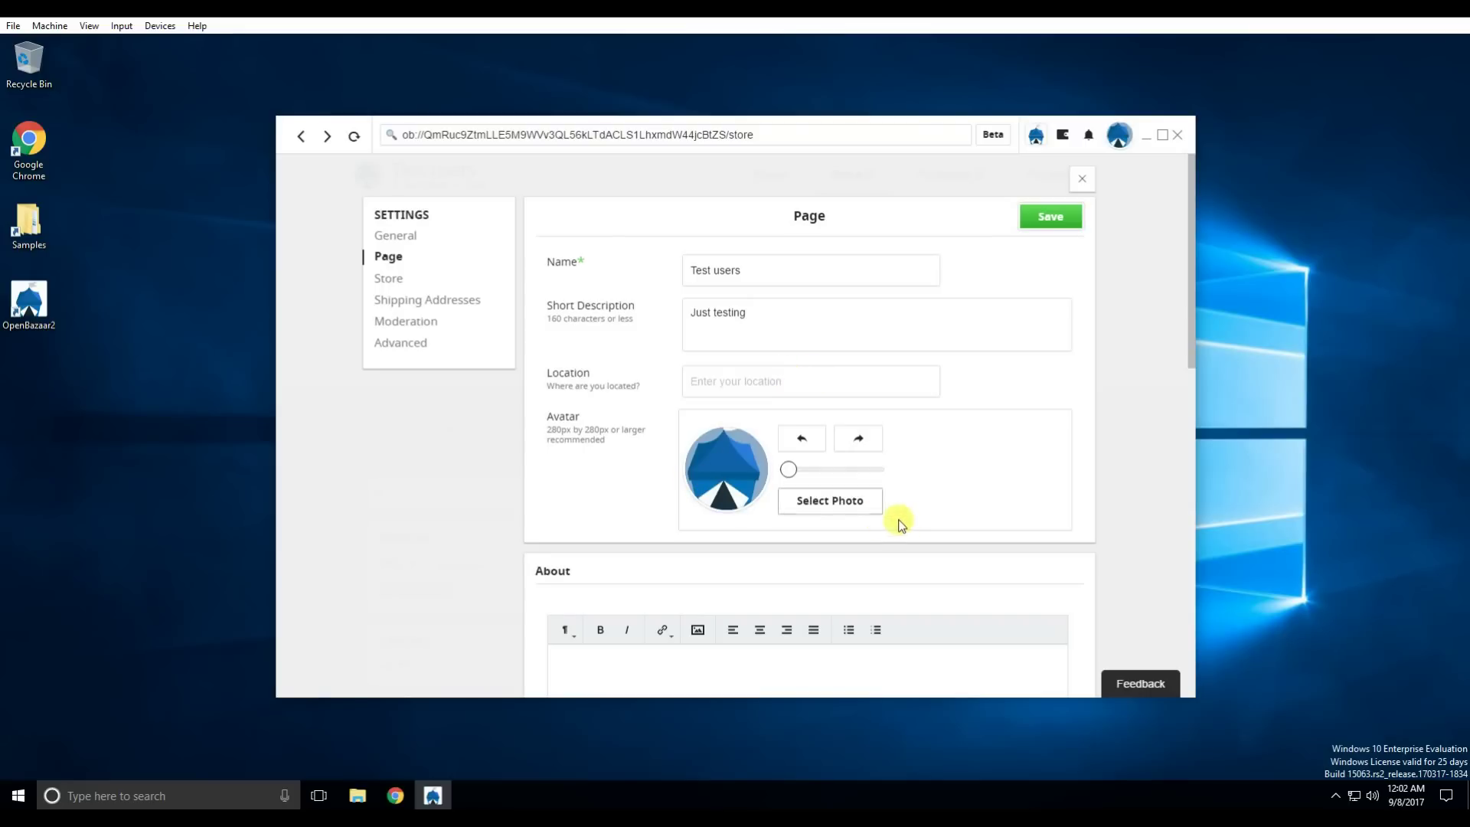
scroll(907, 512, "down", 5)
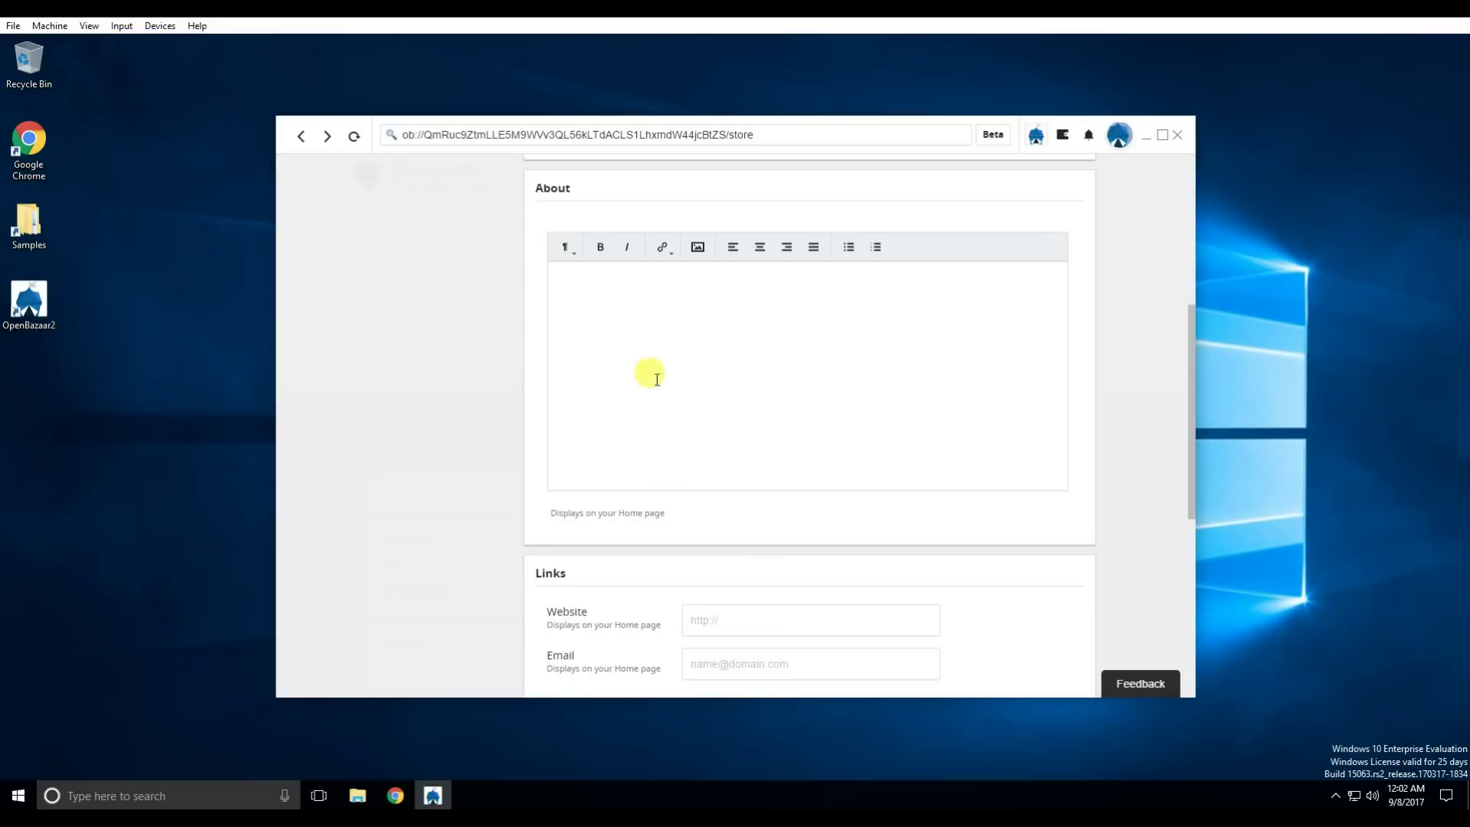
scroll(837, 453, "down", 3)
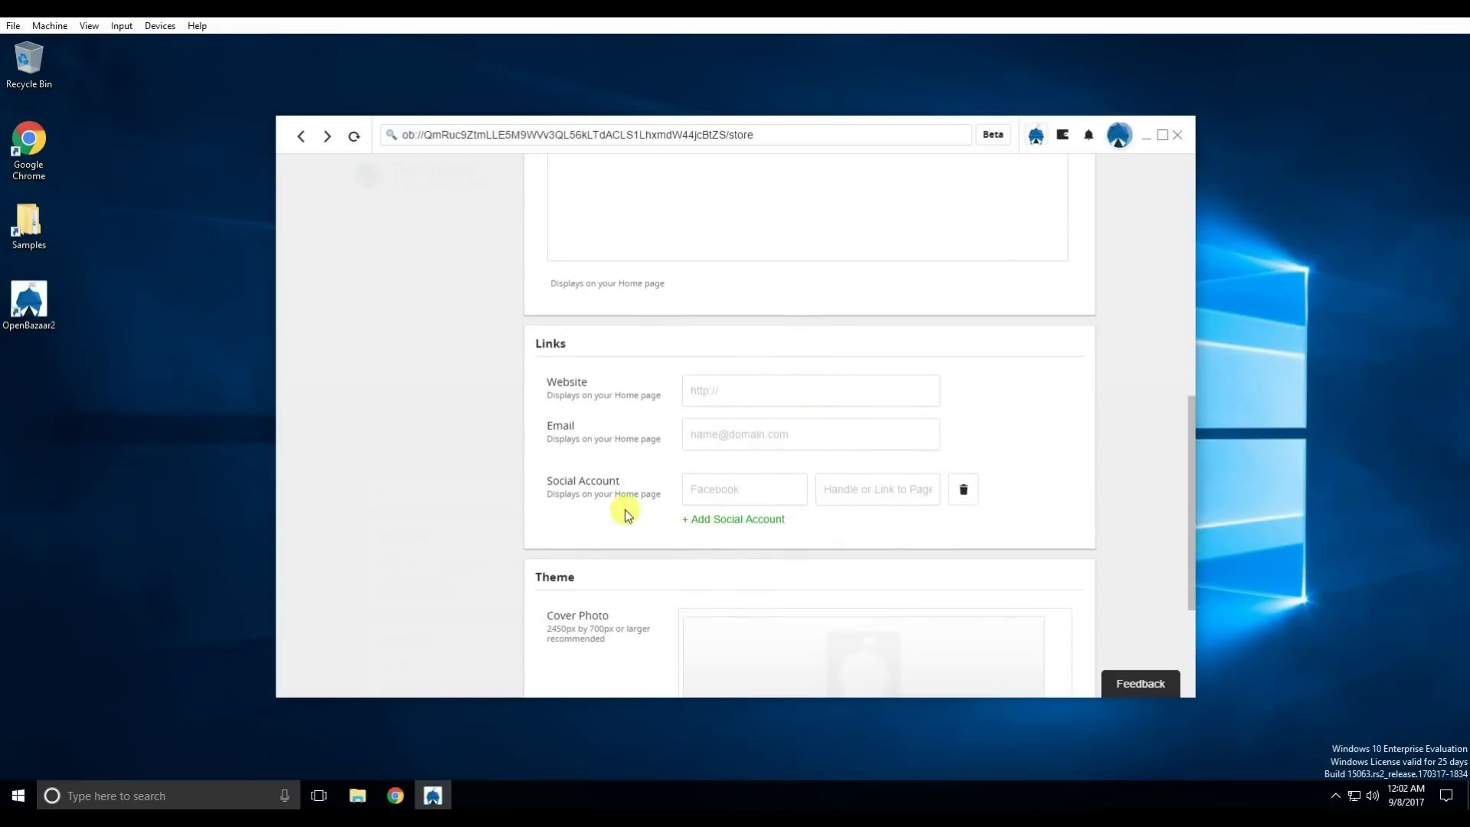
scroll(617, 509, "down", 3)
left_click(898, 529)
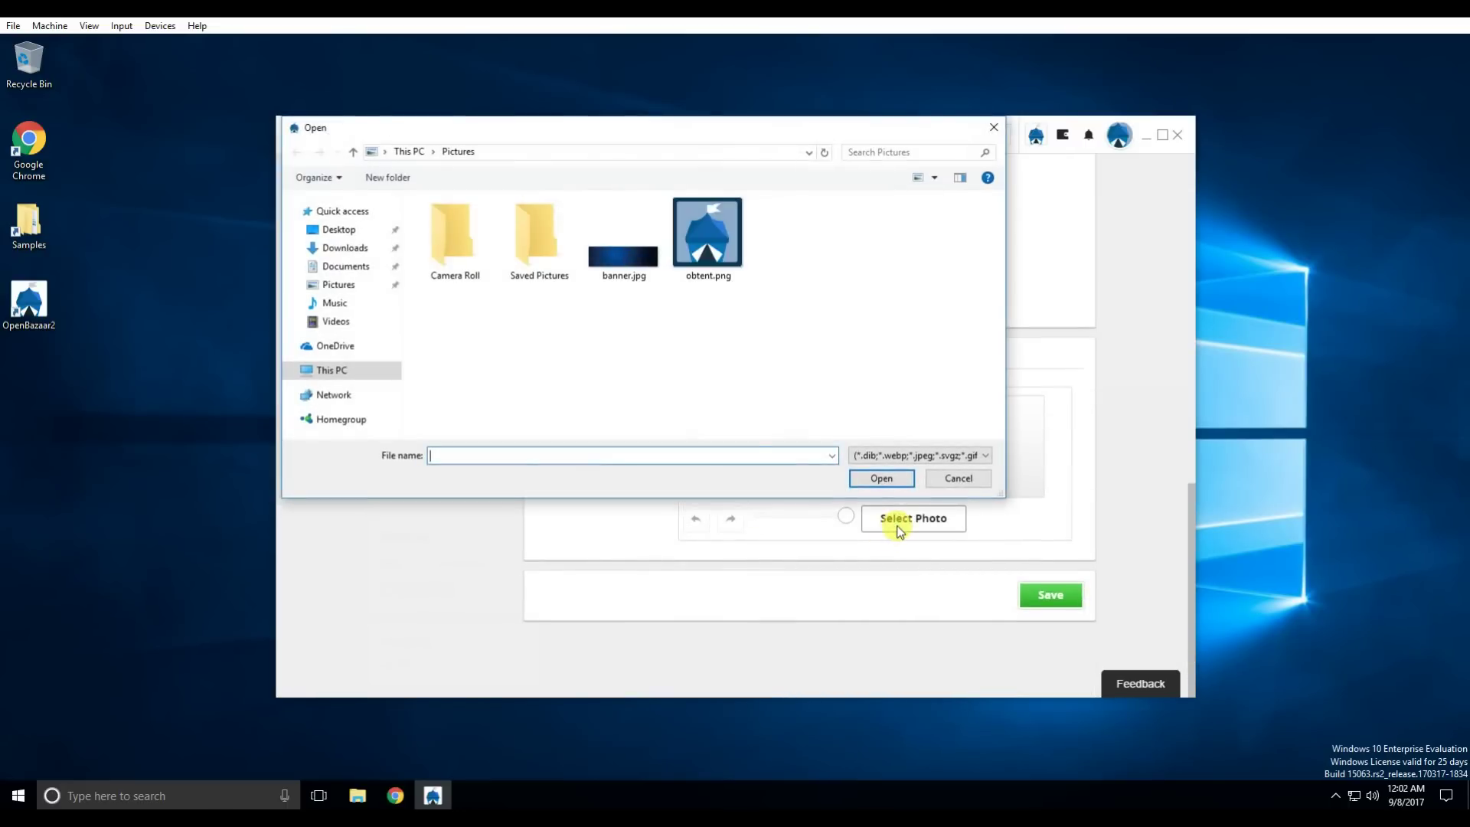
double_click(624, 272)
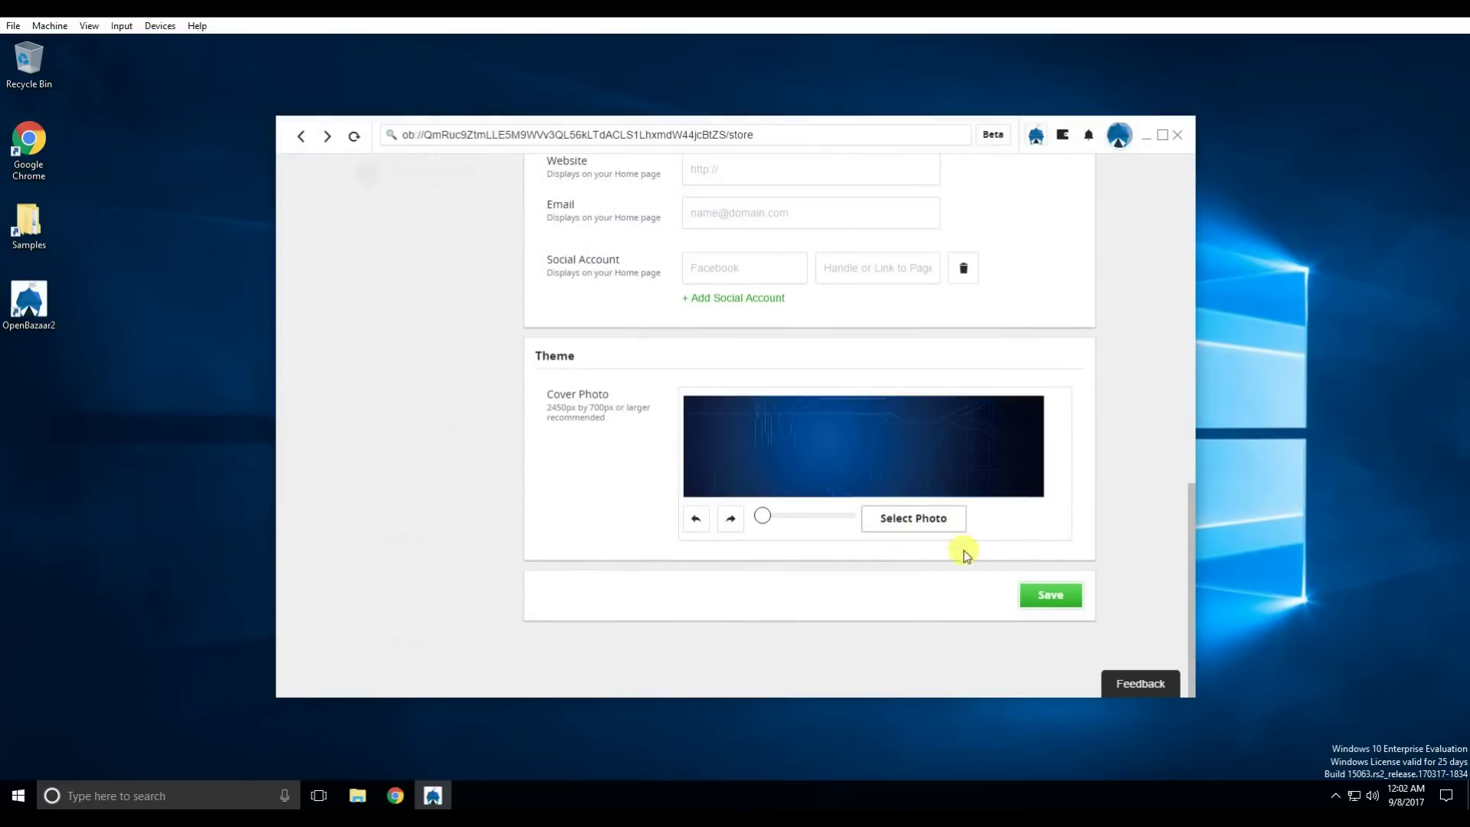
left_click(1049, 596)
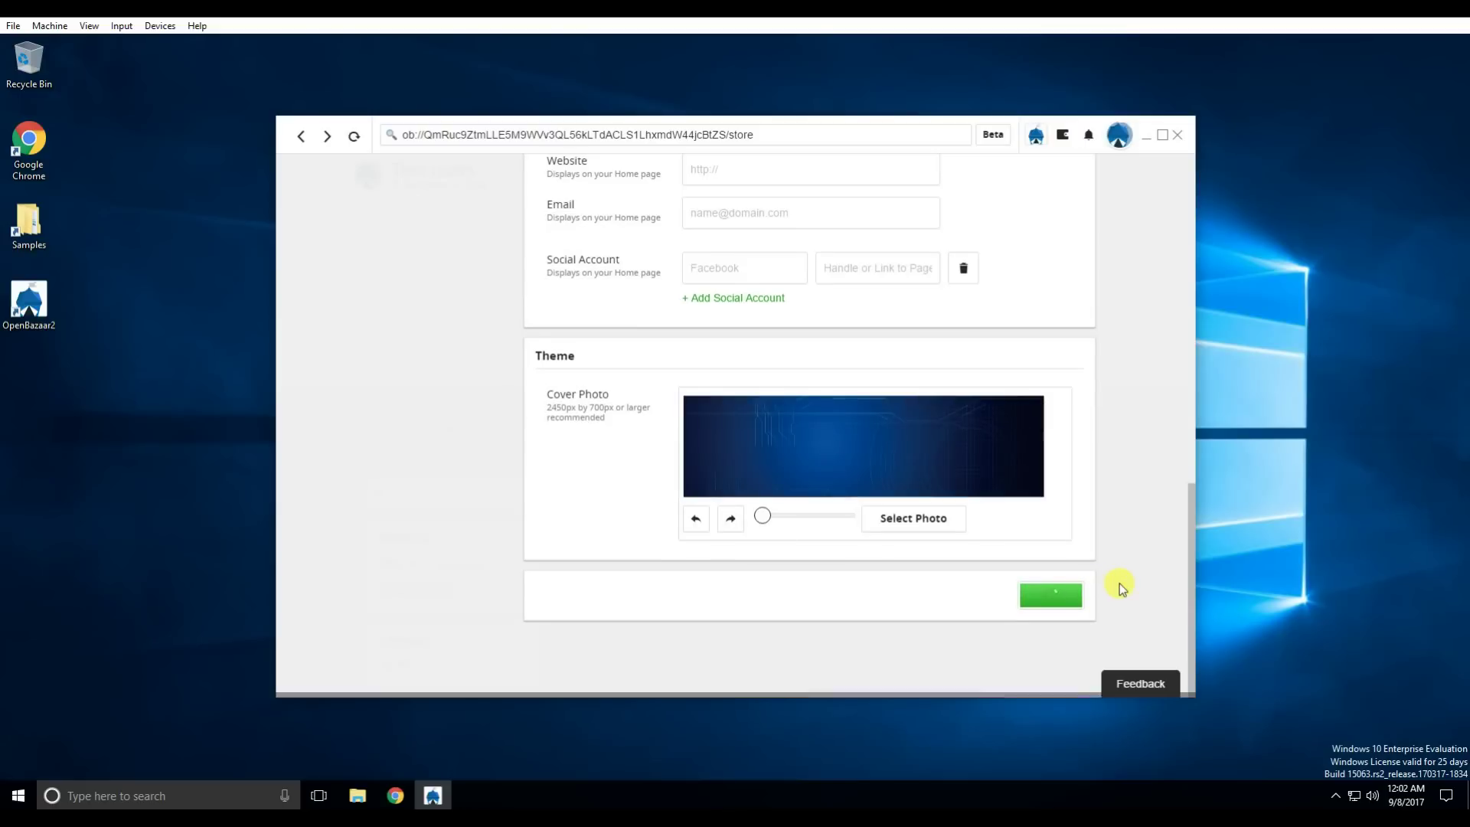
Step: Keep the store switched on in its settings and list the moderators available on the network
scroll(1101, 579, "up", 15)
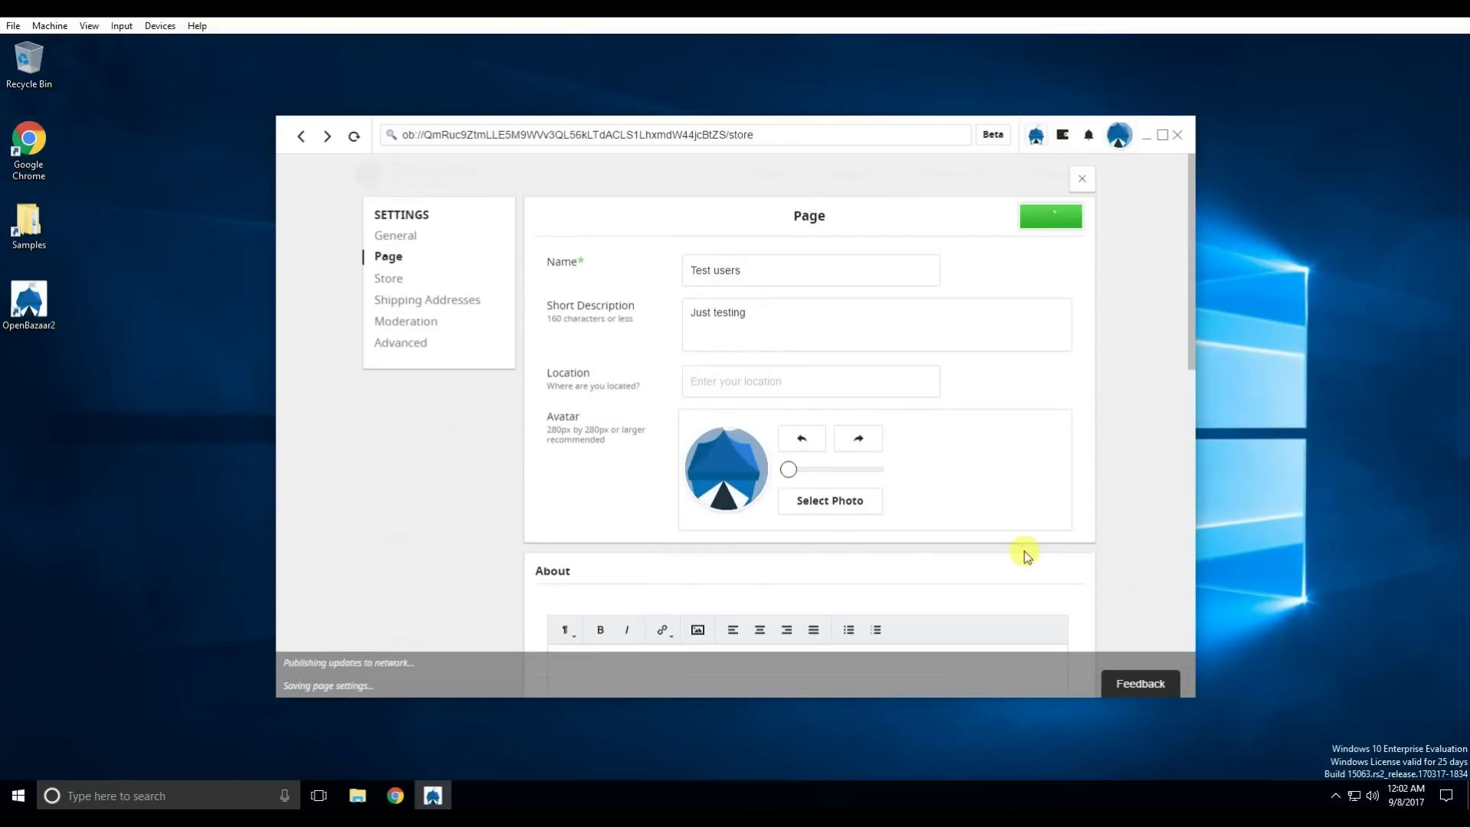
left_click(383, 282)
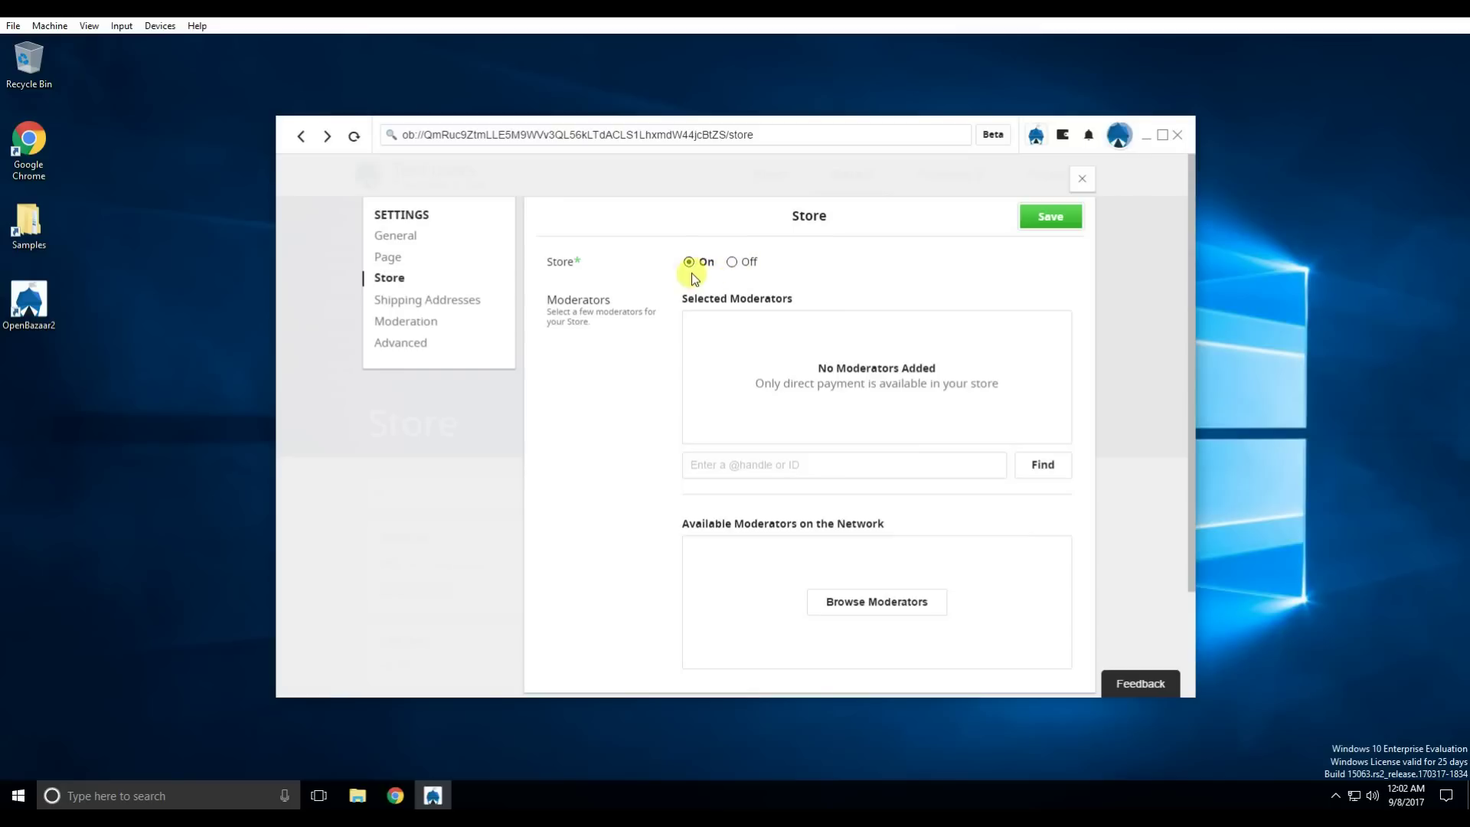
left_click(741, 264)
left_click(689, 263)
scroll(613, 466, "down", 2)
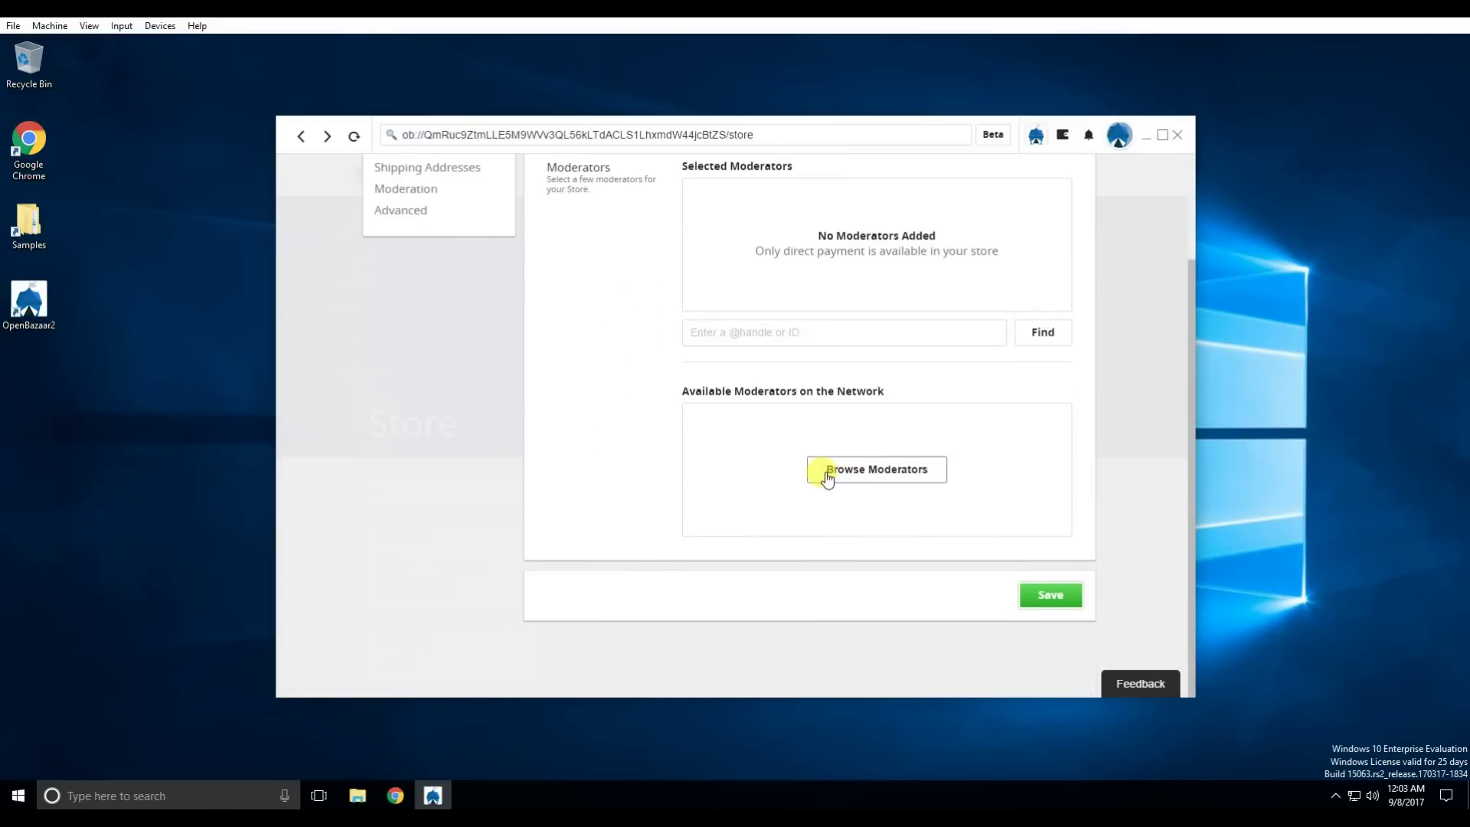
left_click(827, 477)
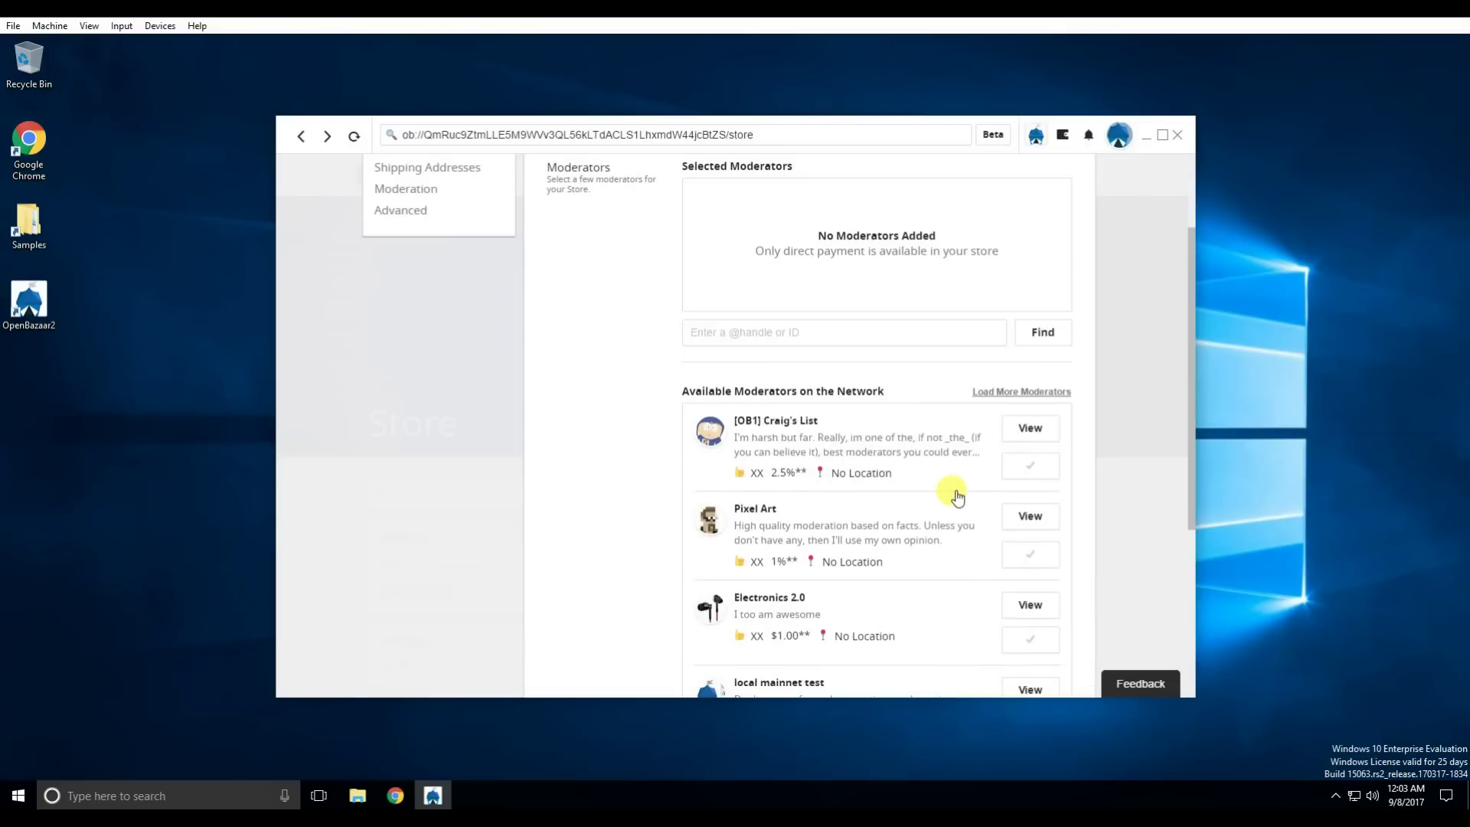
Step: Select Pixel Art and the 10% testing-only moderator at the list's end as store moderators, save, and close the settings
scroll(961, 494, "down", 2)
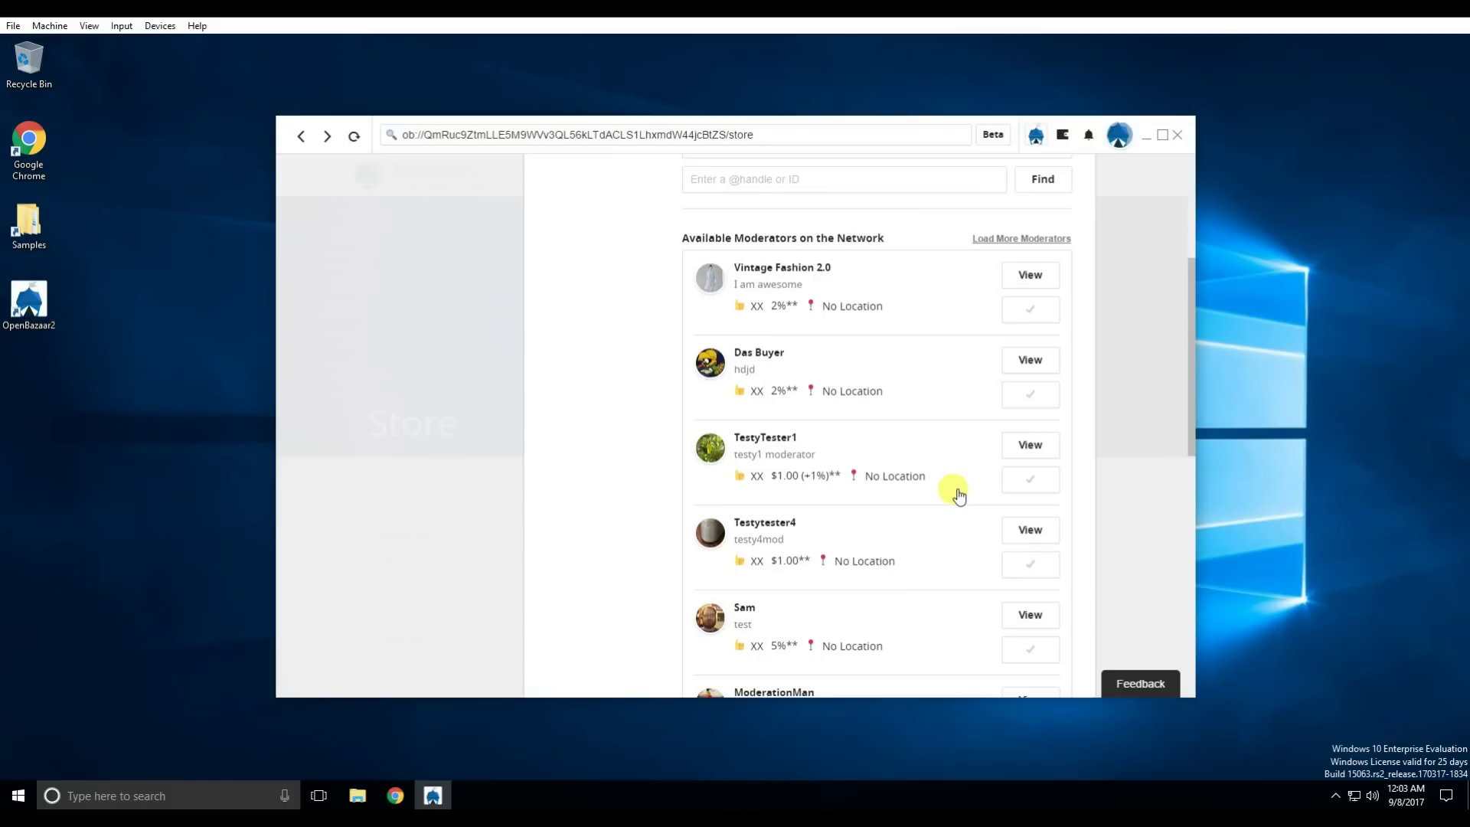
scroll(959, 496, "down", 4)
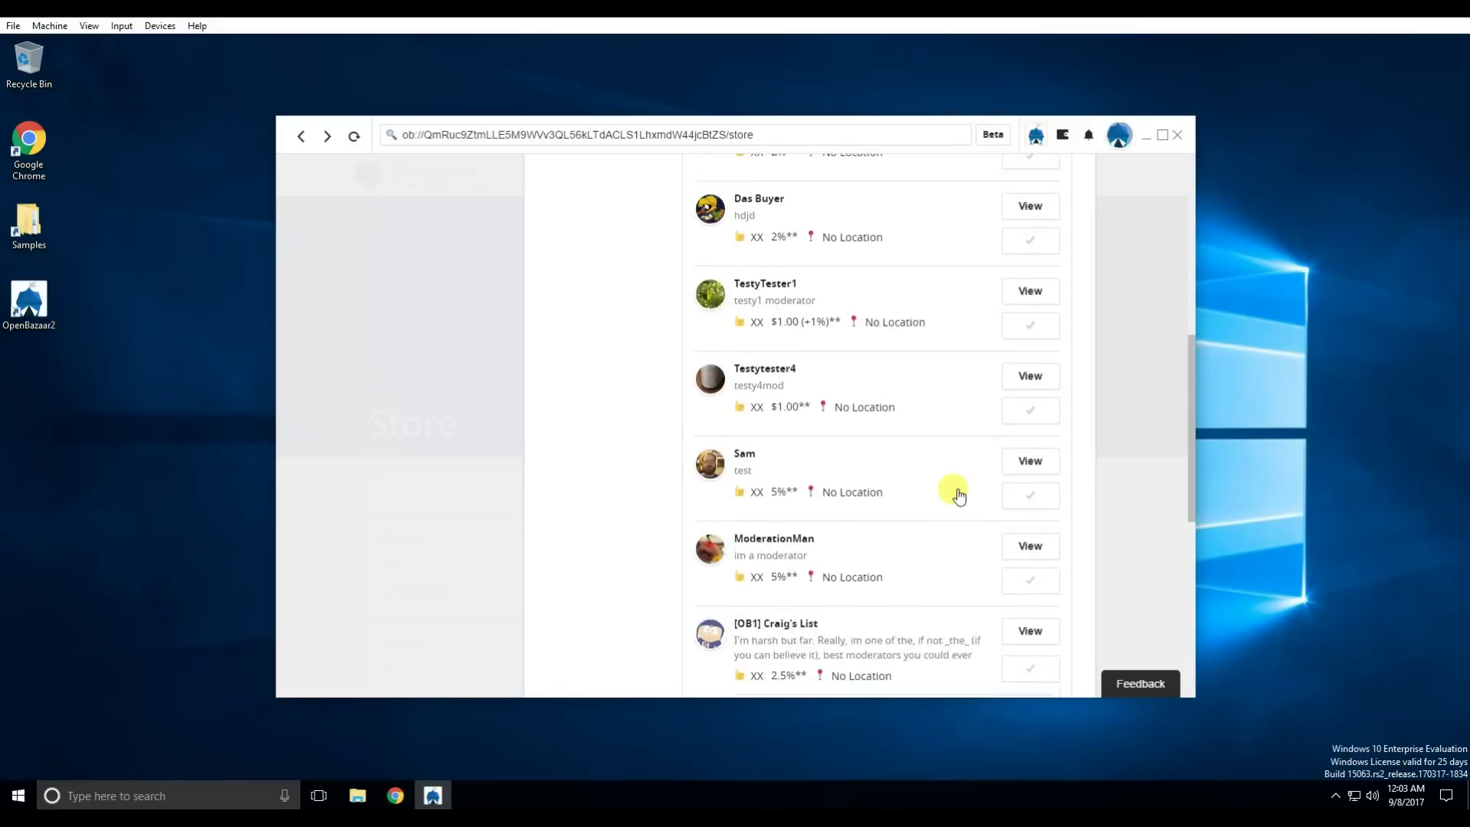
scroll(959, 495, "up", 4)
scroll(959, 499, "down", 5)
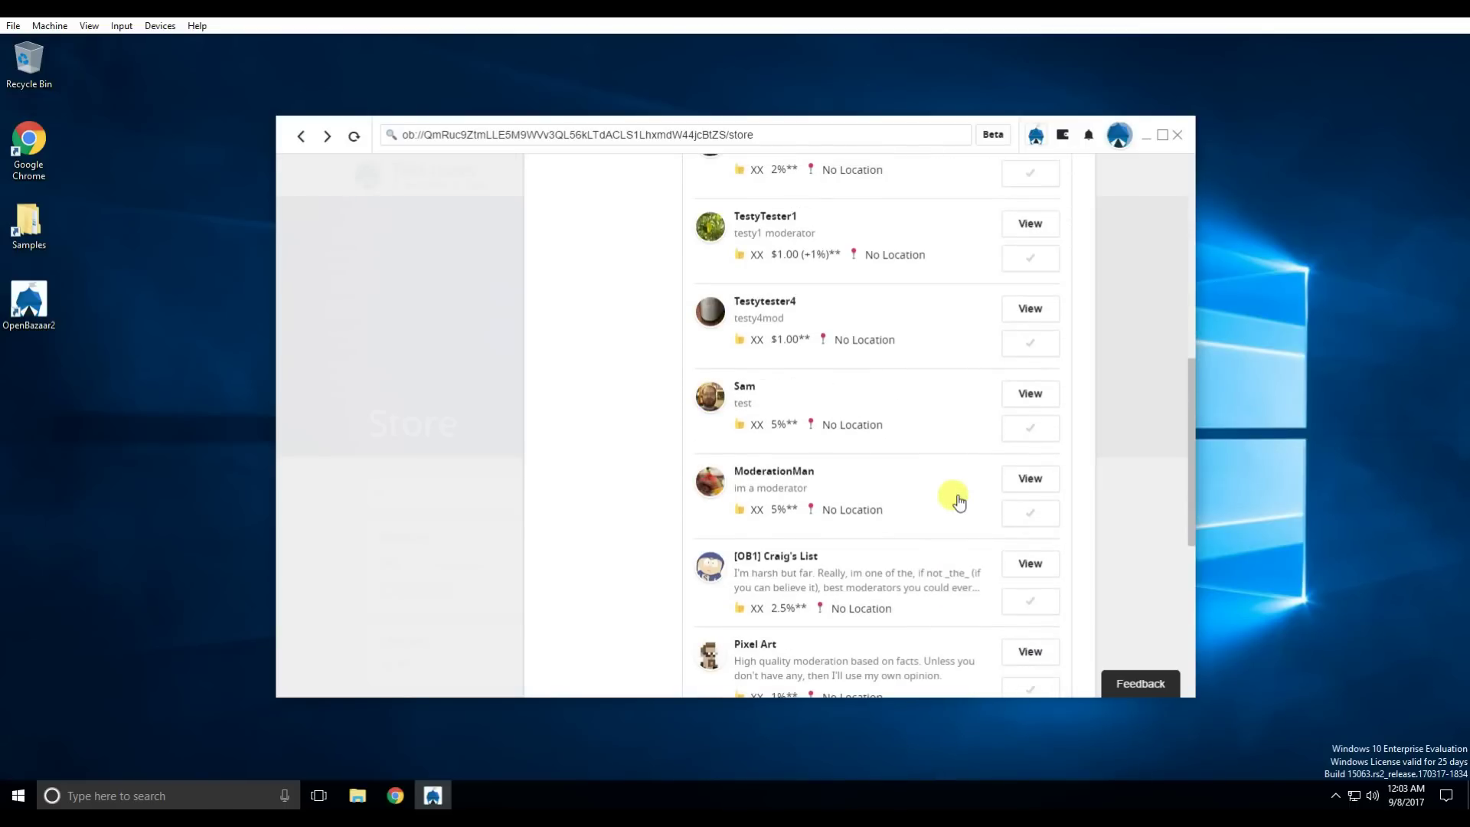
scroll(959, 501, "down", 4)
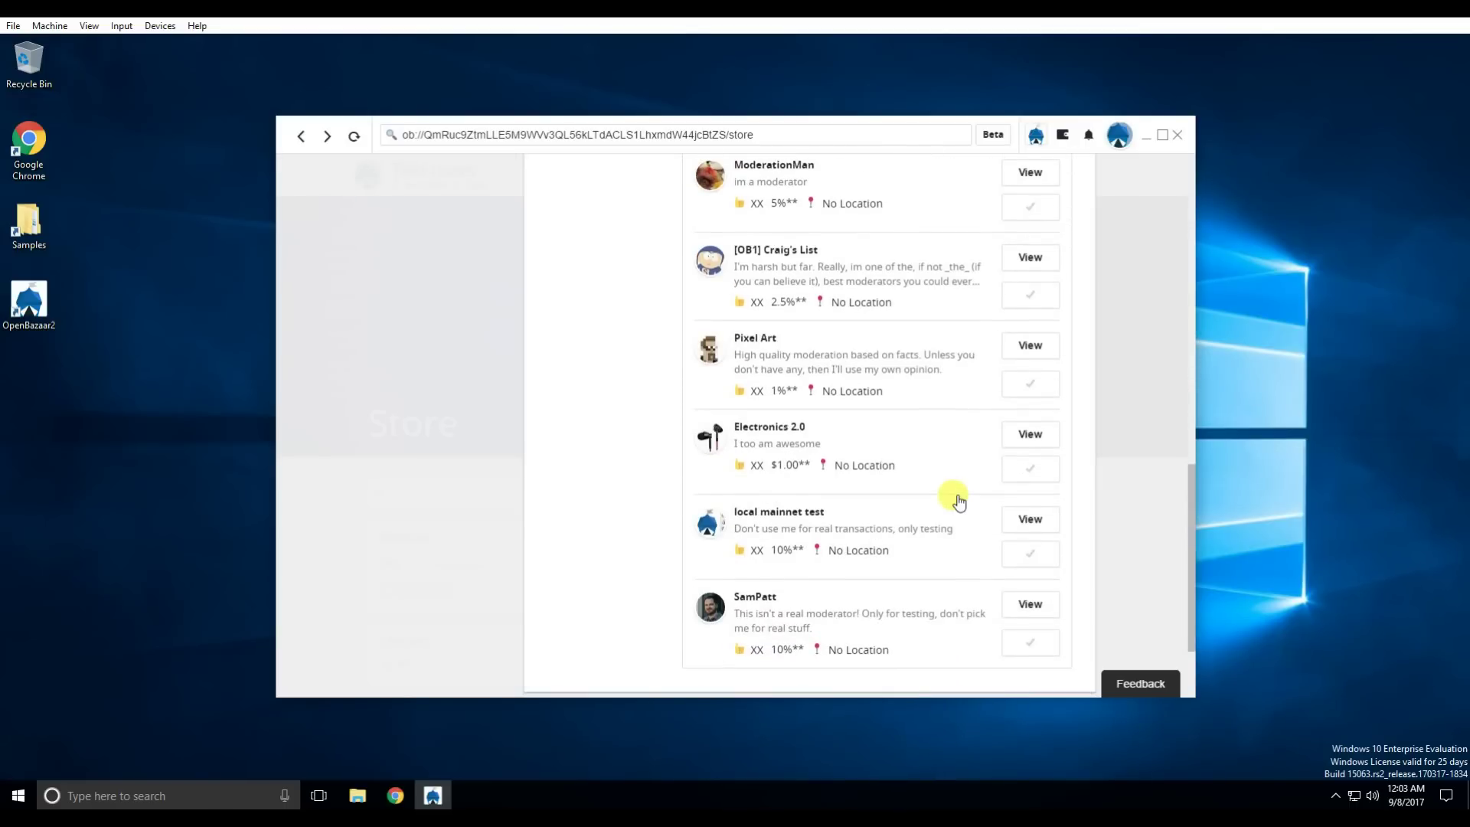
left_click(1031, 650)
left_click(1029, 384)
scroll(929, 545, "down", 2)
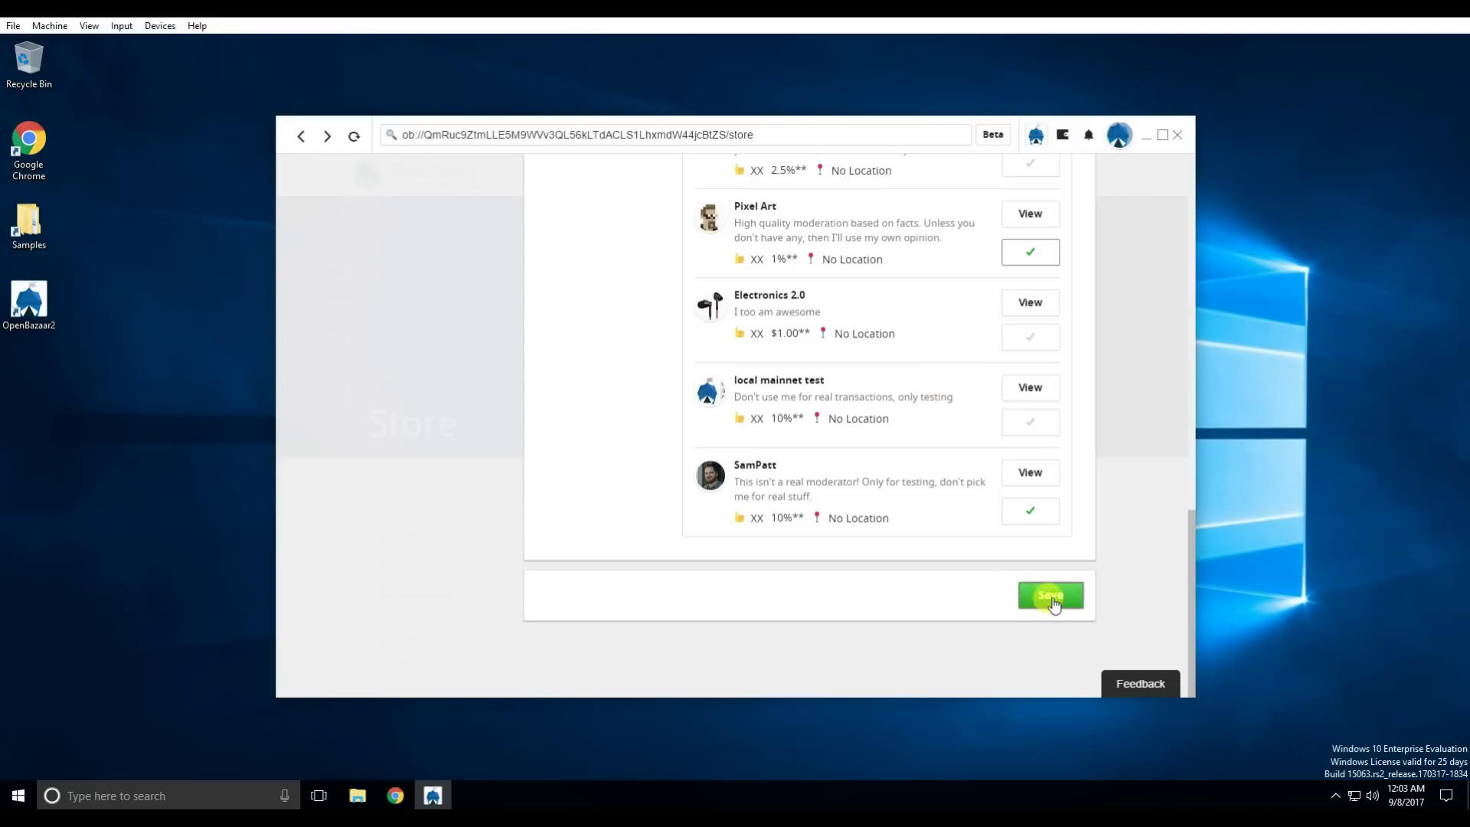
left_click(1051, 597)
scroll(1142, 452, "up", 12)
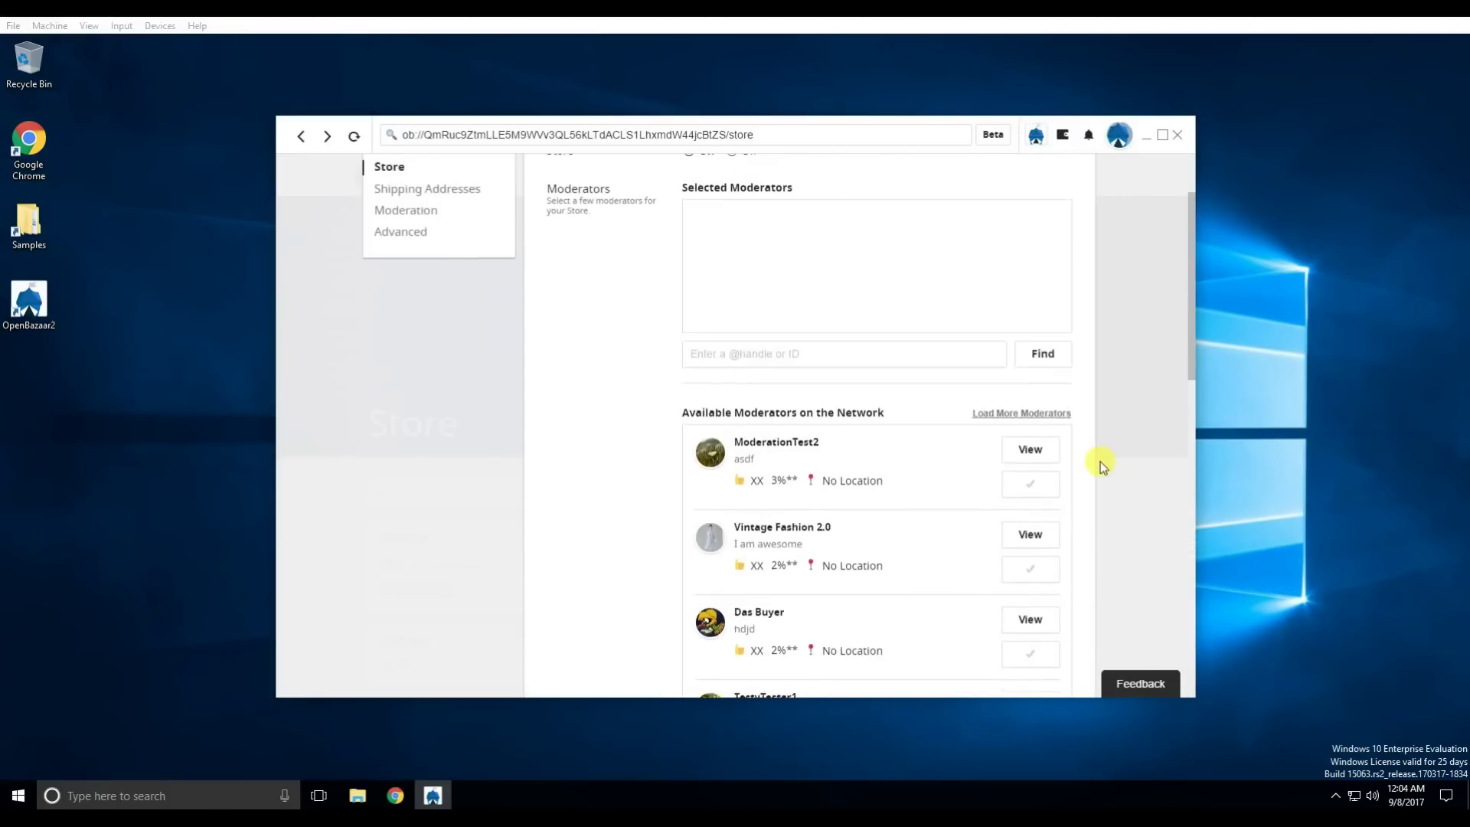
scroll(1100, 466, "up", 2)
left_click(1080, 180)
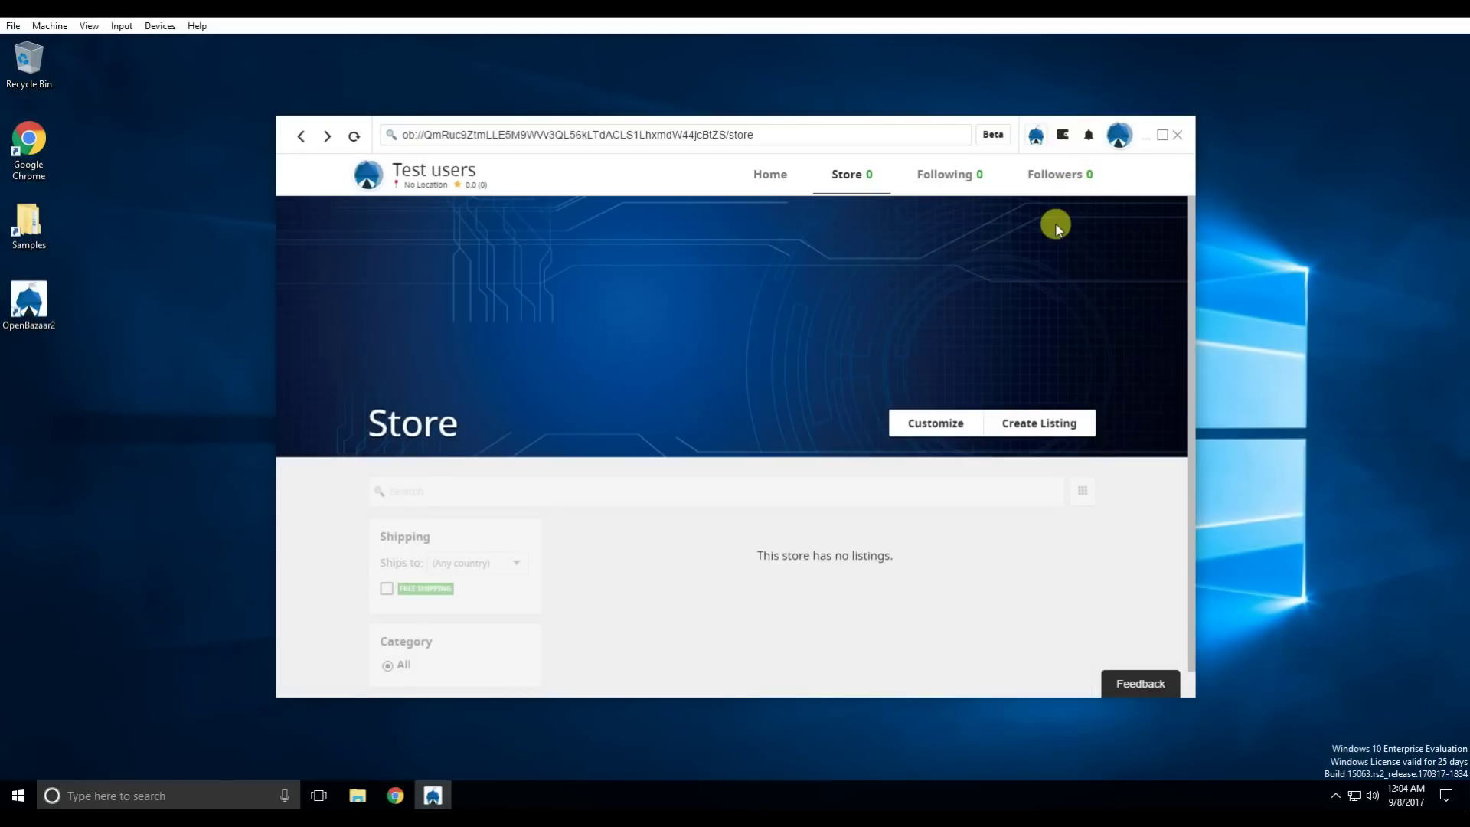
Step: Check the wallet's funds and pay for the purchased **TEST** Digital Listing order from the wallet
left_click(1063, 135)
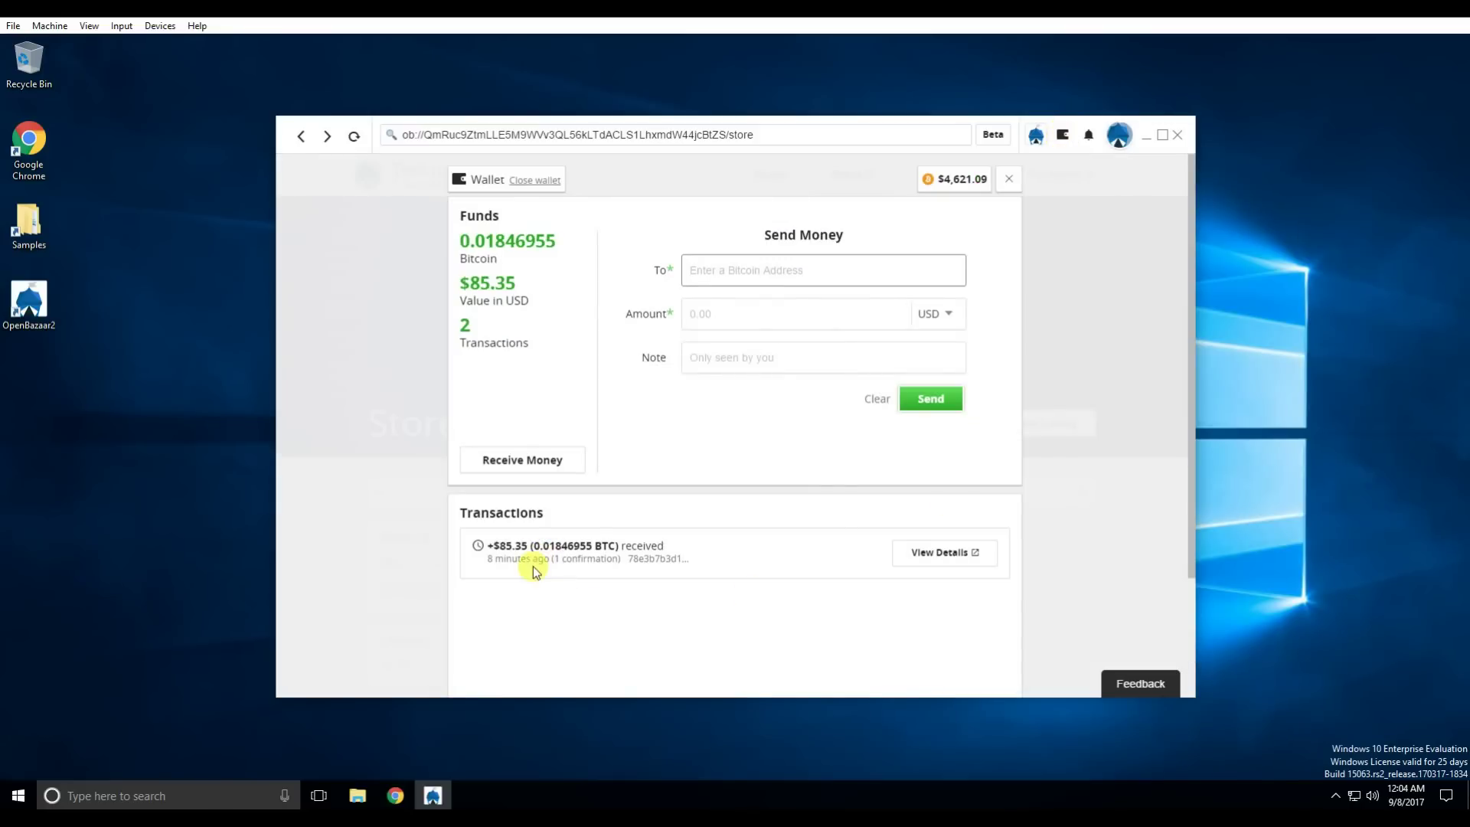
left_click(1119, 138)
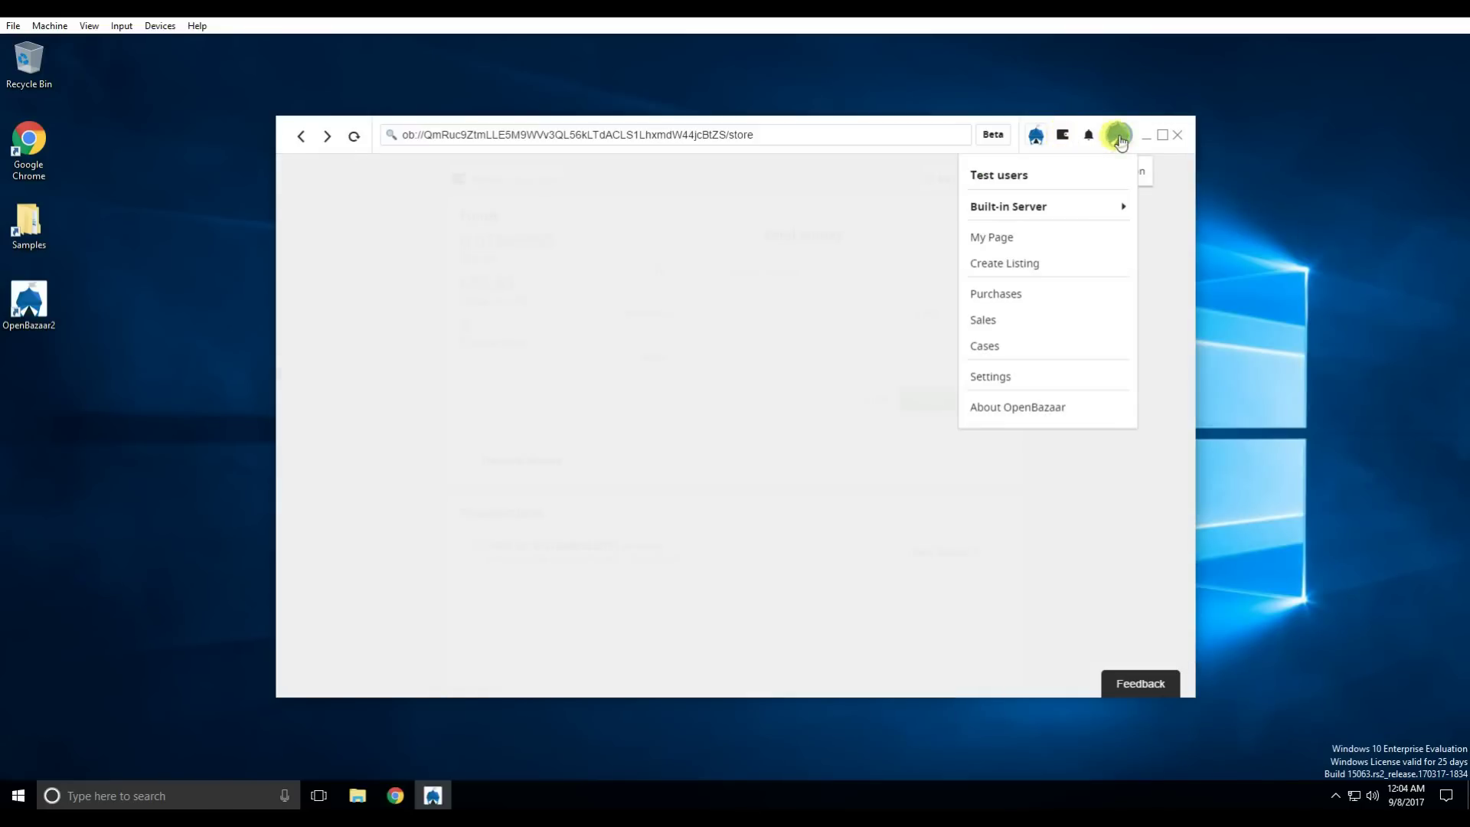
left_click(1004, 299)
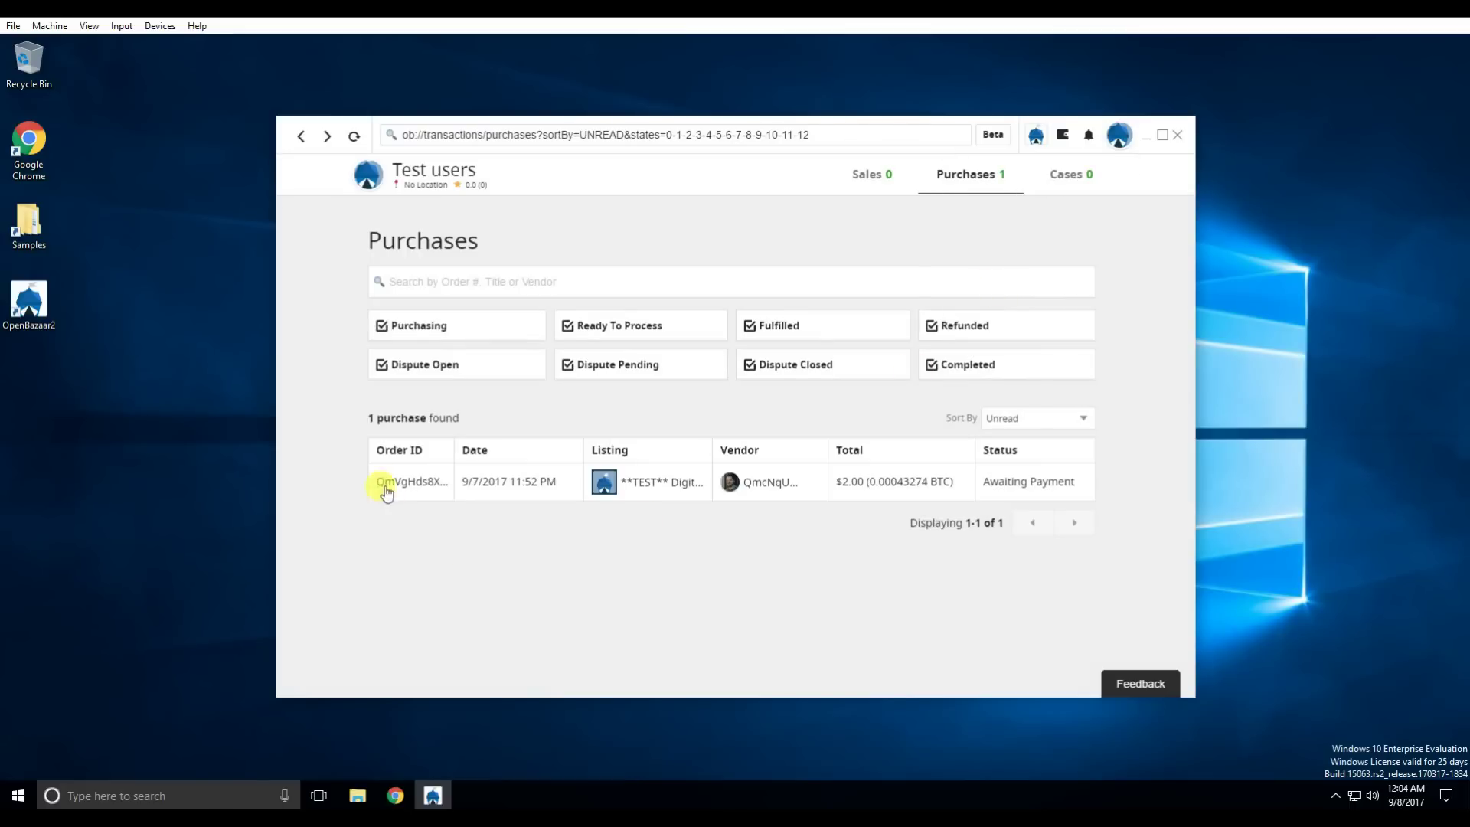
left_click(399, 484)
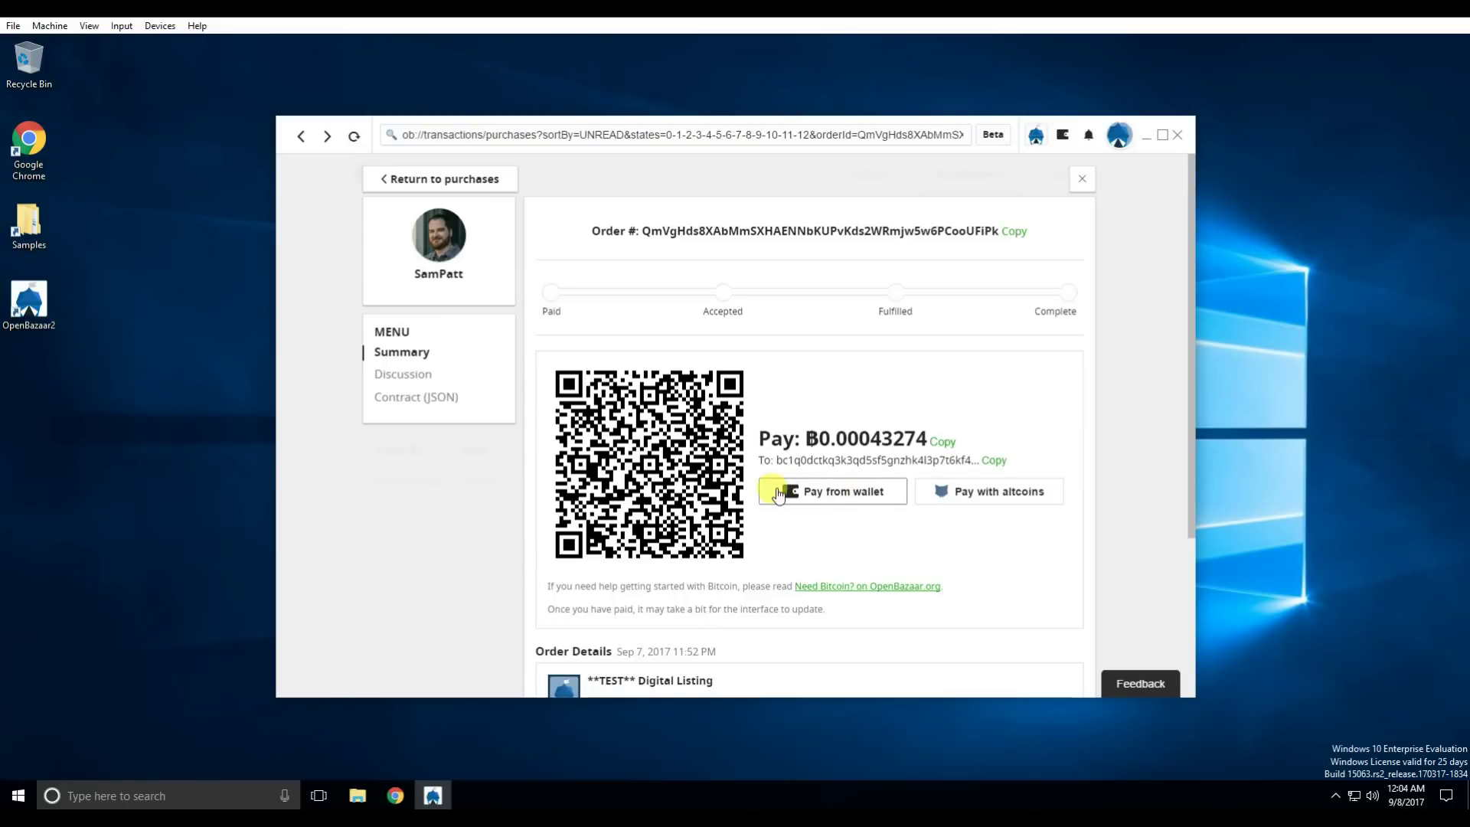
left_click(833, 494)
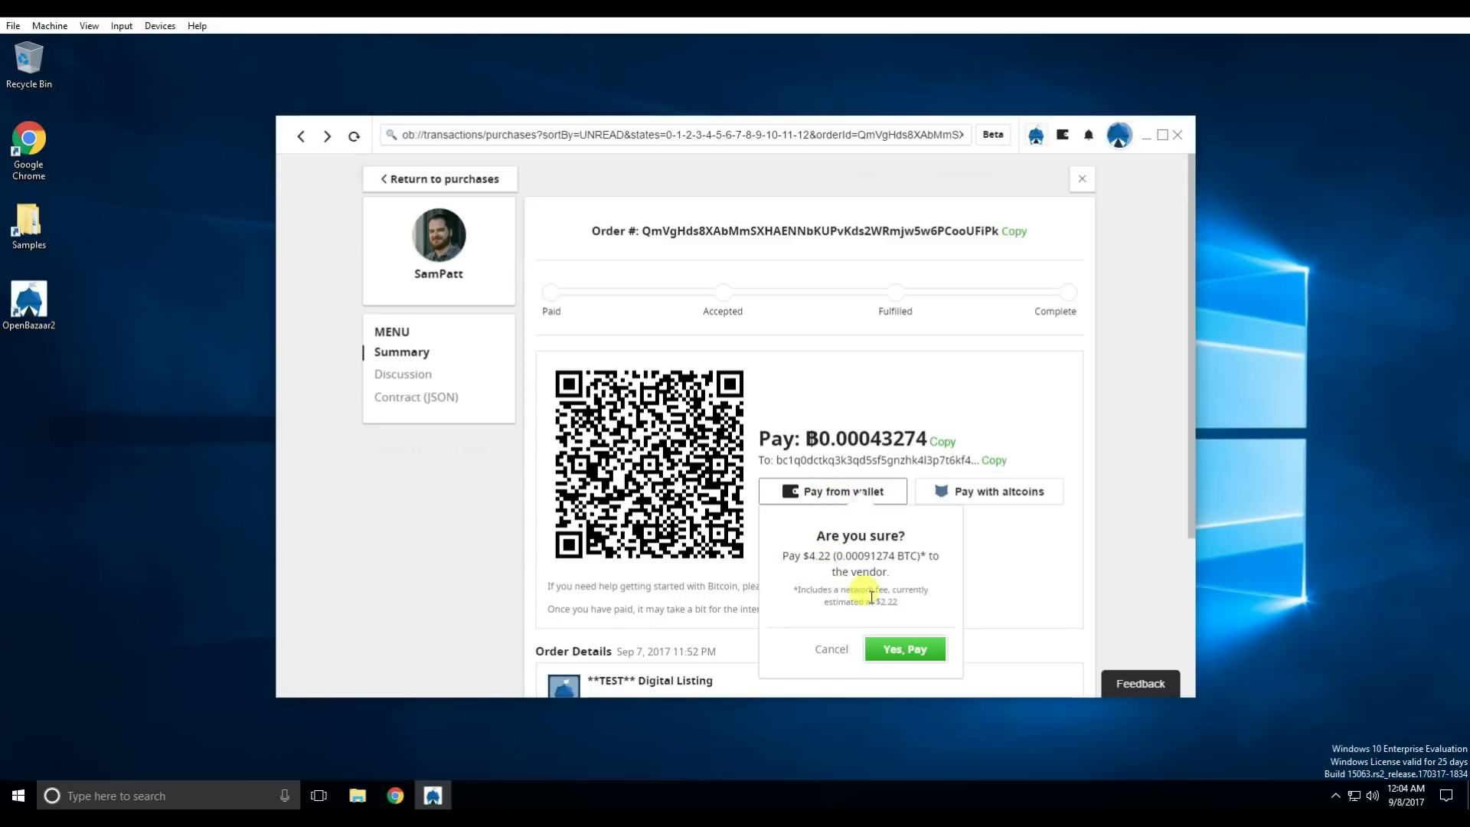
left_click(907, 651)
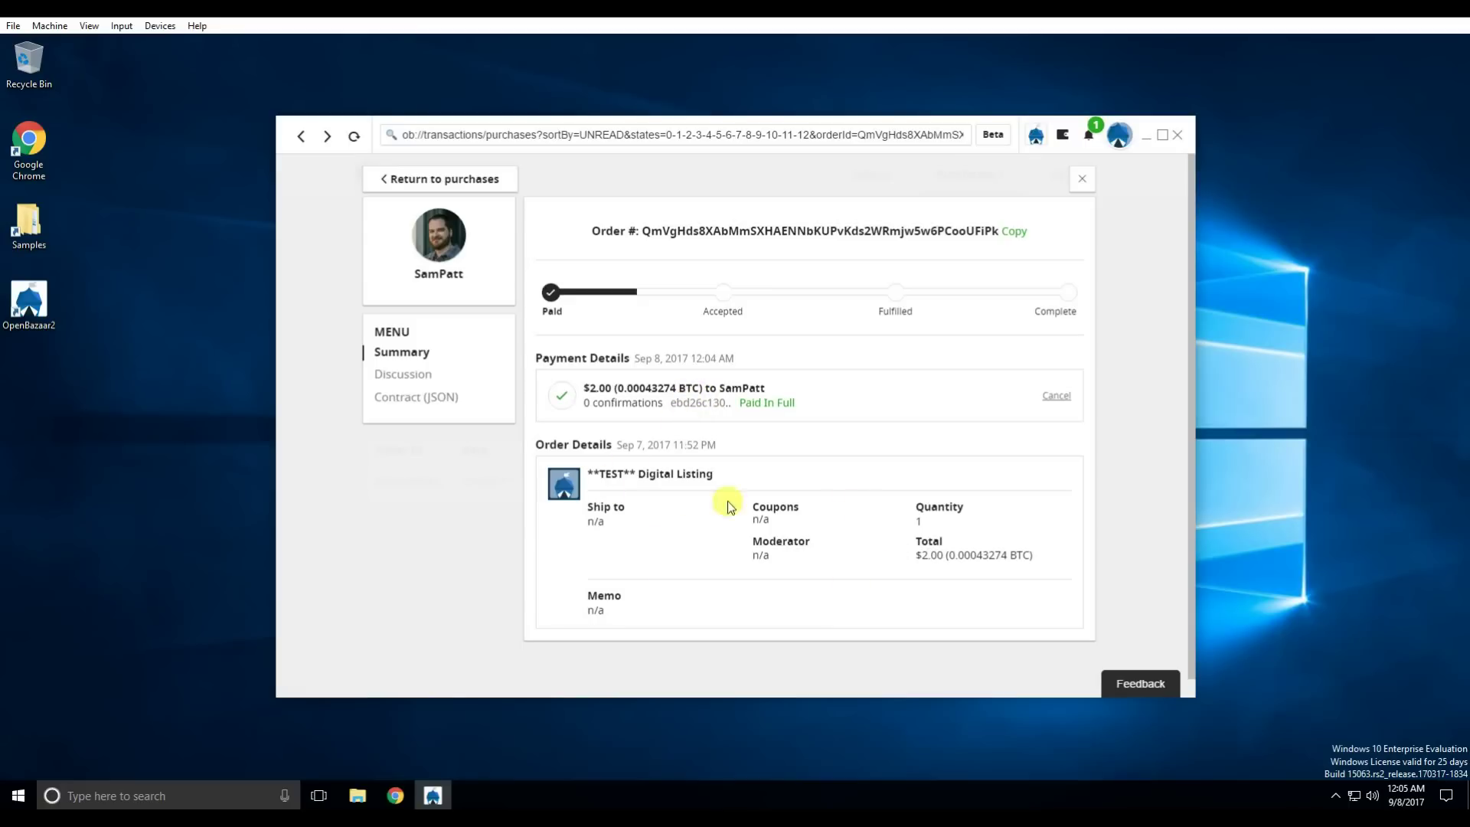
Step: Send the vendor the message "When are you shipping?" in the order's discussion
left_click(409, 379)
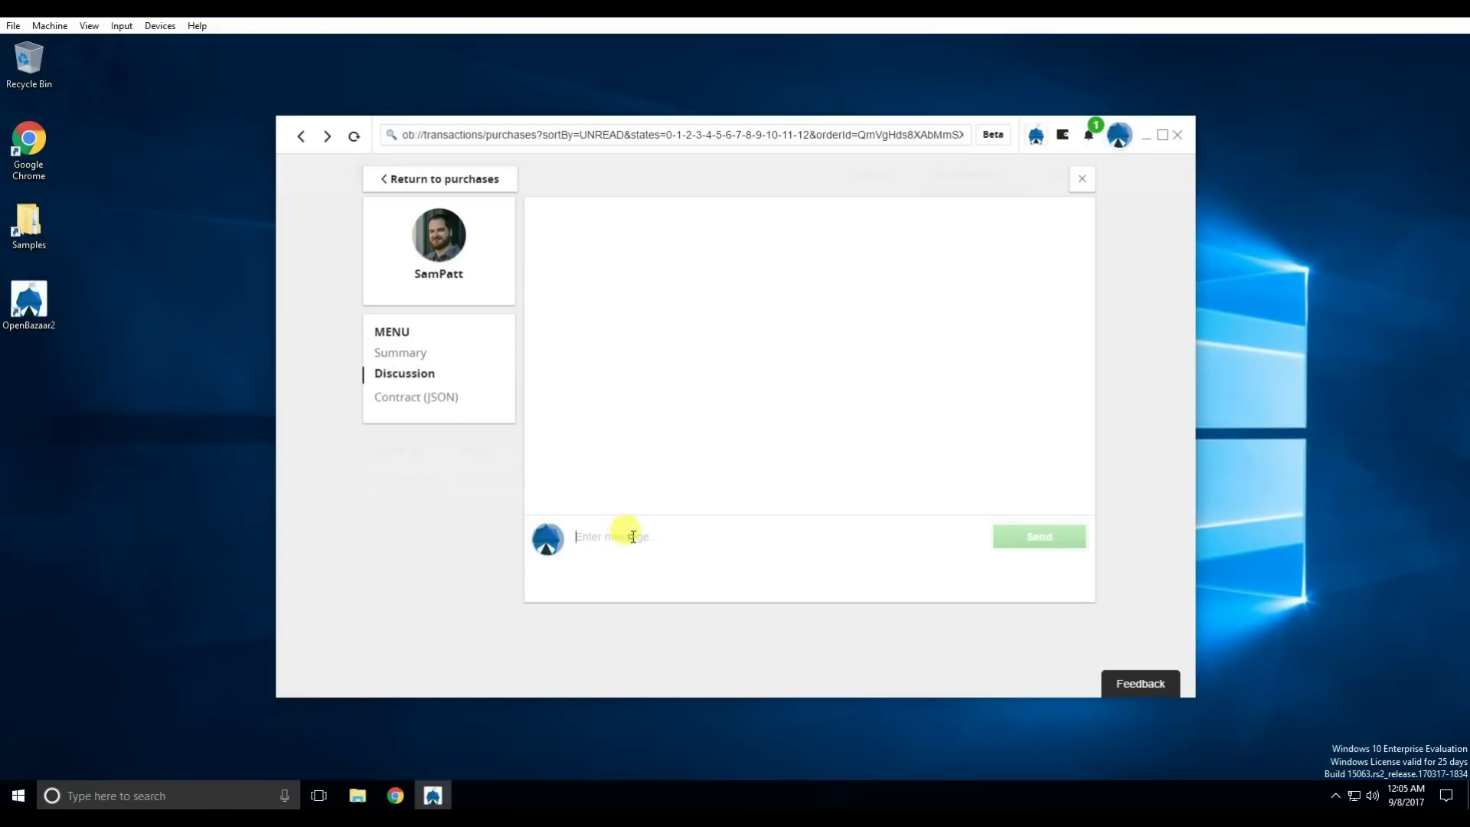
type("W")
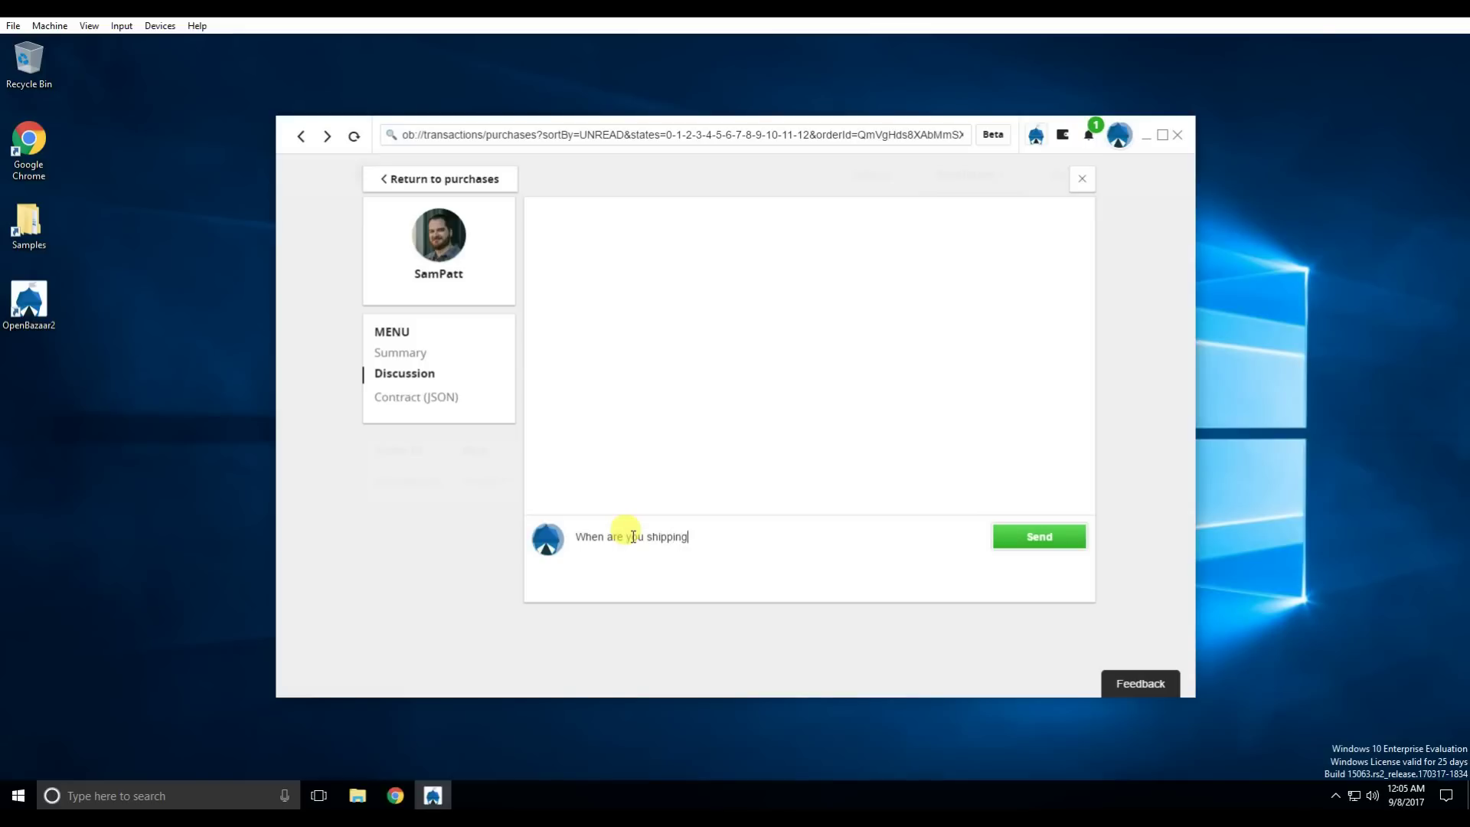
left_click(1024, 540)
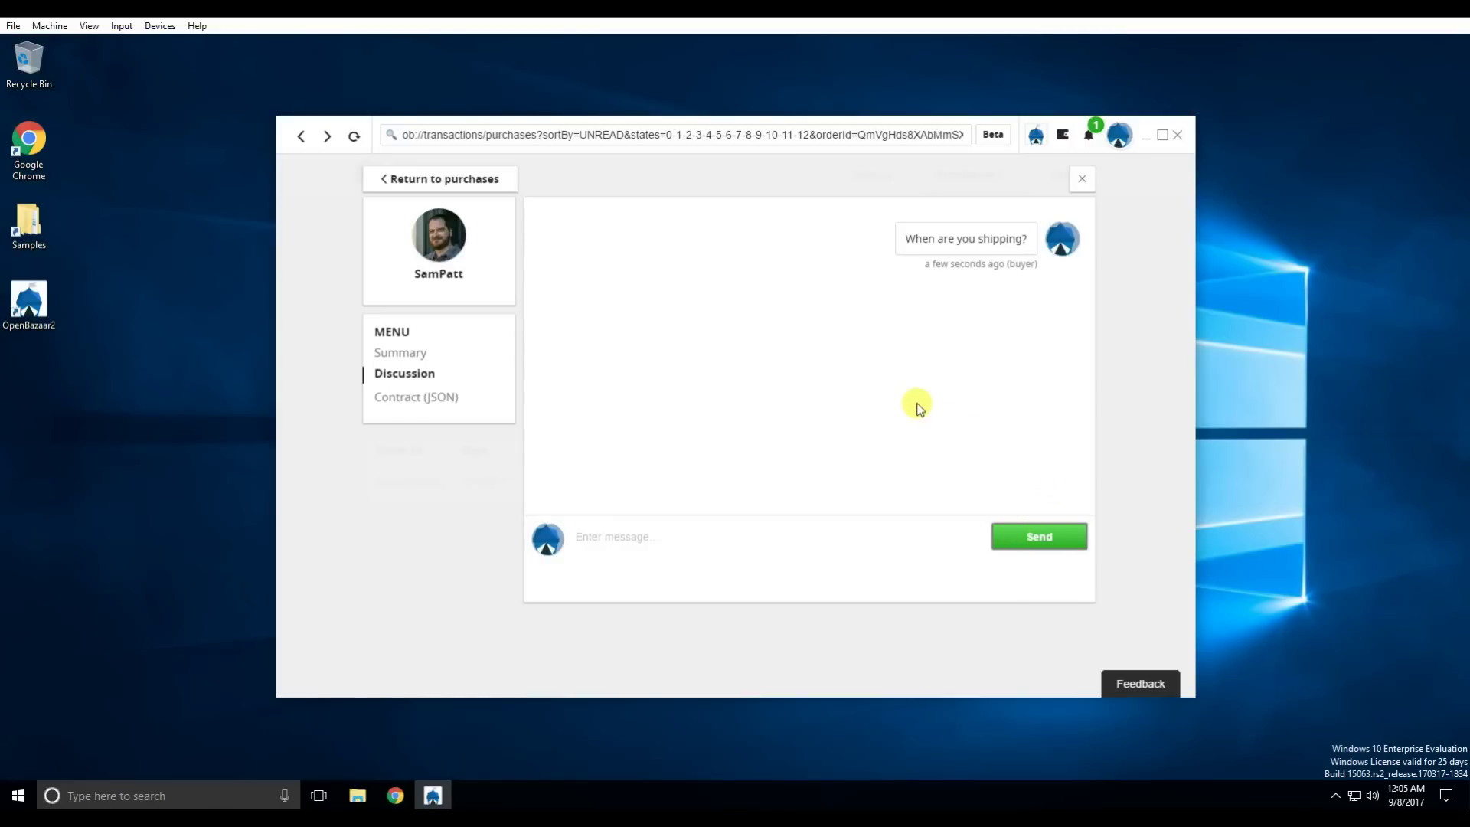
Step: Close the order and review all notifications, including those for orders and followers
left_click(1083, 183)
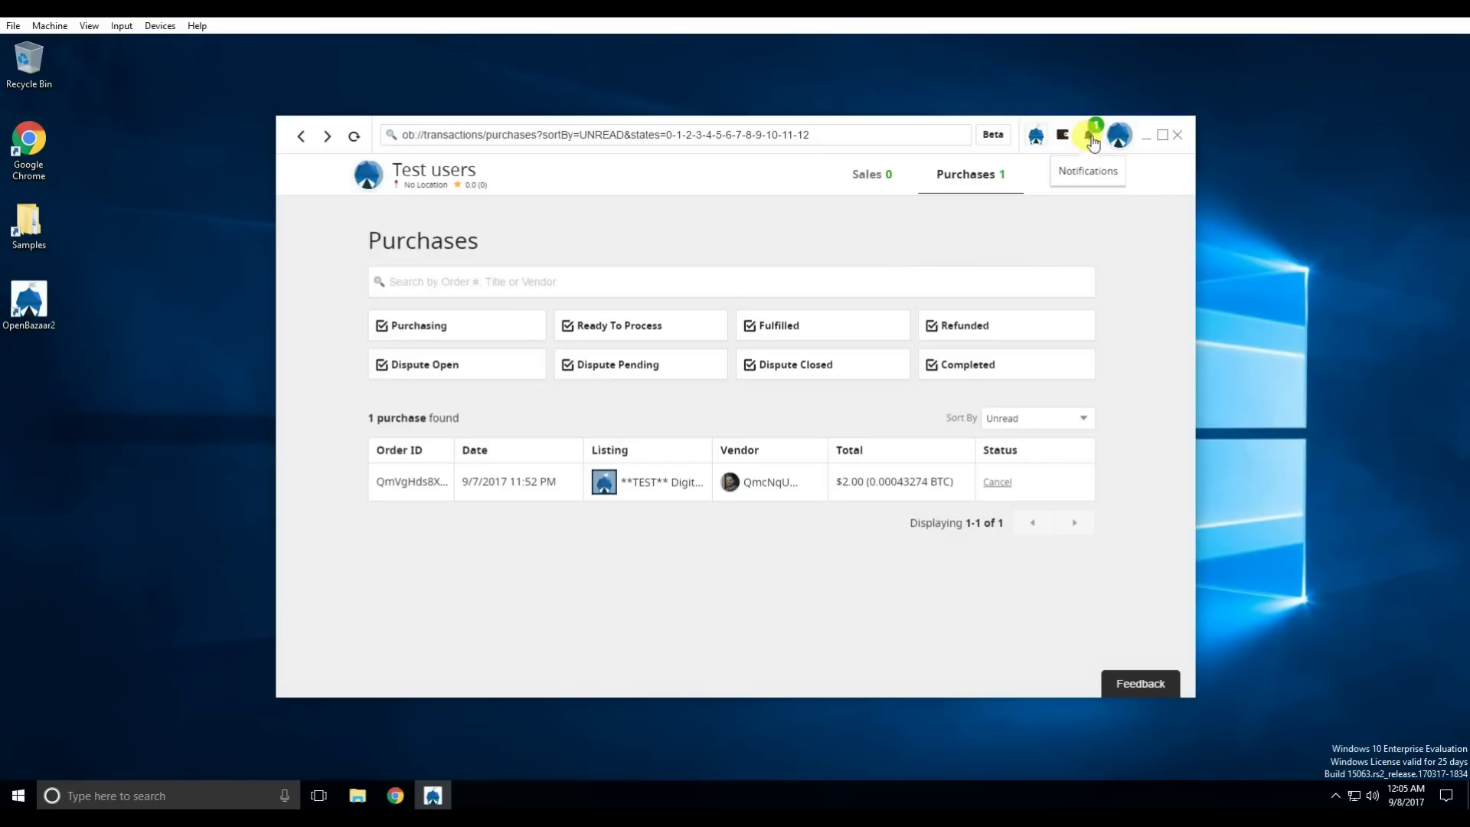
left_click(1091, 137)
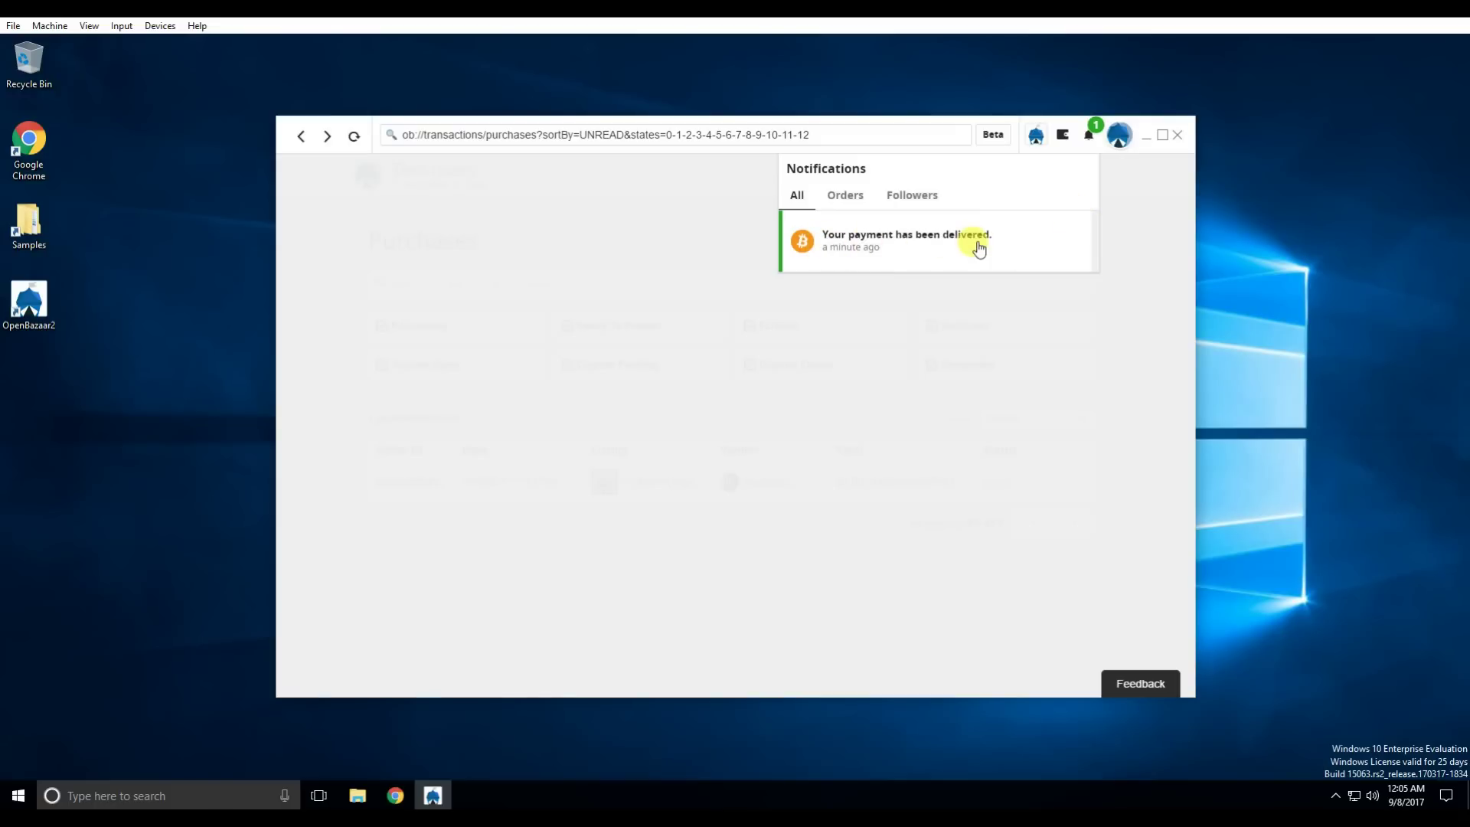
left_click(844, 198)
left_click(912, 196)
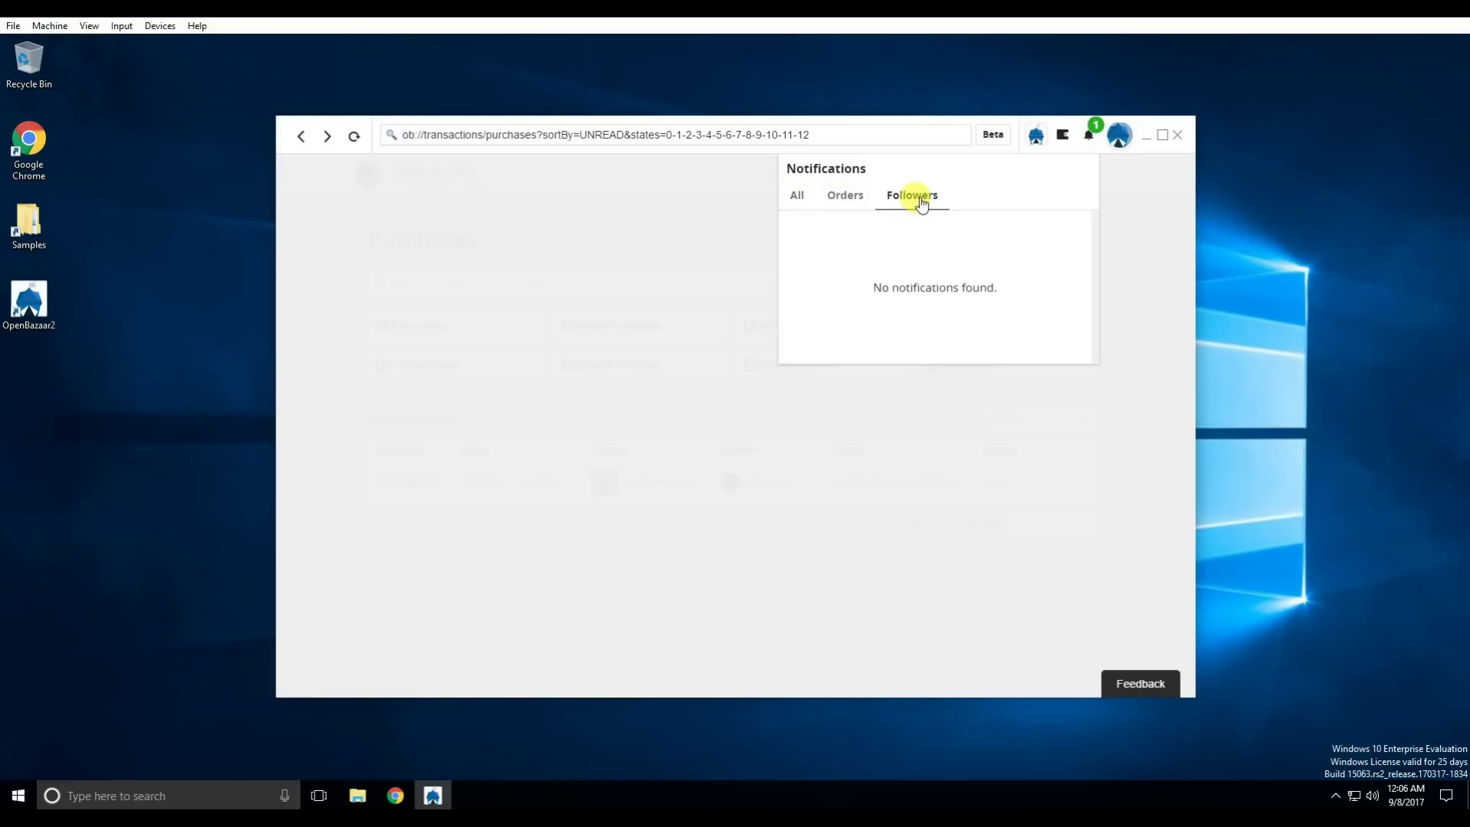
left_click(1090, 140)
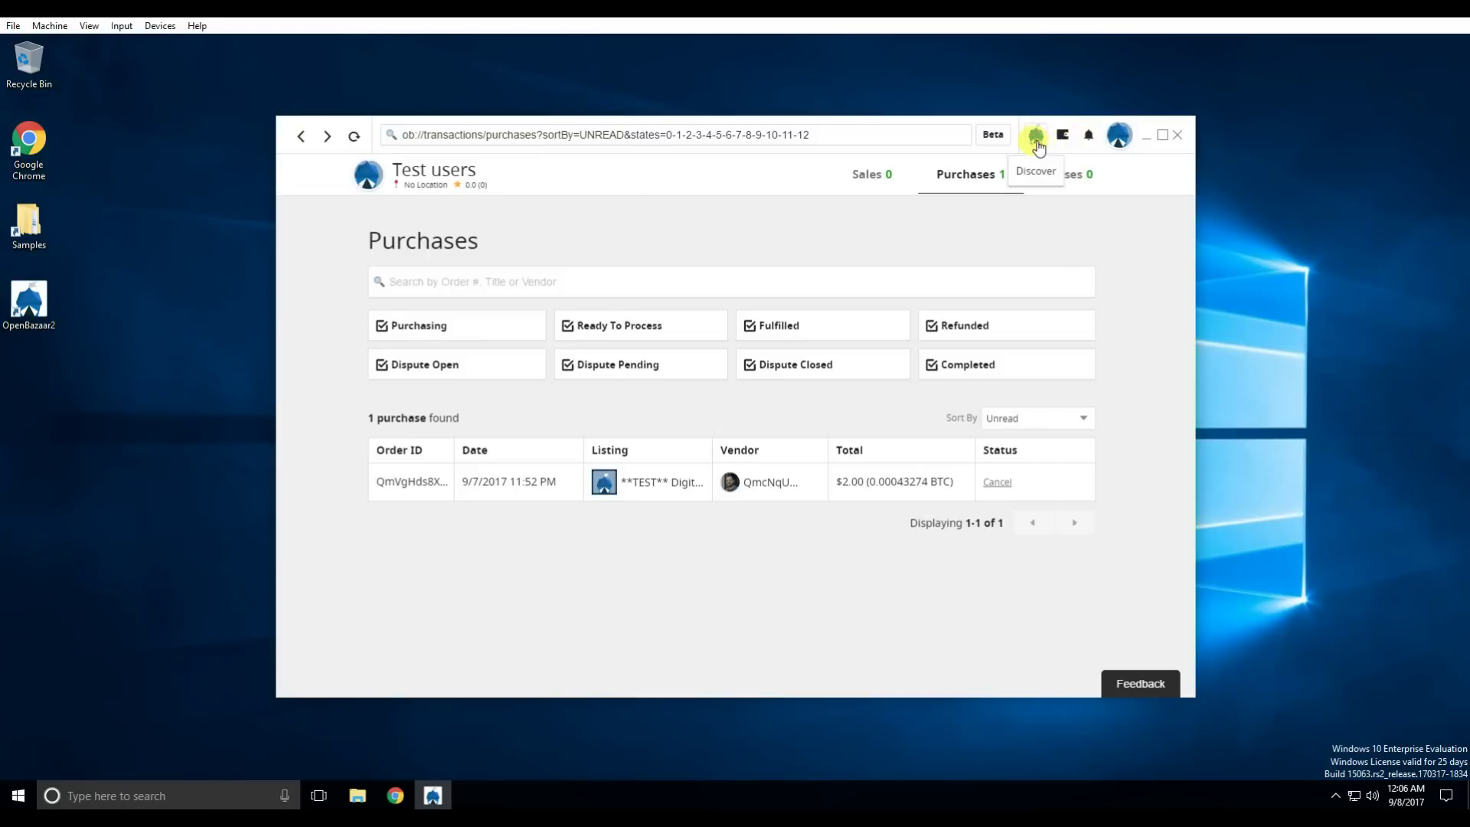
Step: Go to the Discover page, set the Bitcoin fee to Economic in the advanced settings, and save
left_click(1036, 137)
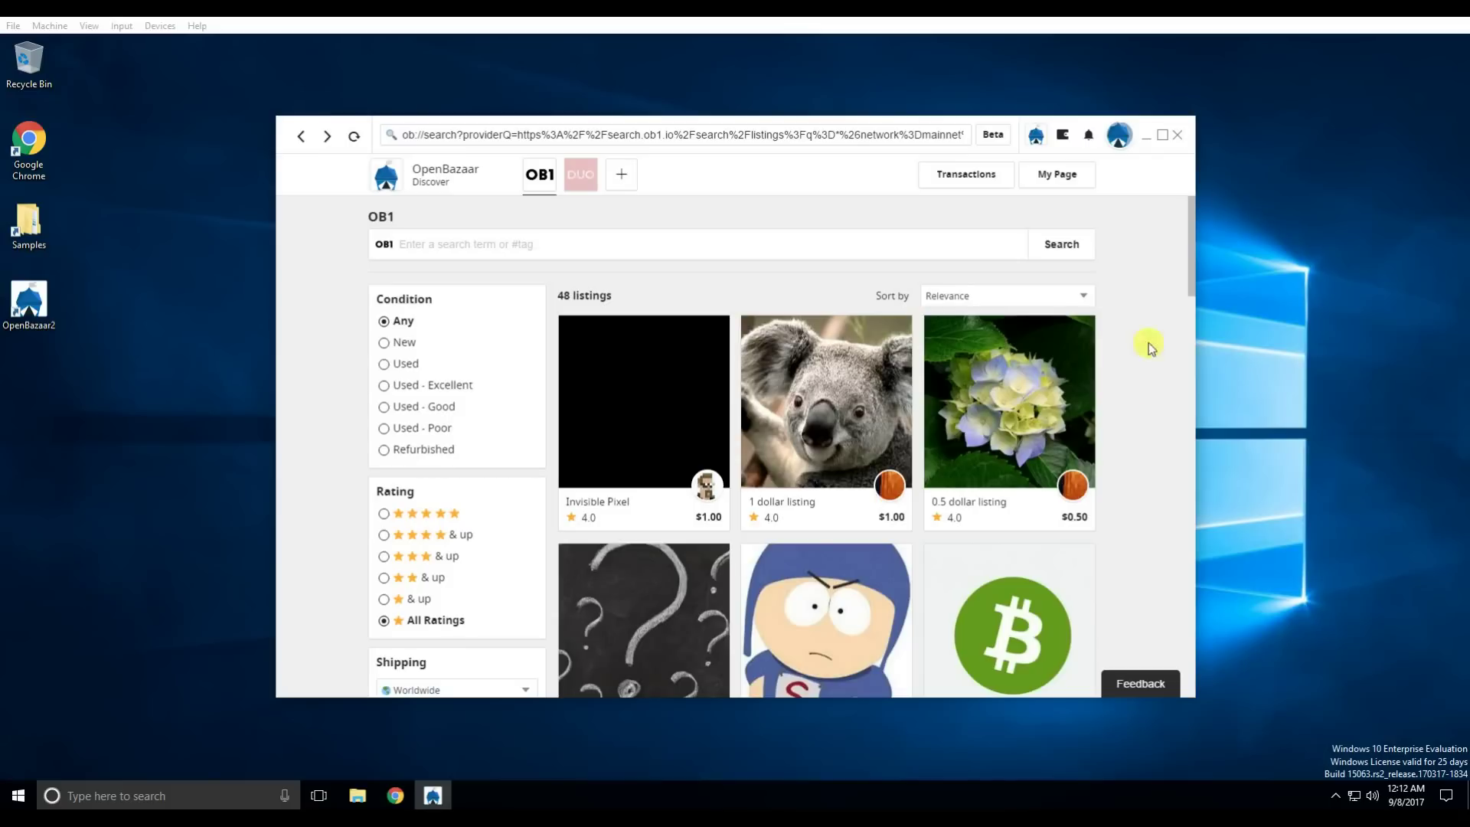
left_click(1119, 138)
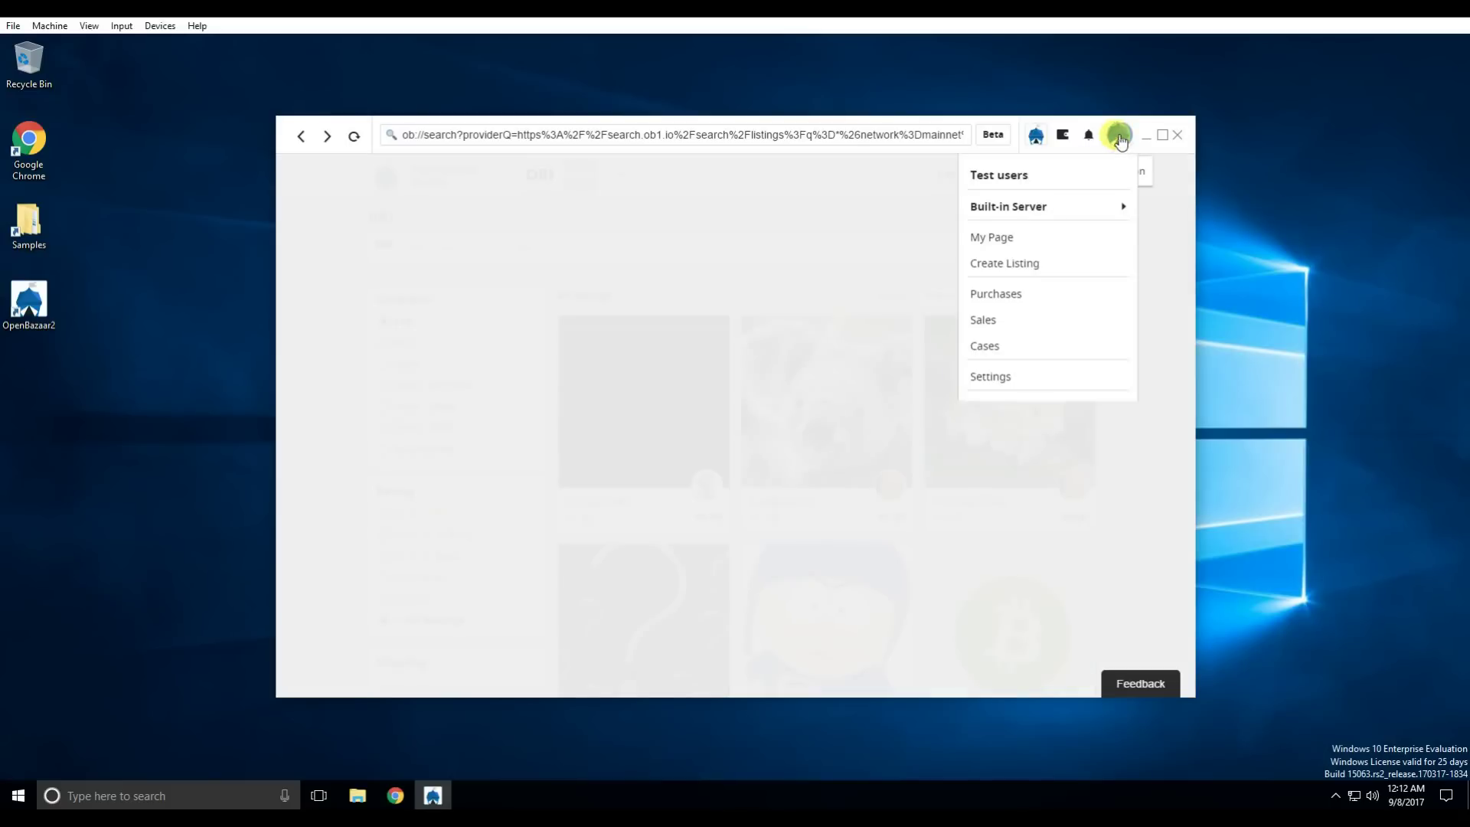
left_click(996, 378)
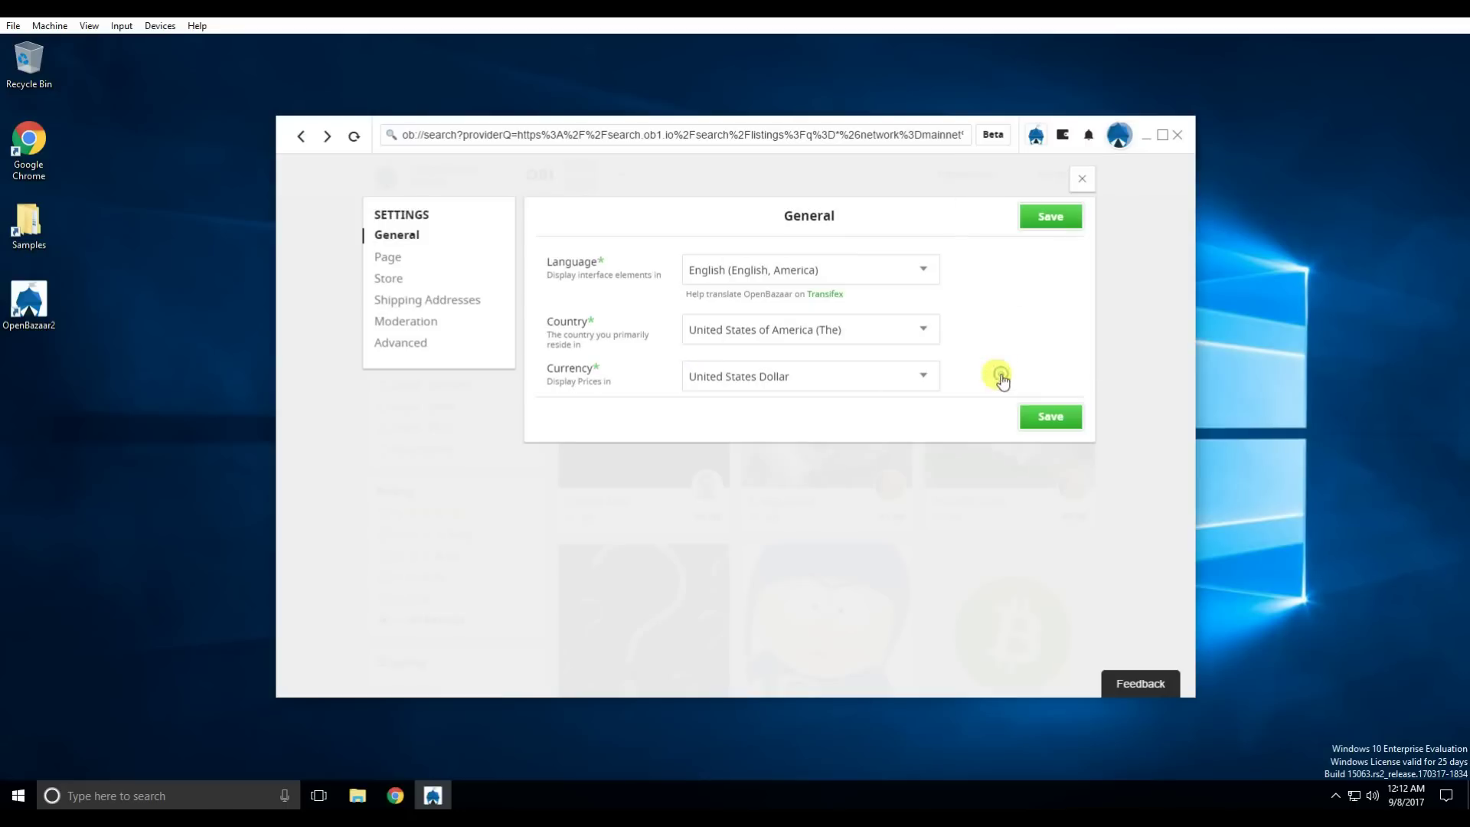
left_click(401, 344)
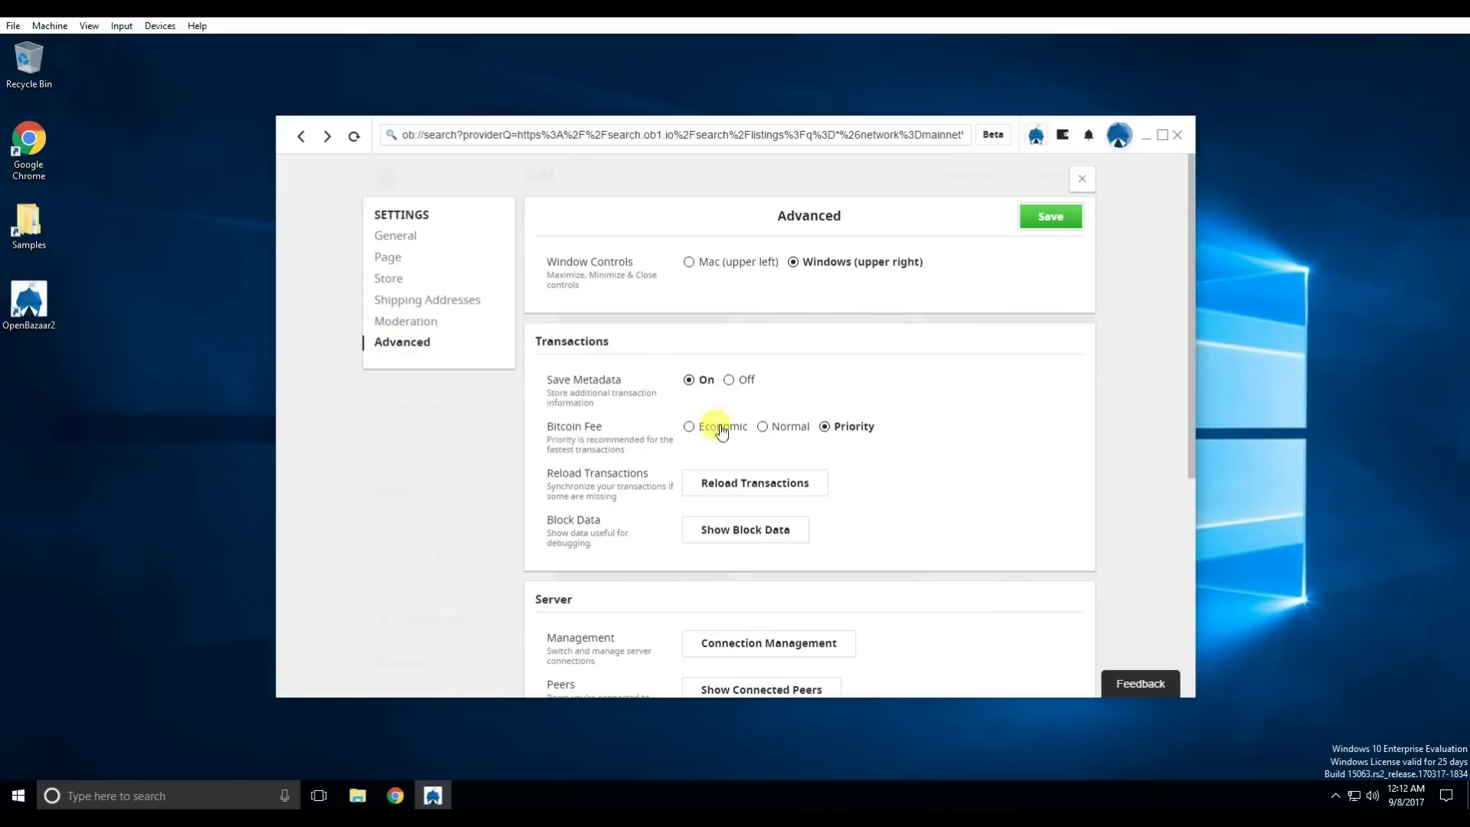
left_click(689, 426)
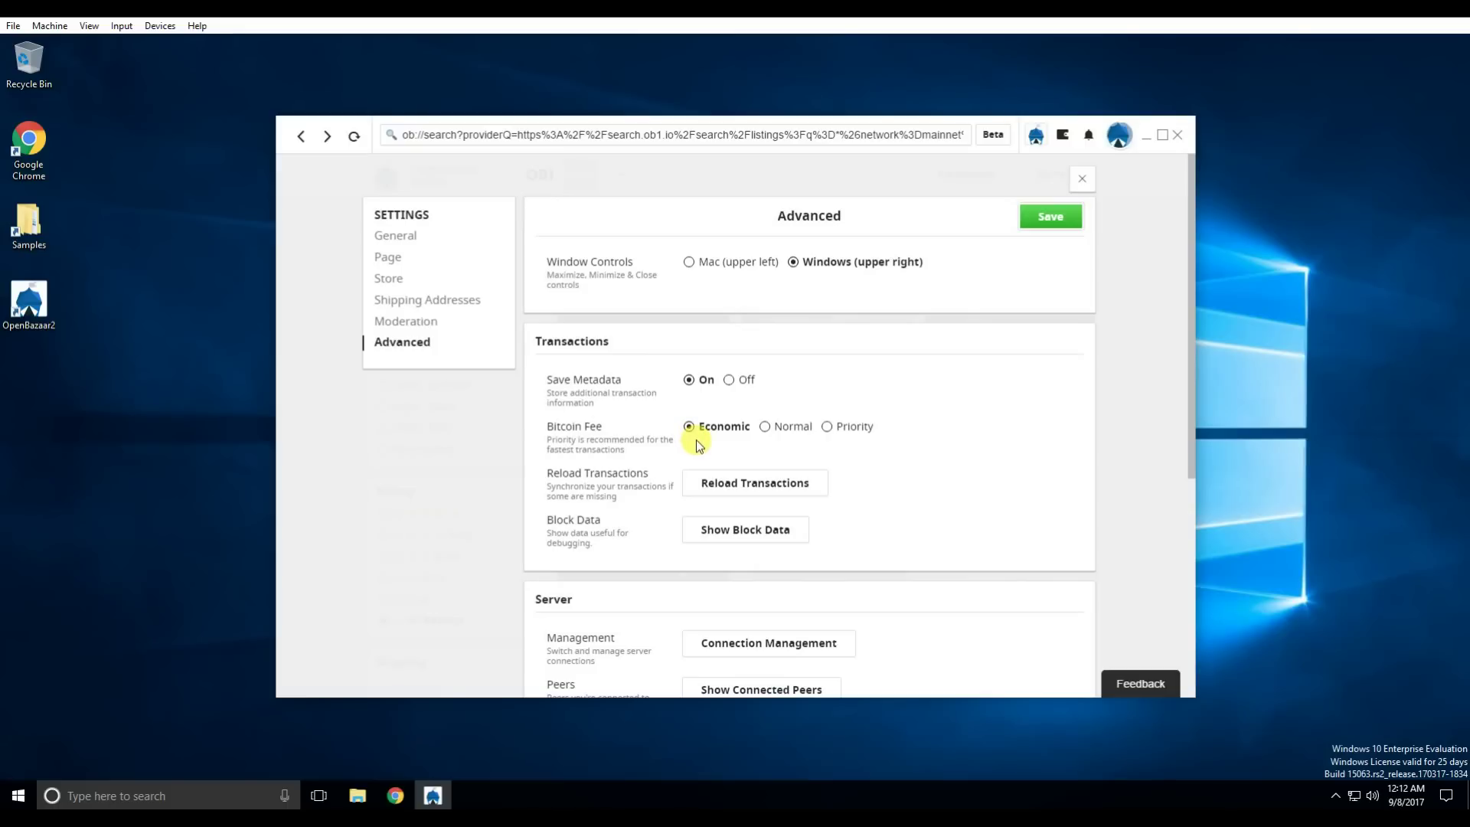
left_click(1042, 222)
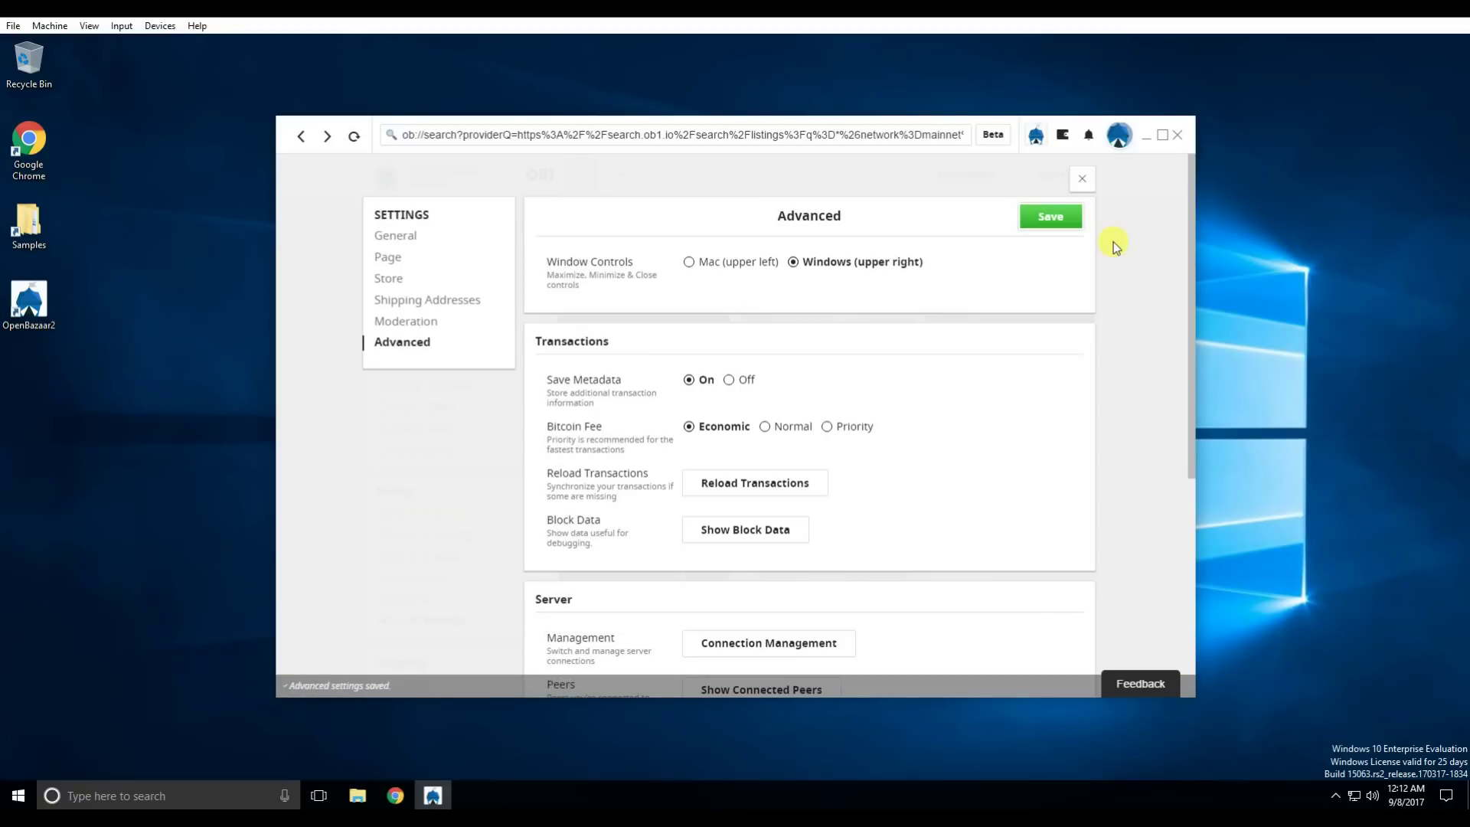
left_click(1082, 181)
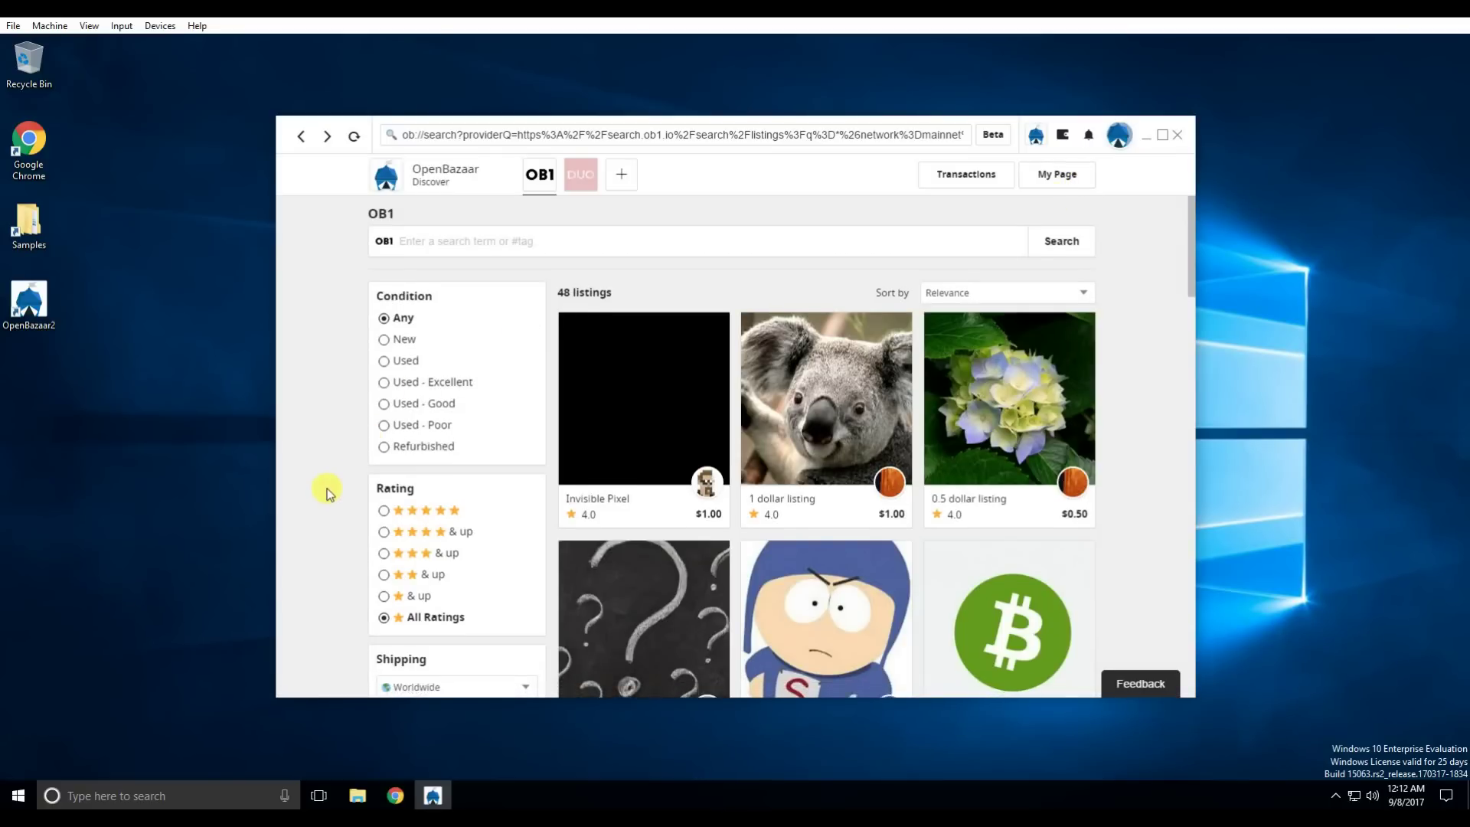
Step: Filter the OB1 listings to physical goods and open the **TEST** Complex physical listing
scroll(328, 492, "down", 2)
scroll(327, 492, "up", 1)
scroll(328, 492, "down", 1)
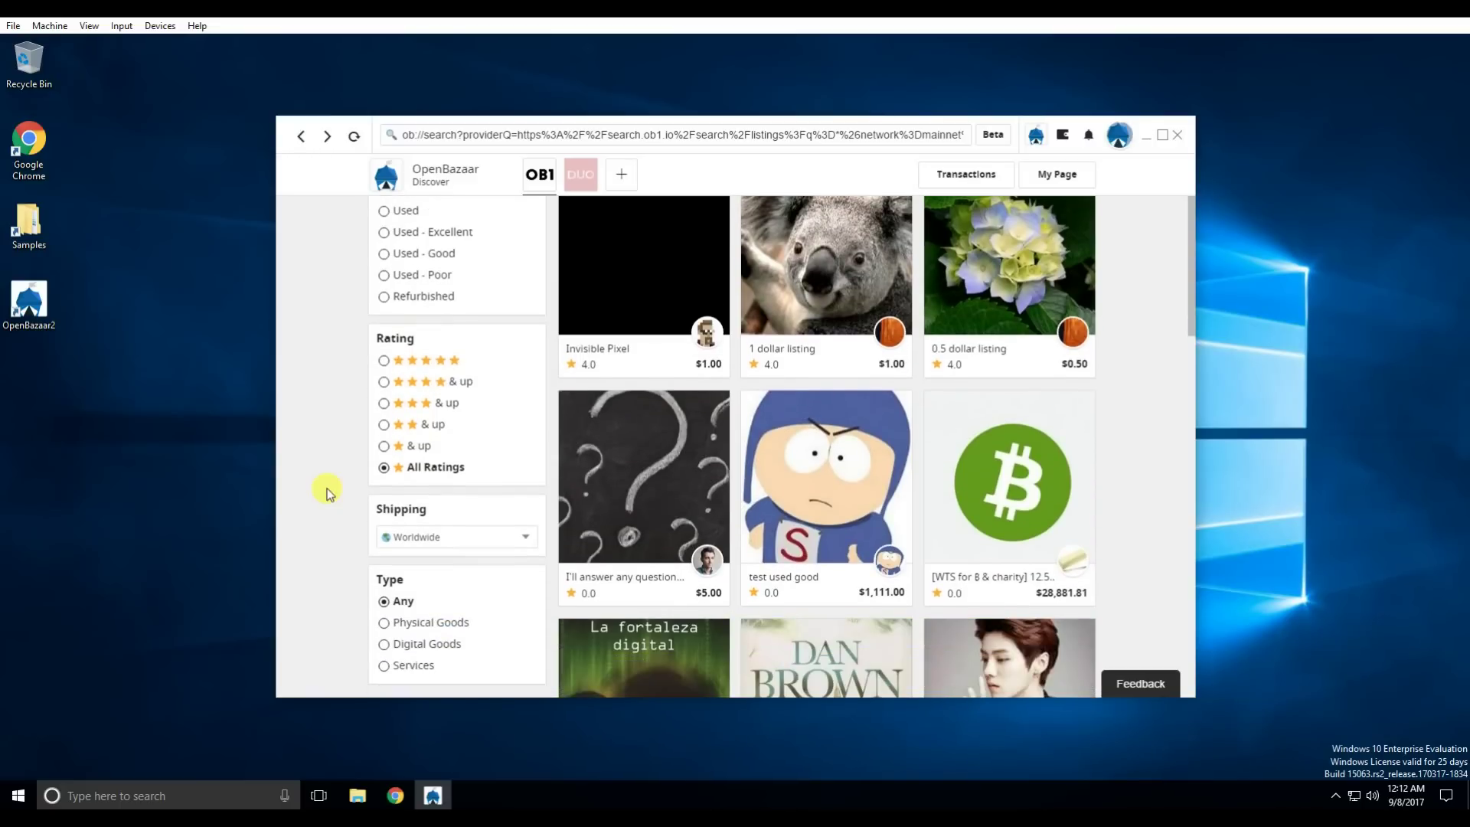
left_click(431, 625)
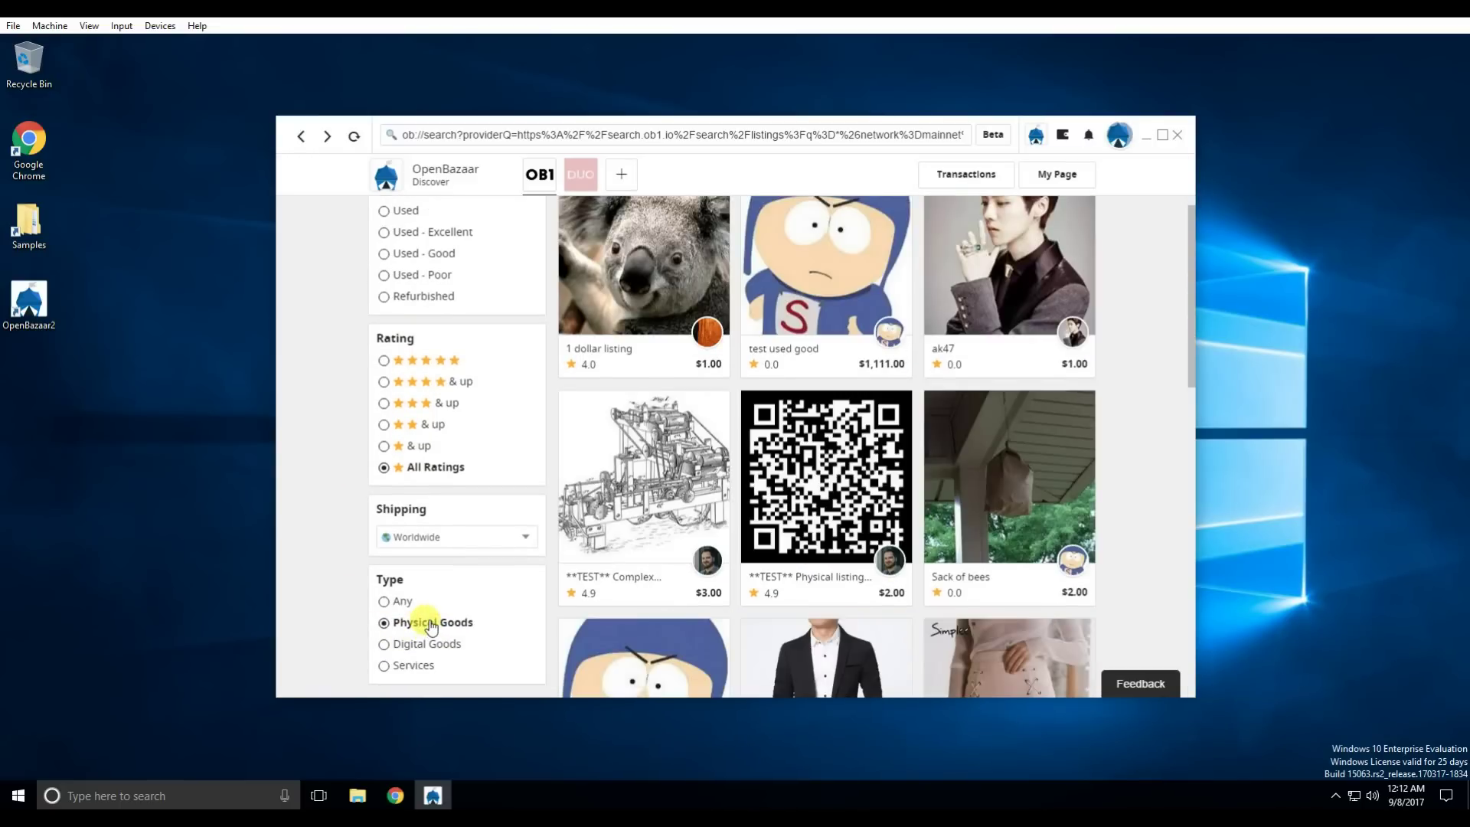
left_click(651, 487)
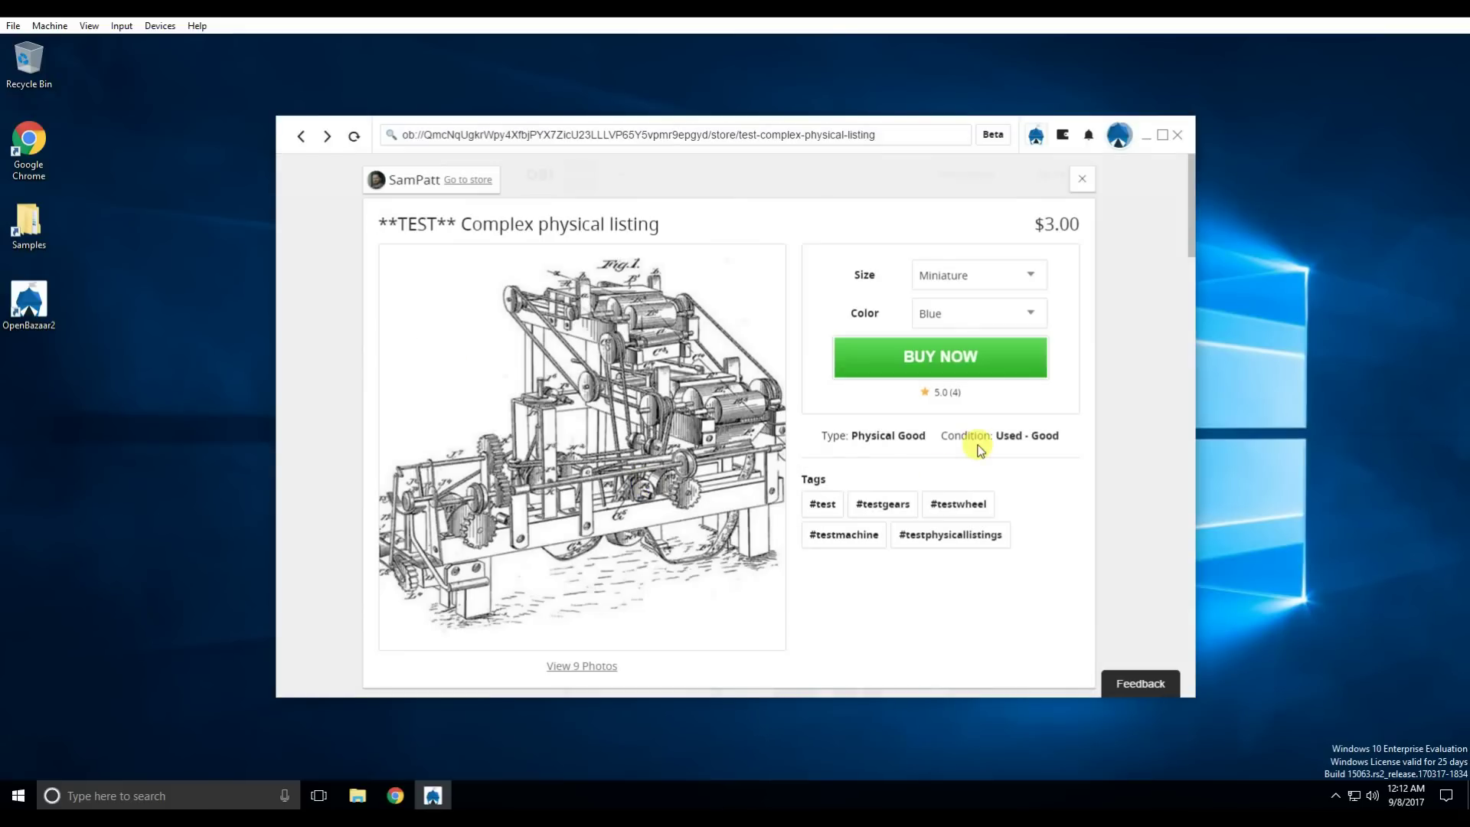
Step: Buy the Miniature, Blue variant with USA: Standard shipping and Pixel Art as moderator, paying from the wallet
left_click(968, 382)
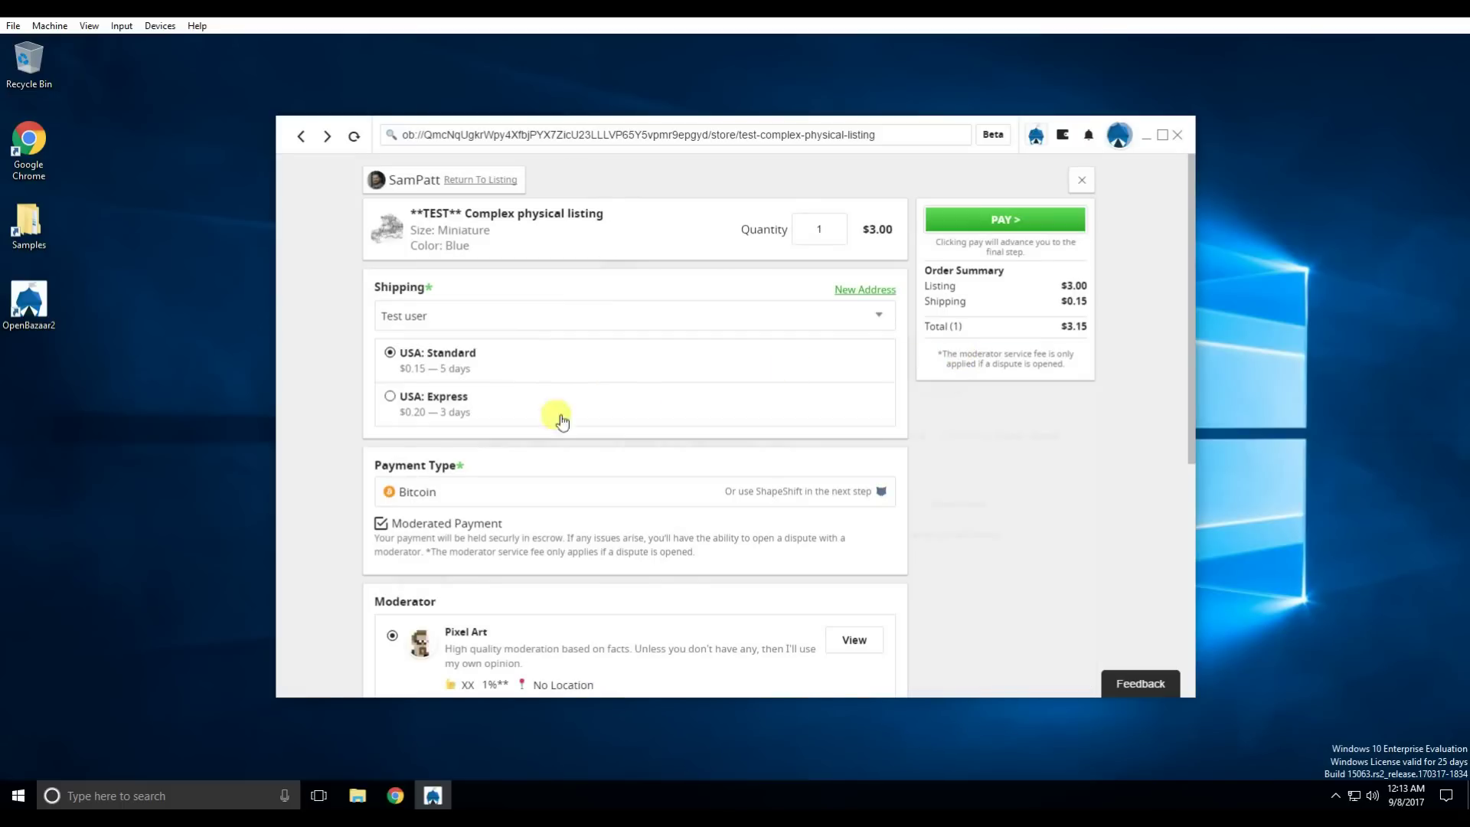
left_click(971, 222)
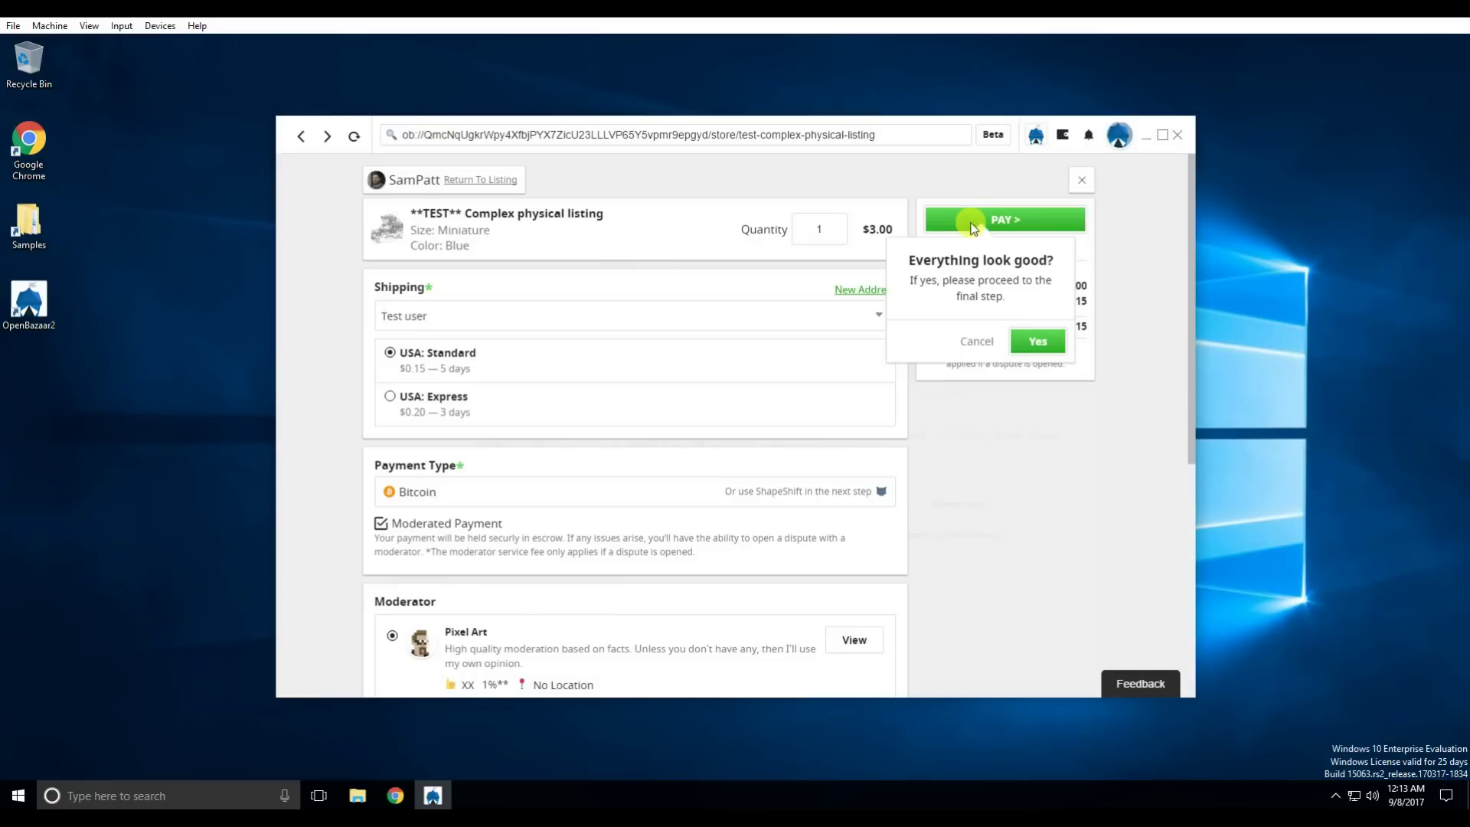
left_click(1031, 338)
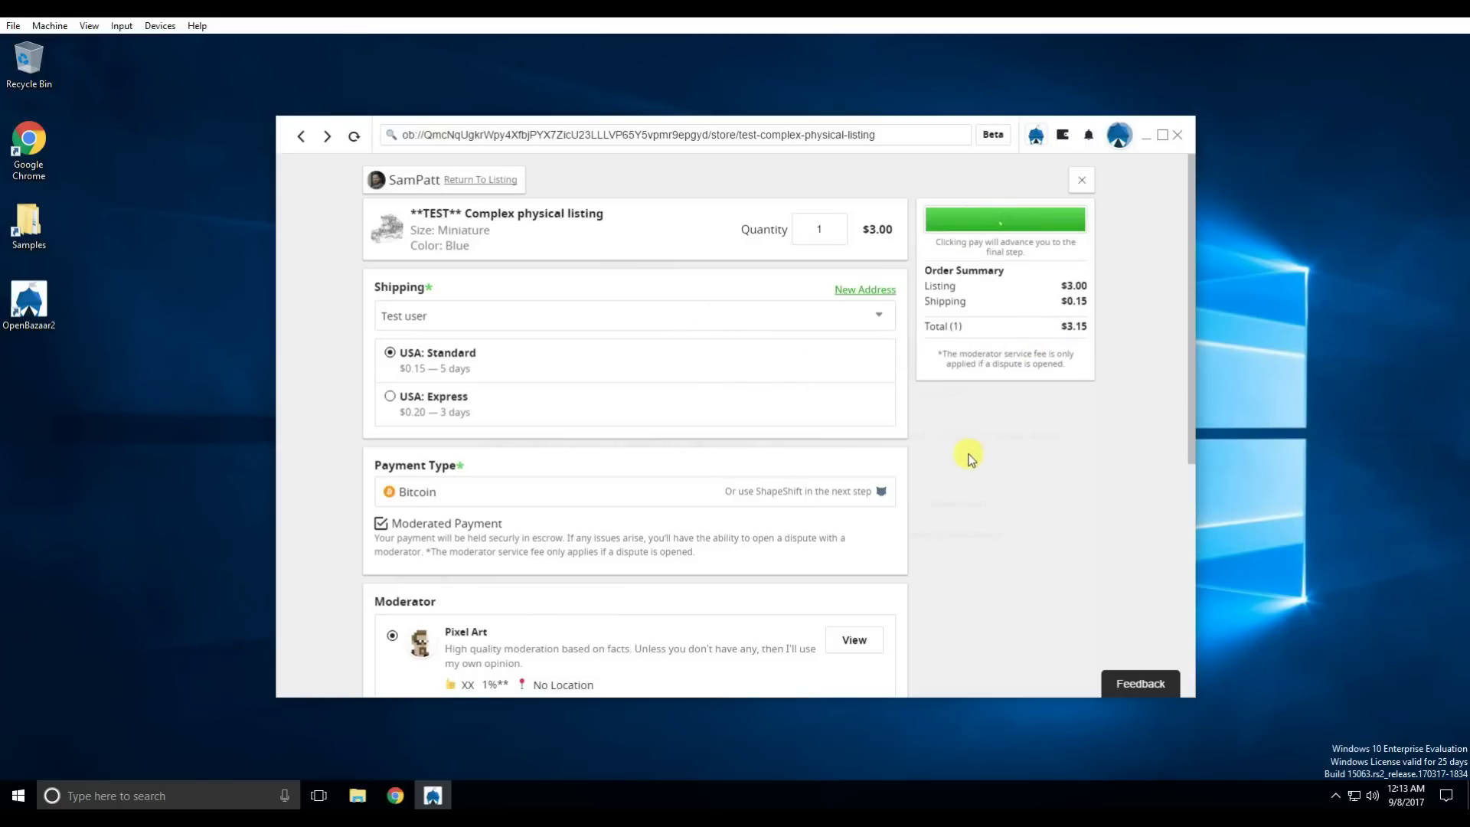
left_click(657, 405)
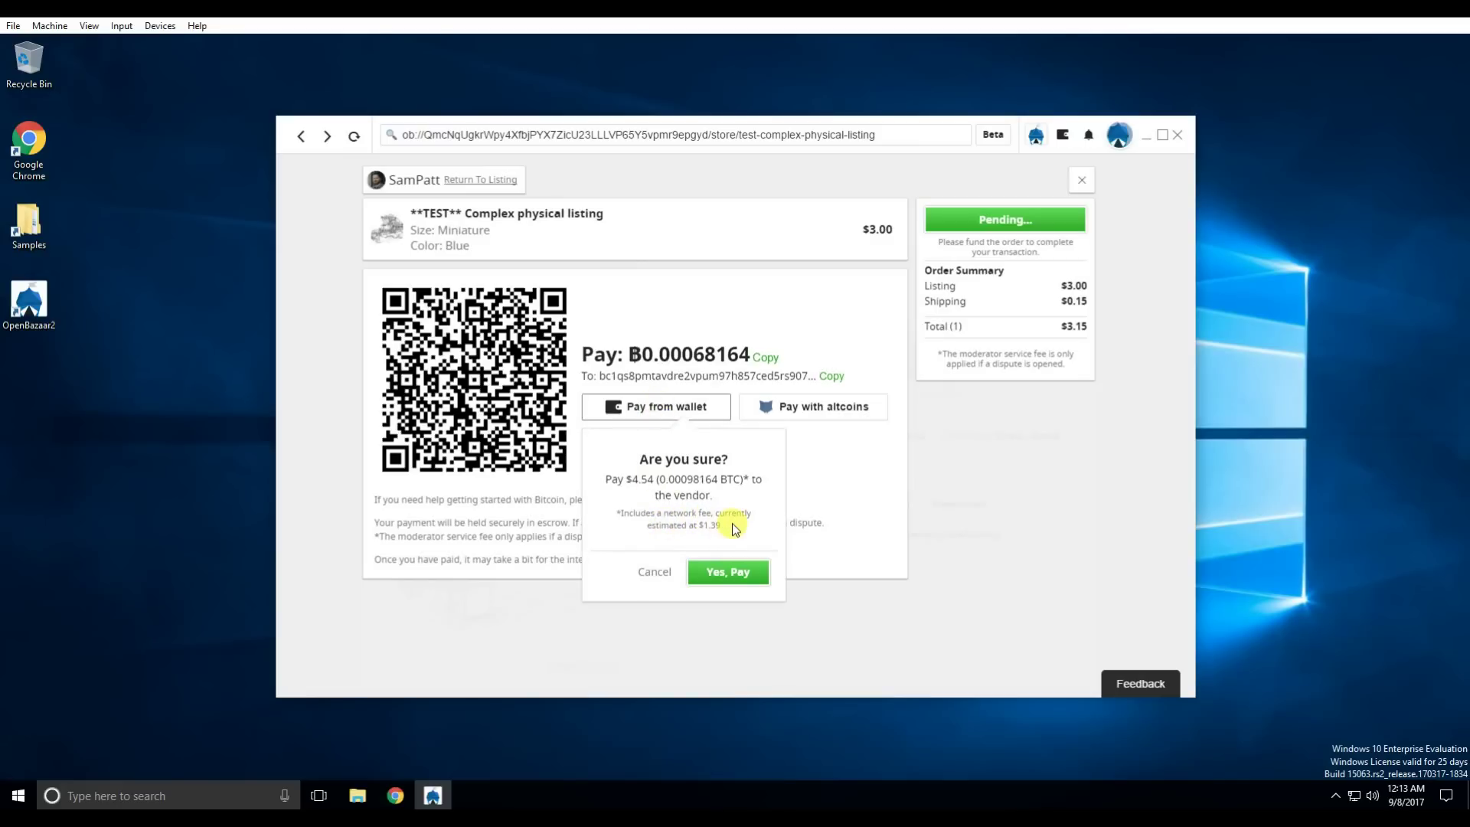
left_click(731, 572)
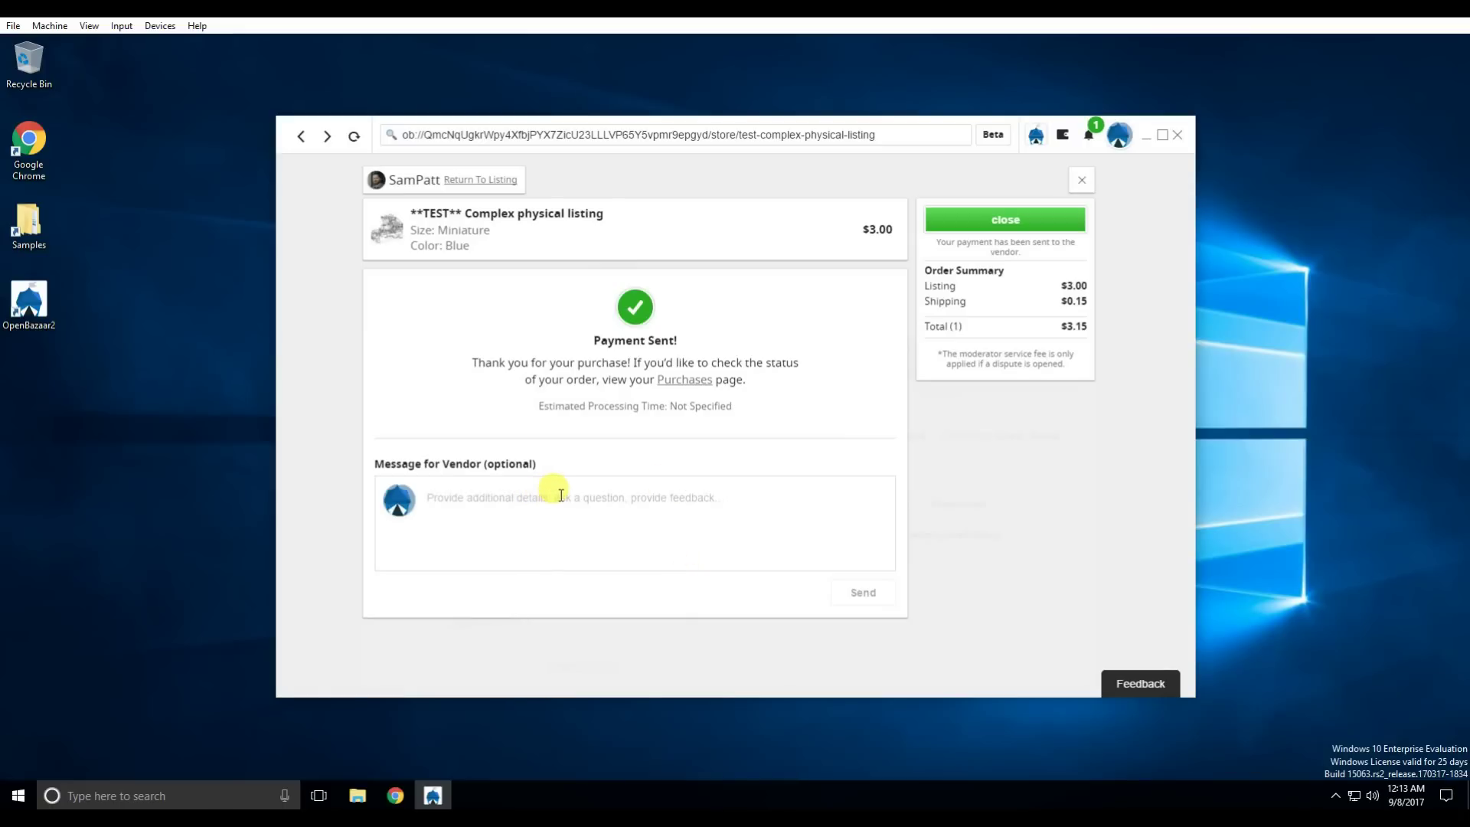
Step: Send the vendor the message "Hey how's it going?" with the paid order
left_click(560, 495)
type("Hey ho")
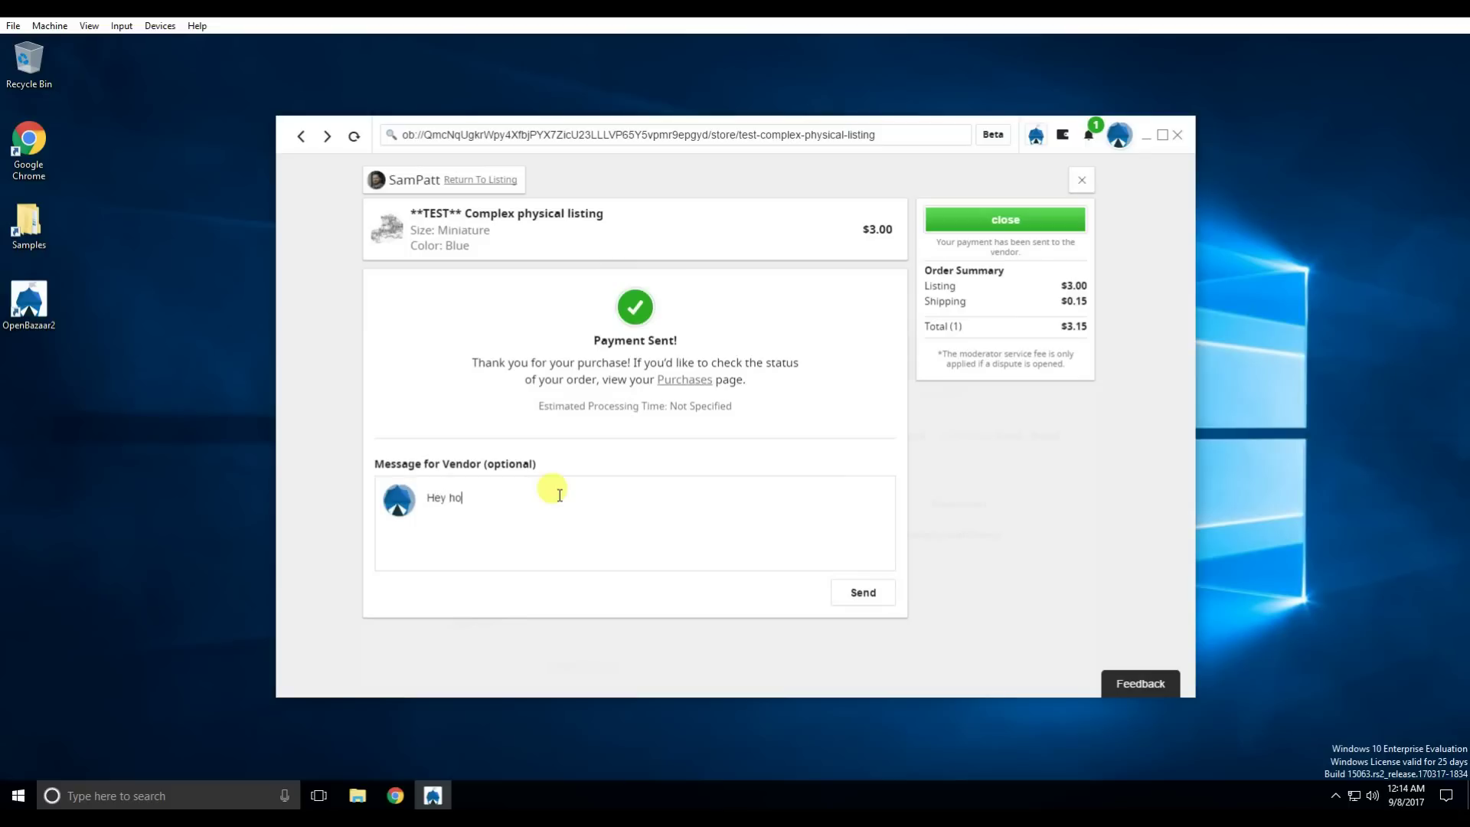
type("w's it going?")
key("Return")
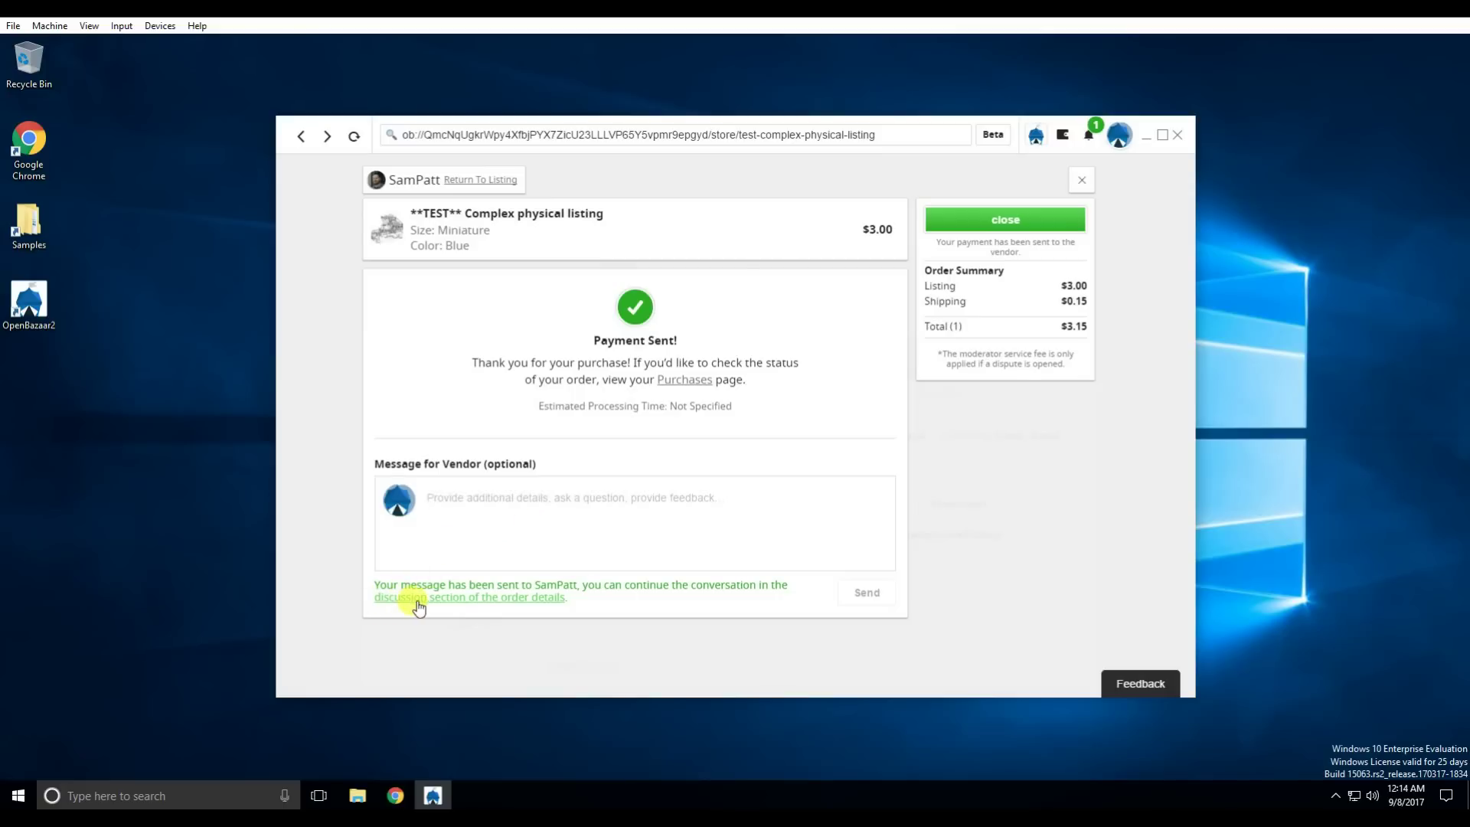
Step: Review the new order's discussion and summary from the payment confirmation, and close the order
left_click(490, 601)
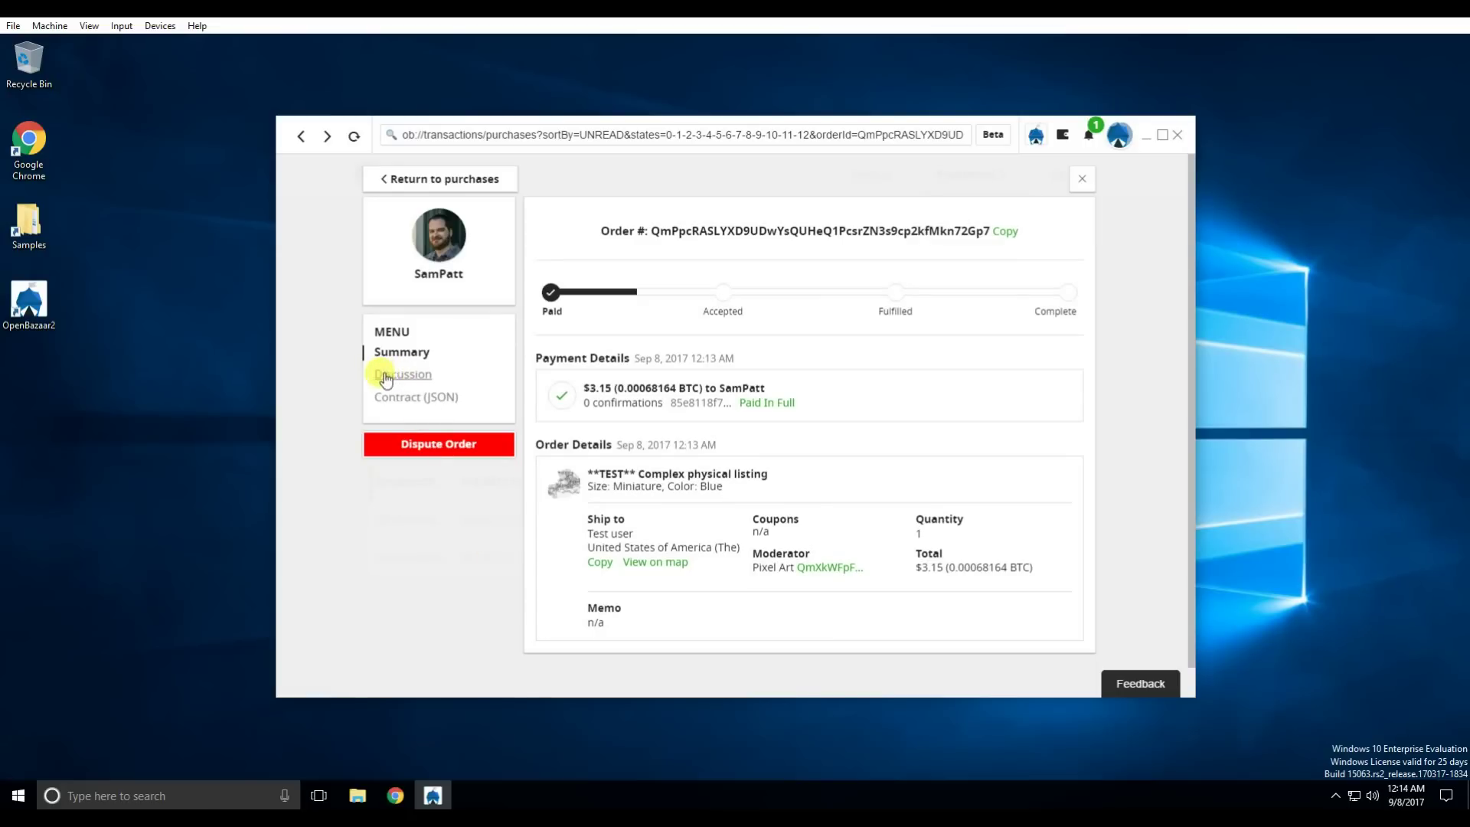
left_click(412, 377)
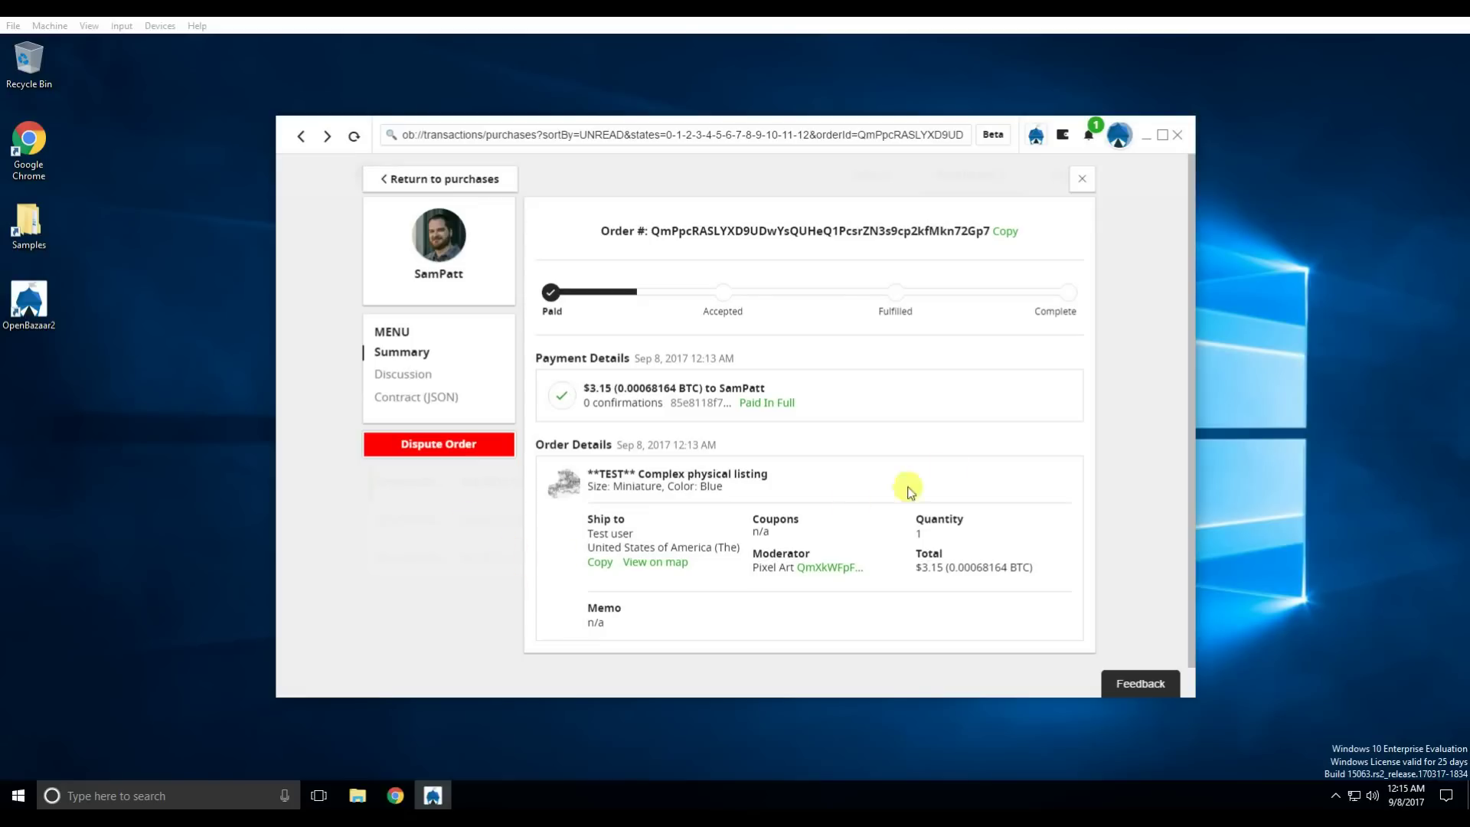
left_click(1083, 183)
Step: Start a new store listing and title it "**TEST** physical listing"
left_click(1119, 135)
left_click(1119, 135)
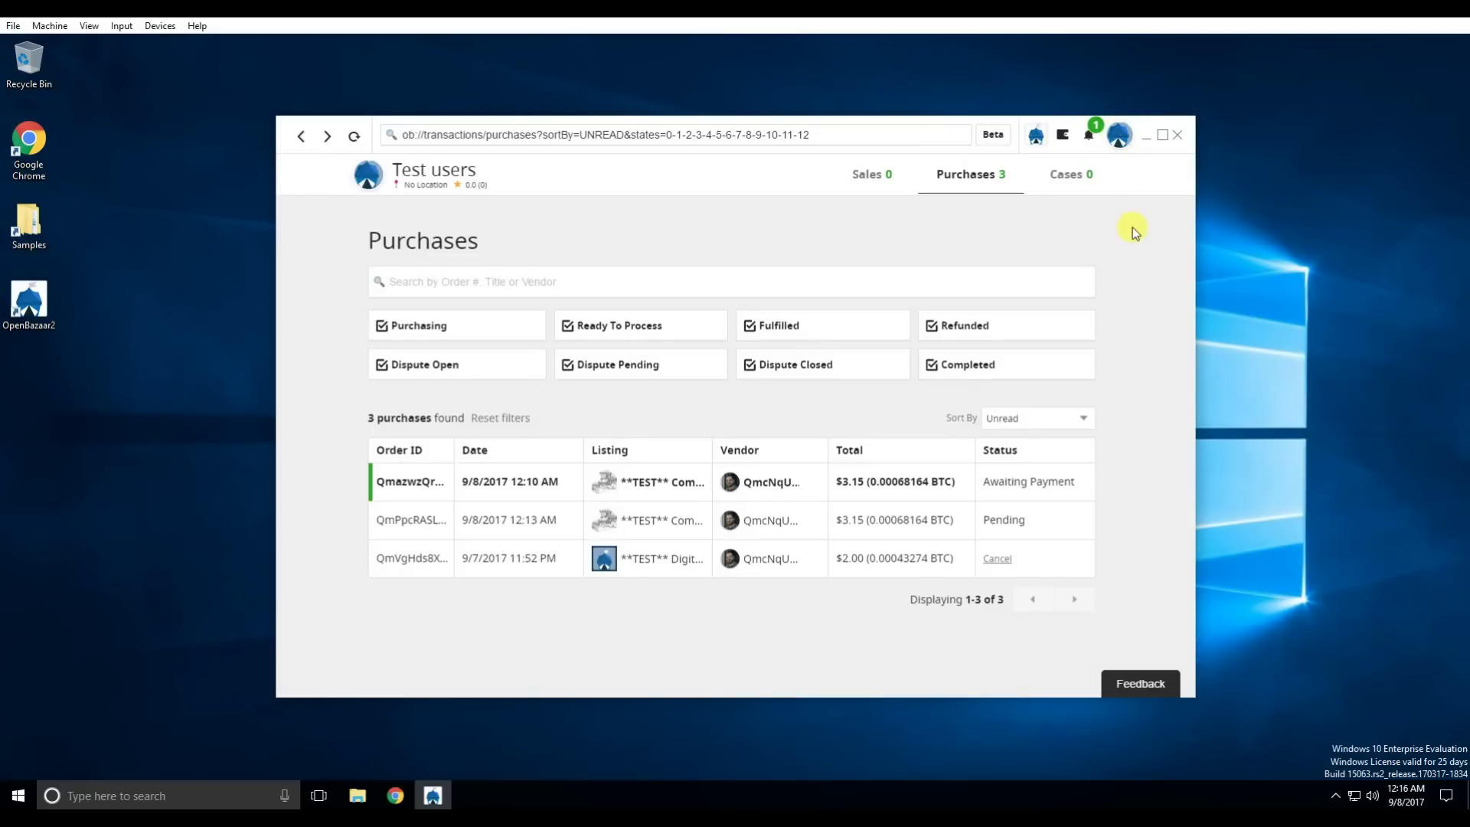
left_click(1119, 139)
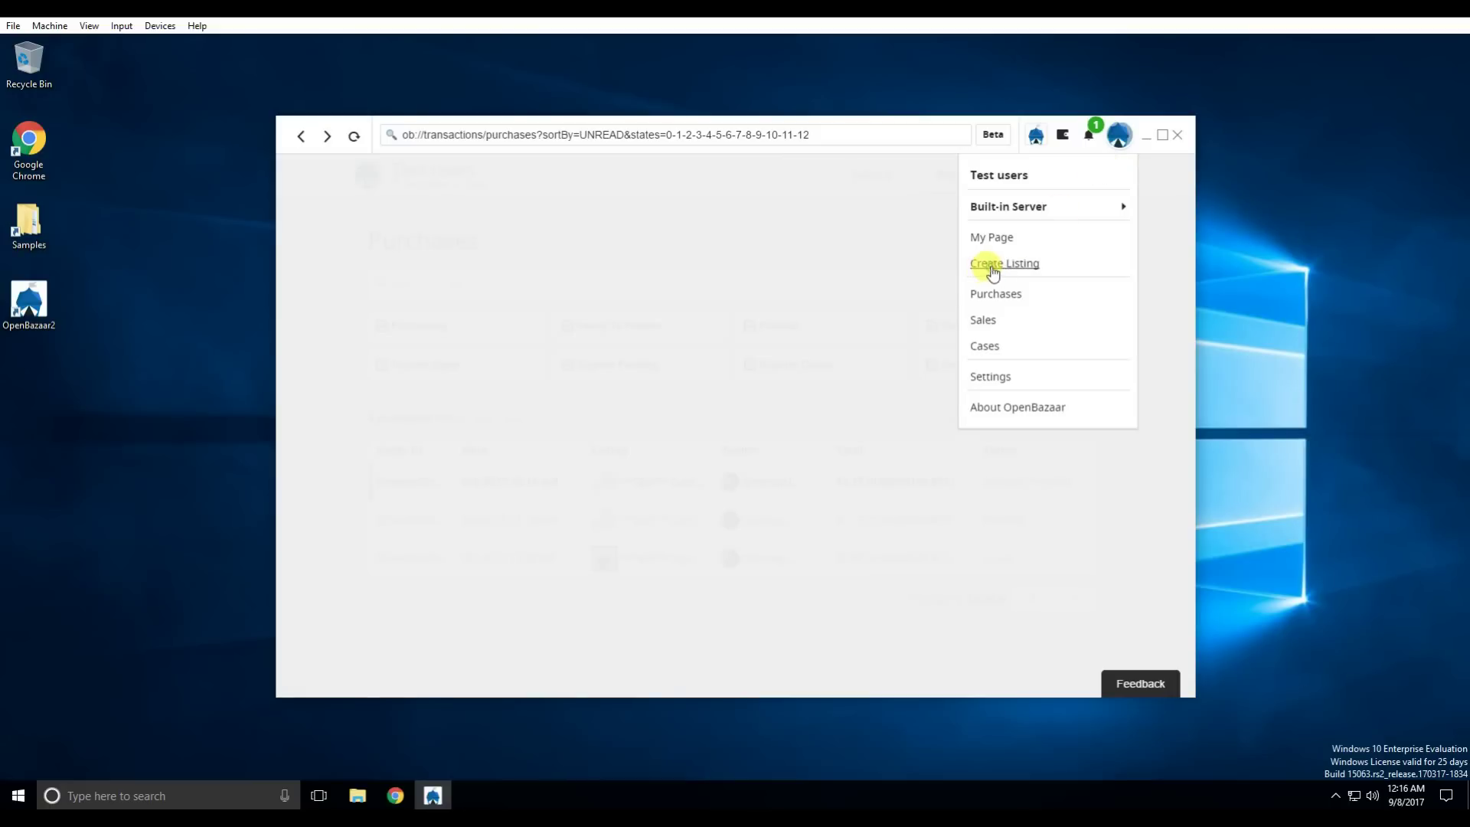
left_click(993, 268)
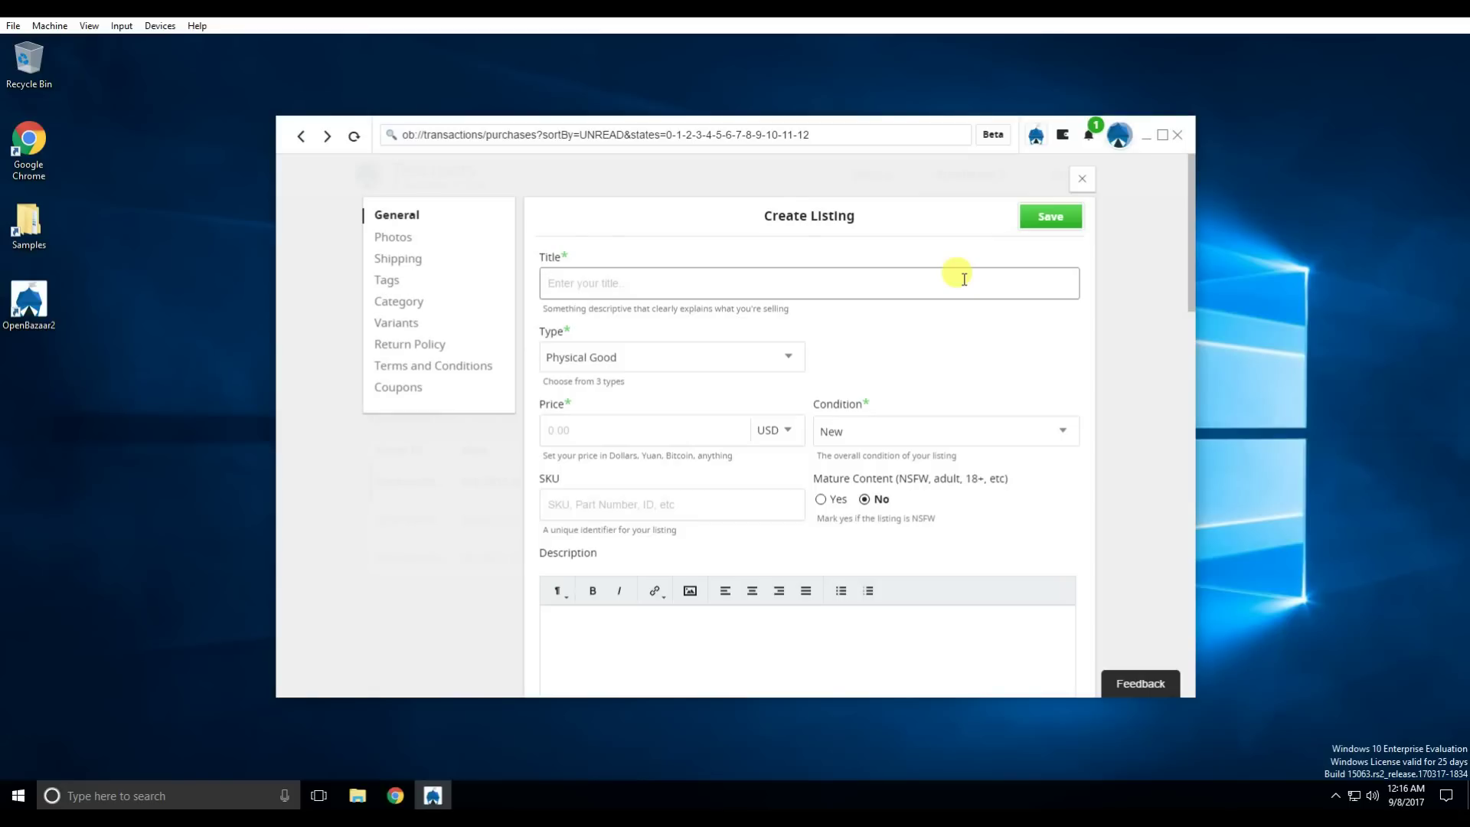
type("\"")
type("TEST")
type("**")
type("physical lis")
type("ting")
Step: Keep the listing's type as Physical Good, set its price to 35 USD, and leave the condition as New
left_click(599, 360)
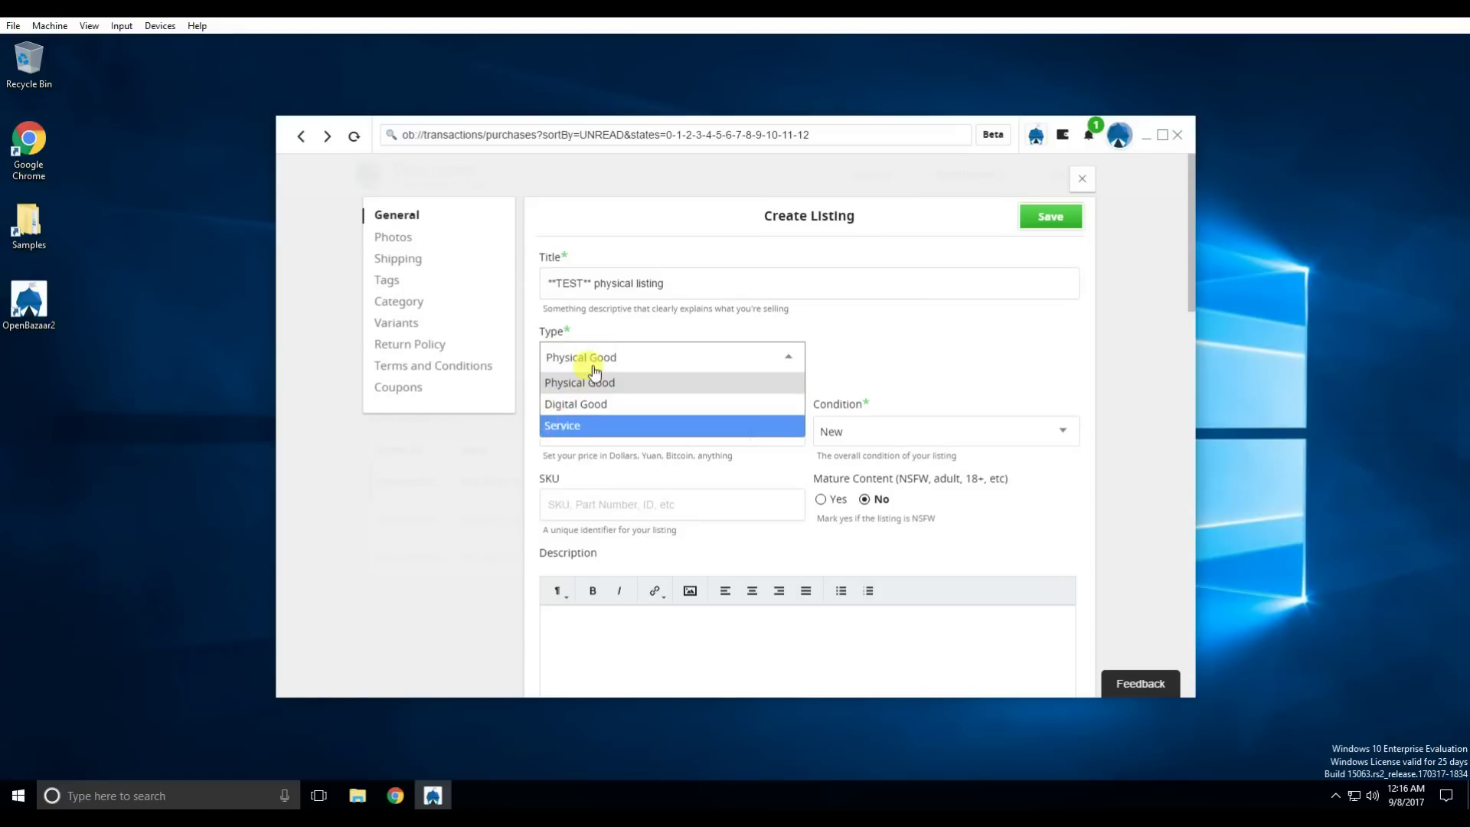
left_click(589, 382)
left_click(589, 433)
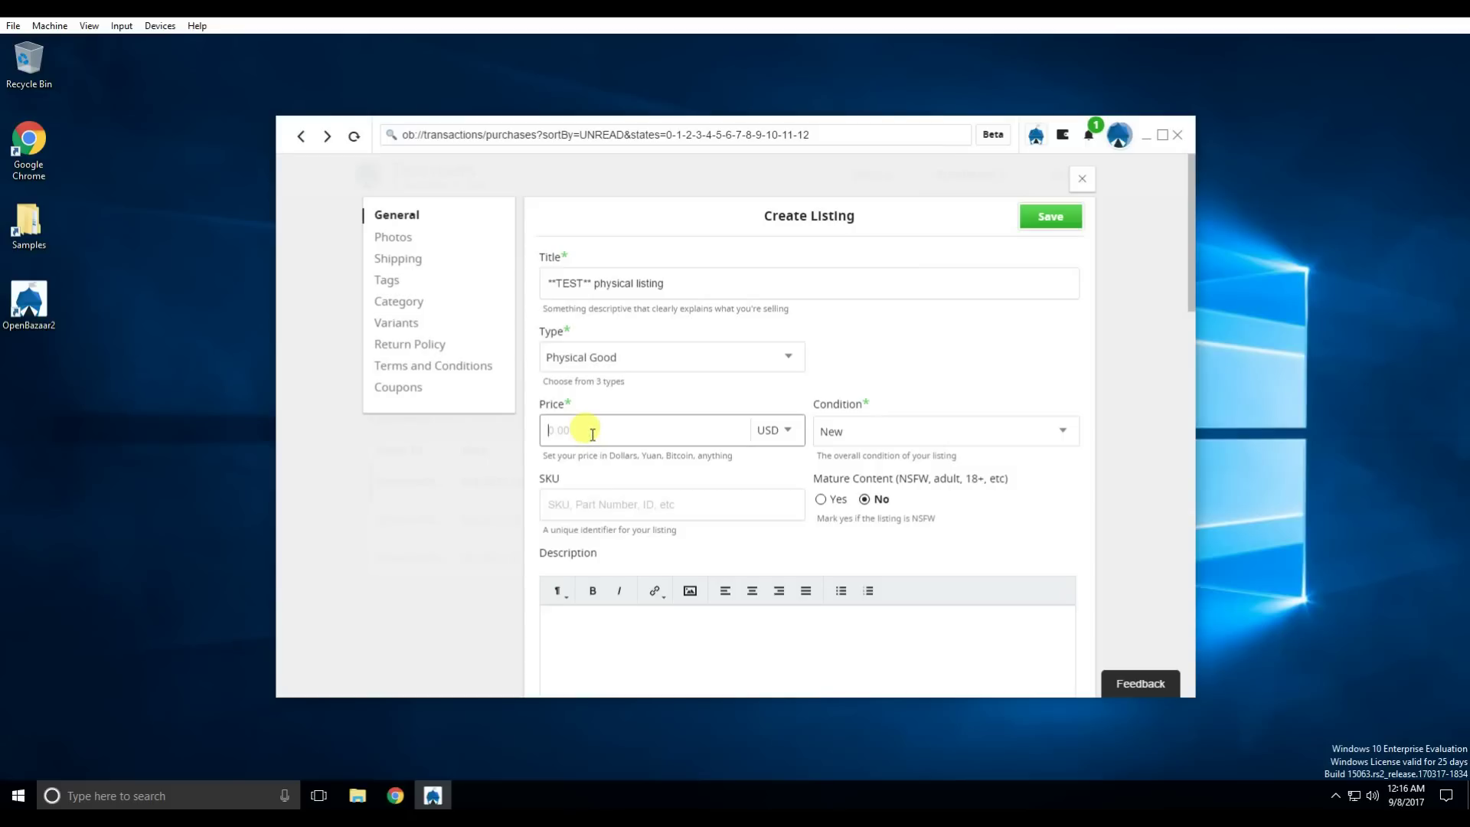
type("35")
left_click(855, 434)
left_click(854, 434)
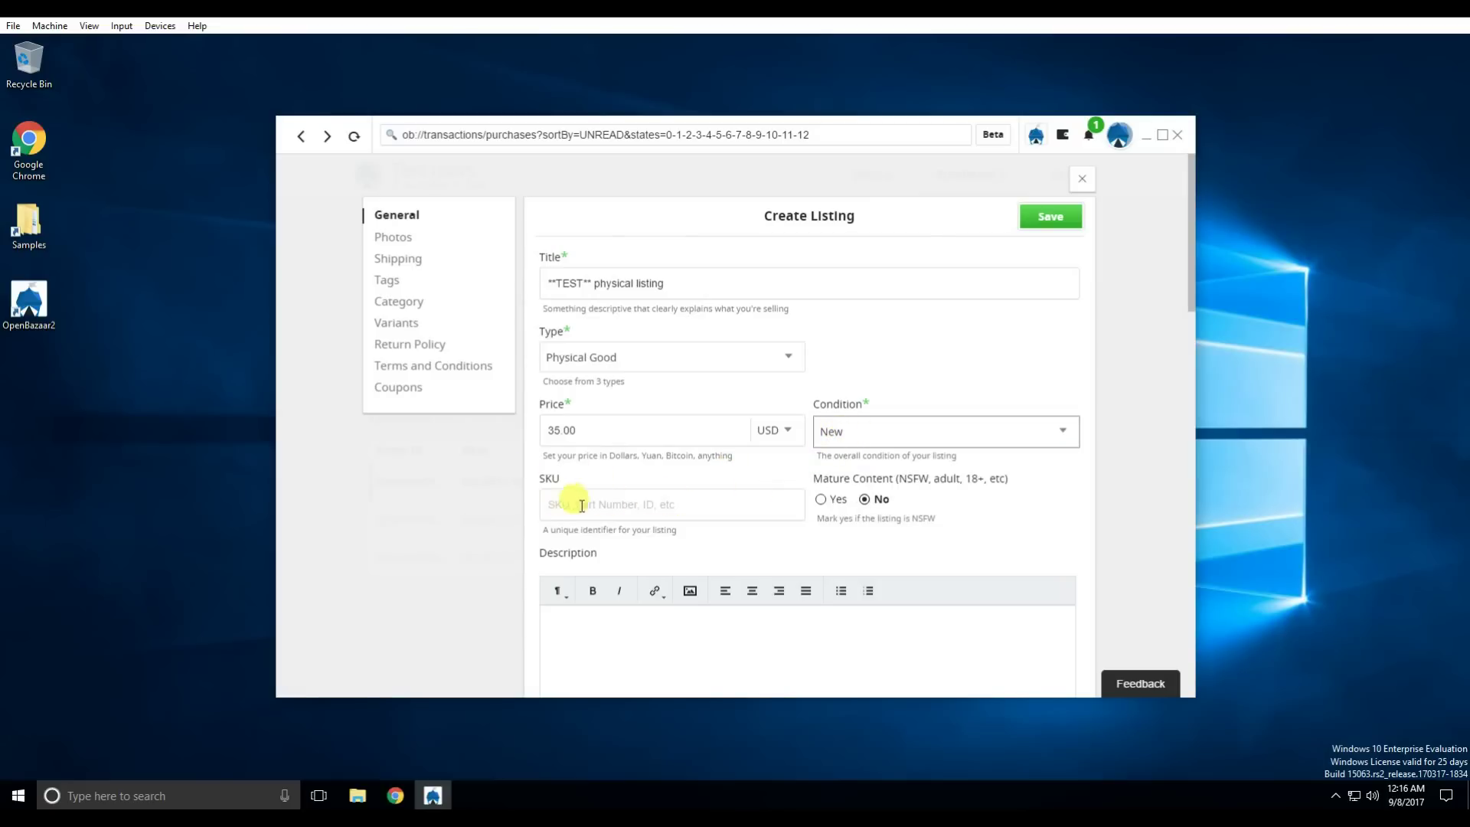
Step: Enter "This item is awesome!" as the listing's description
scroll(707, 487, "down", 3)
left_click(708, 462)
type("This item is awesome")
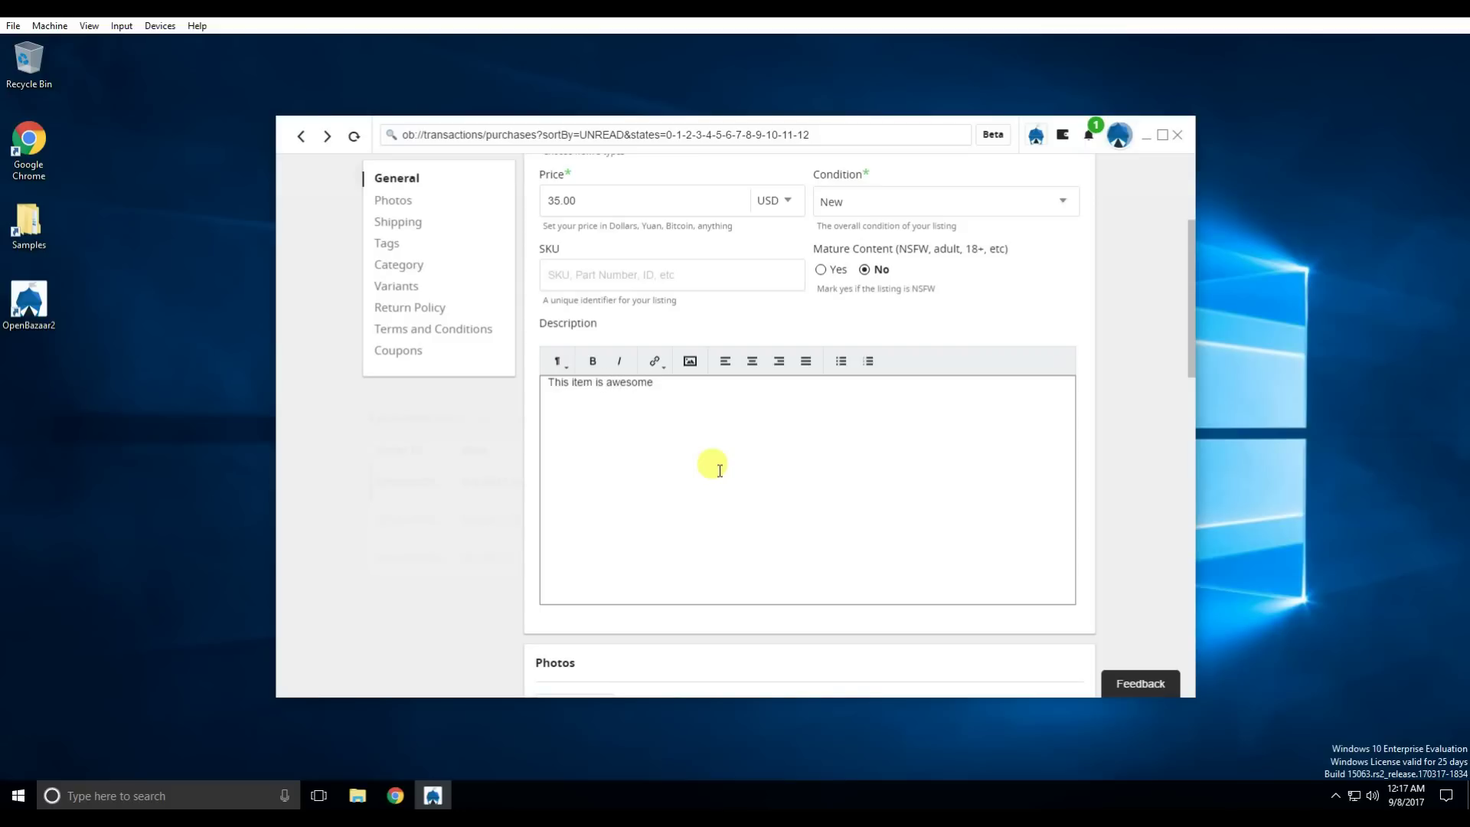
type("!")
left_click(557, 363)
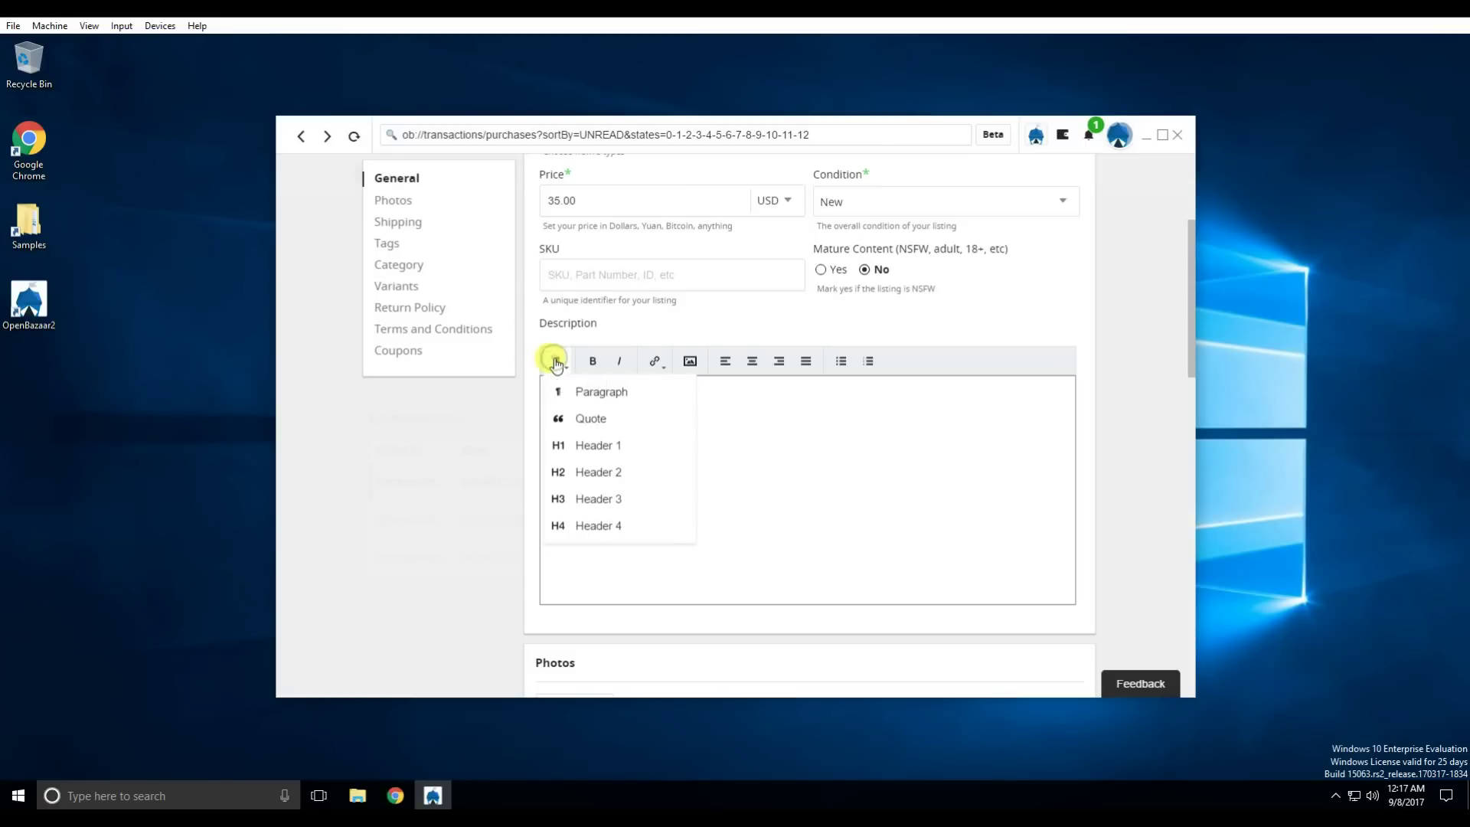
left_click(557, 362)
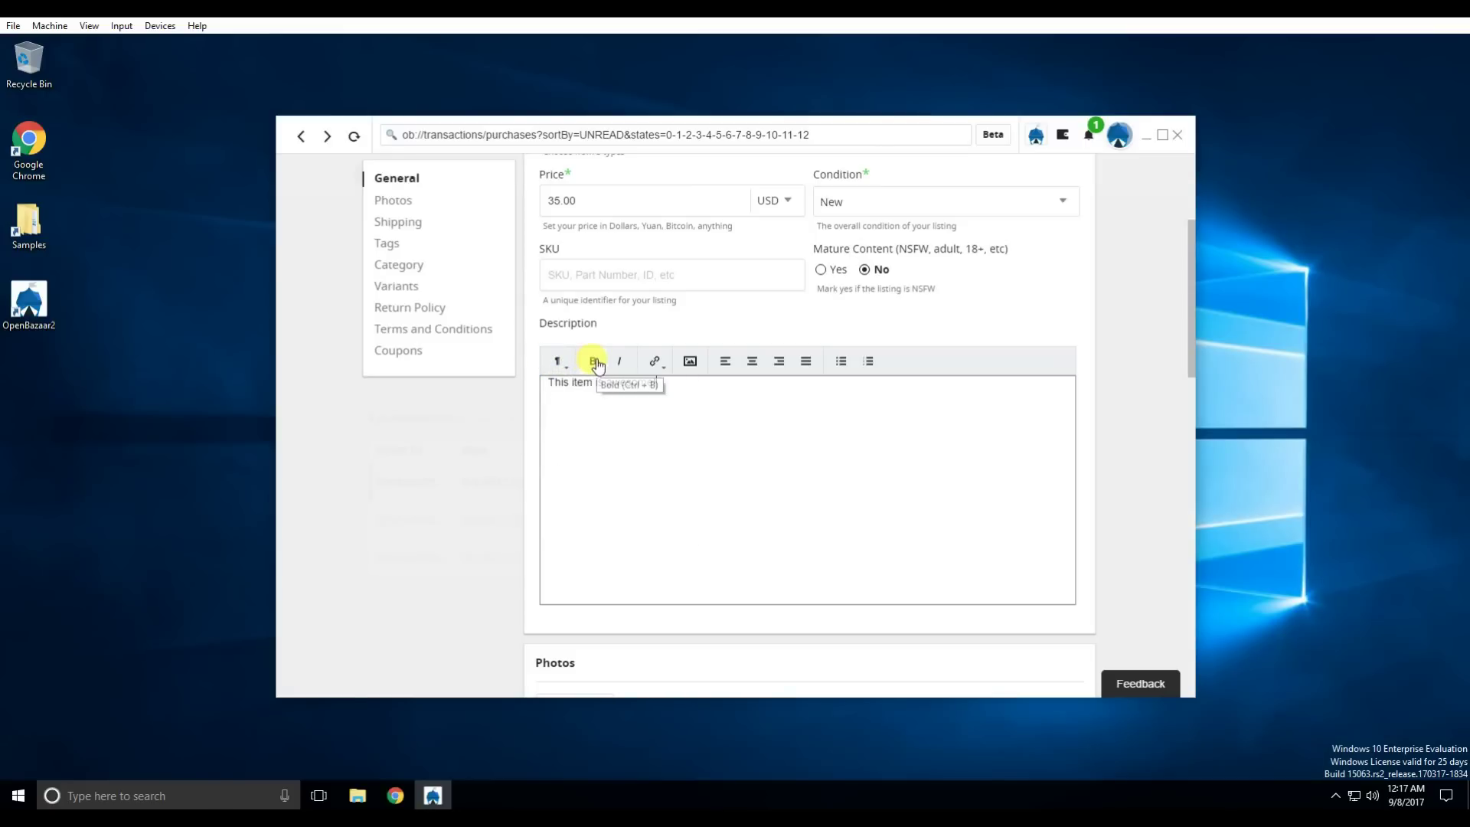
left_click(654, 363)
left_click(655, 363)
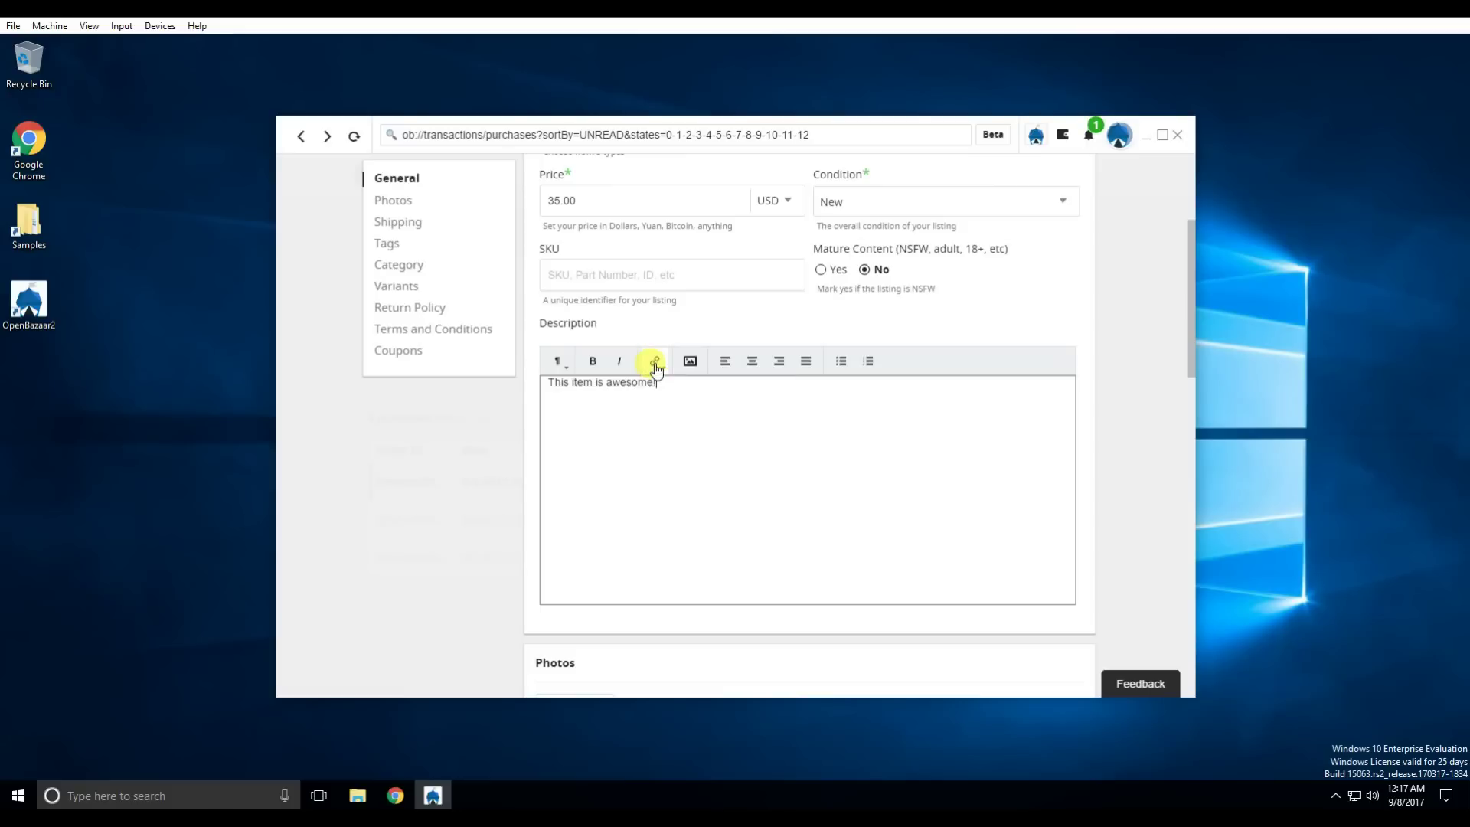
left_click(690, 361)
left_click(967, 522)
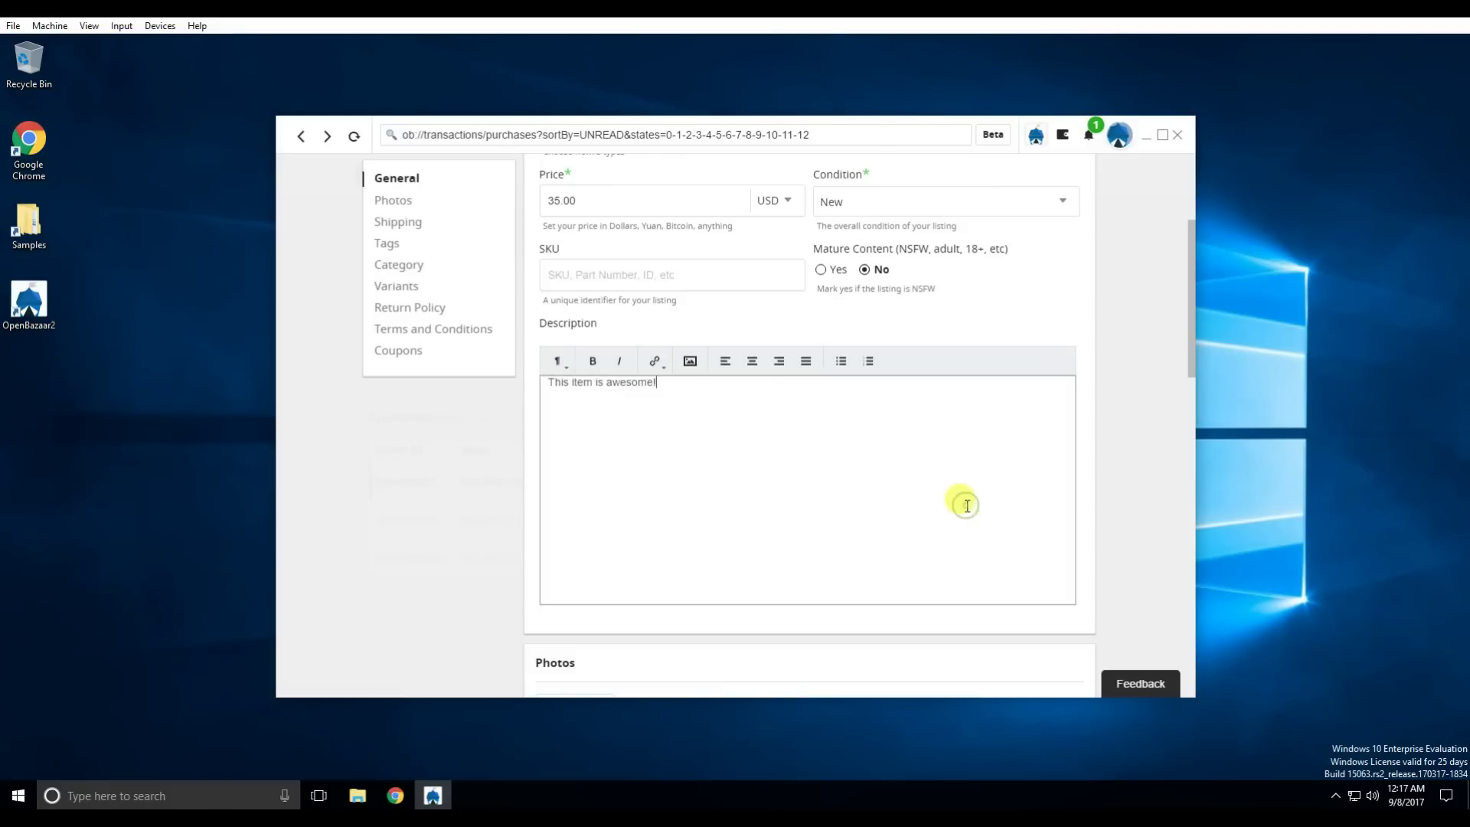
Step: Add banner.jpg and obtent.png as the listing's photos and move the tent picture into the primary photo position
scroll(723, 466, "down", 5)
scroll(718, 465, "up", 1)
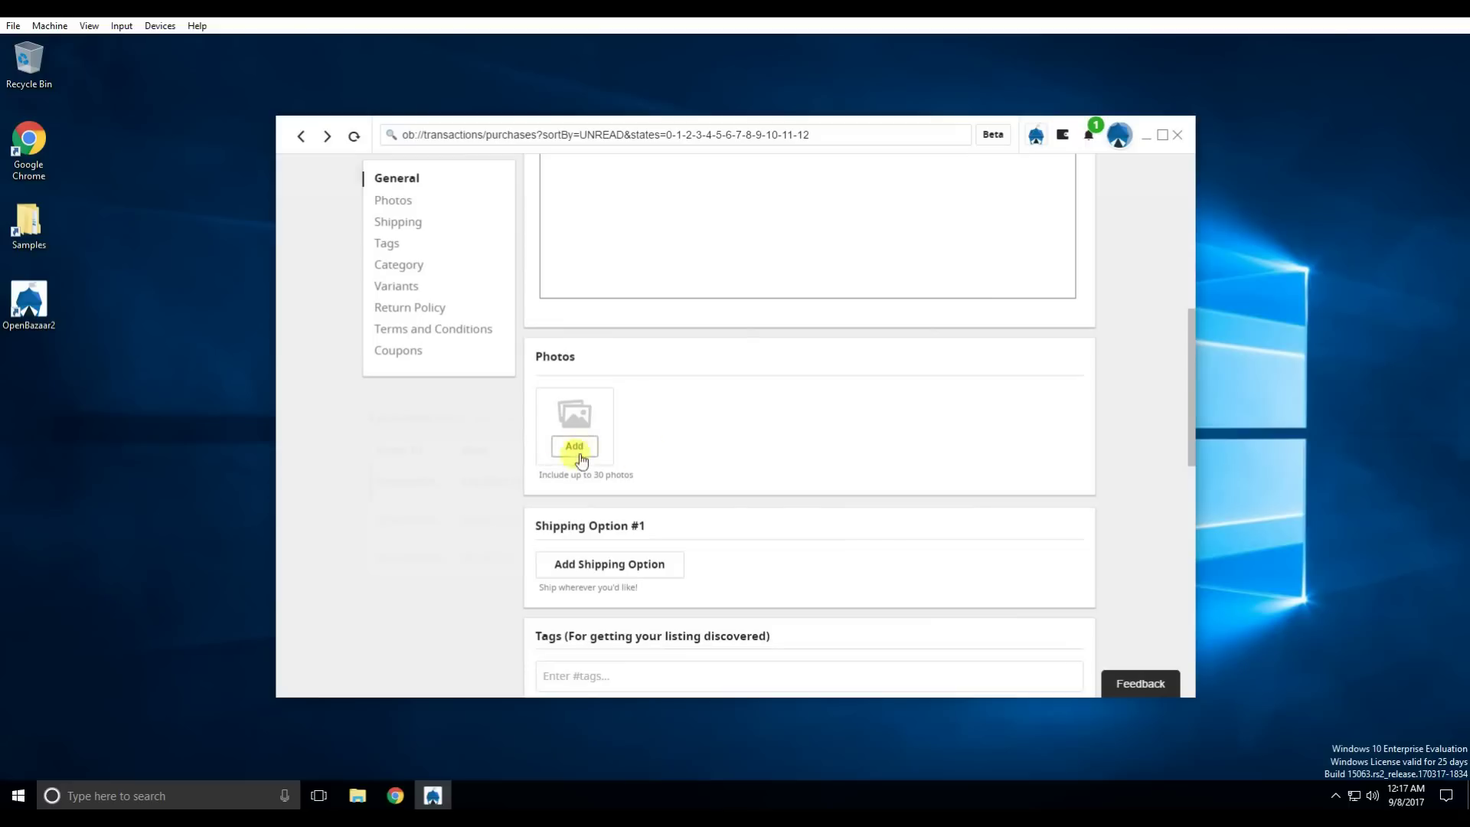
left_click(568, 450)
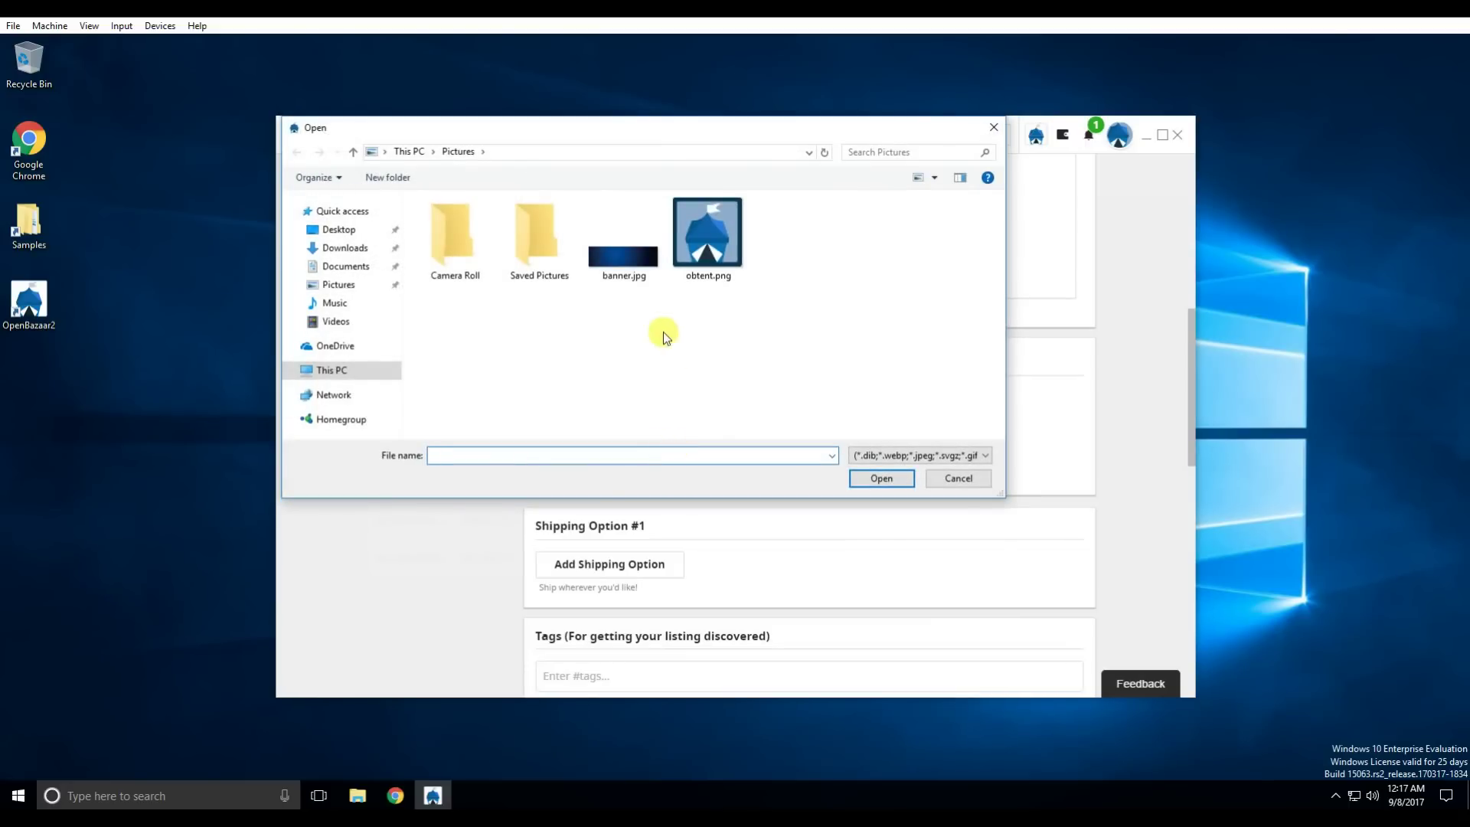
left_click(623, 265)
key("shift+Right")
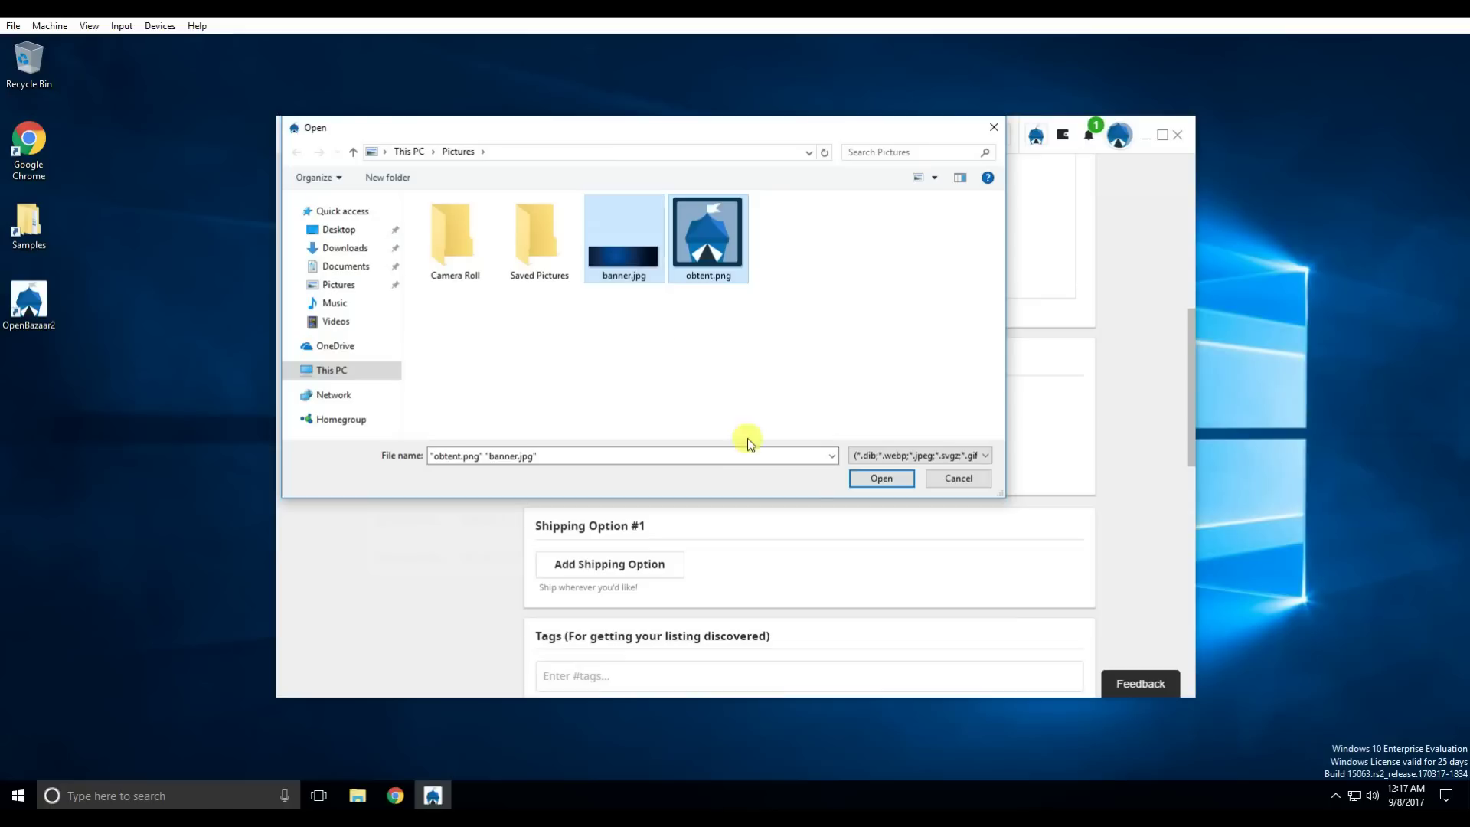
left_click(875, 479)
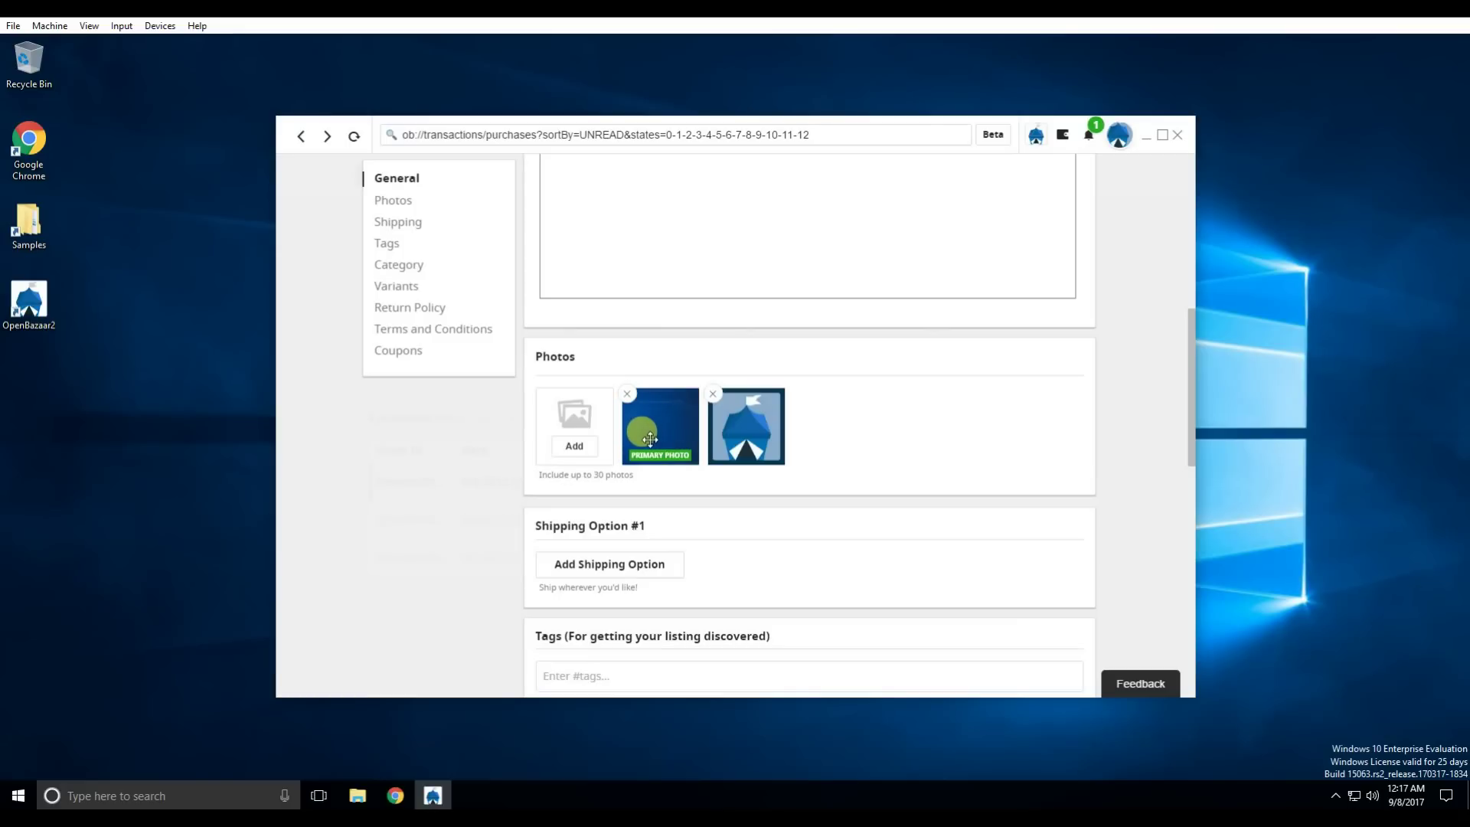
left_click_drag(750, 438, 666, 440)
Step: Add a first shipping option to the listing with United States of America (The) as its destination
scroll(888, 458, "down", 1)
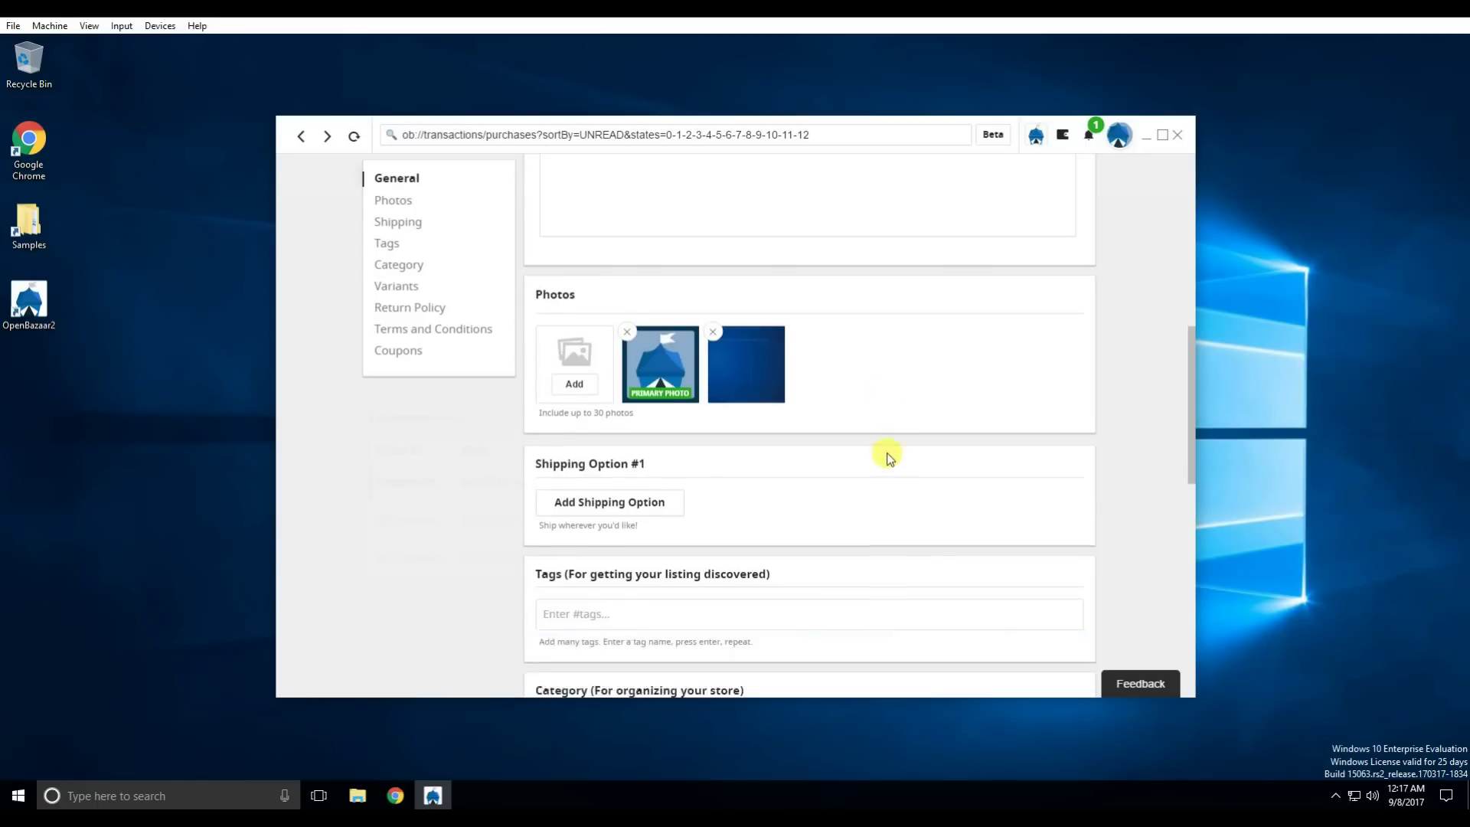
scroll(888, 458, "down", 3)
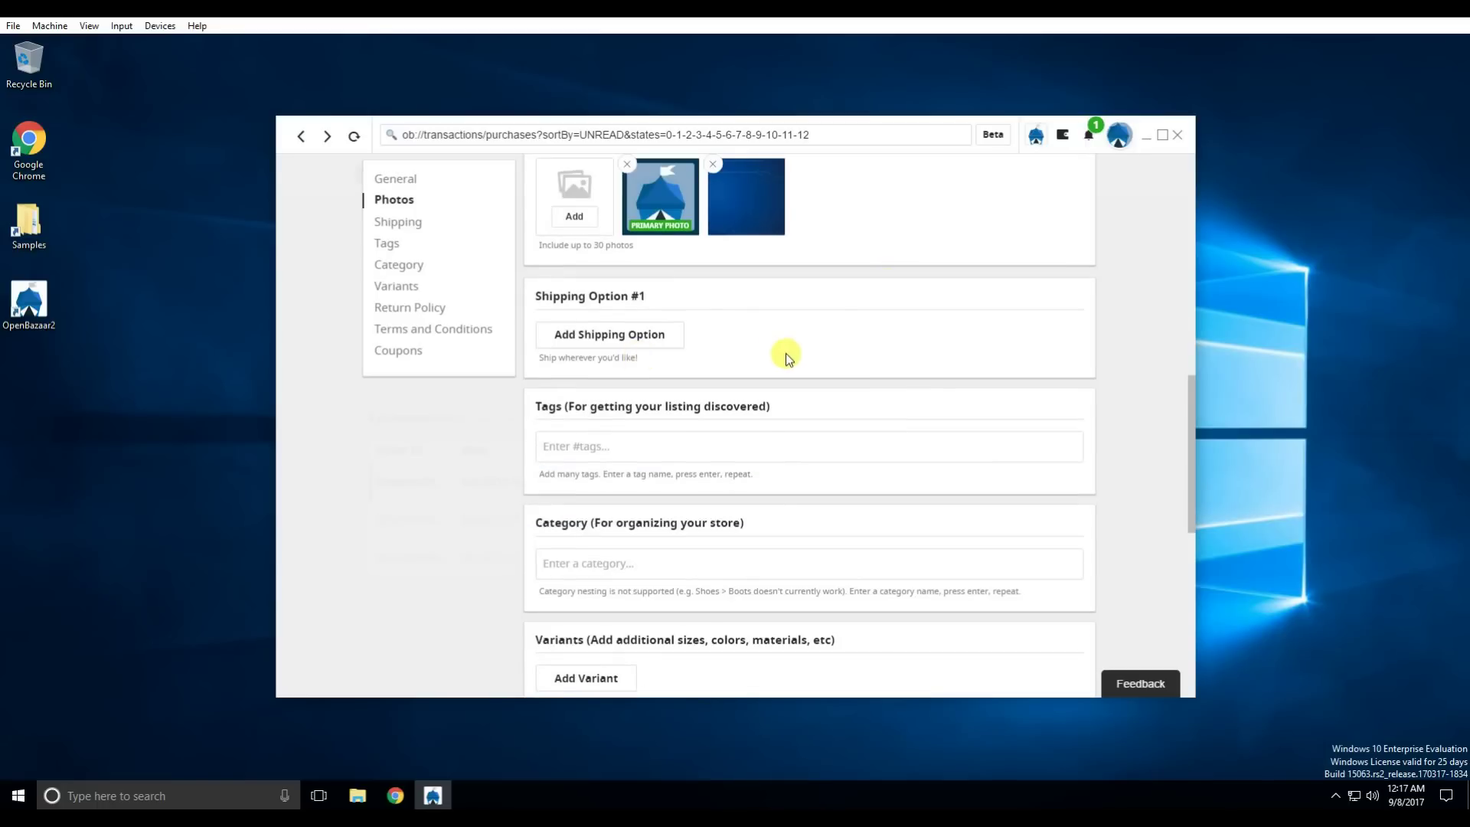
left_click(650, 336)
scroll(651, 342, "down", 1)
scroll(681, 352, "up", 1)
left_click(685, 380)
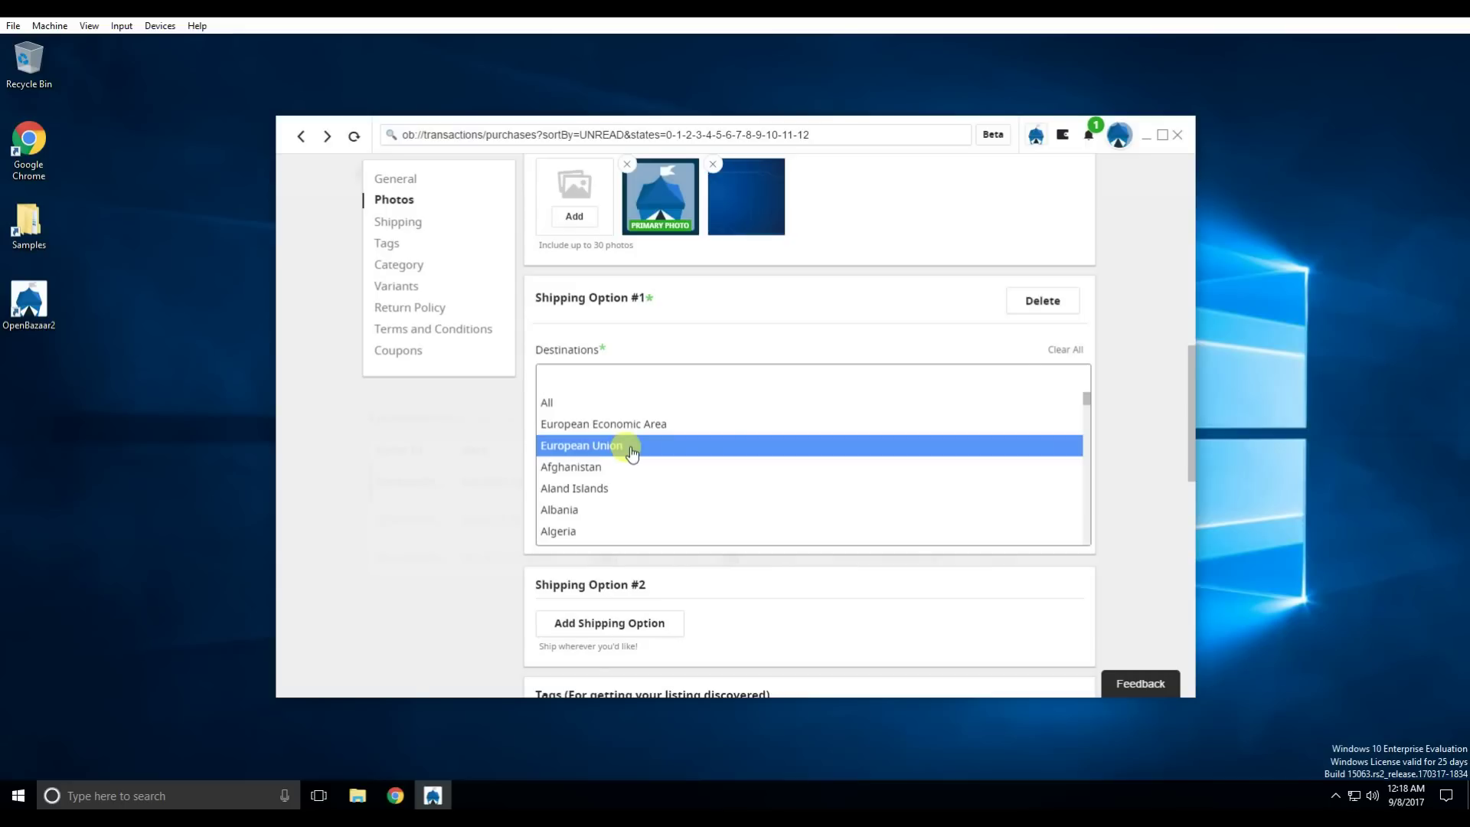
left_click(627, 371)
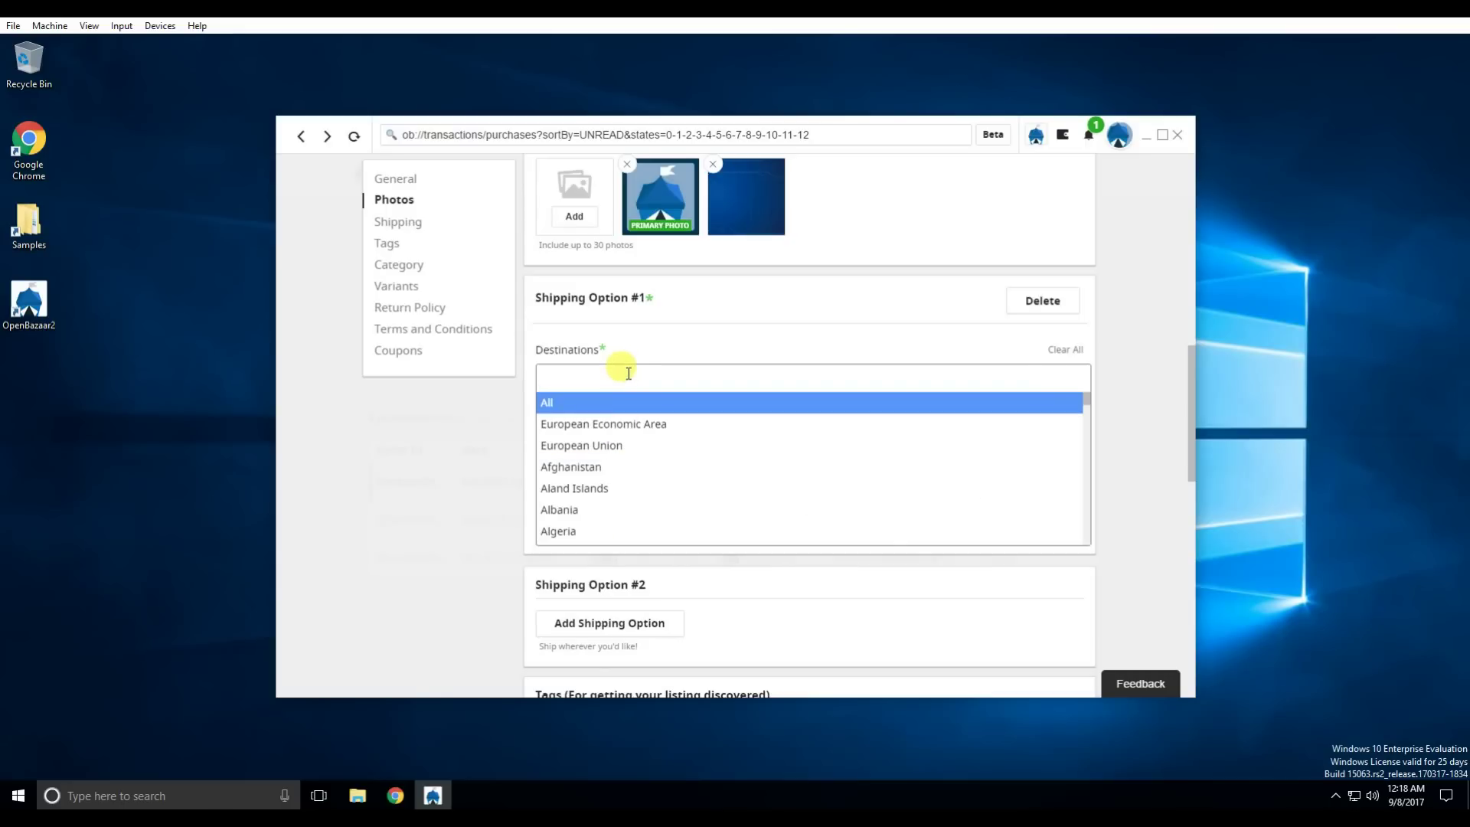
type("Uni")
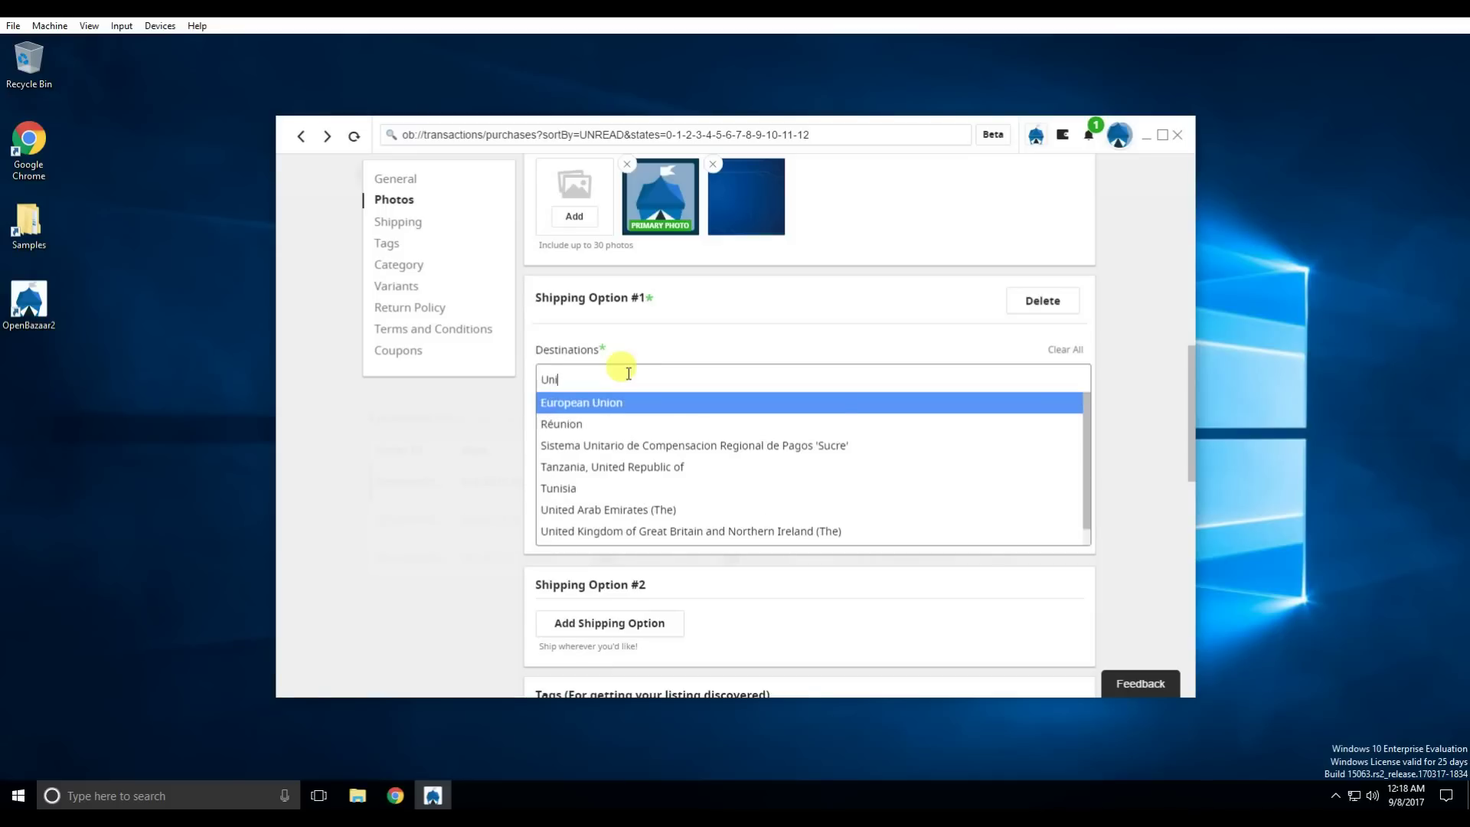
type("ted")
left_click(622, 466)
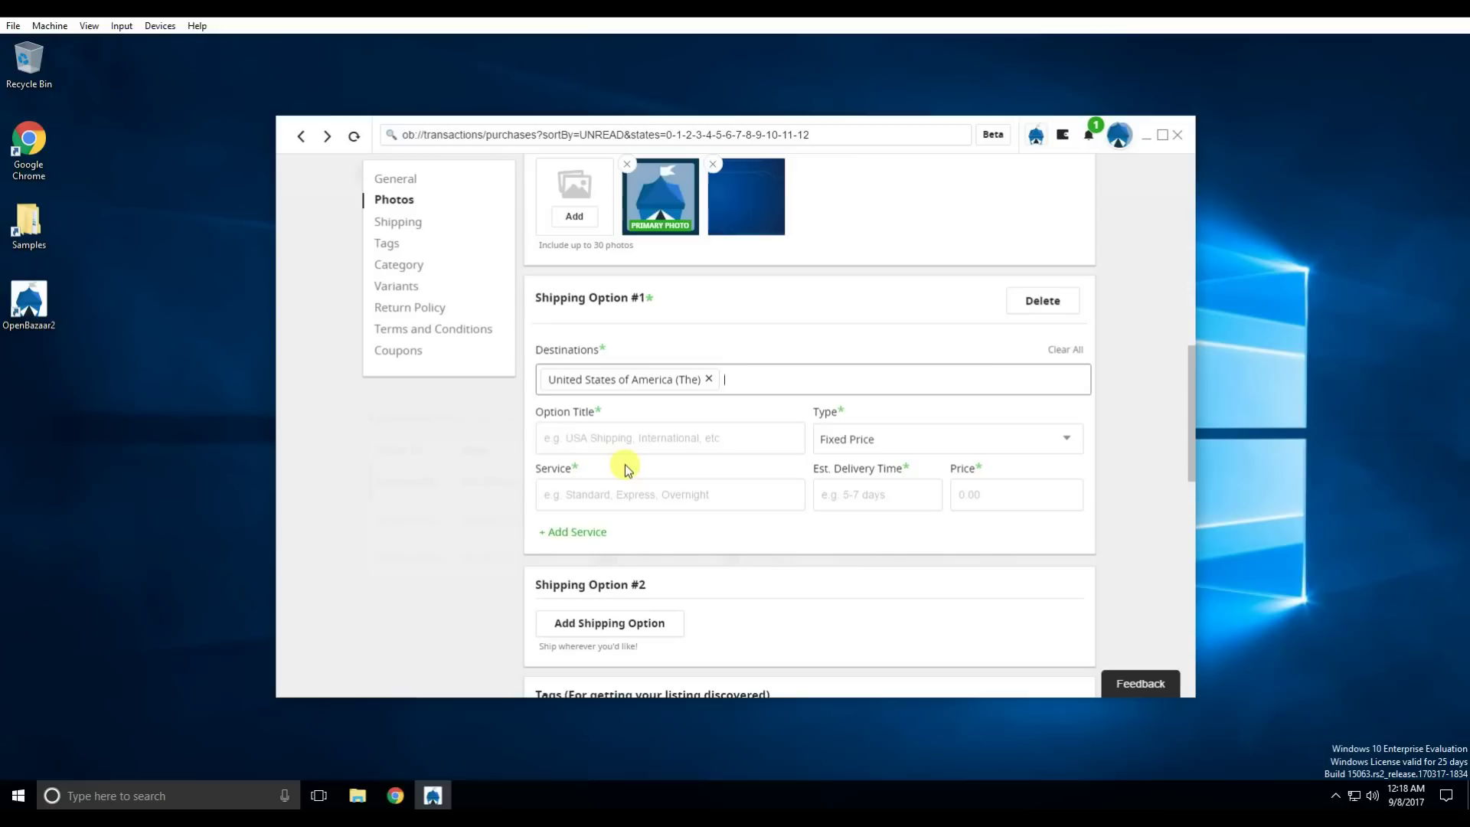
Step: Title the first shipping option "USA" and keep its type as Fixed Price
left_click(618, 436)
type("USDA")
key("BackSpace")
key("BackSpace")
type("A")
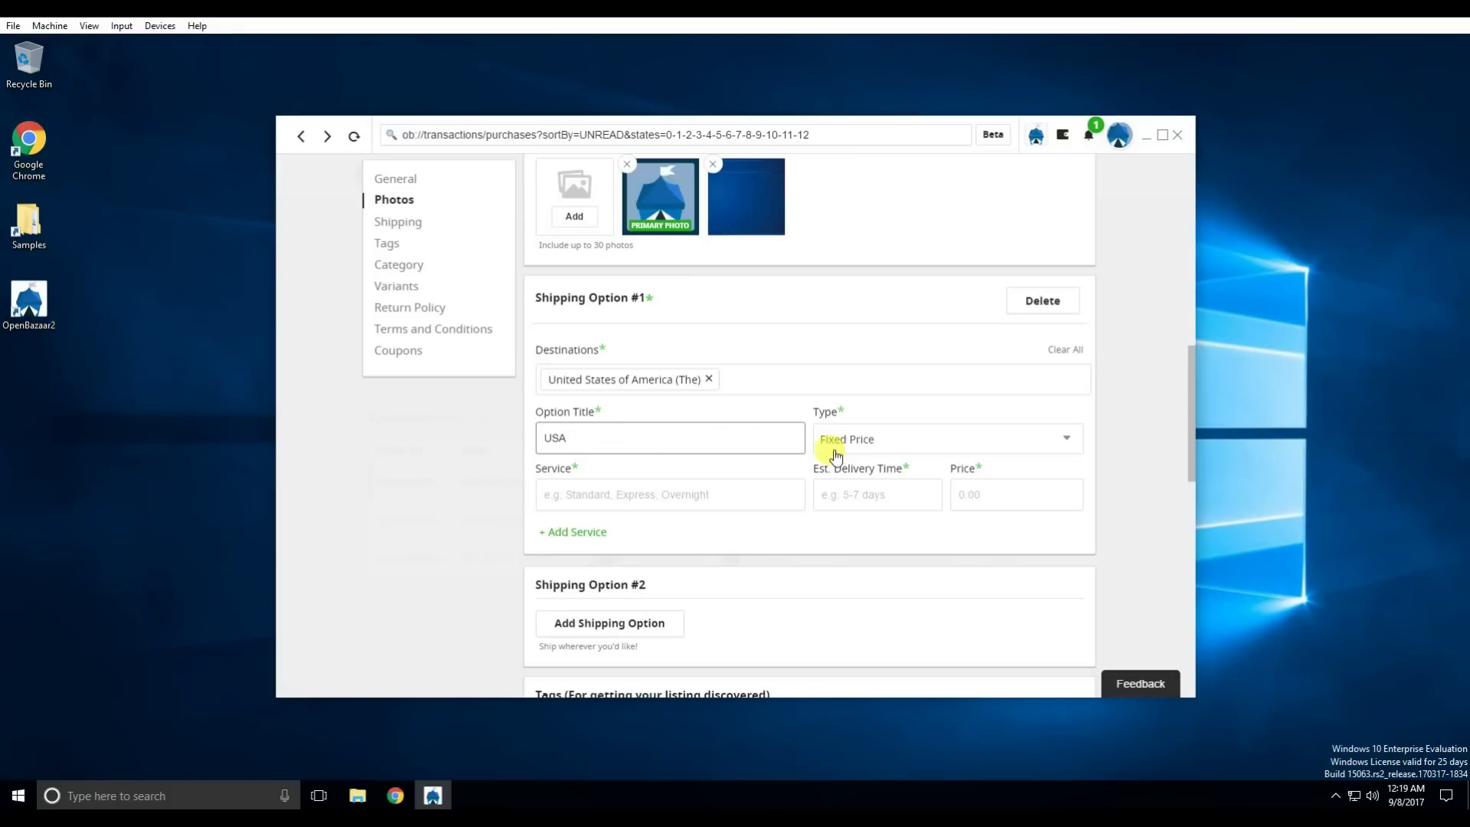
left_click(863, 447)
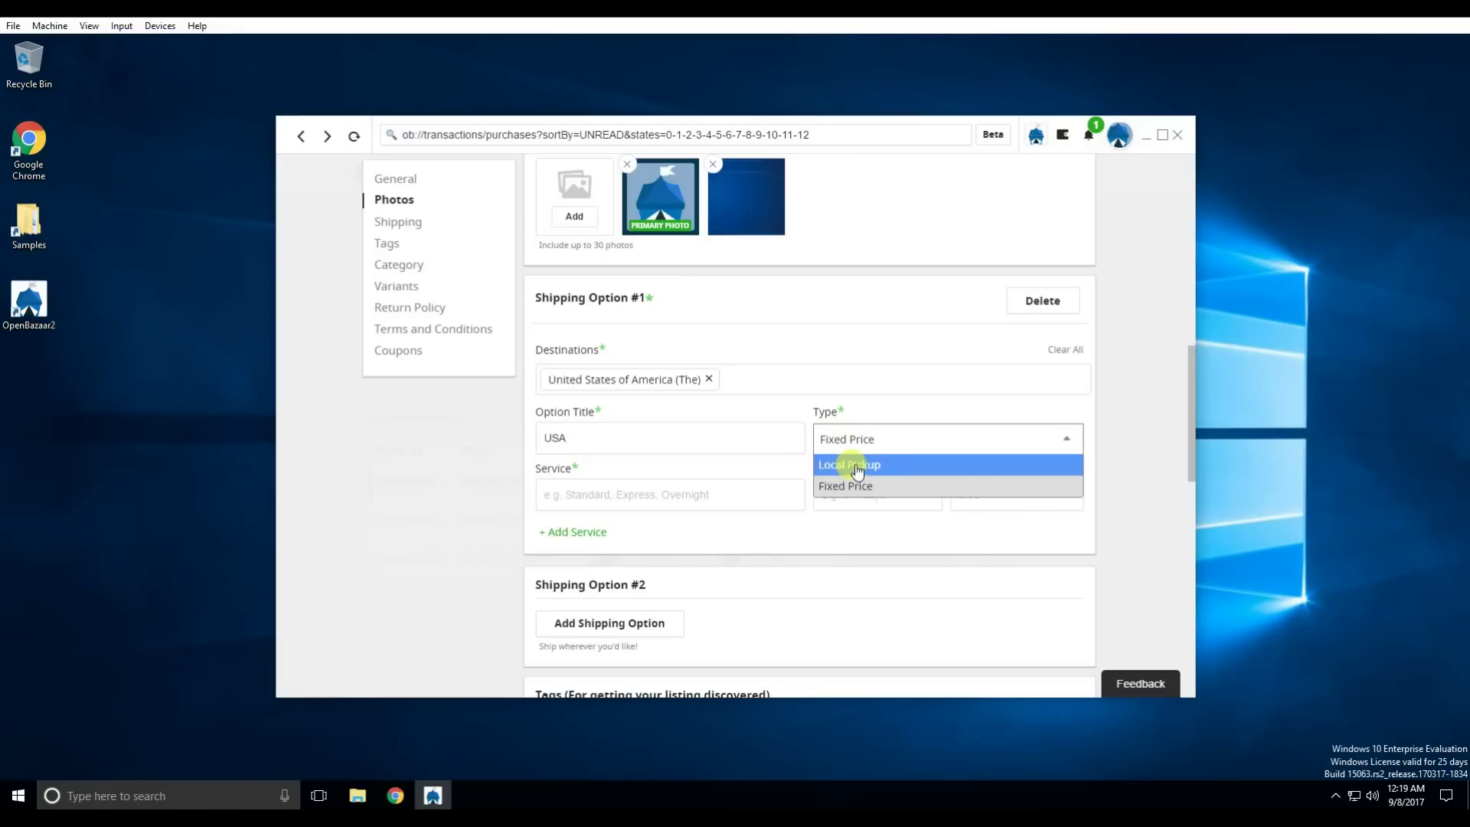
Step: Define the USA option's first service as Standard with an estimated delivery time of 5 days and a price of 5.00
left_click(689, 495)
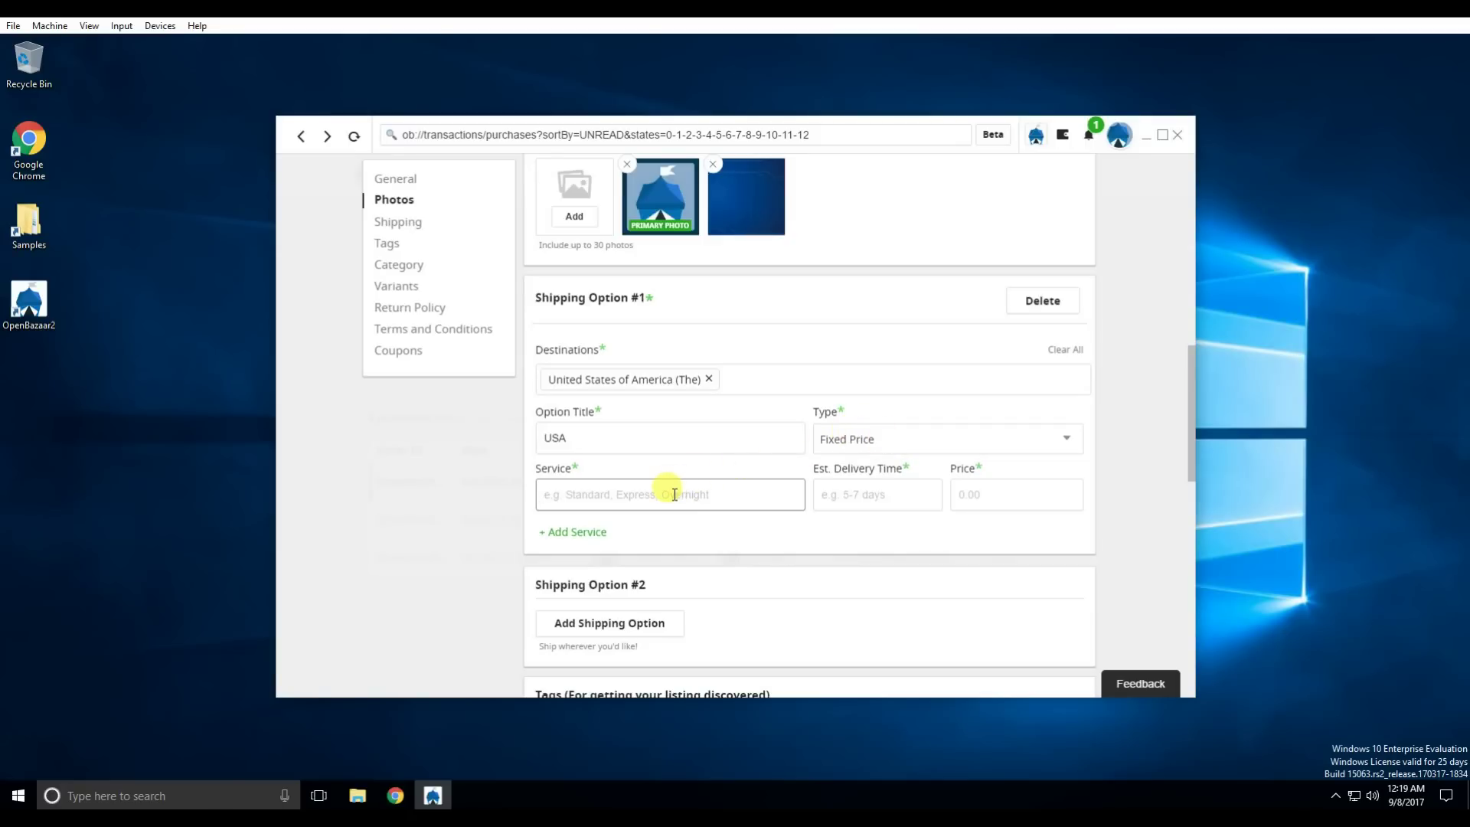
type("Standard")
left_click(848, 496)
type("5 days")
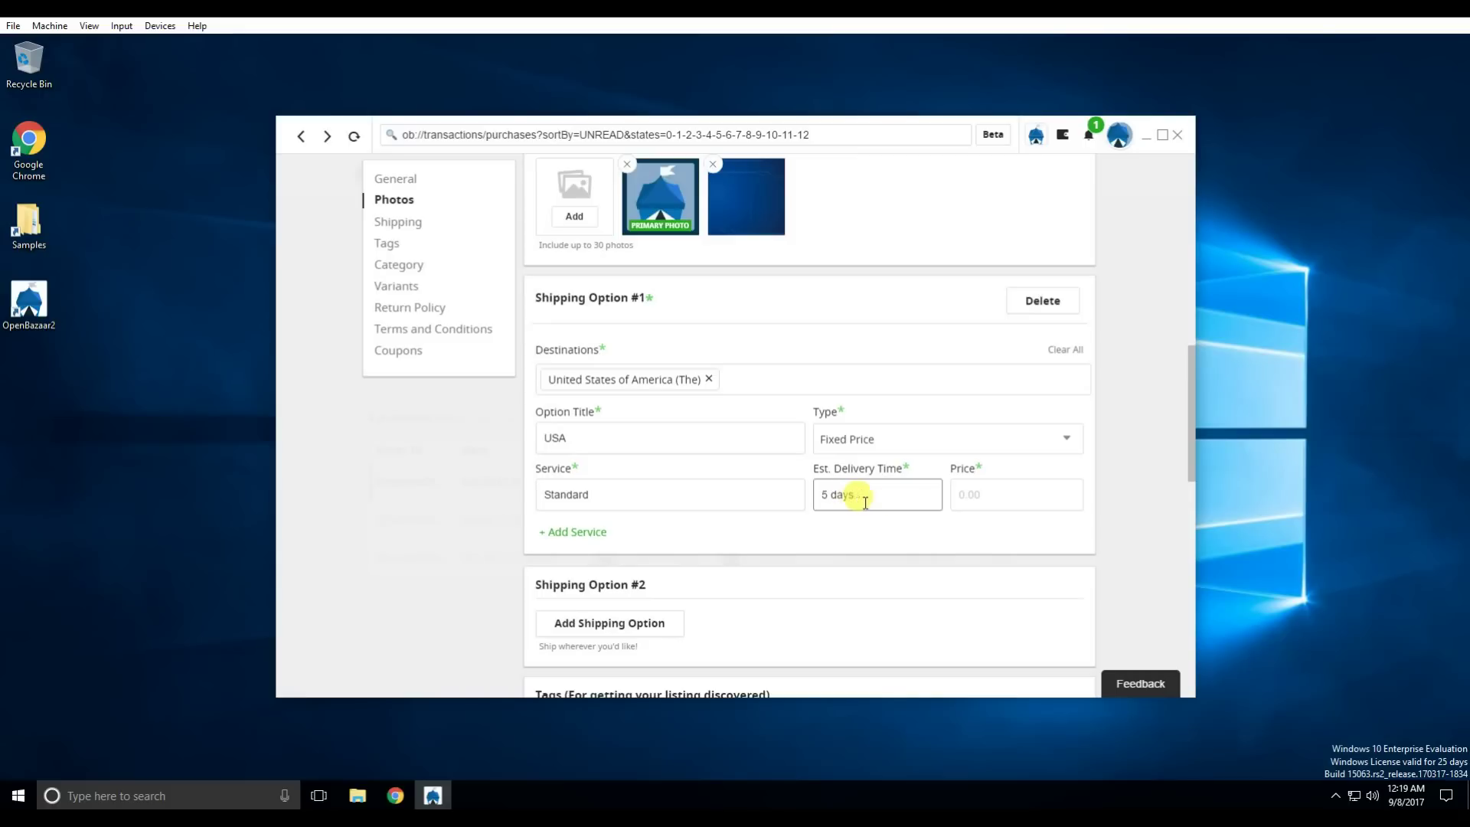
left_click(1000, 497)
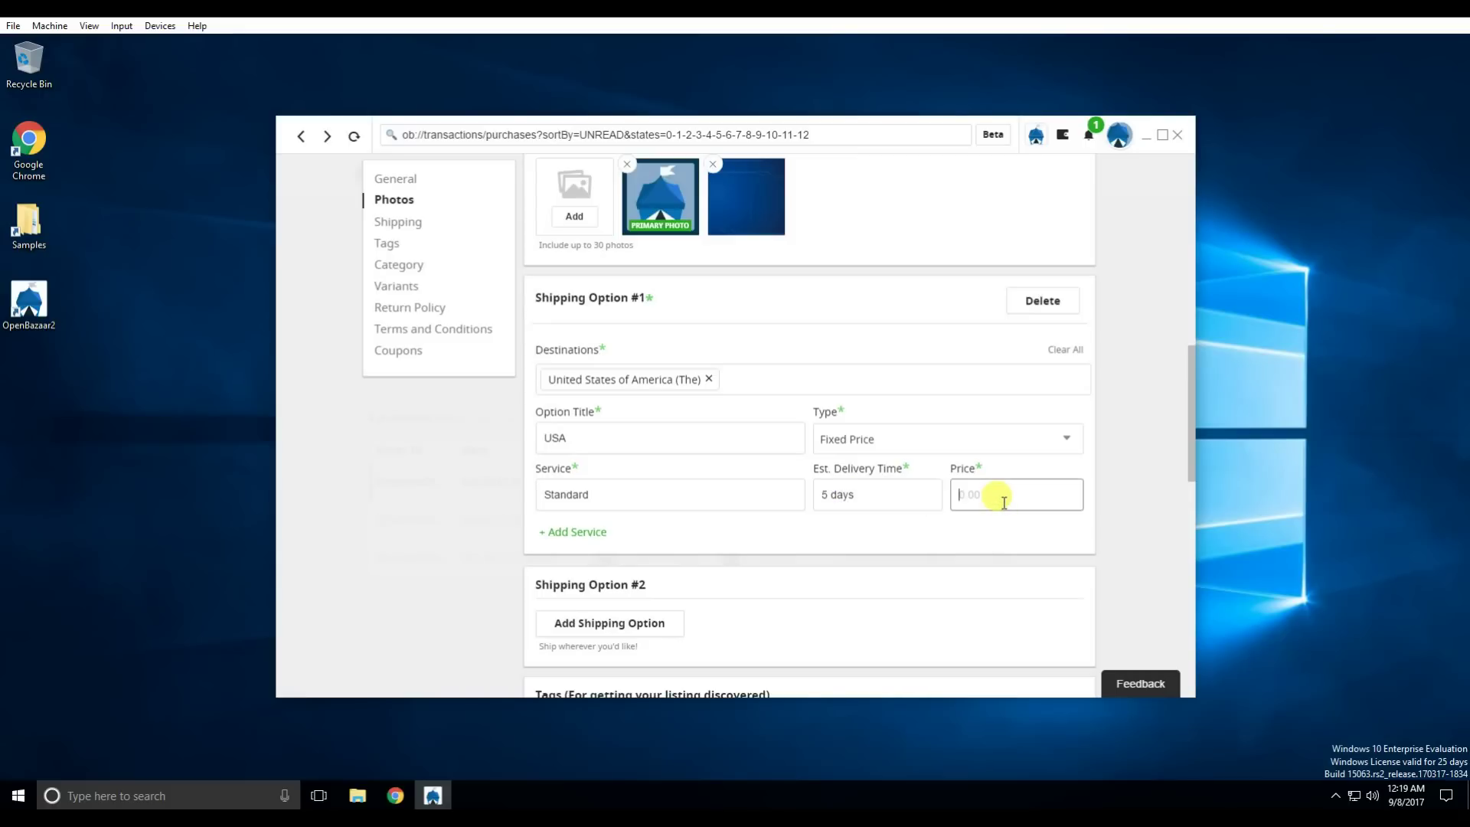
type("5.00")
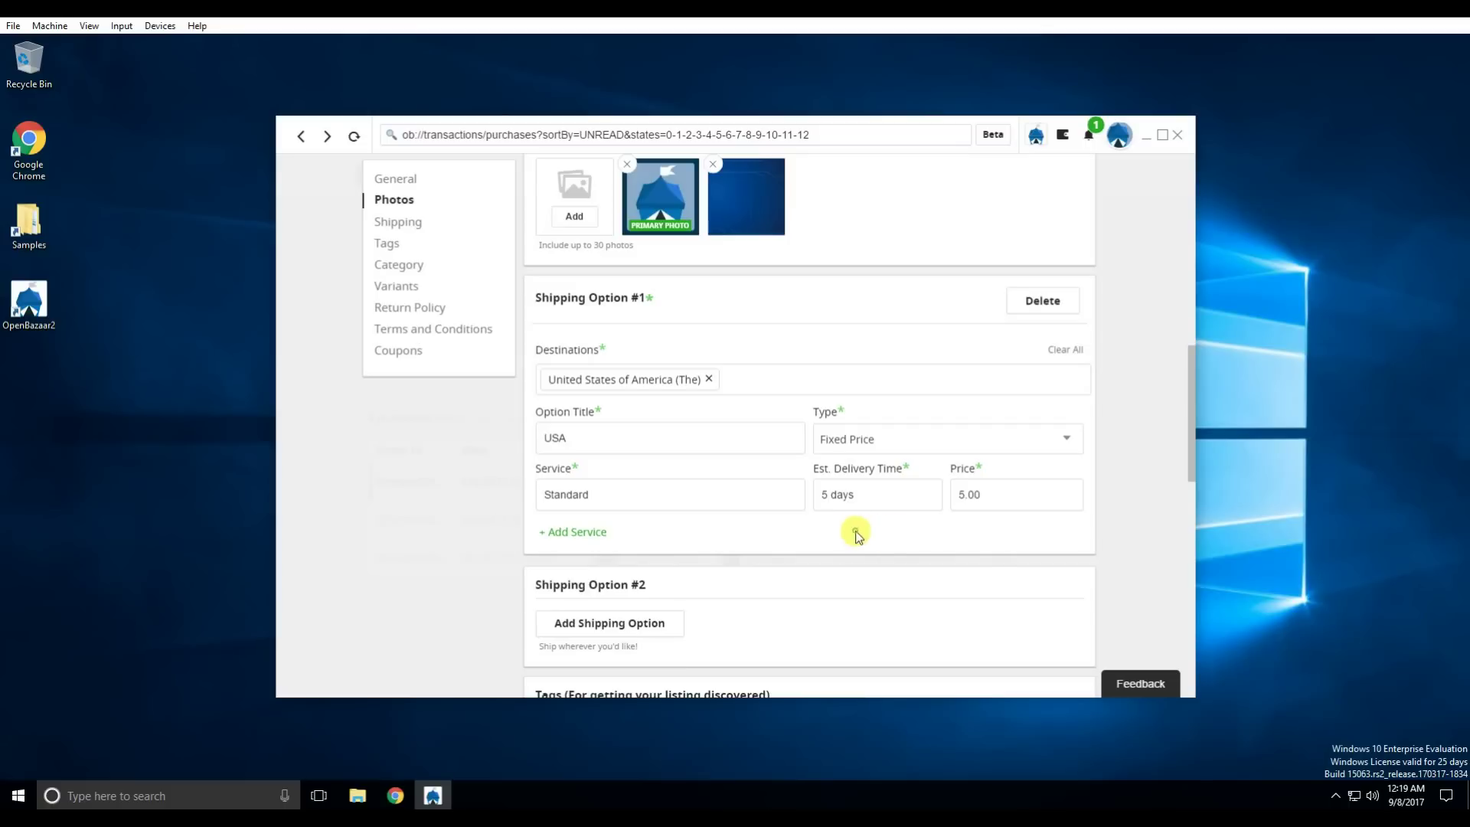
Step: Add an Express service to the USA shipping option with delivery in 3 days at a price of 7.00
left_click(570, 536)
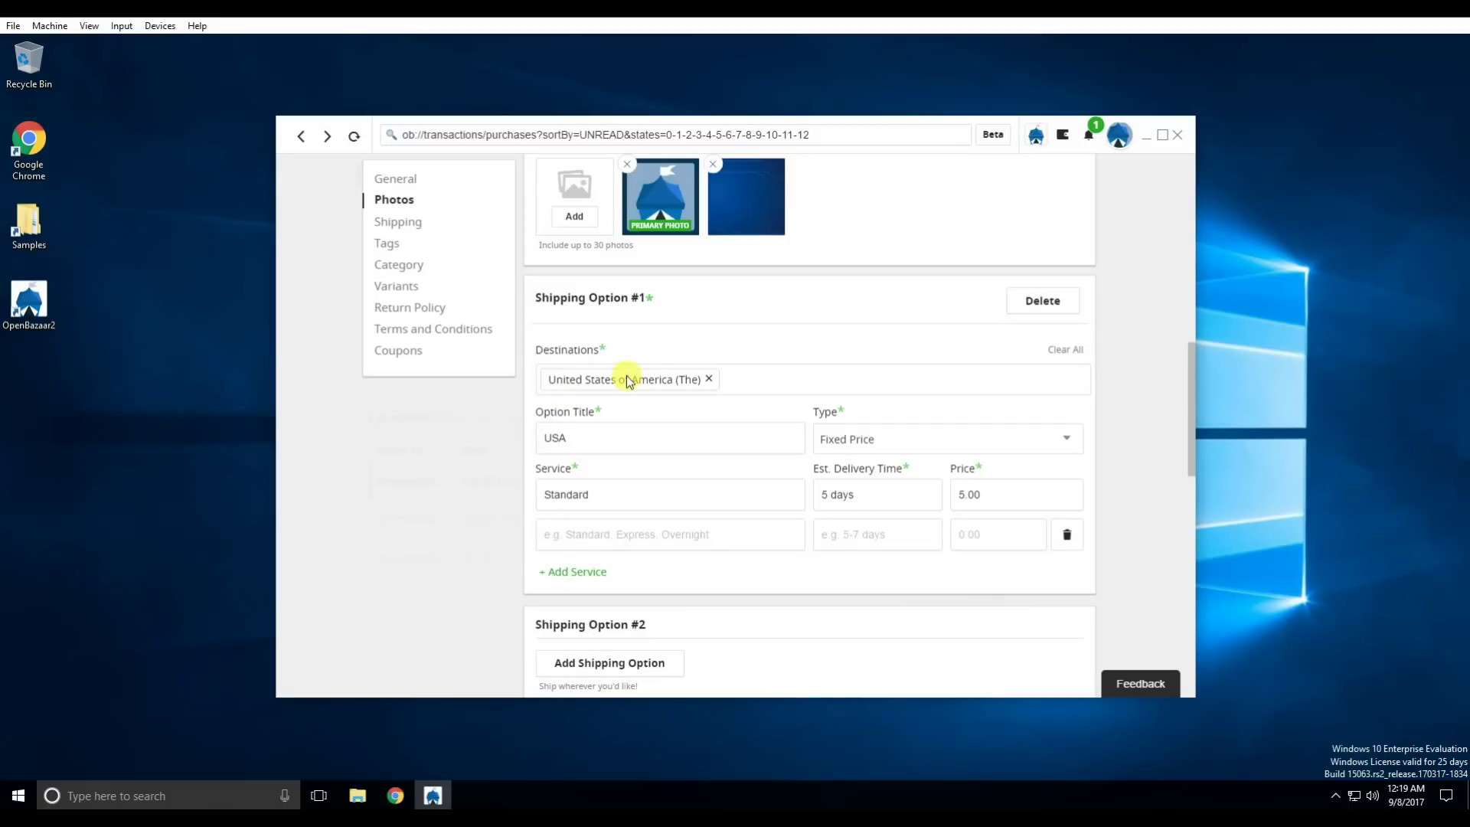
left_click(574, 534)
type("E")
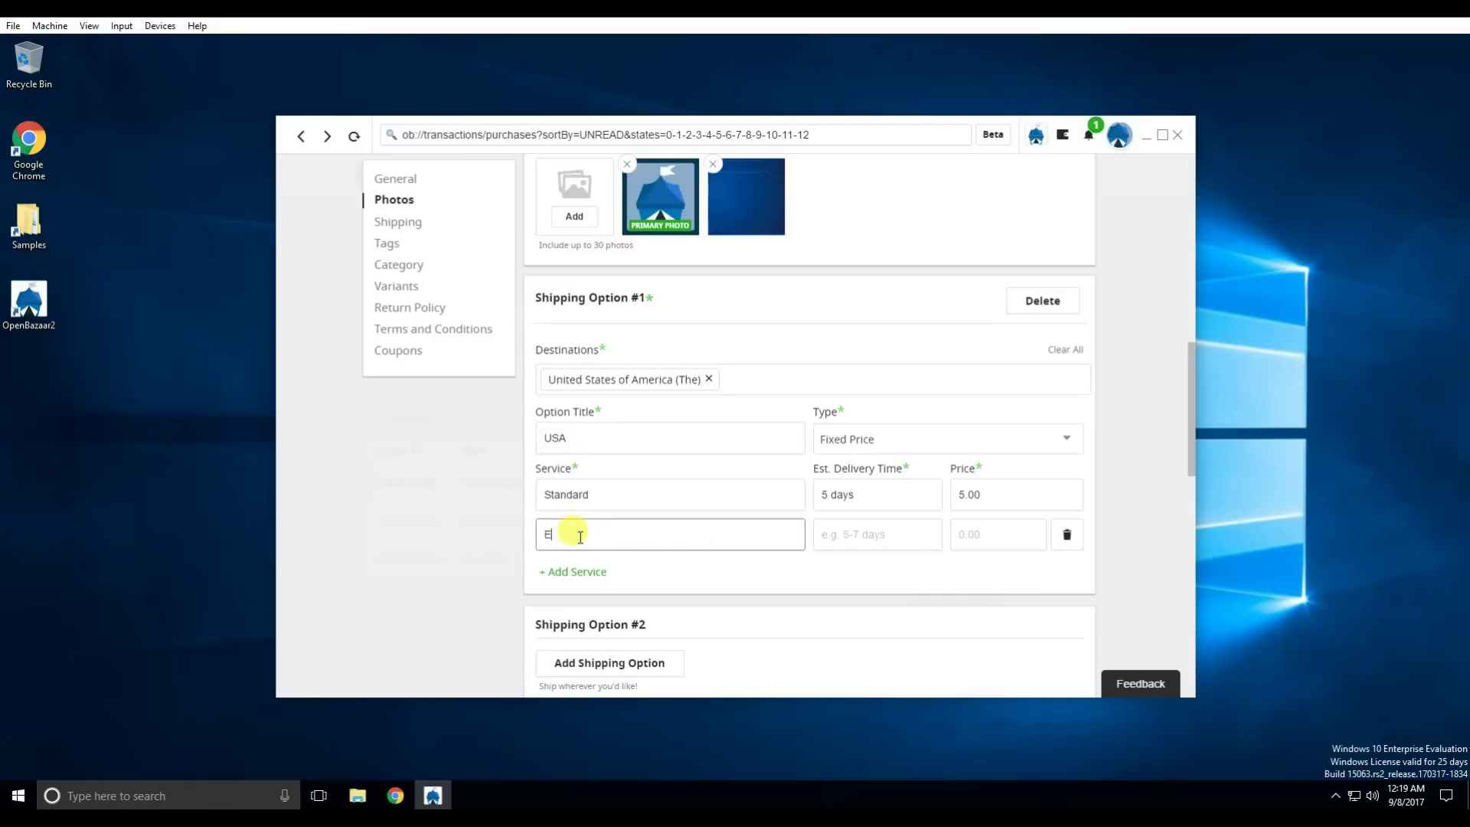
type("xpress")
left_click(897, 532)
type("3 days")
left_click(993, 534)
type("7.00")
Step: Add an Overnight service to the USA shipping option with delivery in 1 day at a price of 15.00
left_click(571, 572)
left_click(576, 581)
type("Overnight")
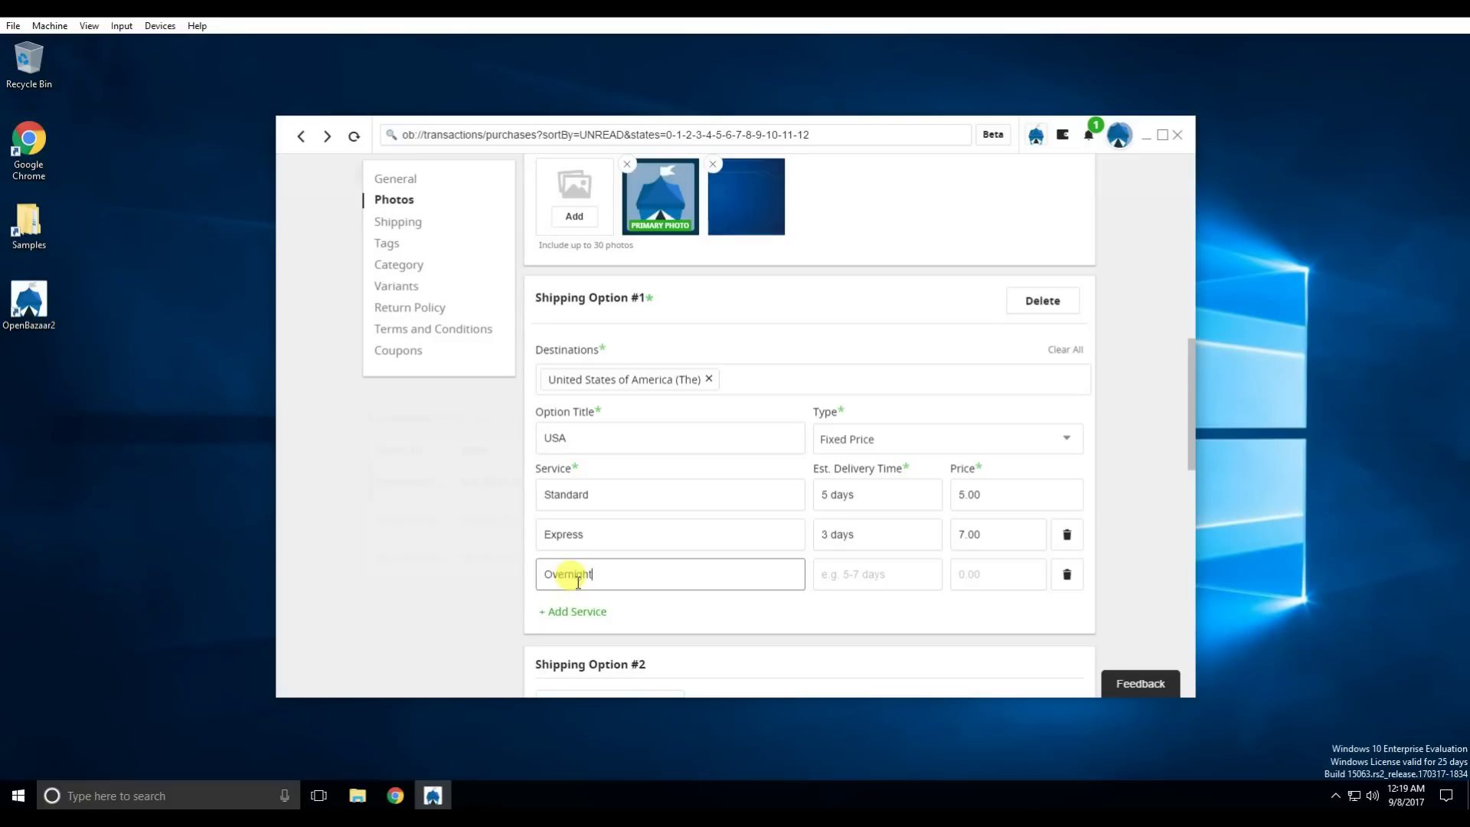
left_click(865, 571)
type("1 day")
left_click(972, 575)
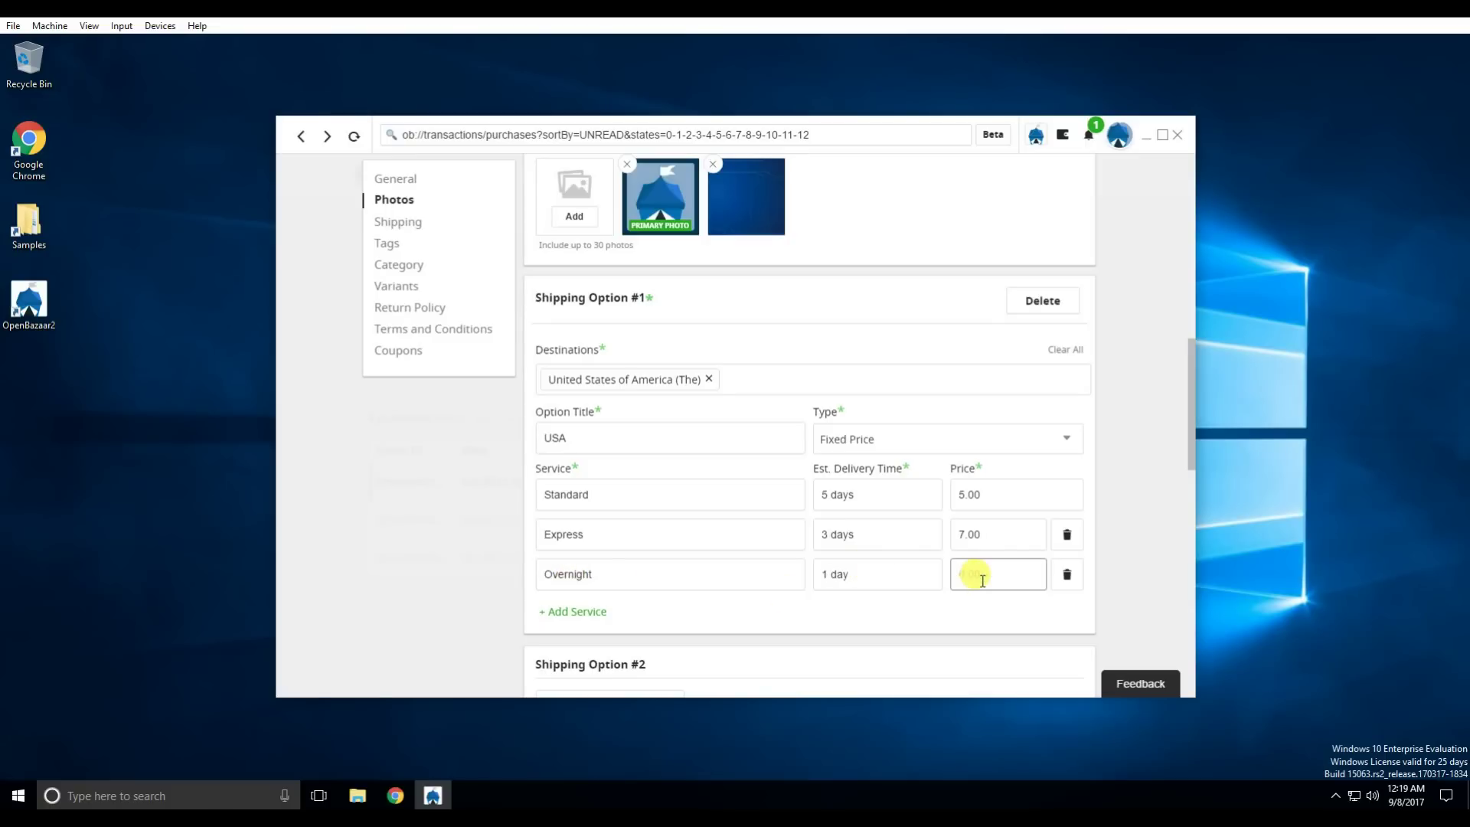
type("15")
left_click(874, 605)
Step: Add a second shipping option with all European Union countries as destinations and title it "European Union"
scroll(755, 571, "down", 3)
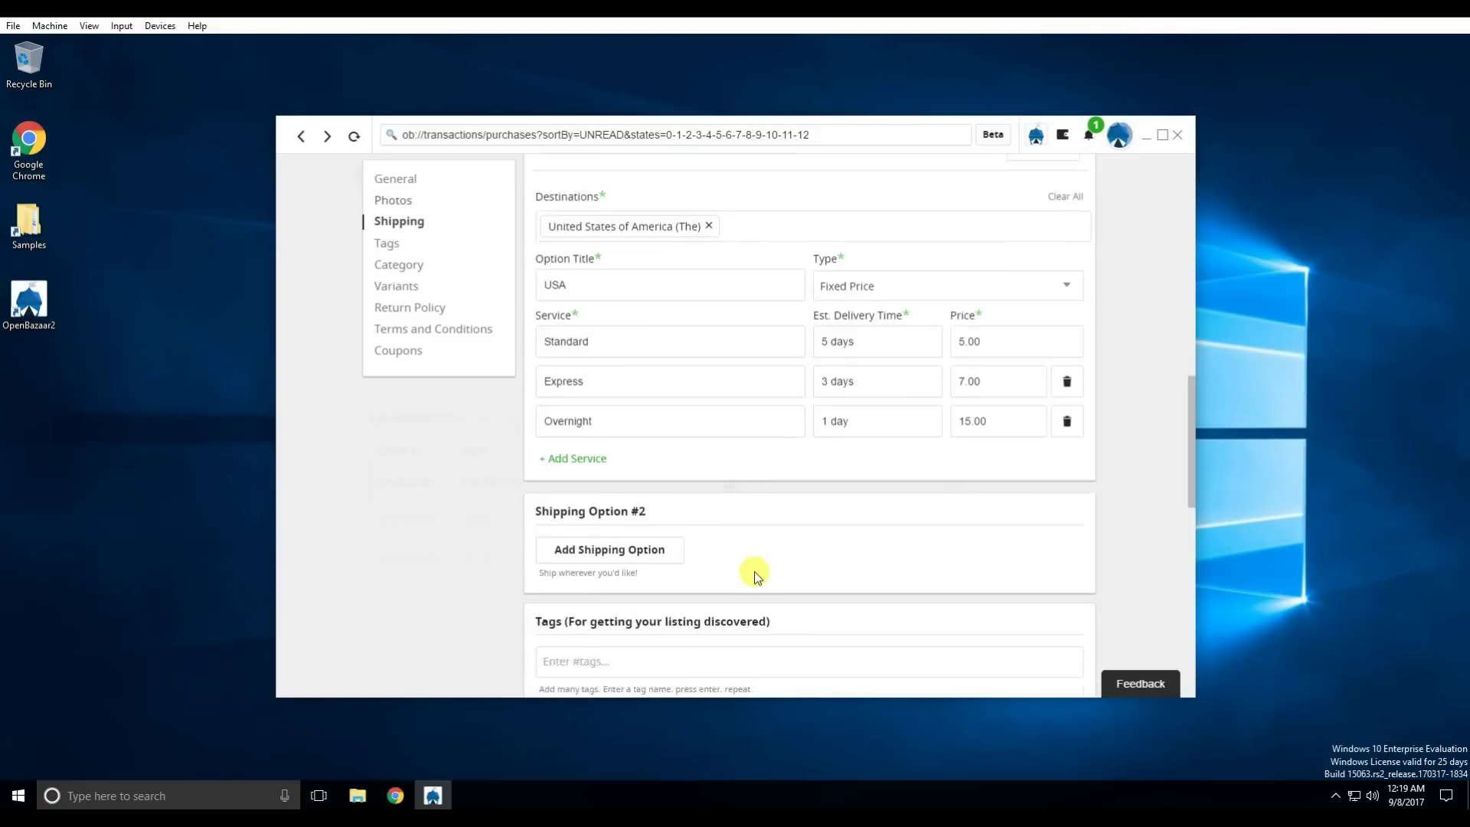
left_click(662, 482)
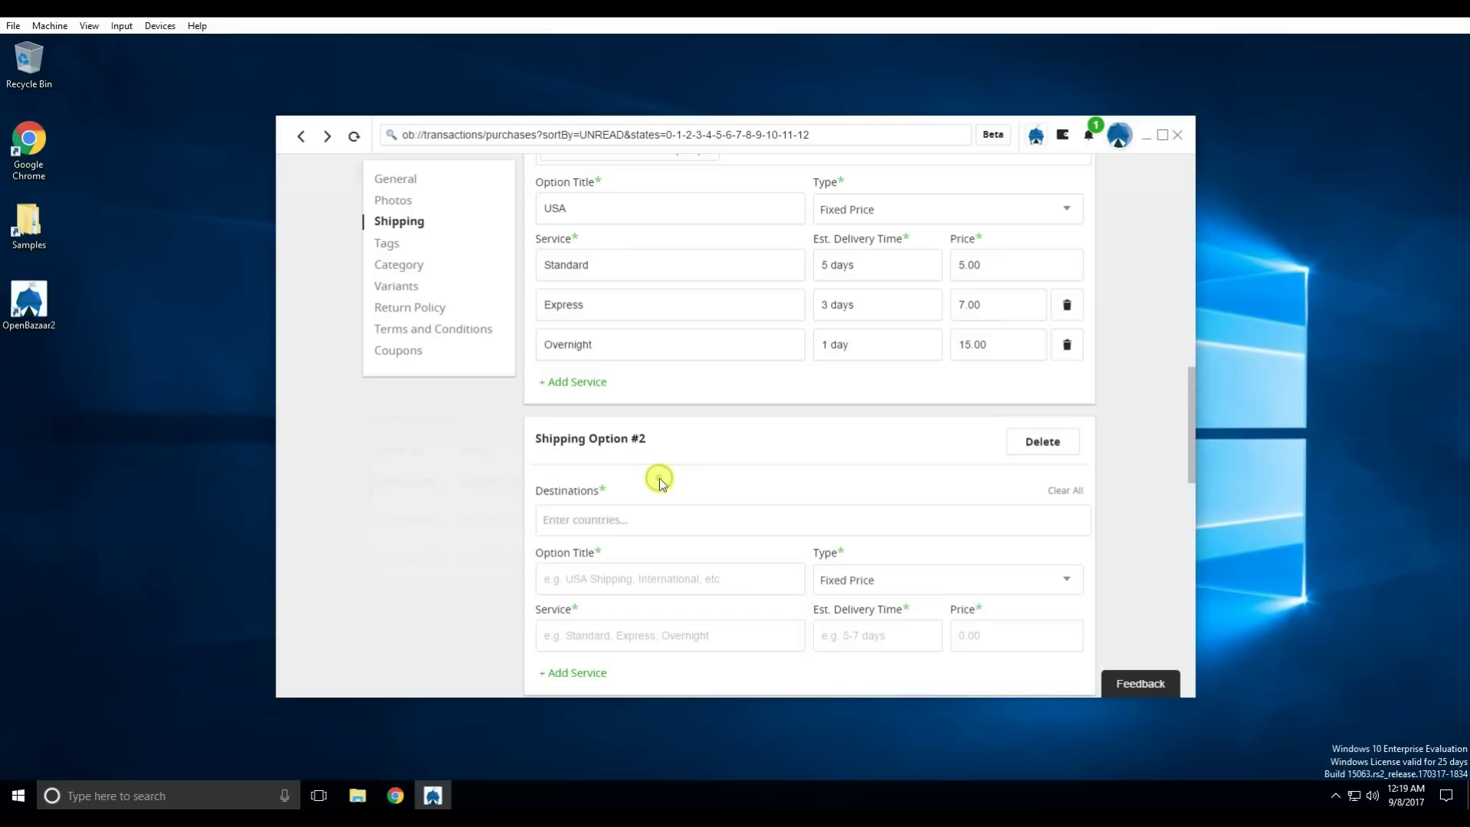
scroll(666, 490, "down", 1)
left_click(664, 442)
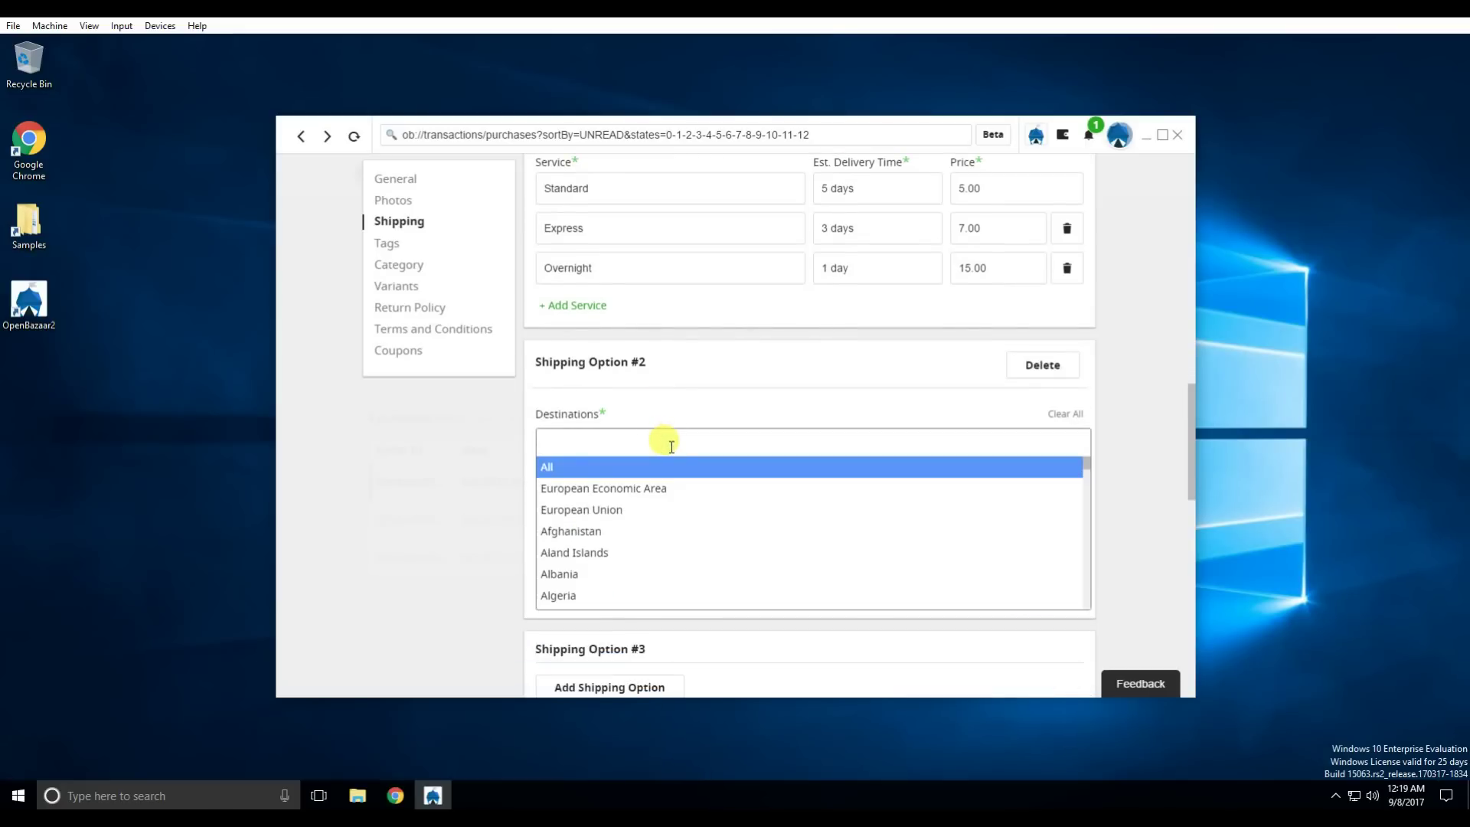
left_click(643, 490)
scroll(466, 520, "down", 3)
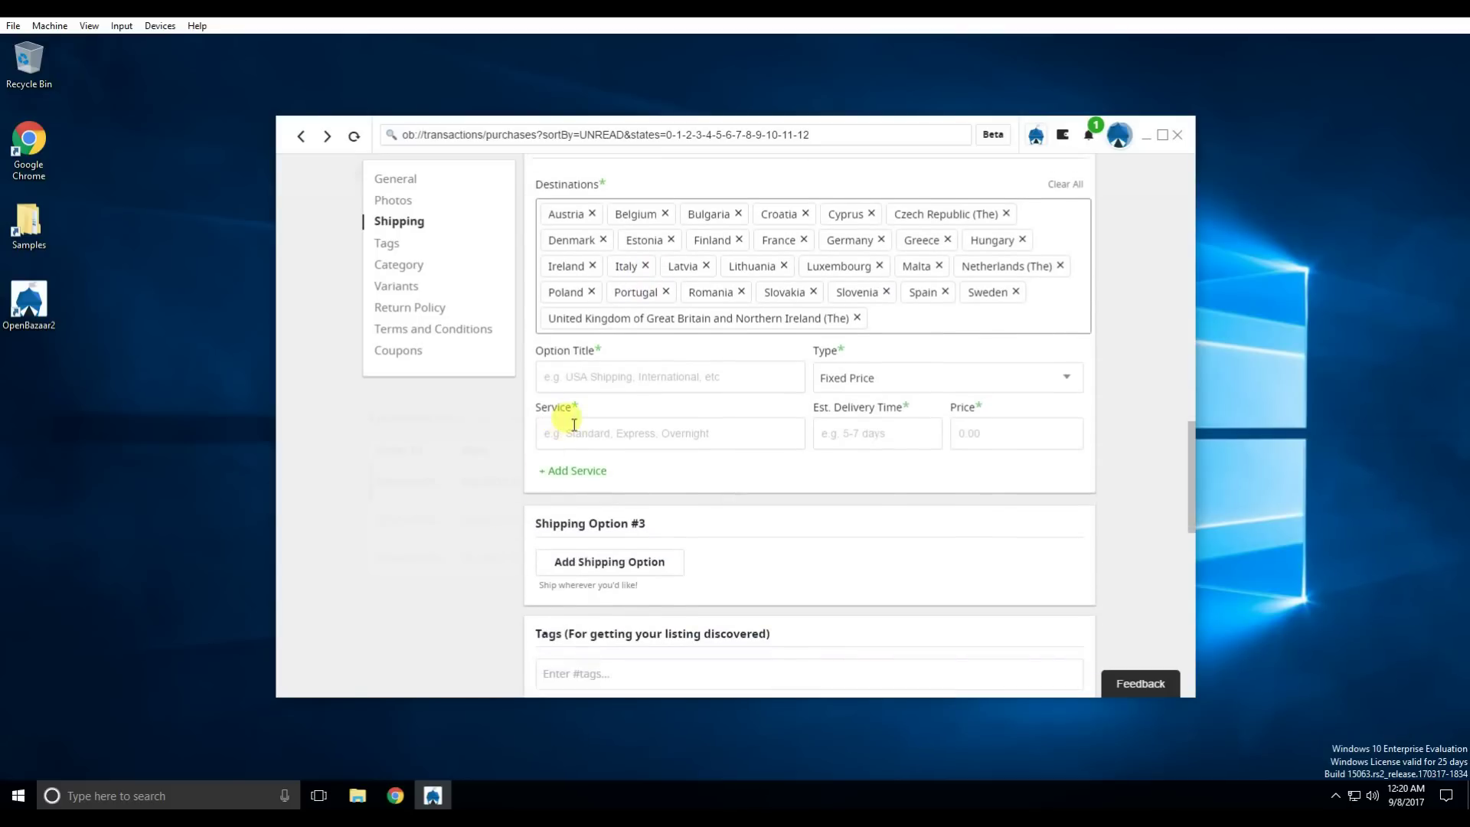
left_click(612, 376)
type("European")
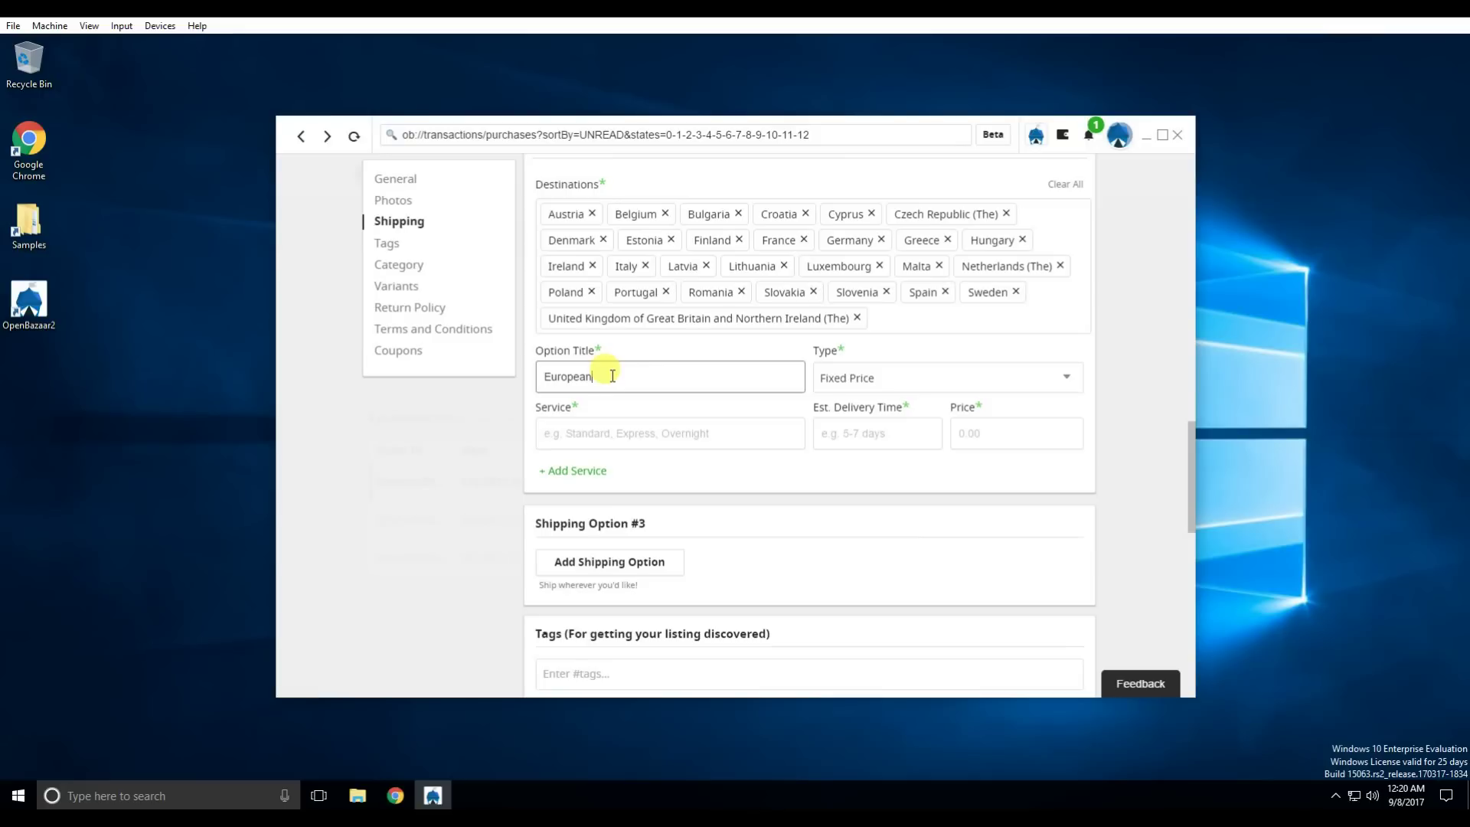
type(" Union")
Step: Define the European Union option's service as International with delivery in 12 days at a price of 15.00
left_click(611, 431)
type("International")
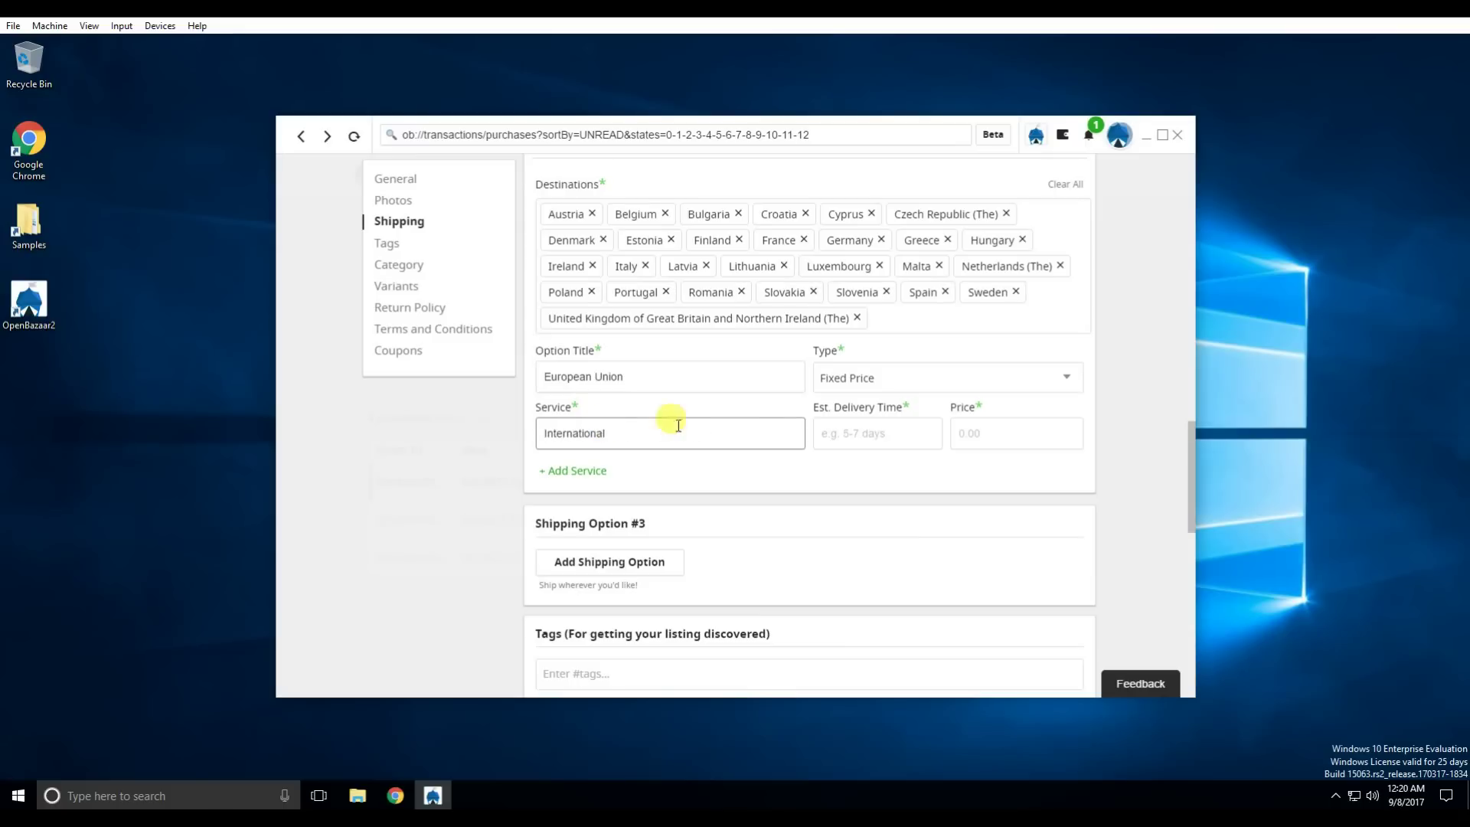
left_click(885, 433)
type("12 days")
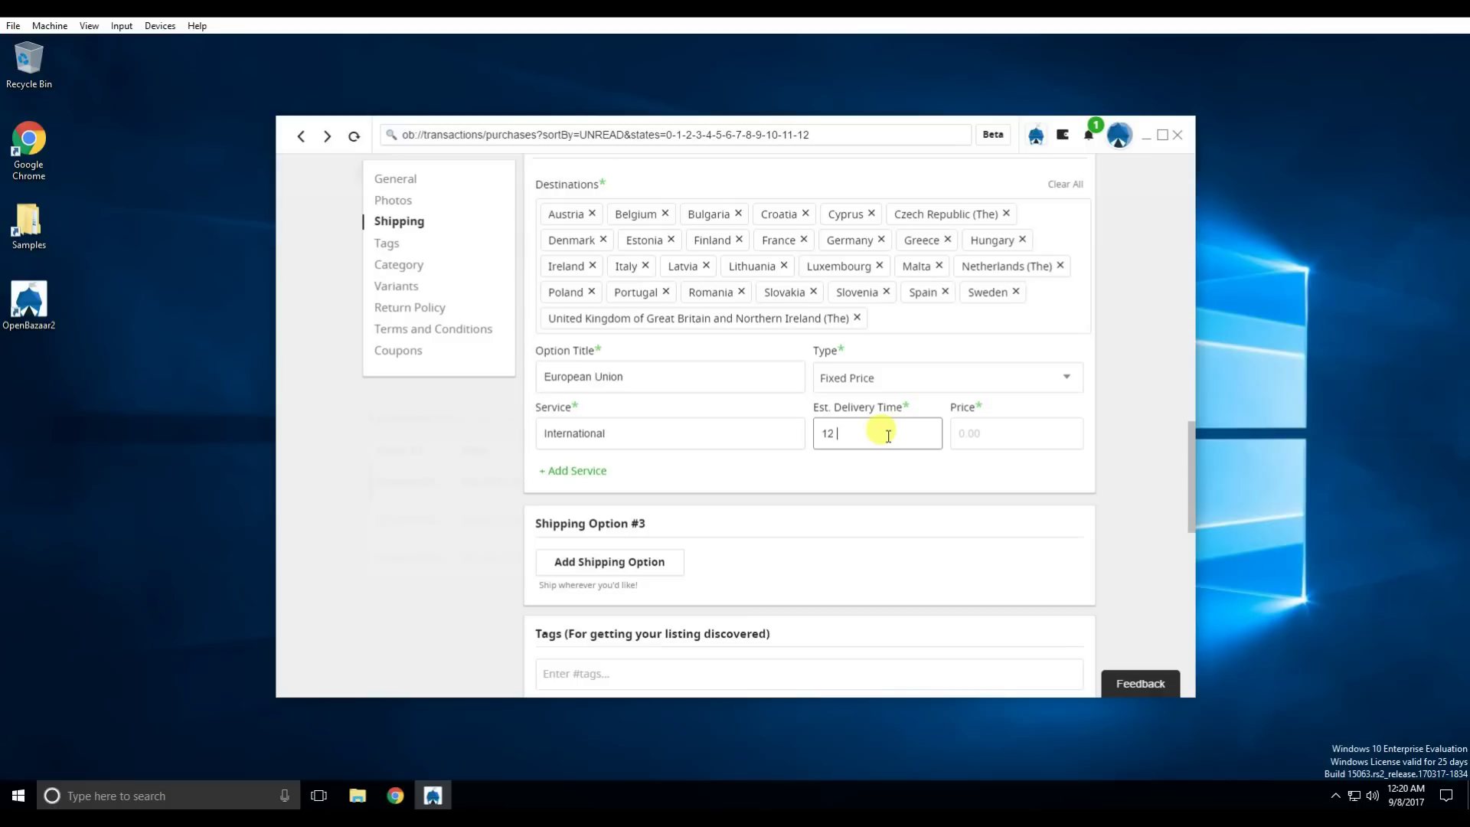
left_click(994, 432)
type("15")
left_click(826, 470)
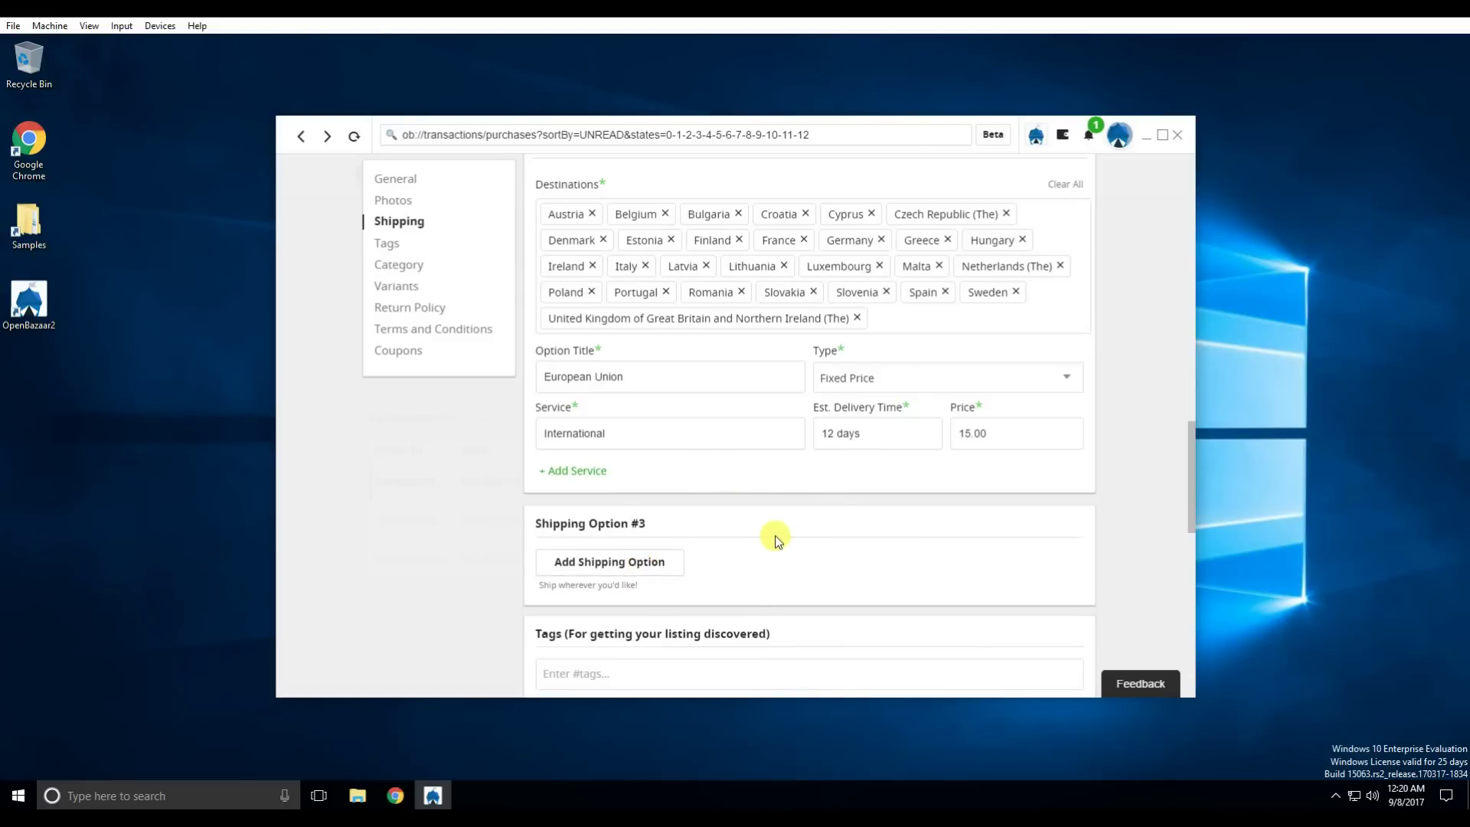
Step: Add the tag "test" to the listing and leave its category empty
scroll(774, 535, "down", 3)
left_click(689, 448)
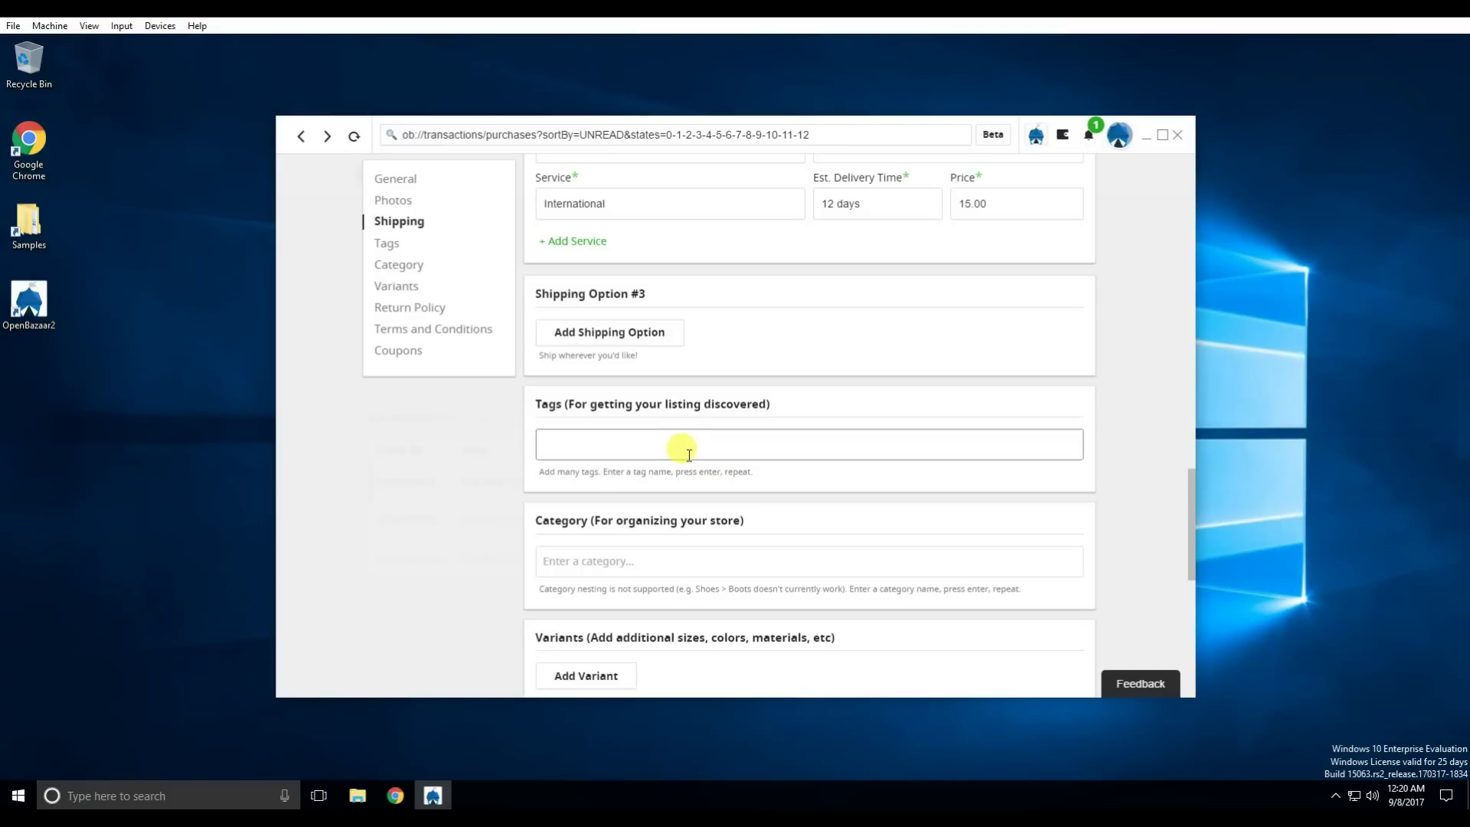
type("test")
key("Return")
scroll(689, 455, "down", 3)
scroll(634, 479, "up", 2)
left_click(634, 480)
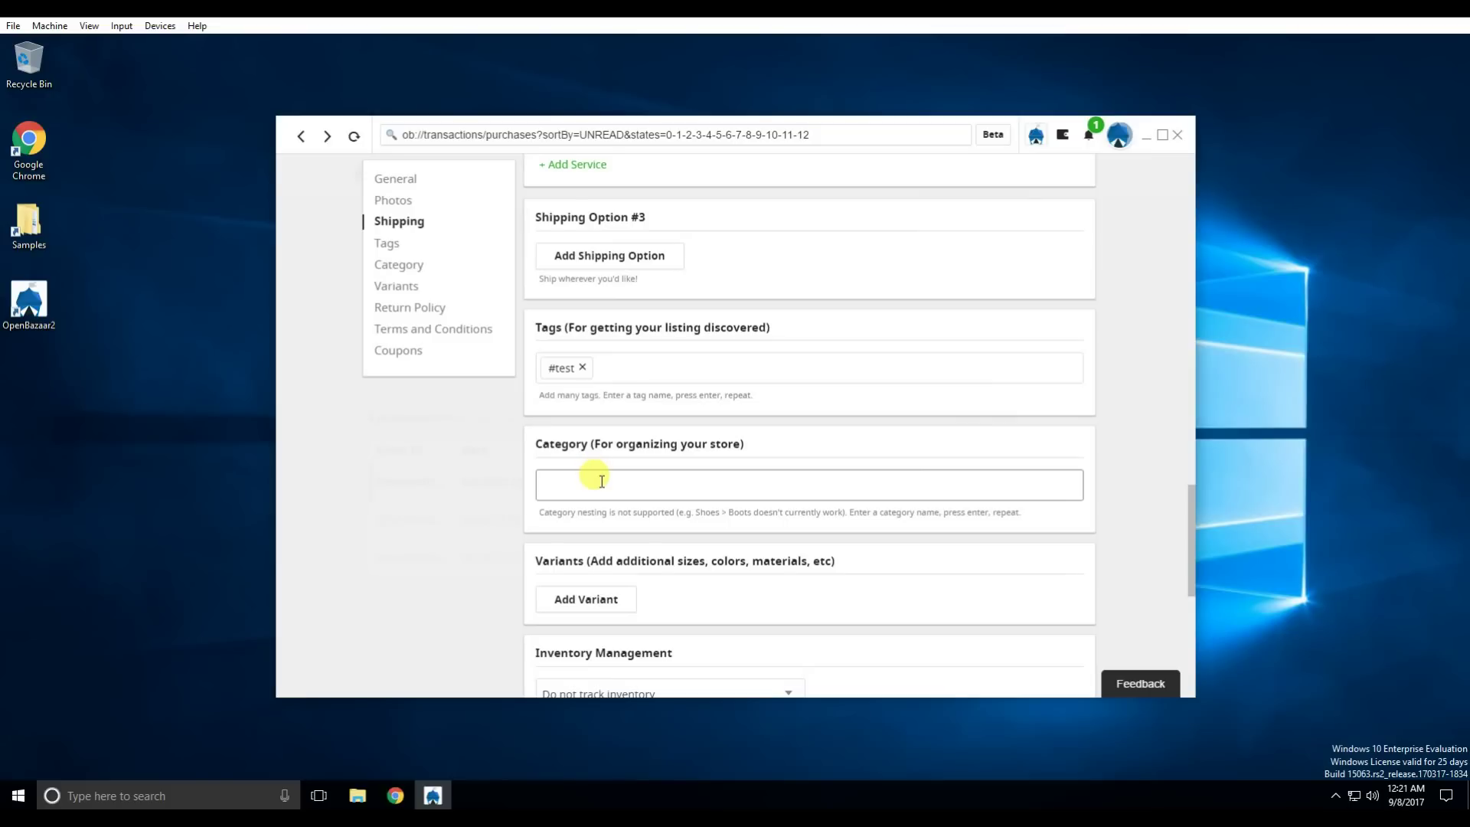
Step: Add a variant titled "Size" to the listing with the choices Small, Medium and Large
scroll(601, 481, "down", 2)
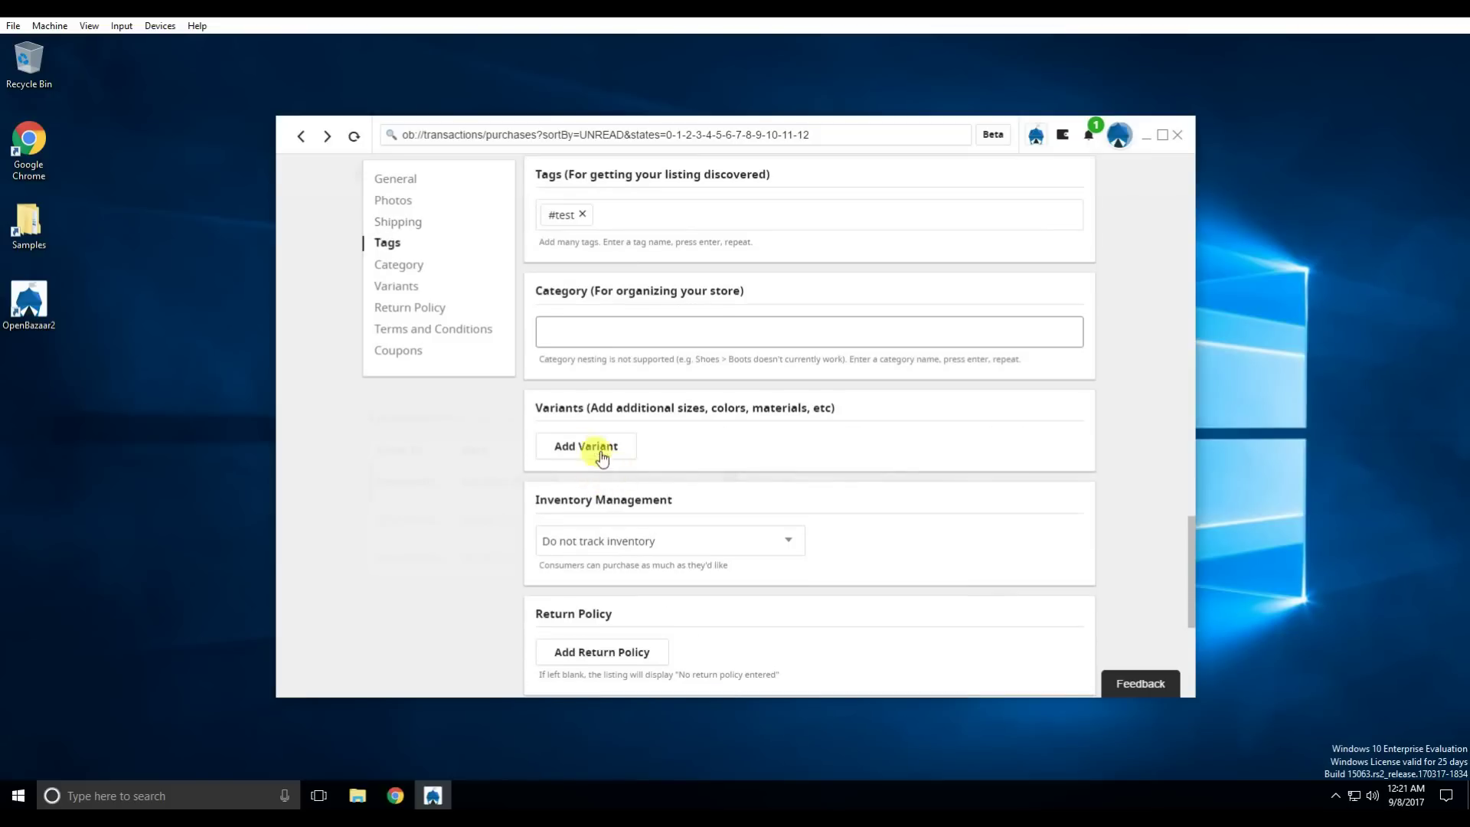
left_click(588, 446)
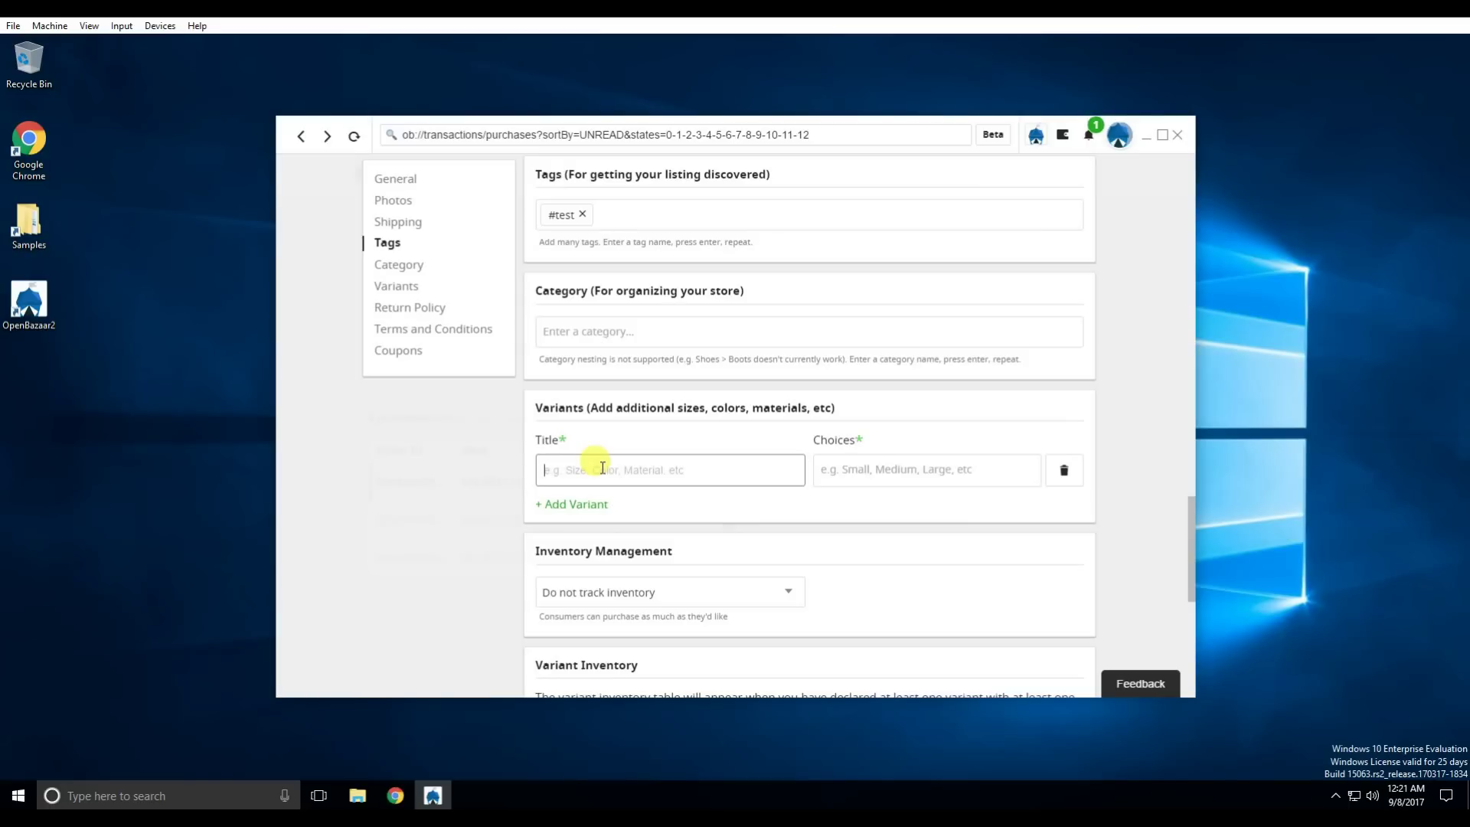
type("Size")
left_click(870, 468)
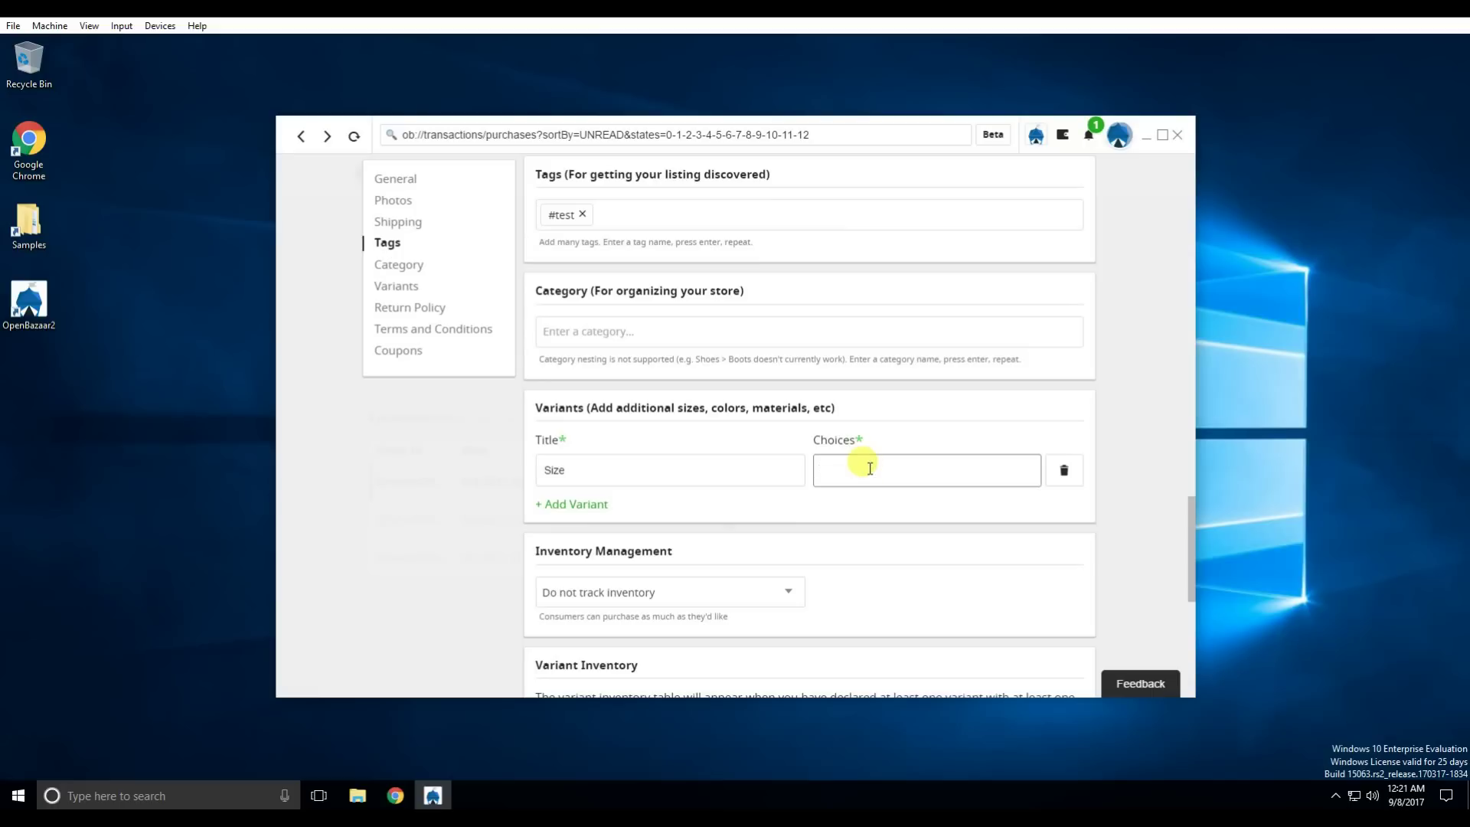
type("Small")
key("Return")
type("Mediu")
type("m")
key("Return")
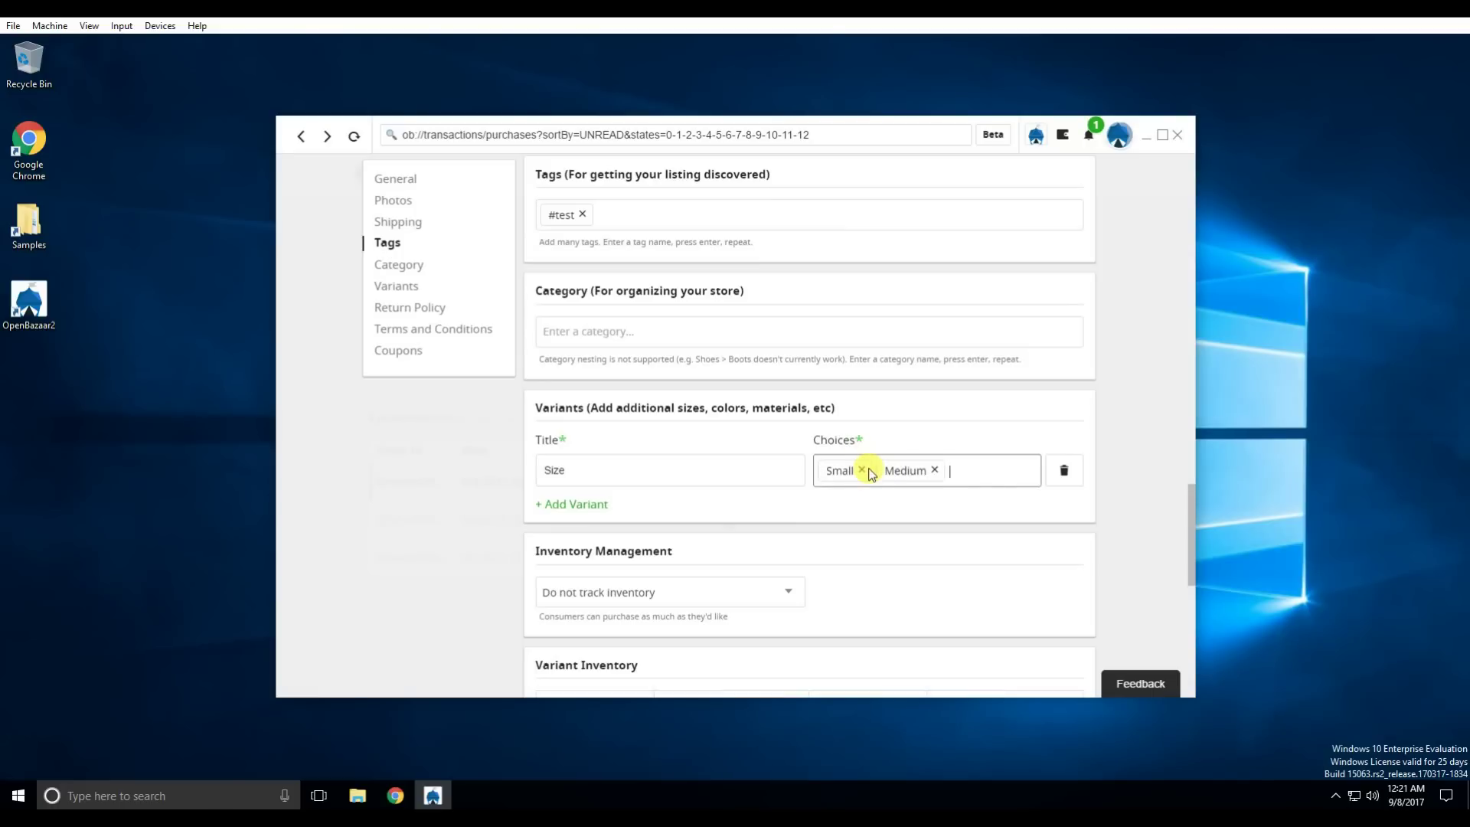
type("Large")
key("Return")
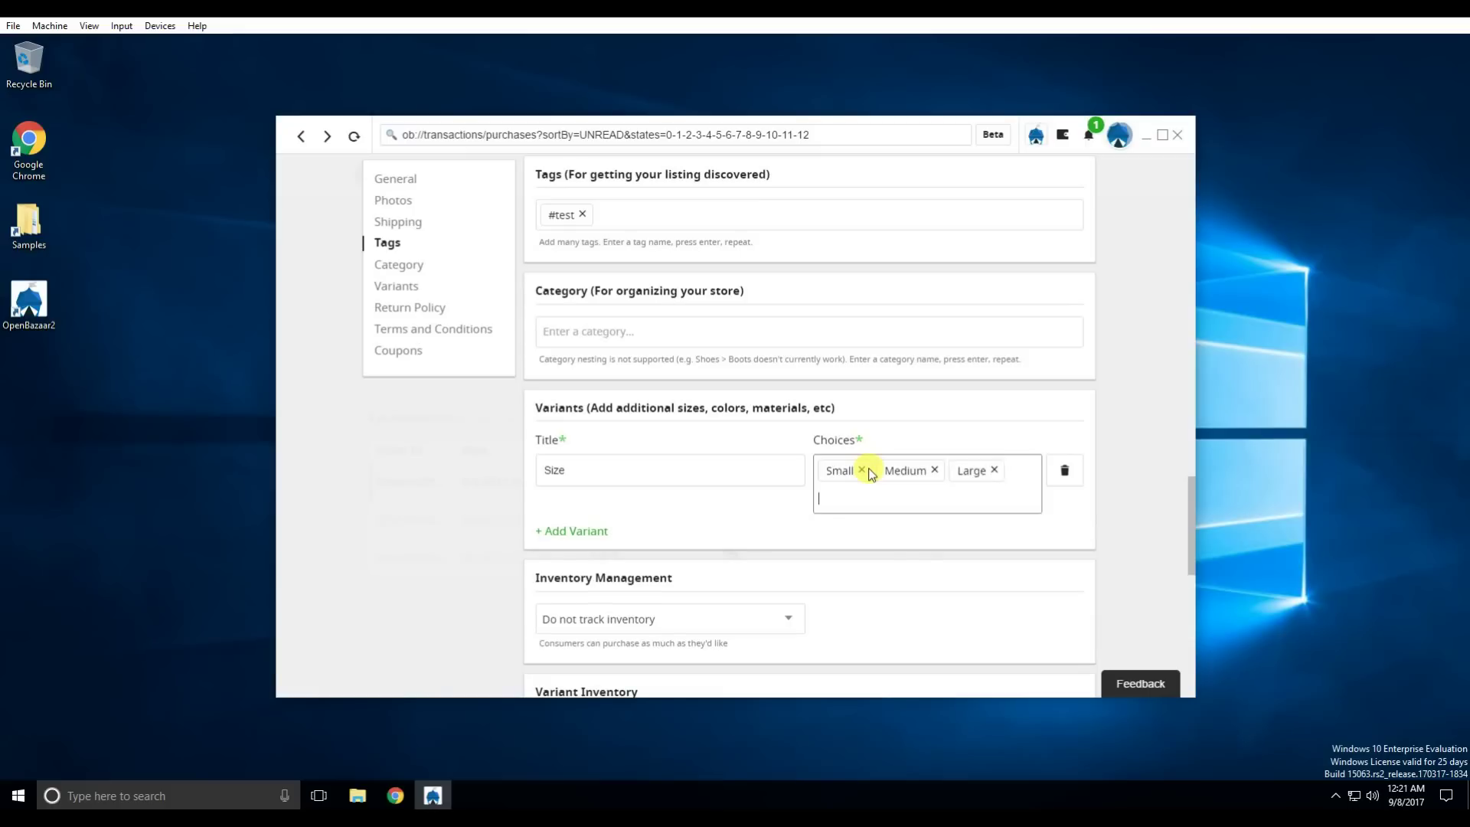
Step: Add a second variant titled "Color" to the listing with the choices Blue, Yellow and White
left_click(565, 531)
type("Color")
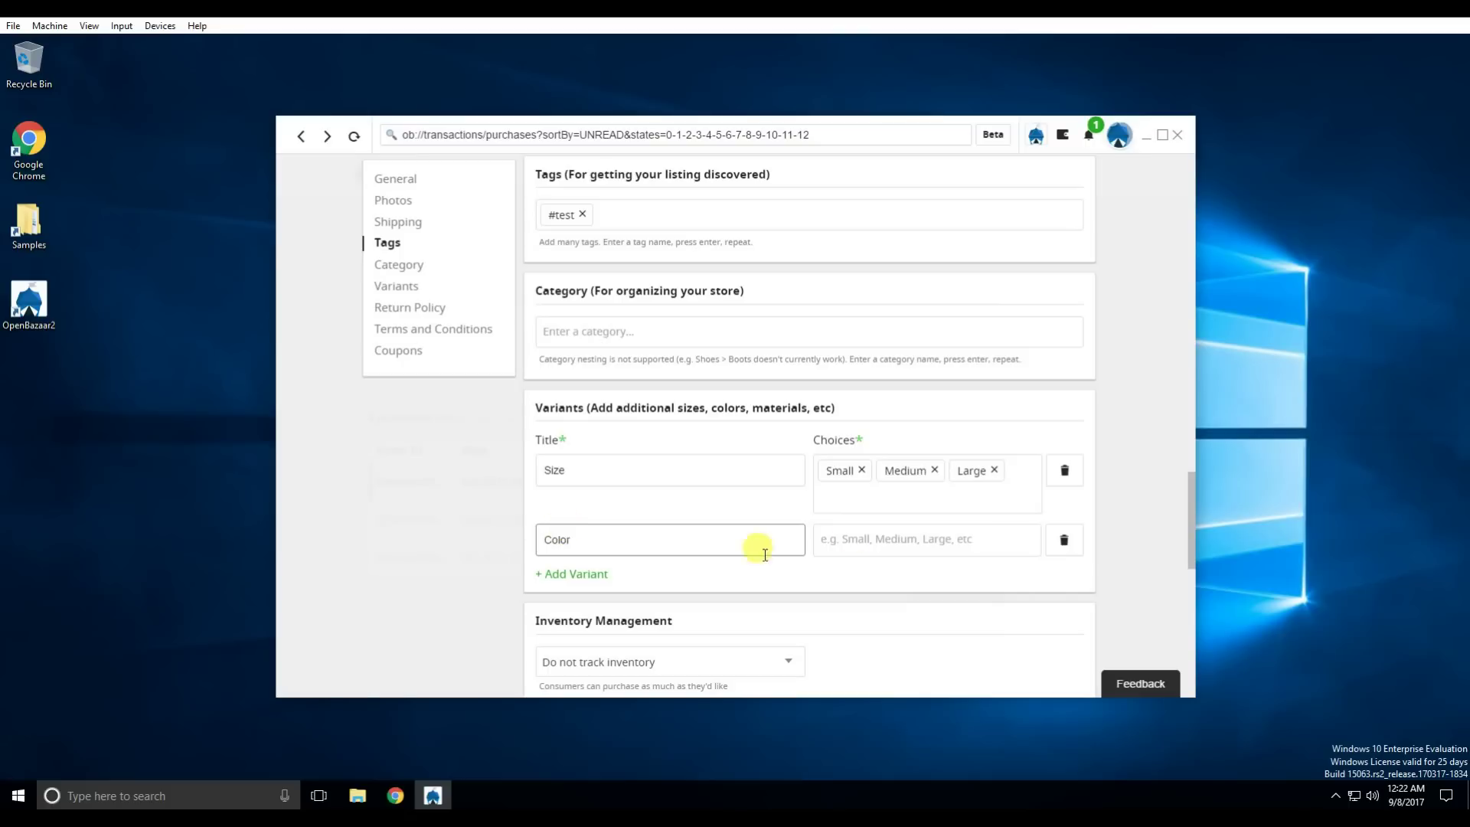
left_click(913, 538)
type("Blue")
key("Return")
type("Yellow")
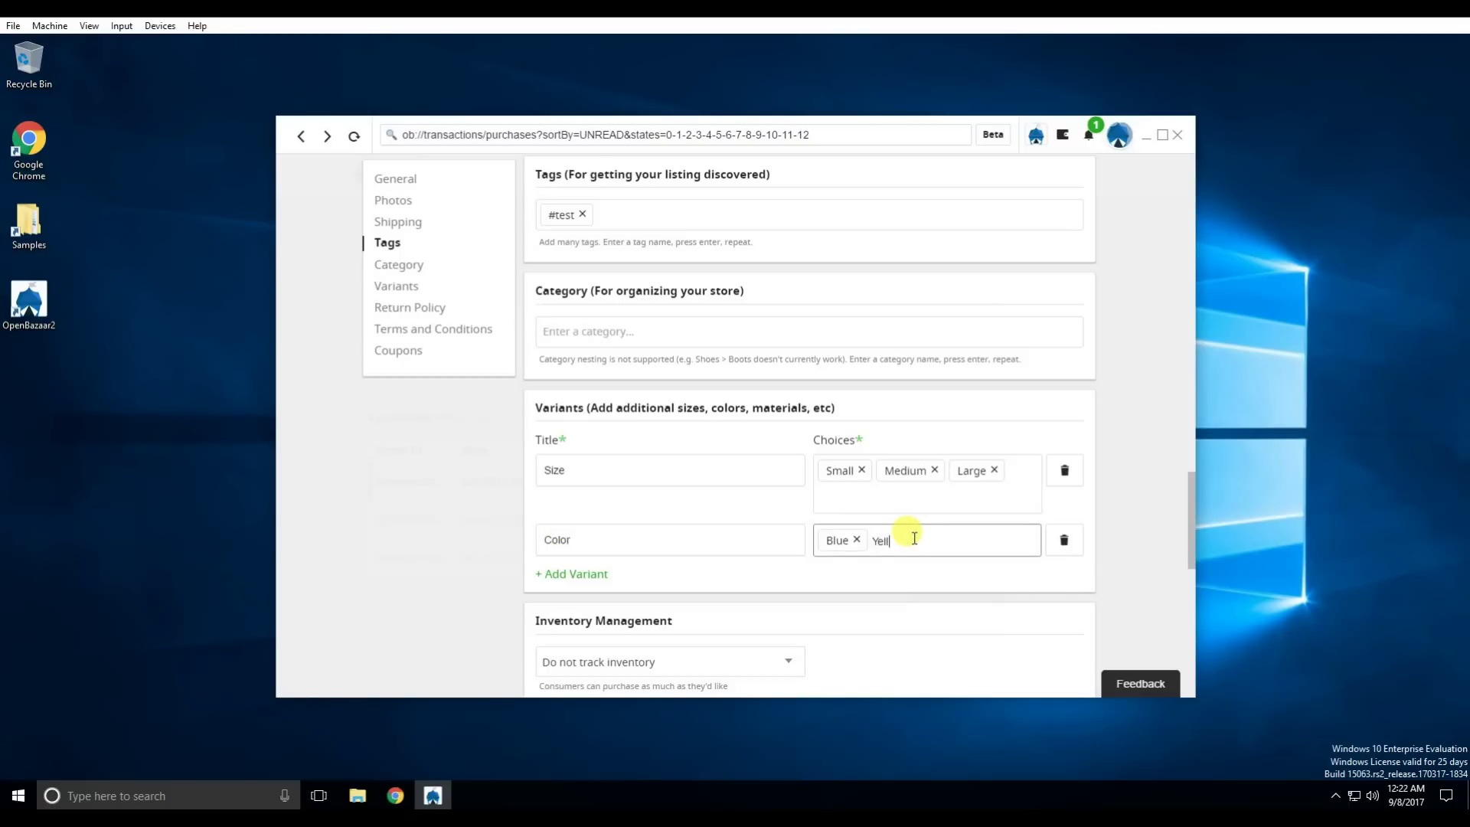
key("Return")
type("White")
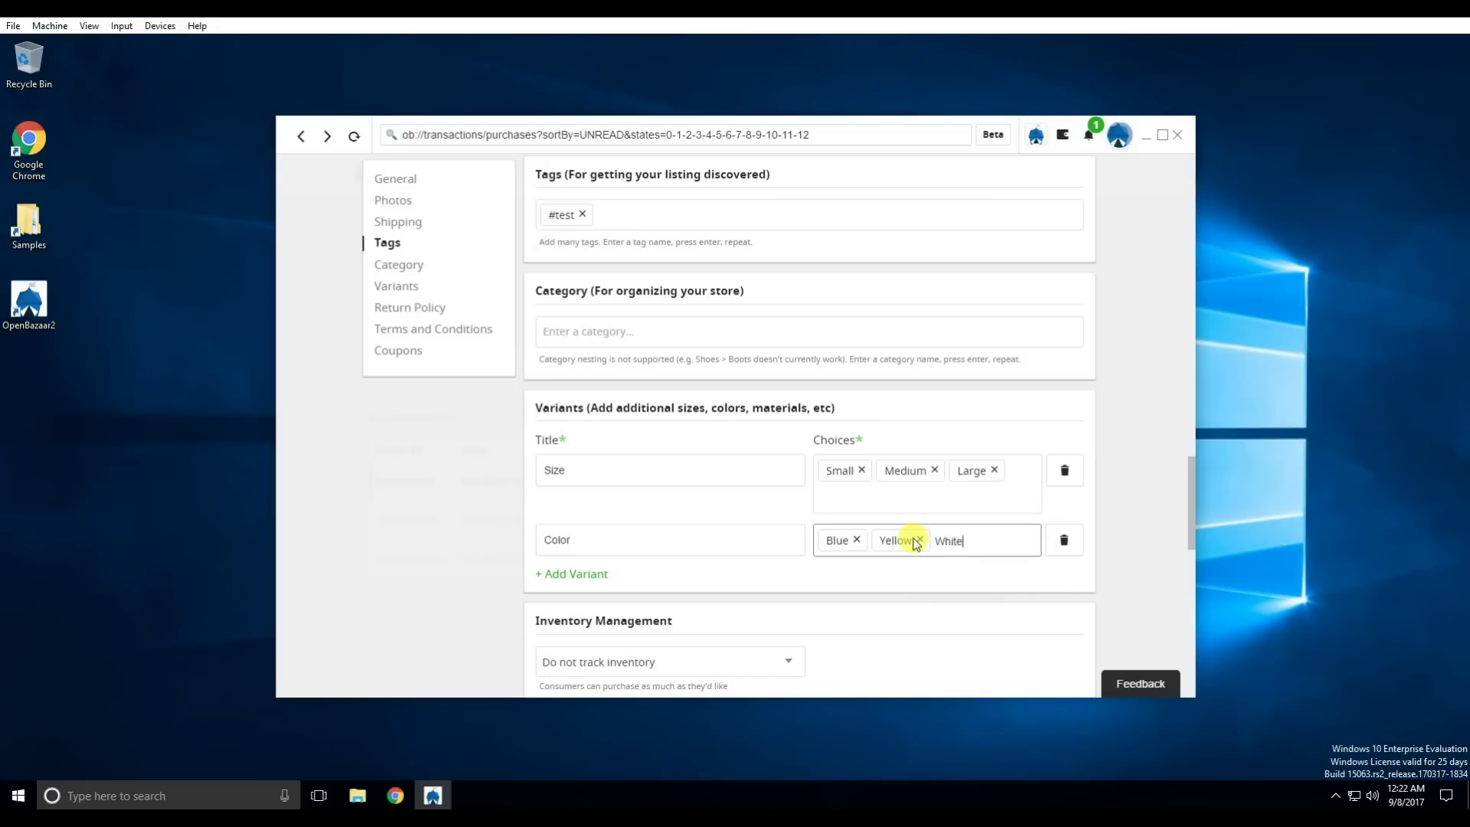
key("Return")
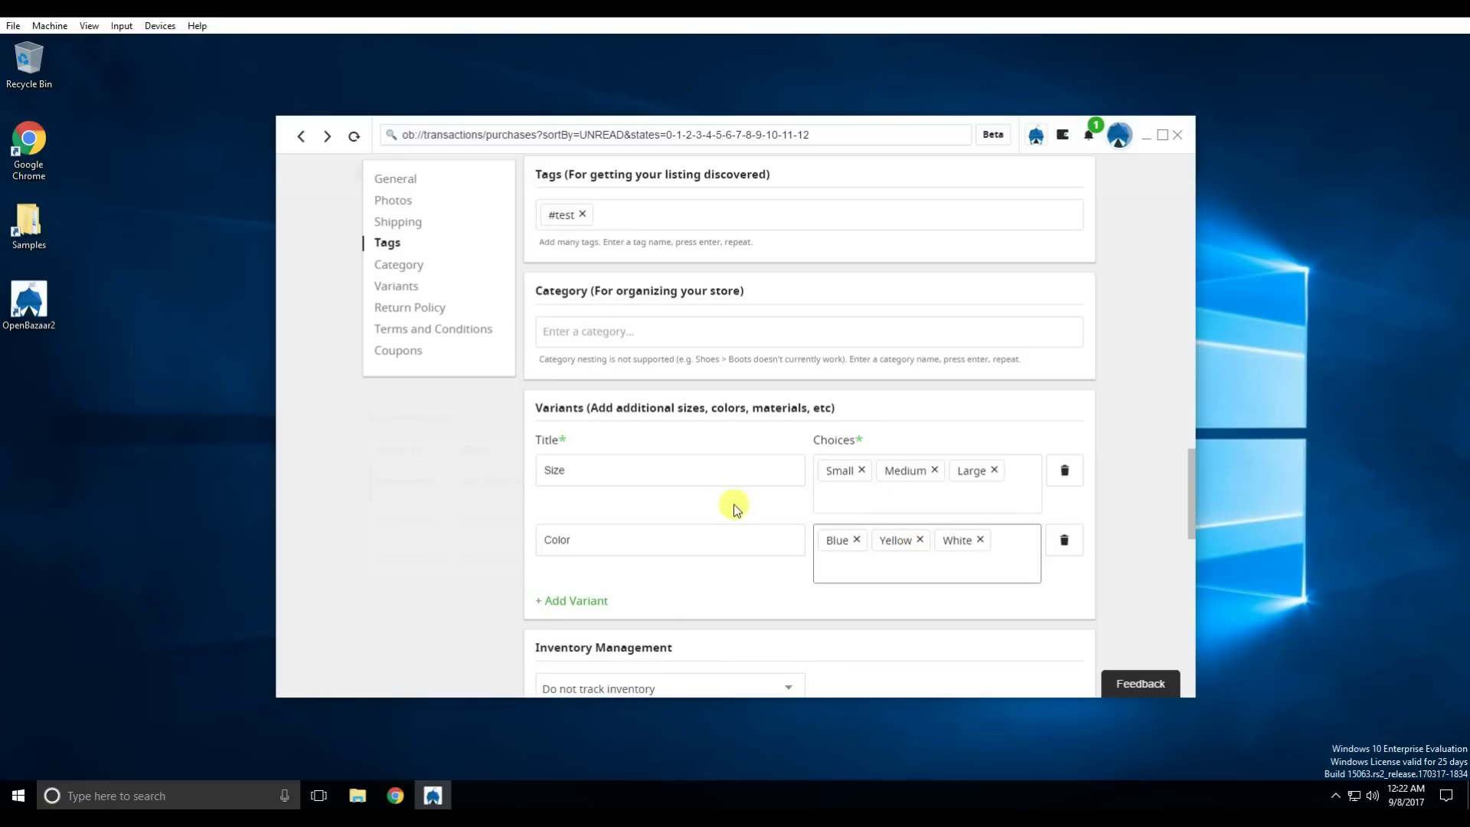
Step: Set the listing's inventory management to Track Inventory for its variant combinations
scroll(684, 498, "down", 4)
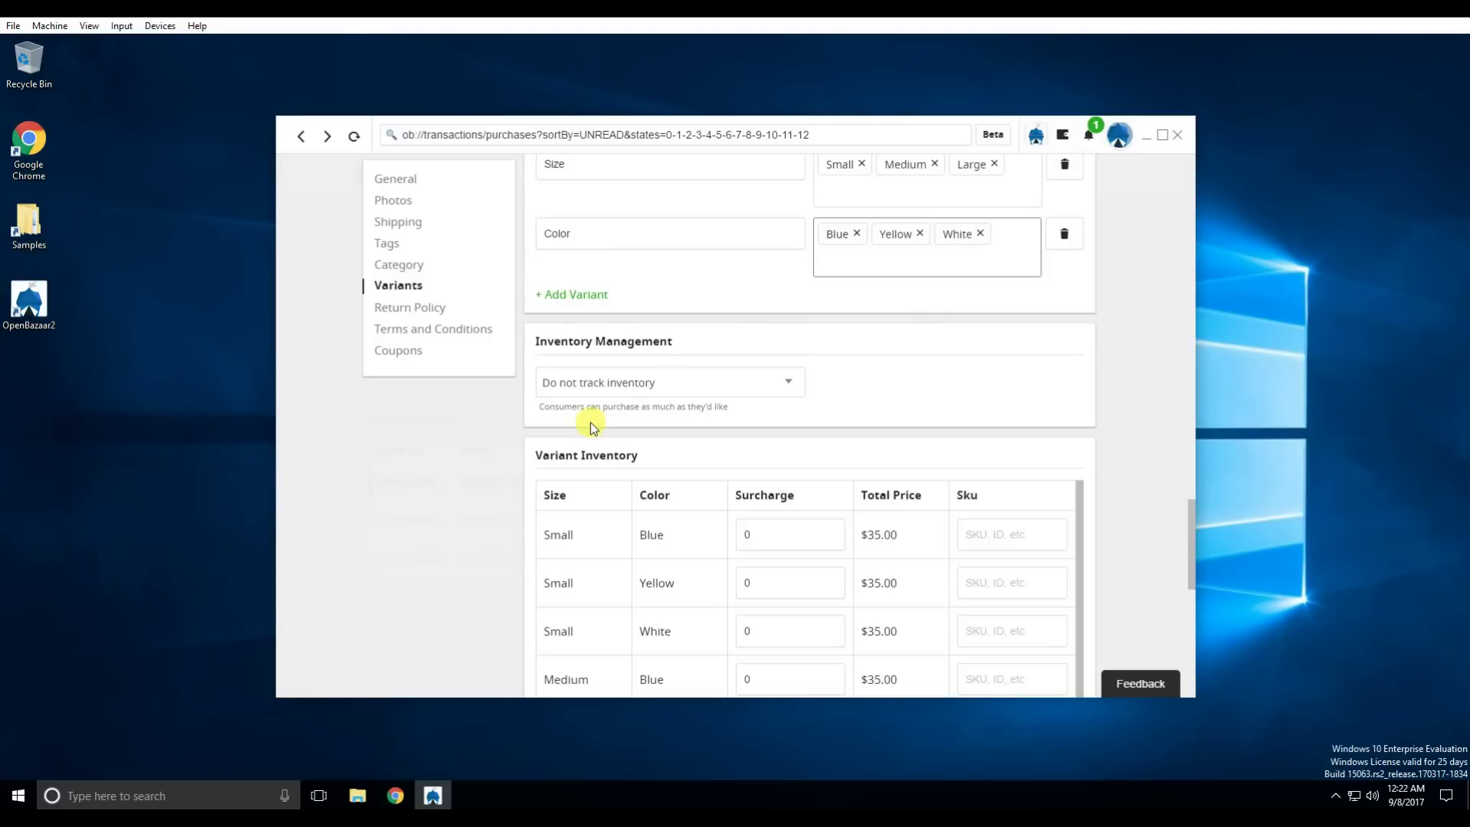
left_click(679, 387)
scroll(766, 383, "down", 2)
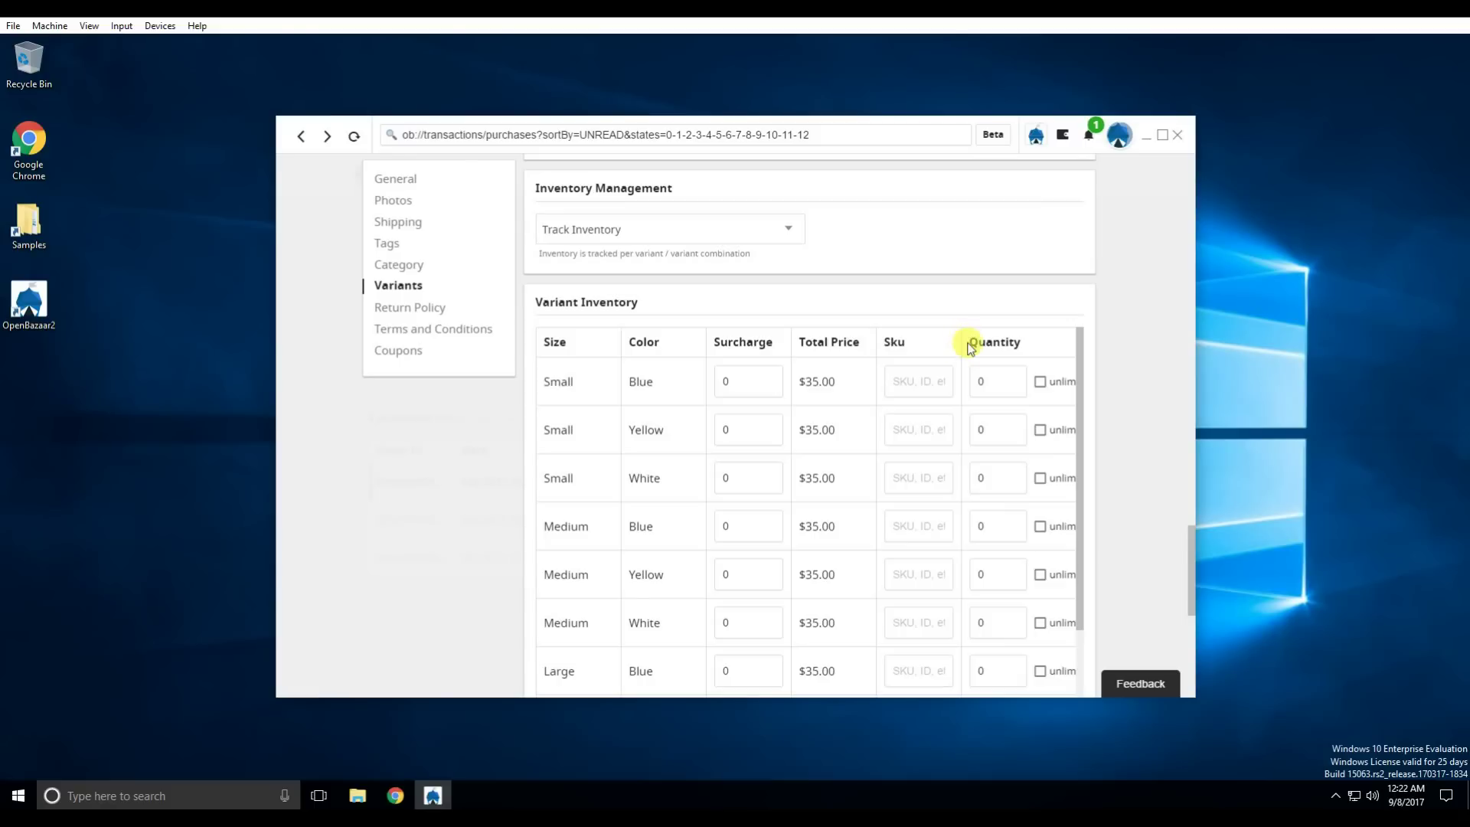
scroll(984, 337, "down", 2)
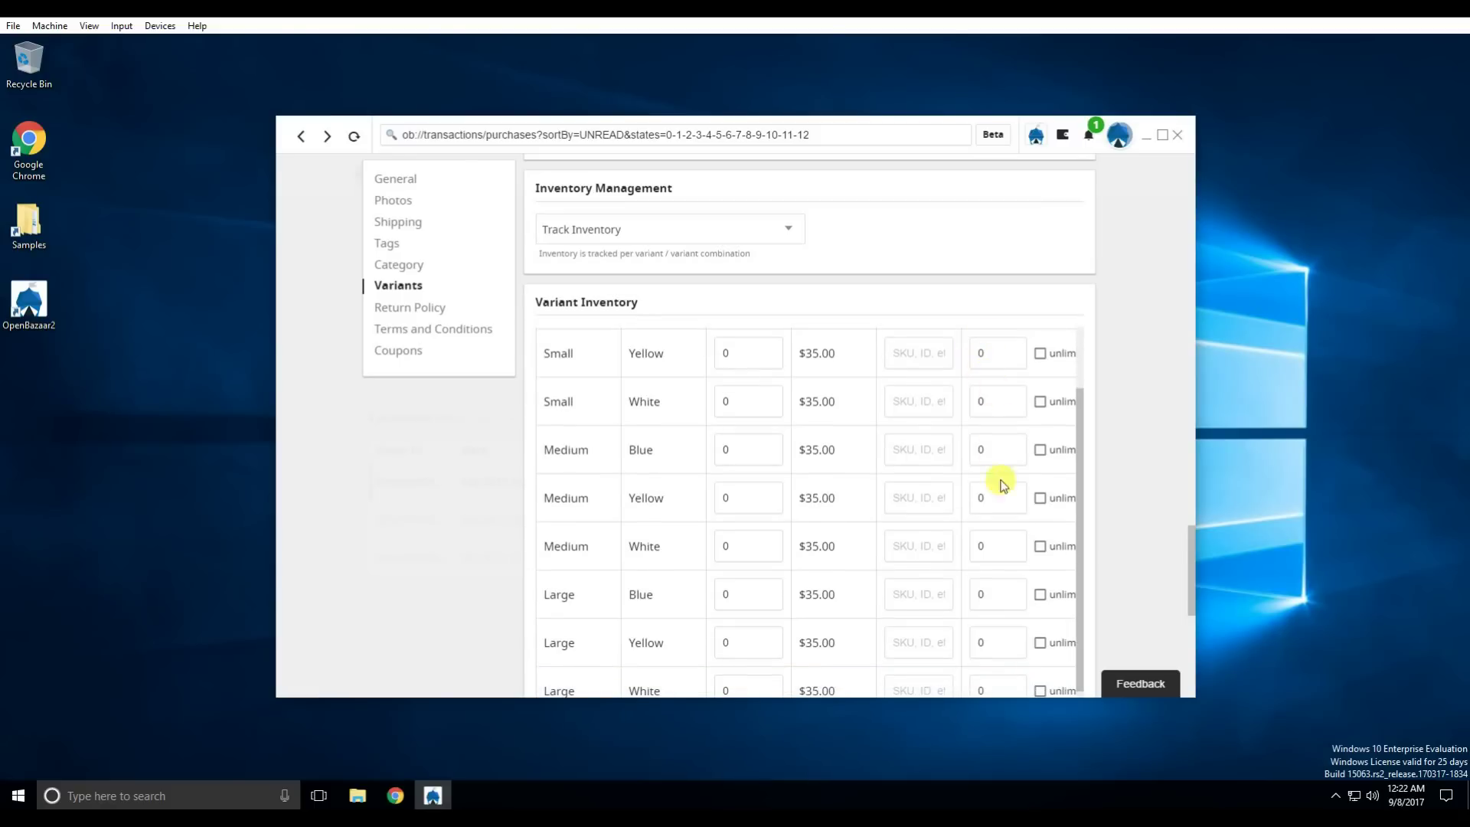
scroll(999, 635, "down", 1)
scroll(999, 615, "up", 4)
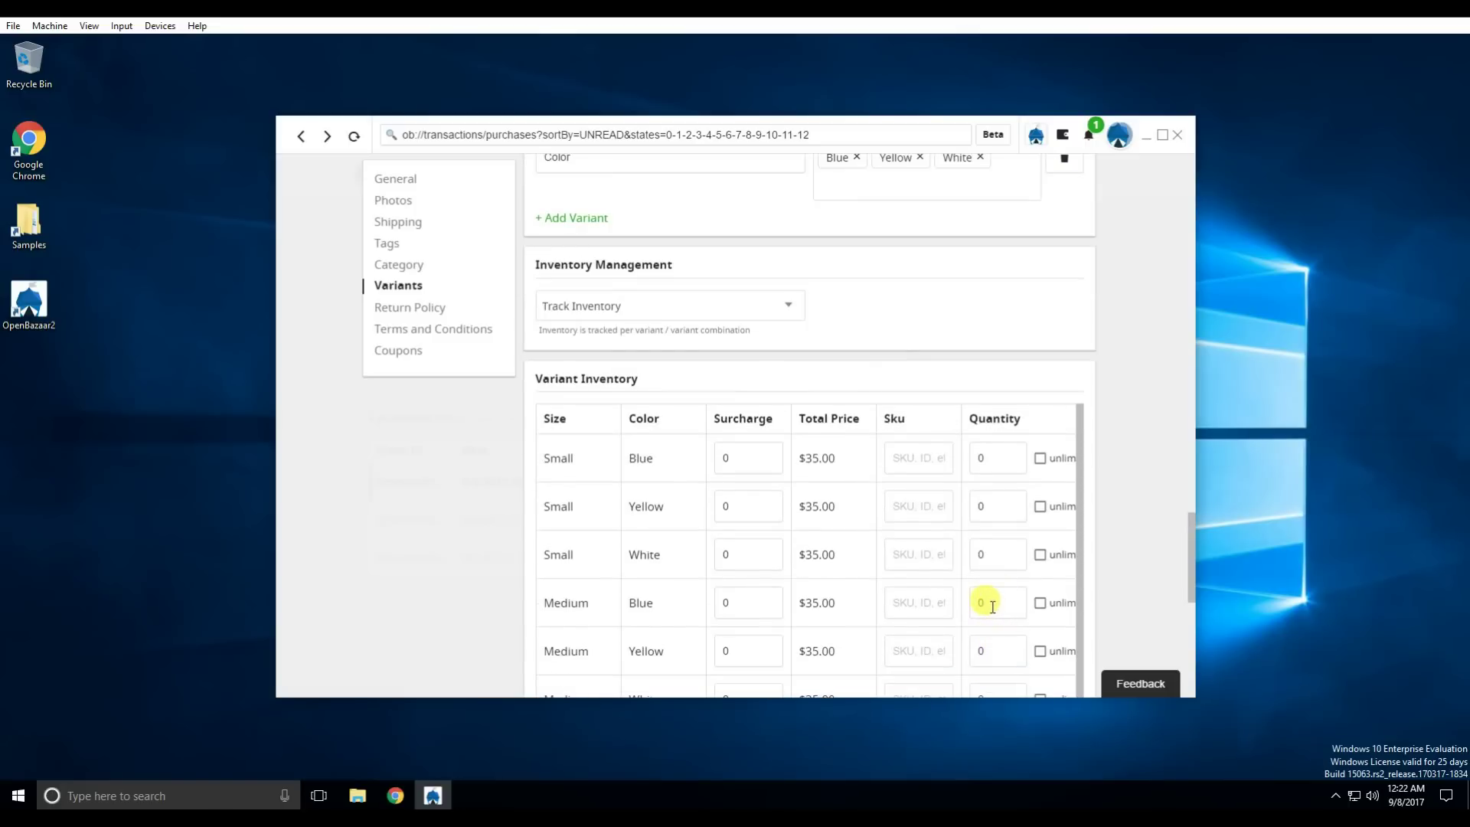
Step: Set a surcharge of 2 on the Large Blue, Large Yellow and Large White combinations in the variant inventory
scroll(740, 464, "down", 3)
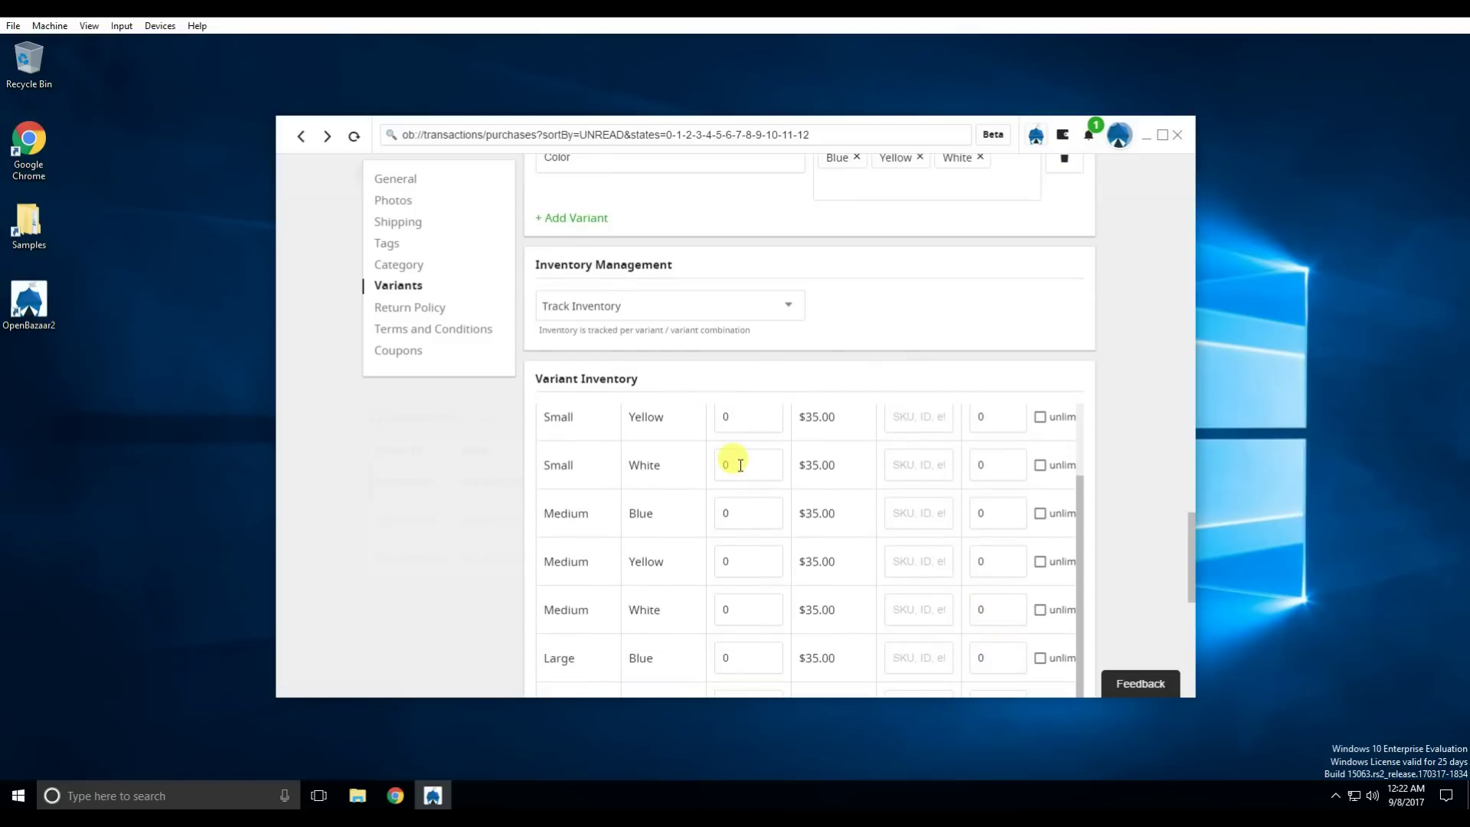
scroll(742, 526, "up", 2)
scroll(746, 525, "down", 2)
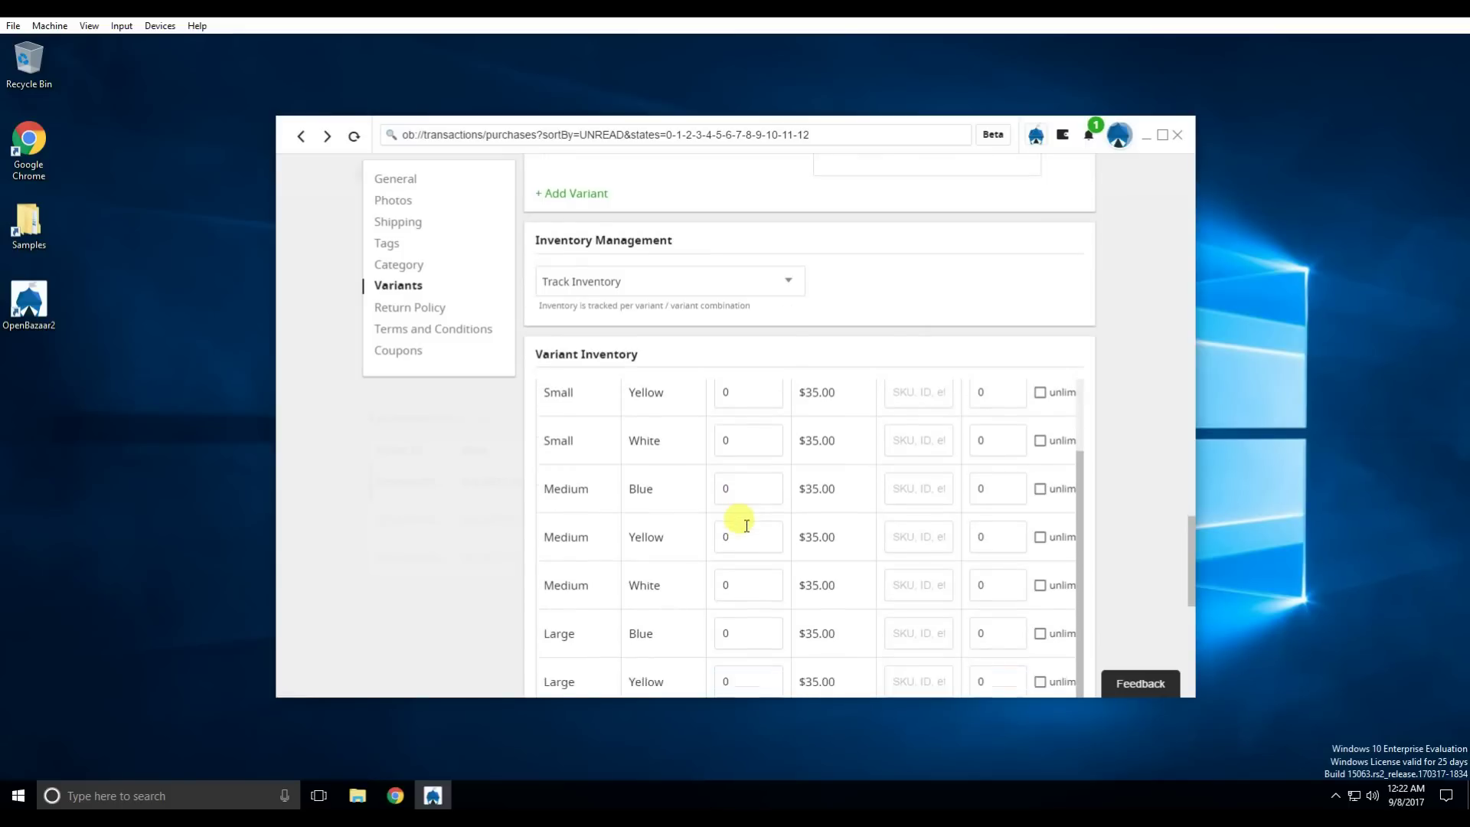
double_click(744, 509)
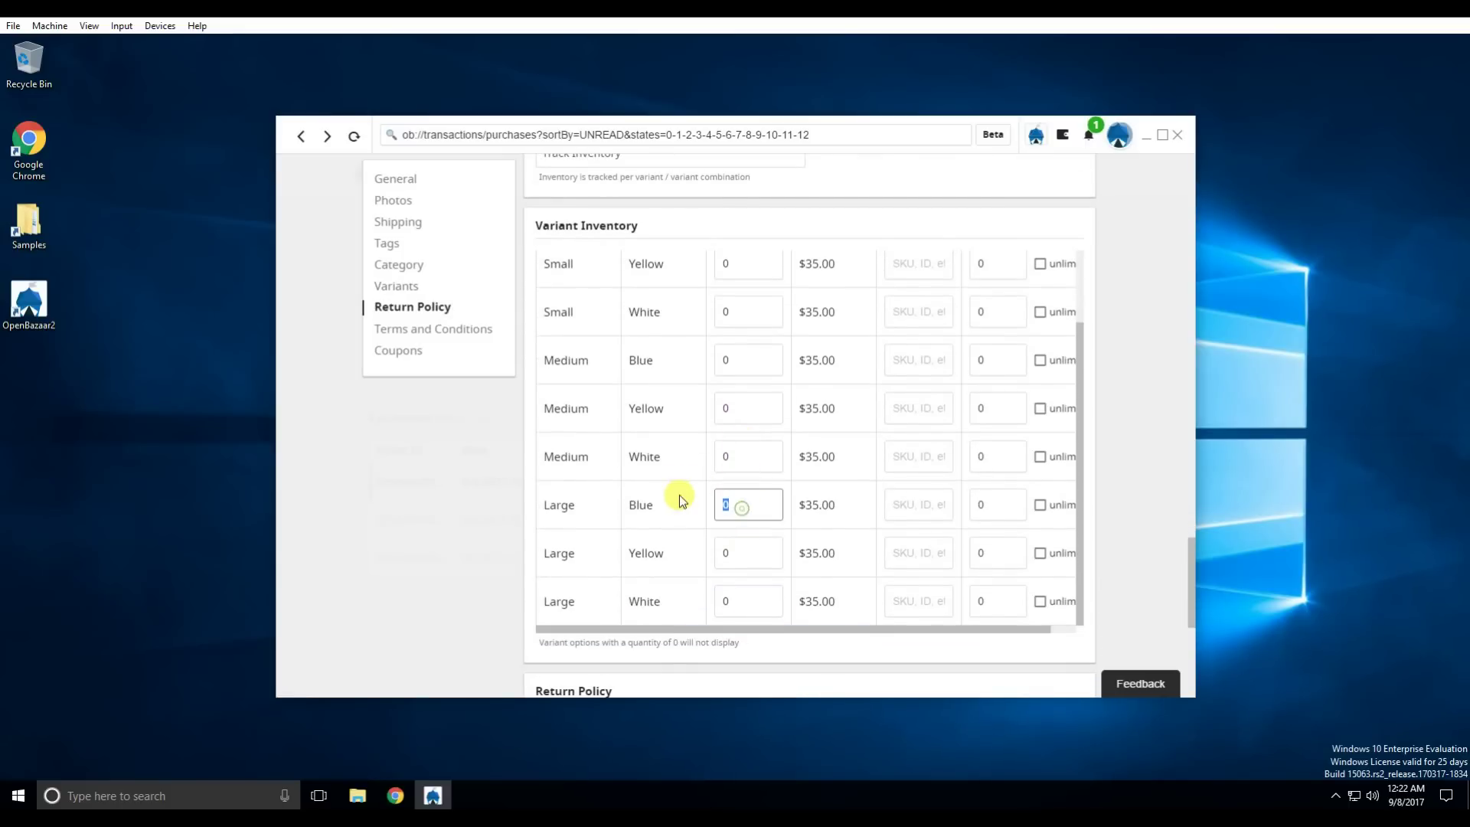
type("2")
double_click(736, 551)
type("2")
double_click(731, 599)
type("2")
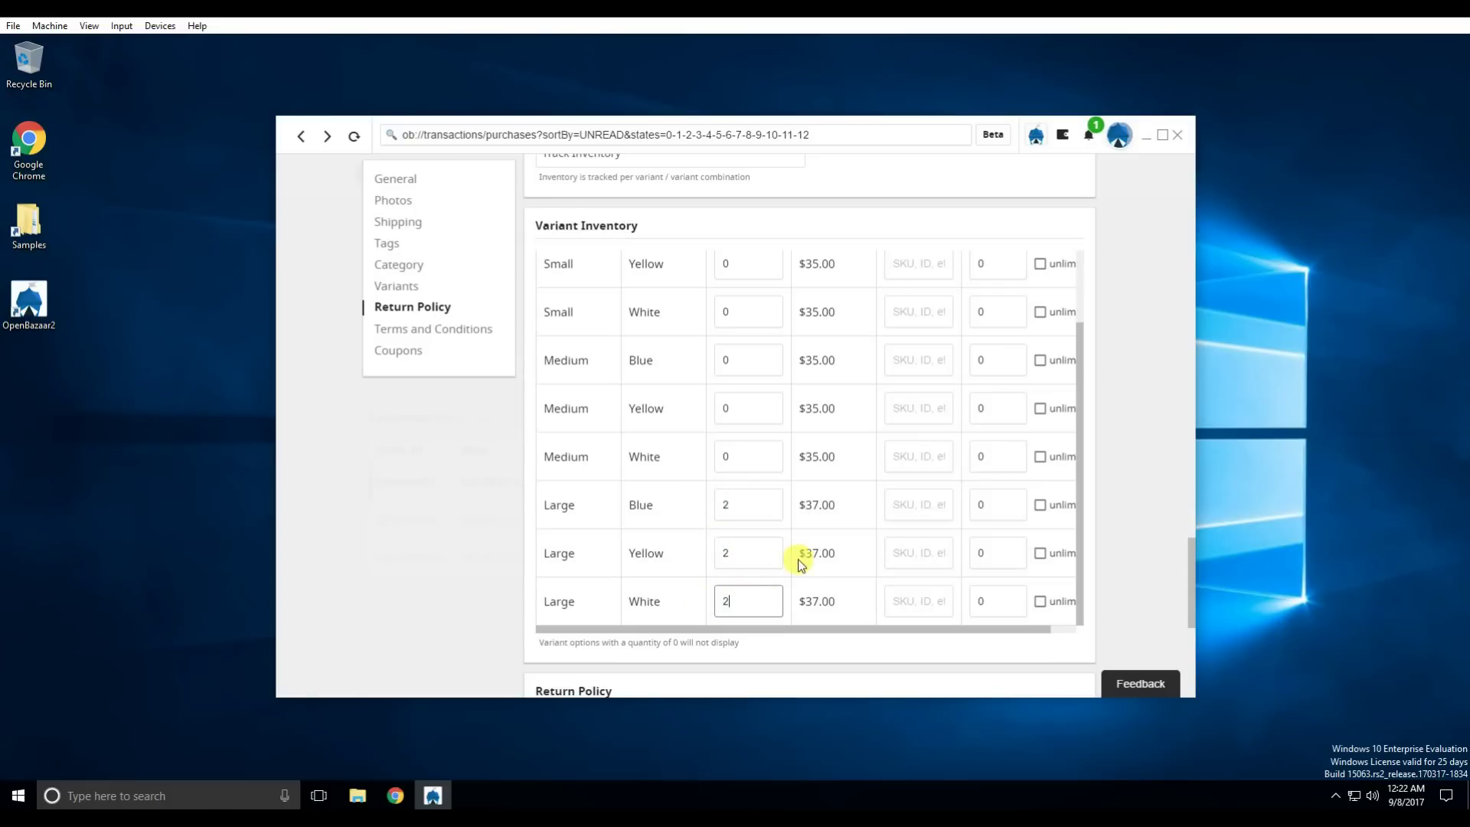
Step: Set the stock quantity to 5, not unlimited, for all size and color combinations in the variant inventory
scroll(798, 559, "down", 1)
scroll(834, 507, "up", 2)
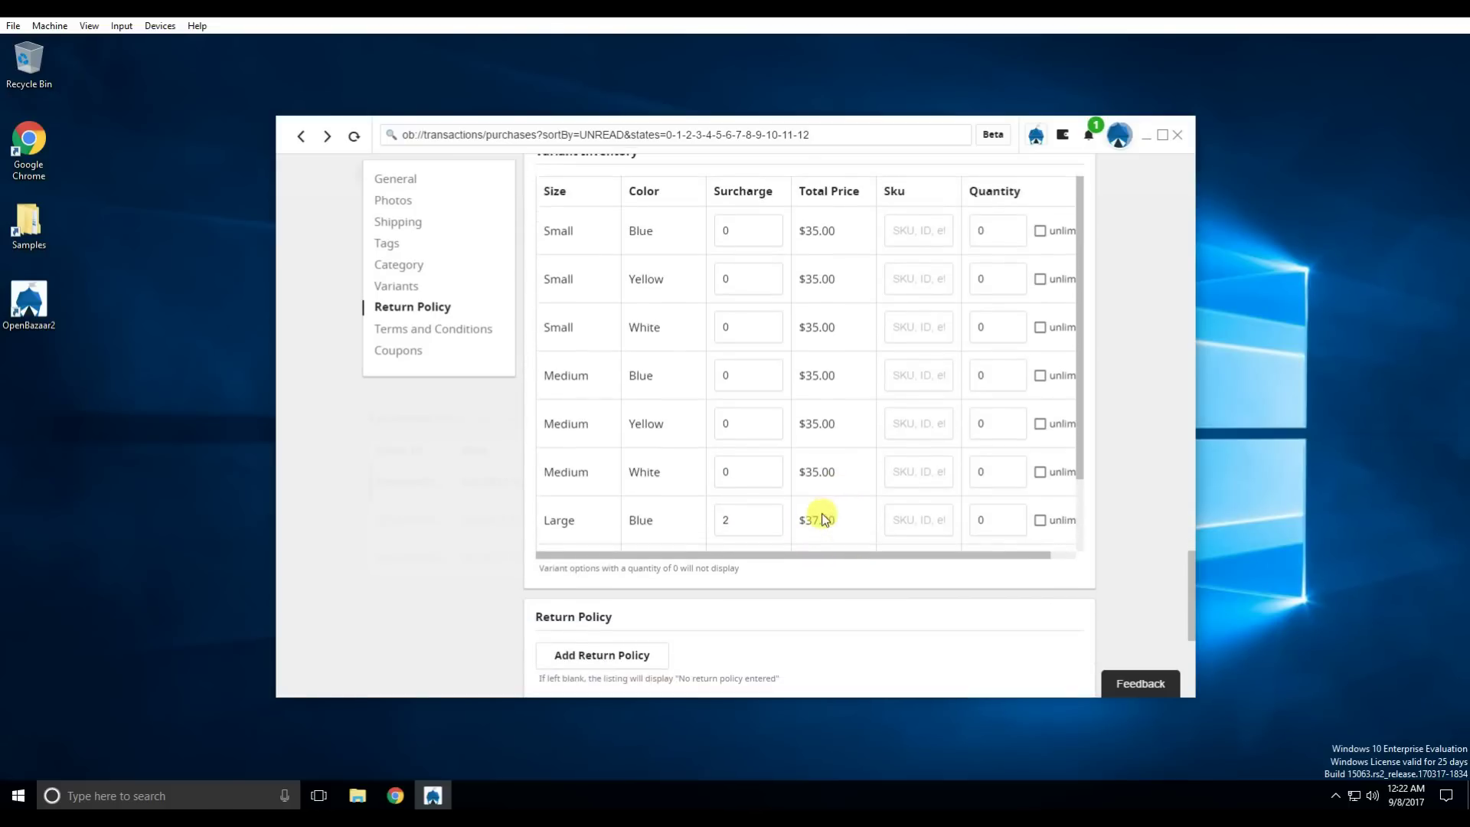
scroll(823, 519, "up", 1)
double_click(986, 305)
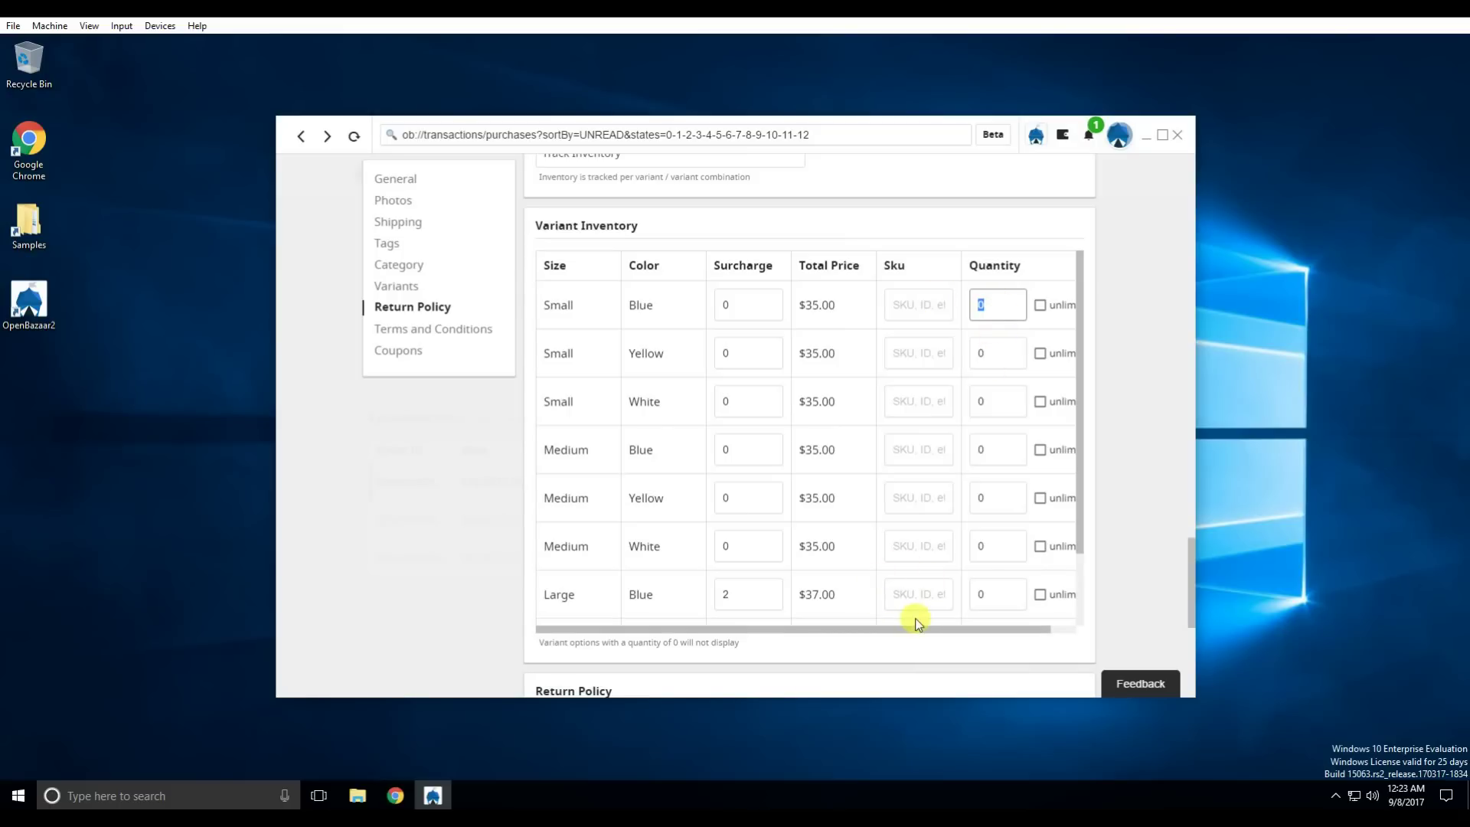
left_click_drag(916, 628, 975, 619)
left_click(1014, 307)
left_click(1013, 306)
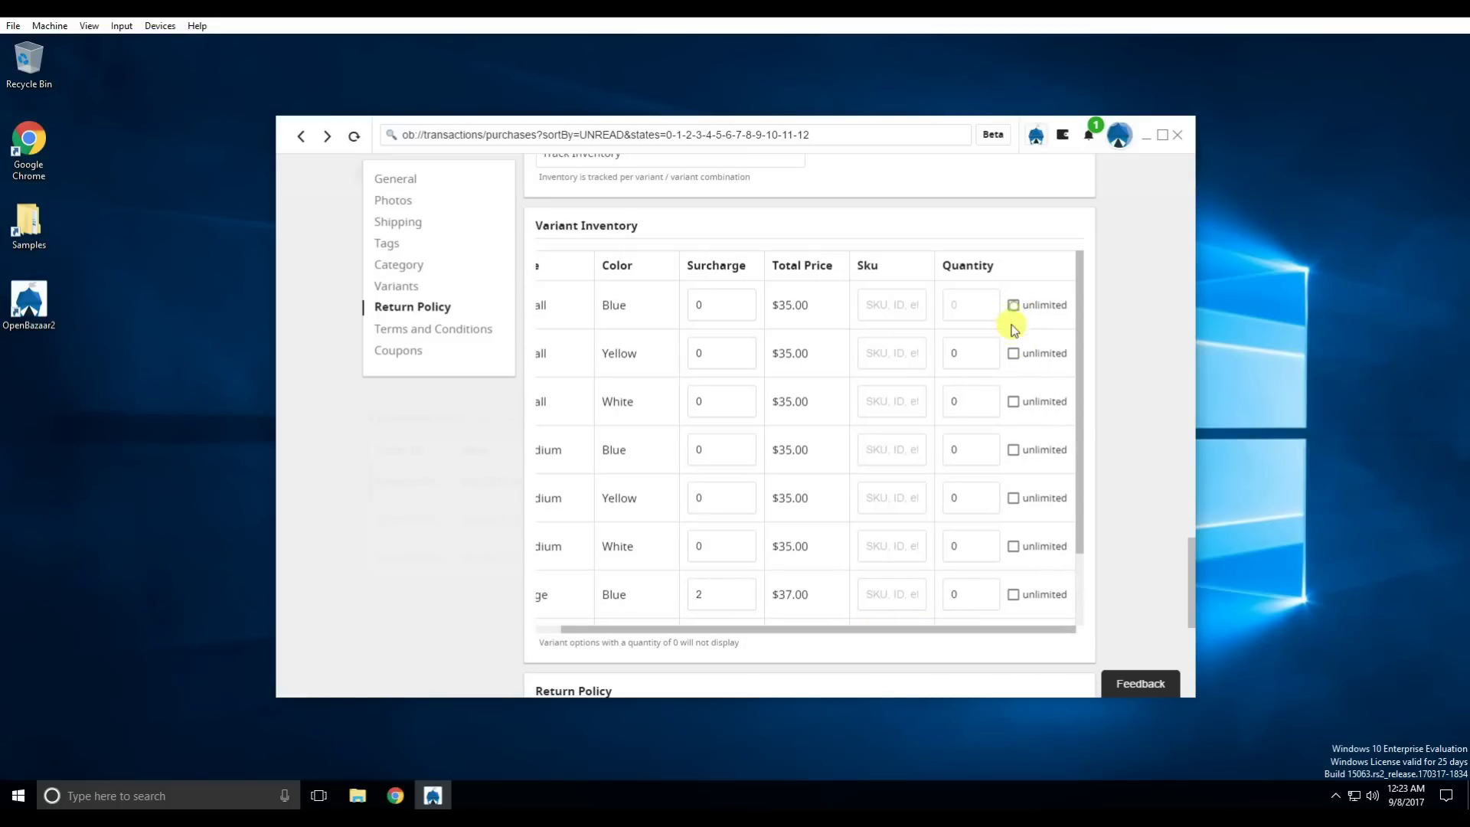
left_click(949, 303)
type("5")
left_click(957, 353)
type("5")
left_click(957, 399)
type("5")
left_click(957, 453)
type("5")
left_click(948, 498)
type("5")
scroll(946, 509, "down", 2)
left_click(964, 452)
type("5")
left_click(949, 503)
type("5")
left_click(951, 551)
scroll(955, 303, "up", 2)
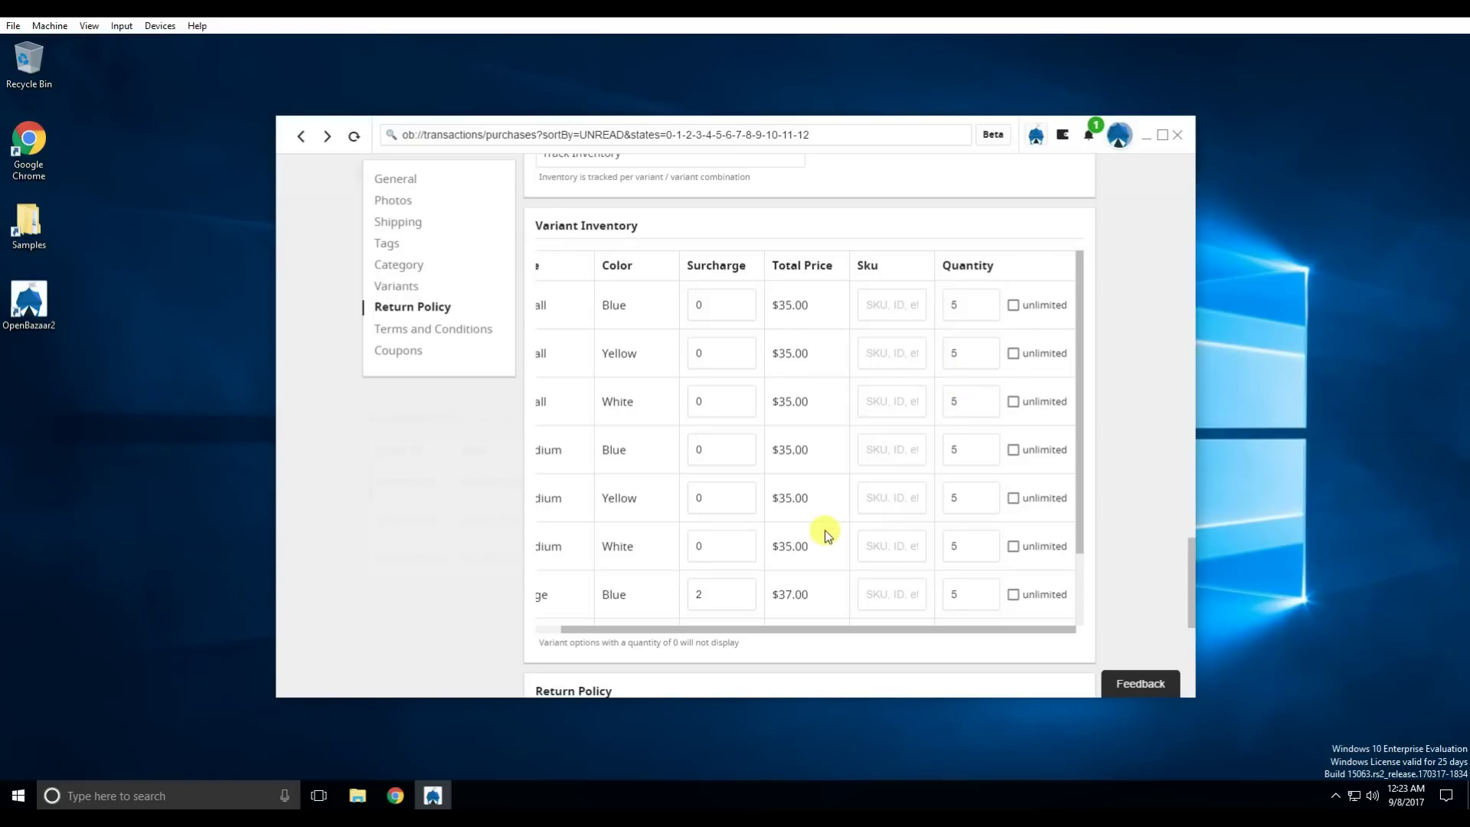
scroll(823, 531, "down", 1)
scroll(917, 501, "up", 3)
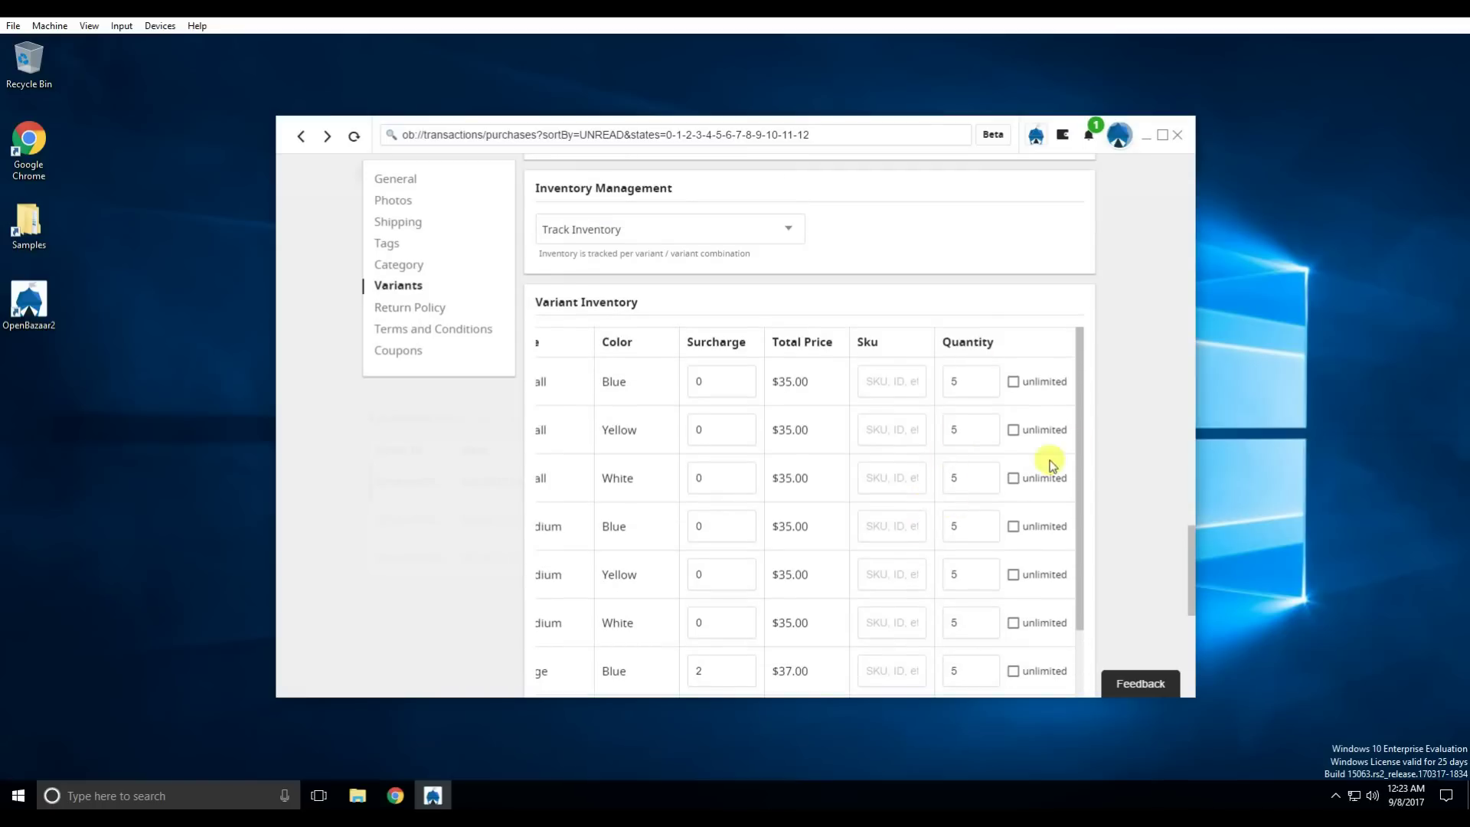
scroll(886, 614, "down", 5)
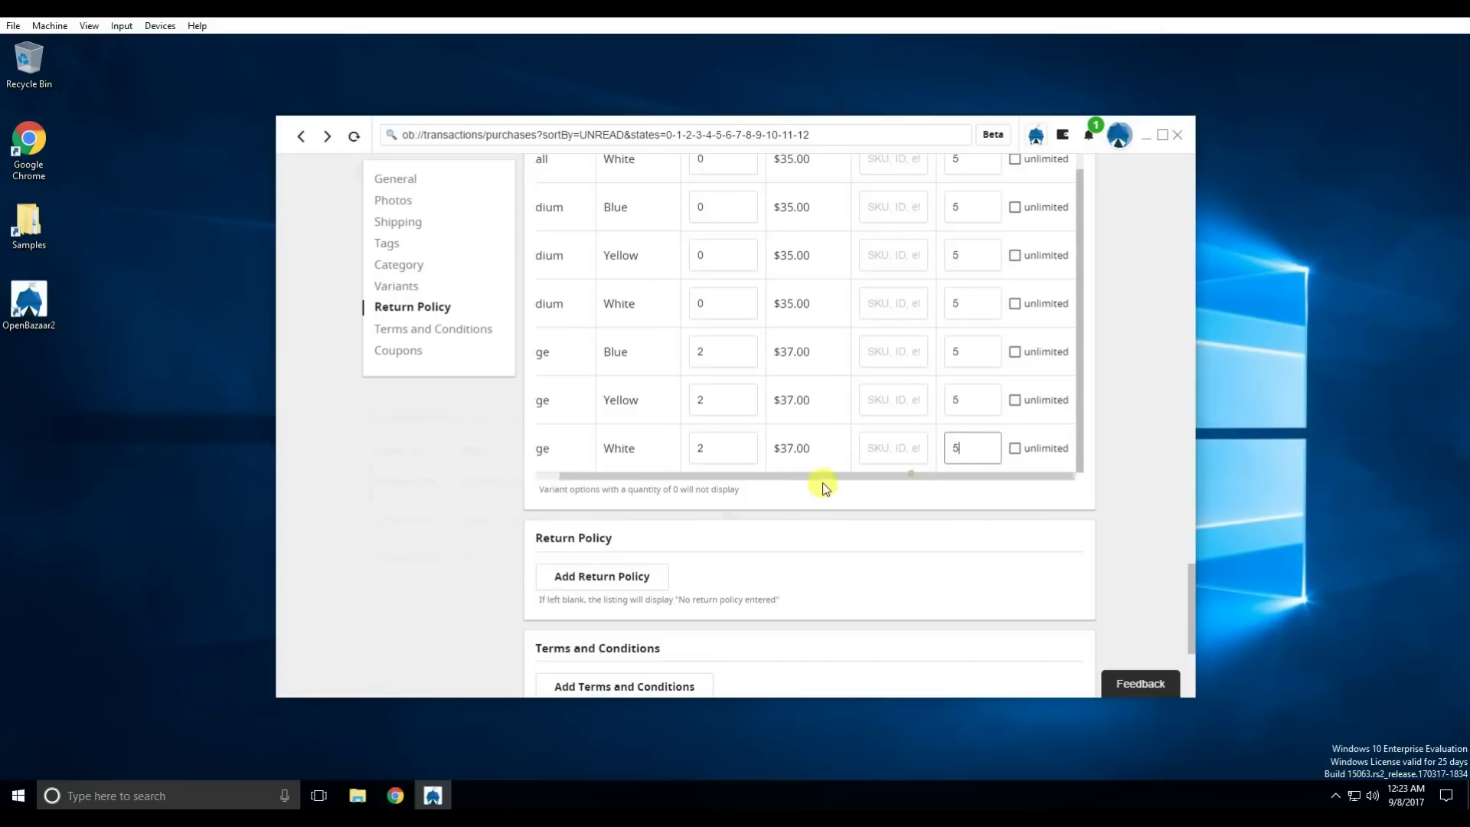
scroll(820, 482, "left", 1)
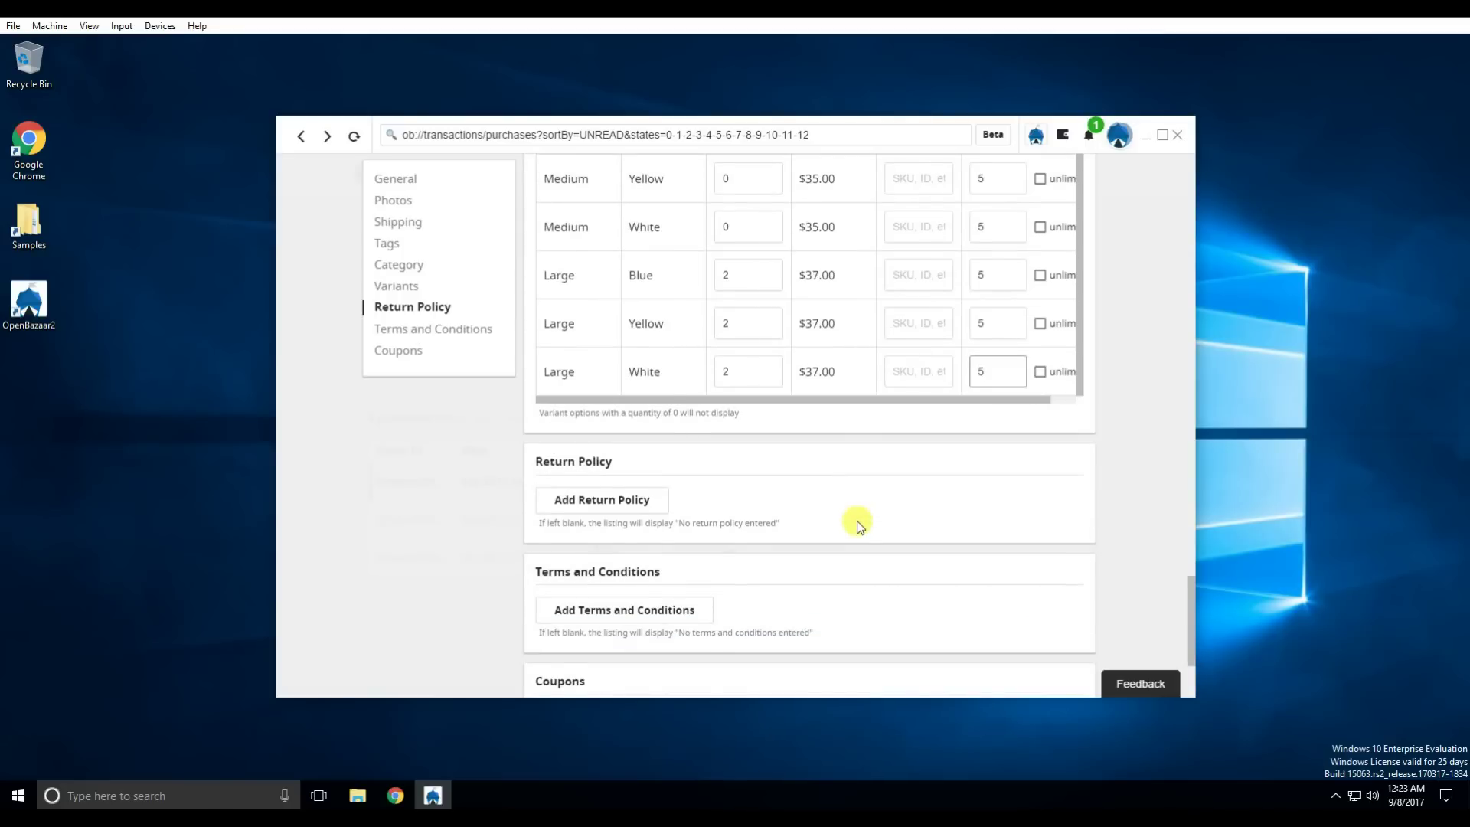
Step: Add a coupon titled "coupon #1" with the code "usethiscode" and a discount of 10 percent
scroll(859, 525, "down", 2)
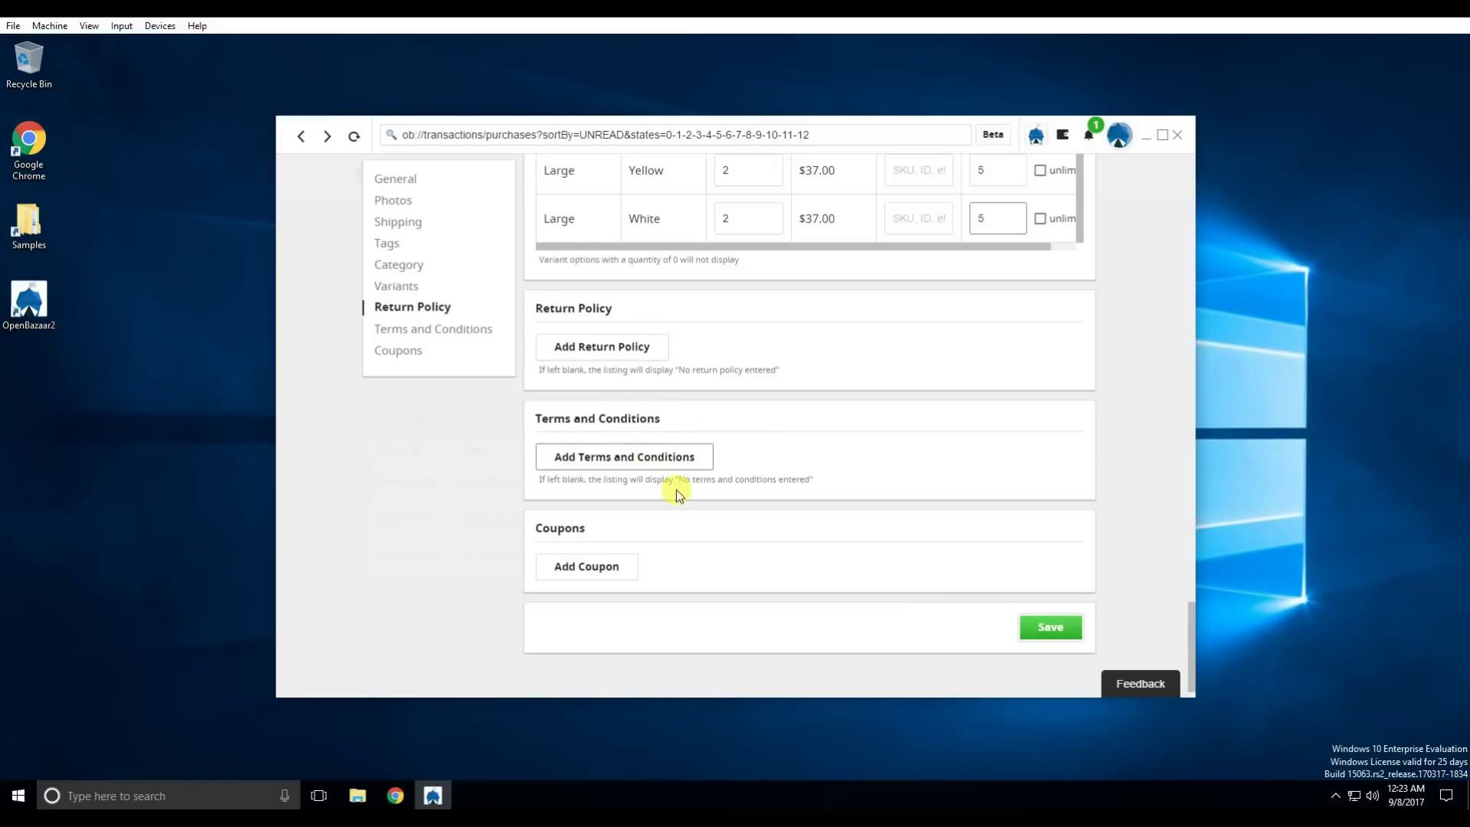
left_click(558, 568)
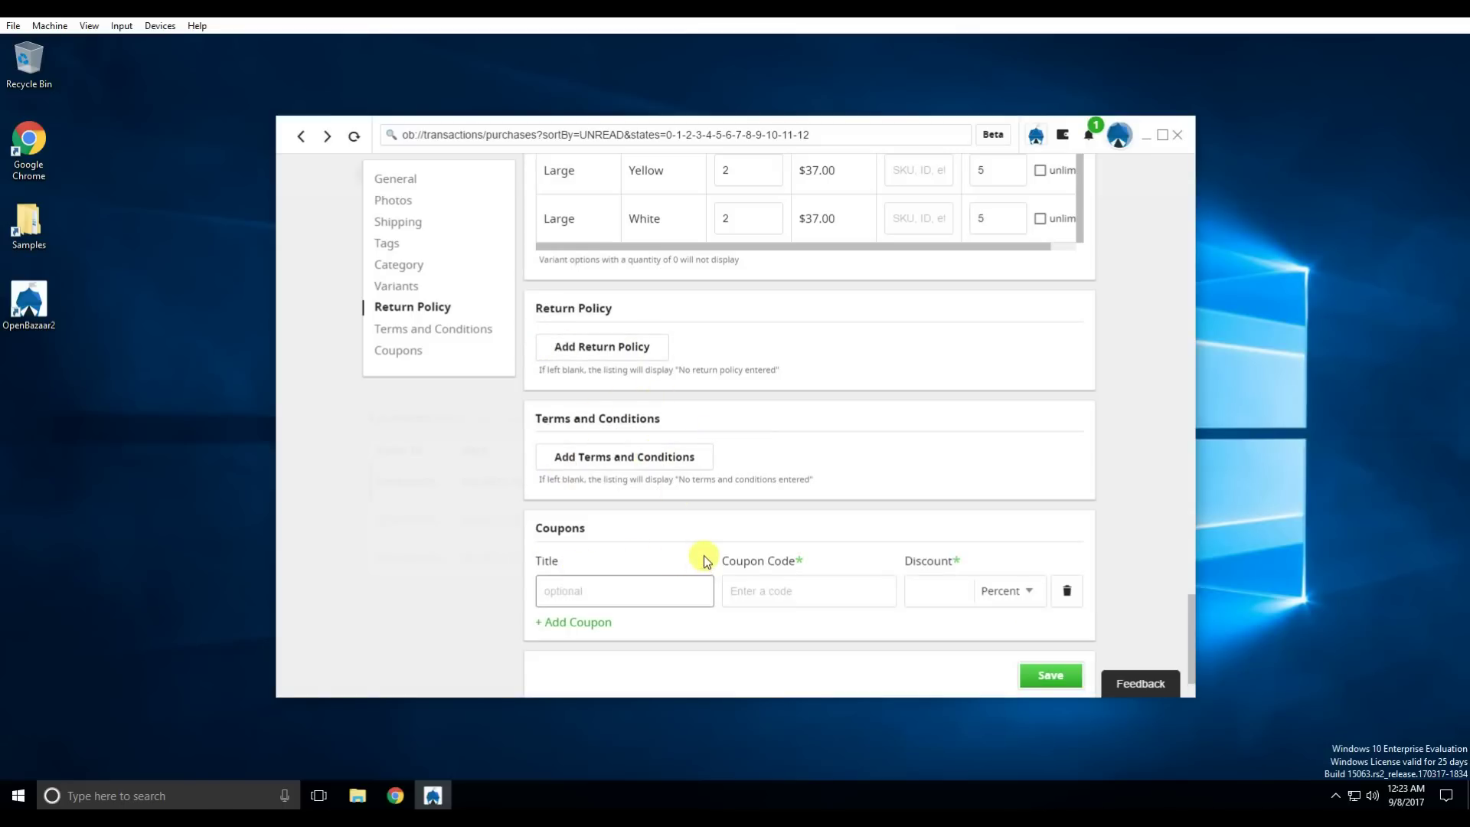
type("coupon #1")
left_click(778, 591)
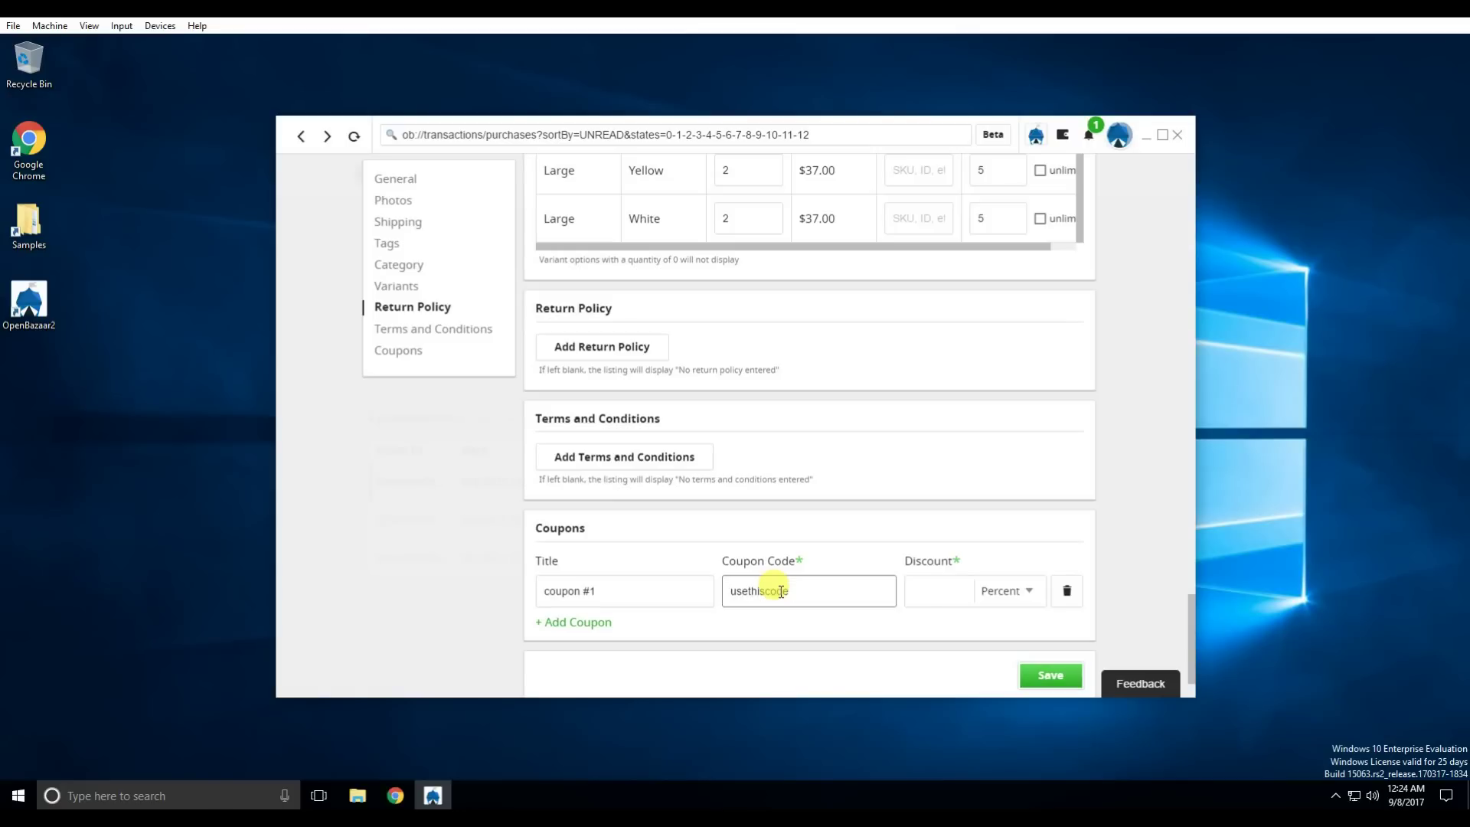
left_click(928, 595)
left_click(1003, 594)
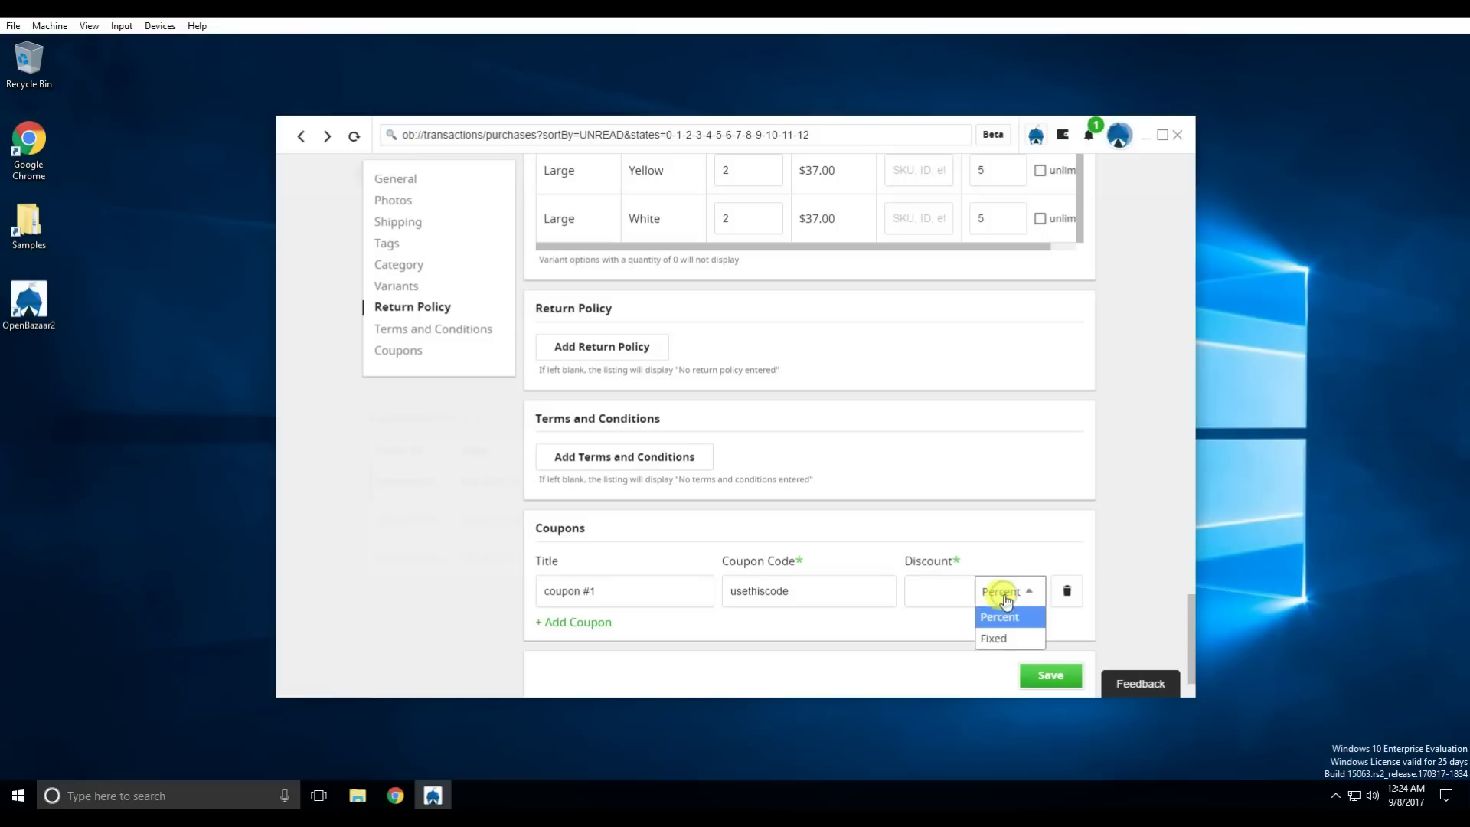
left_click(942, 591)
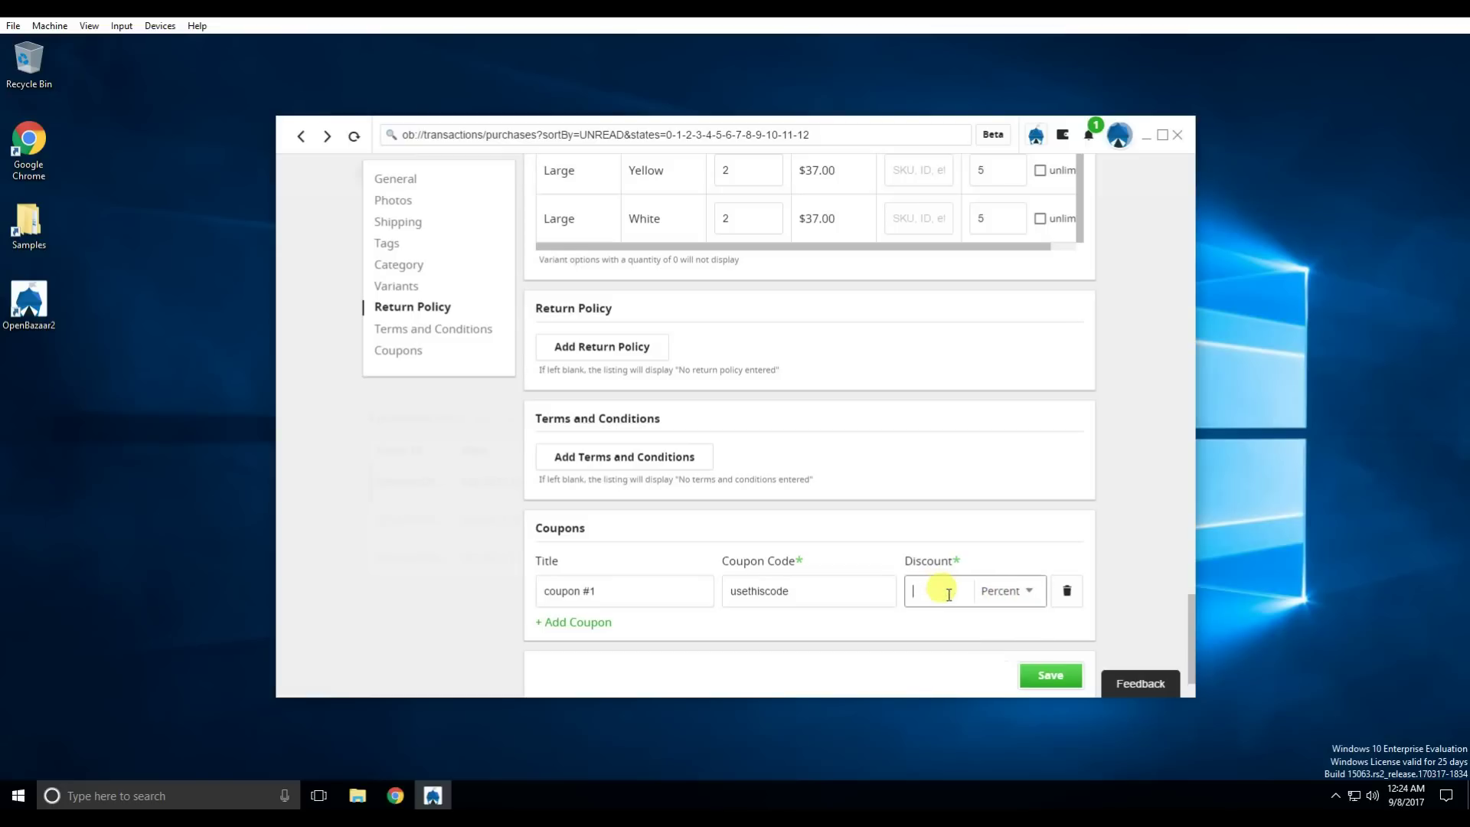
left_click(936, 632)
scroll(834, 523, "down", 1)
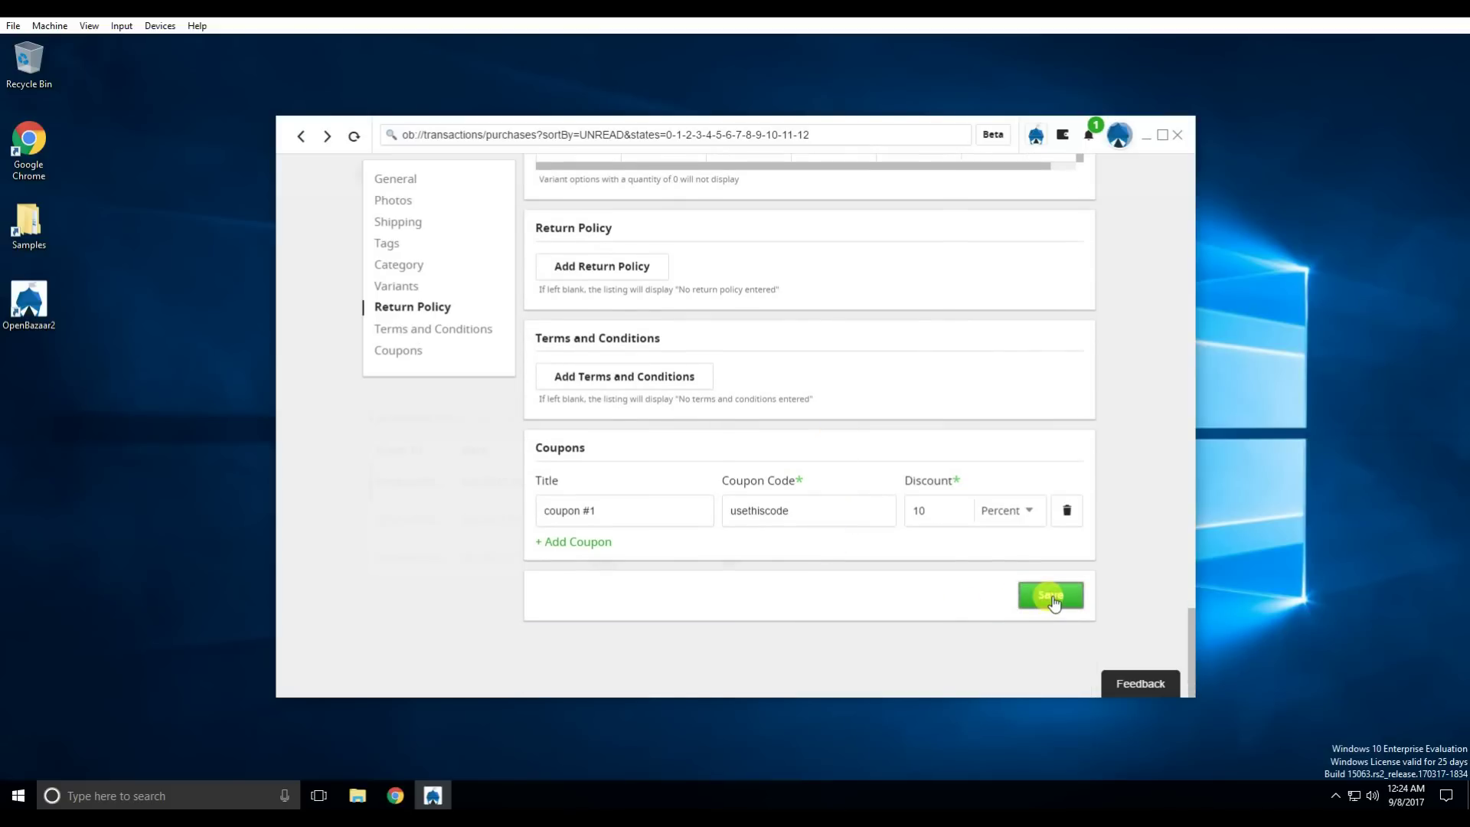
Step: Save the physical listing to publish it and close the listing editor
left_click(1052, 599)
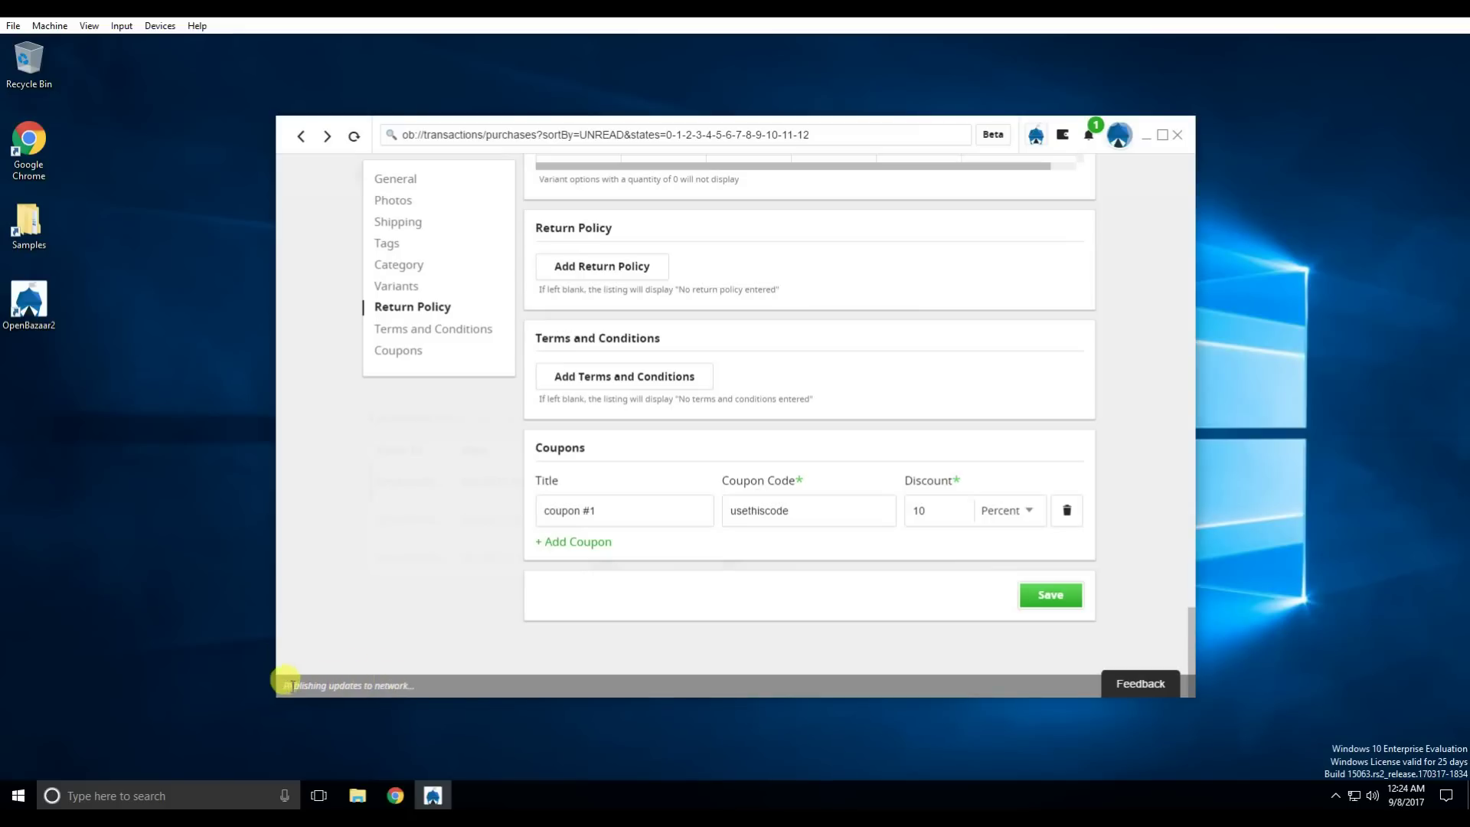
left_click_drag(1188, 656, 1173, 165)
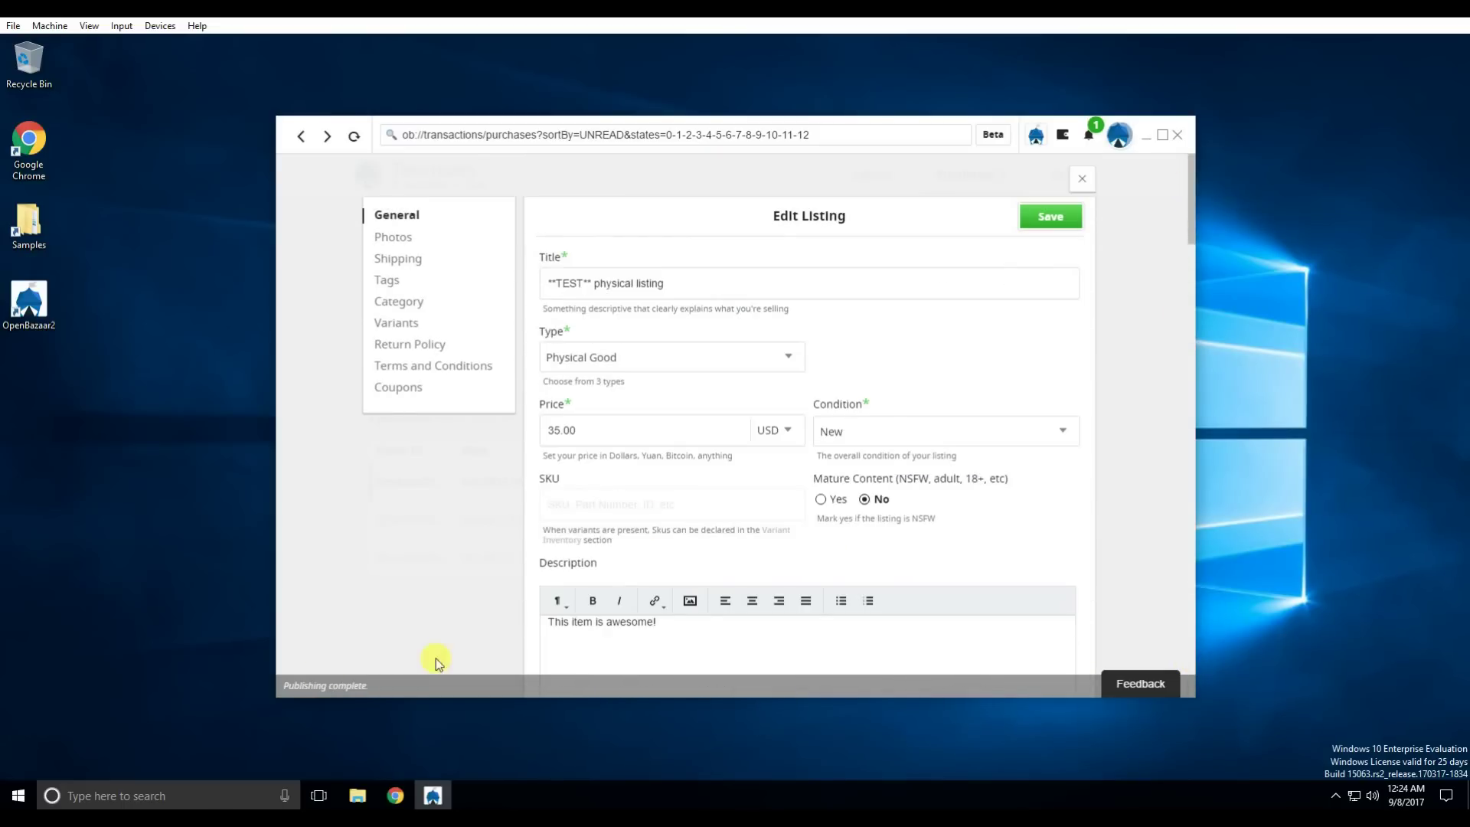
left_click(1083, 180)
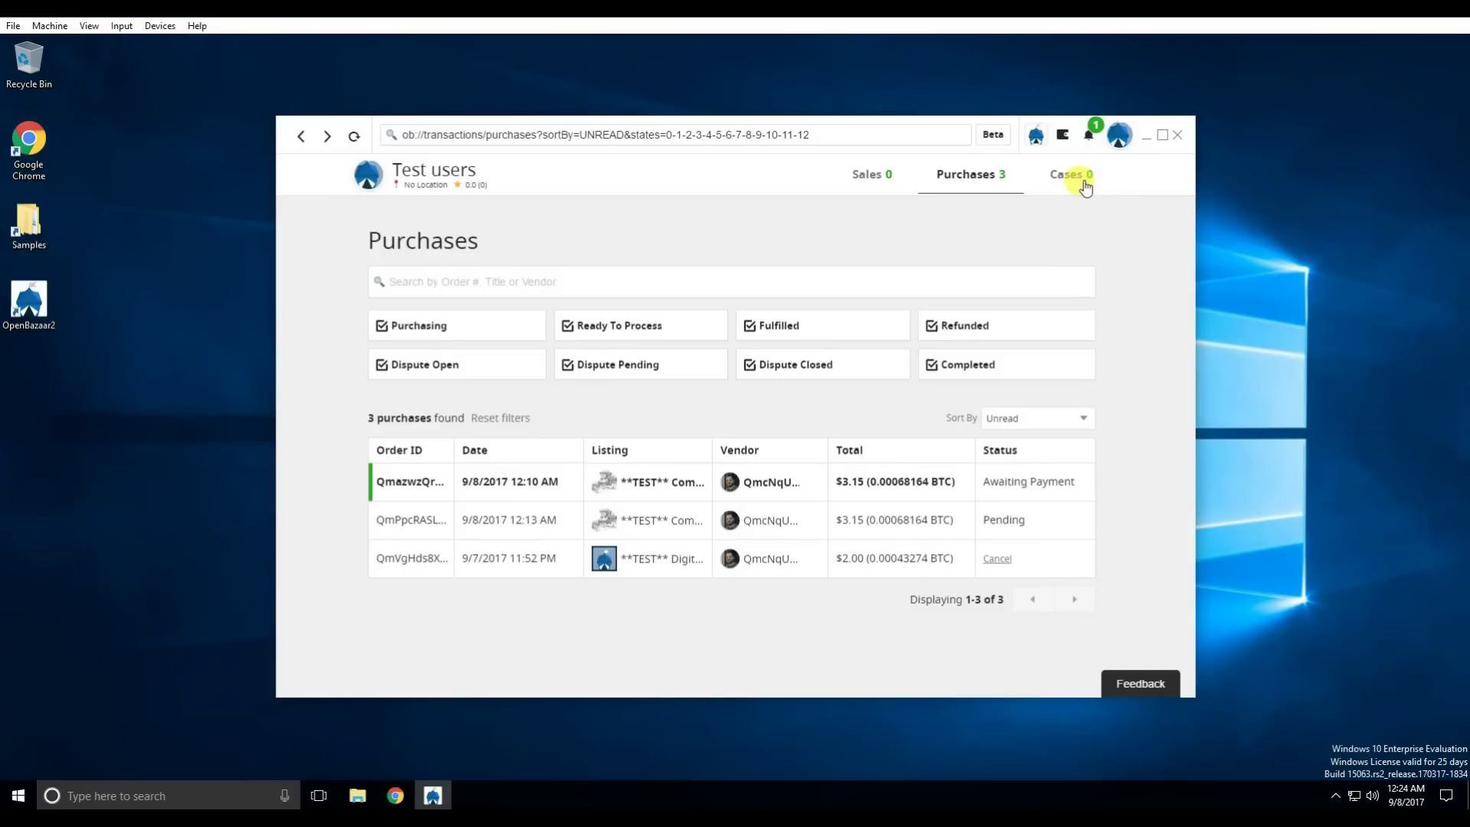
Step: Go to the own store page and open the "**TEST** physical listing"
left_click(1119, 142)
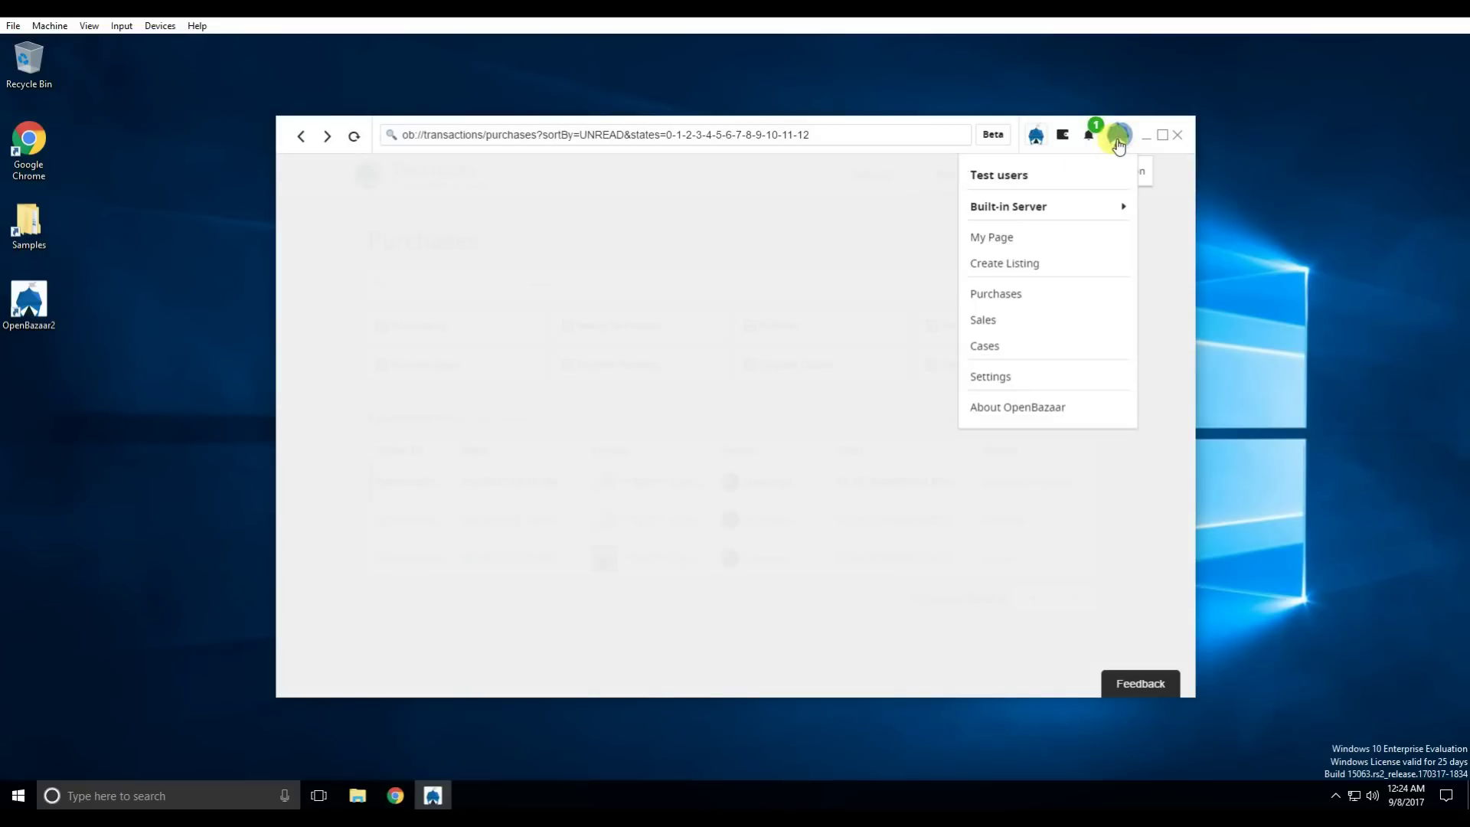
left_click(998, 239)
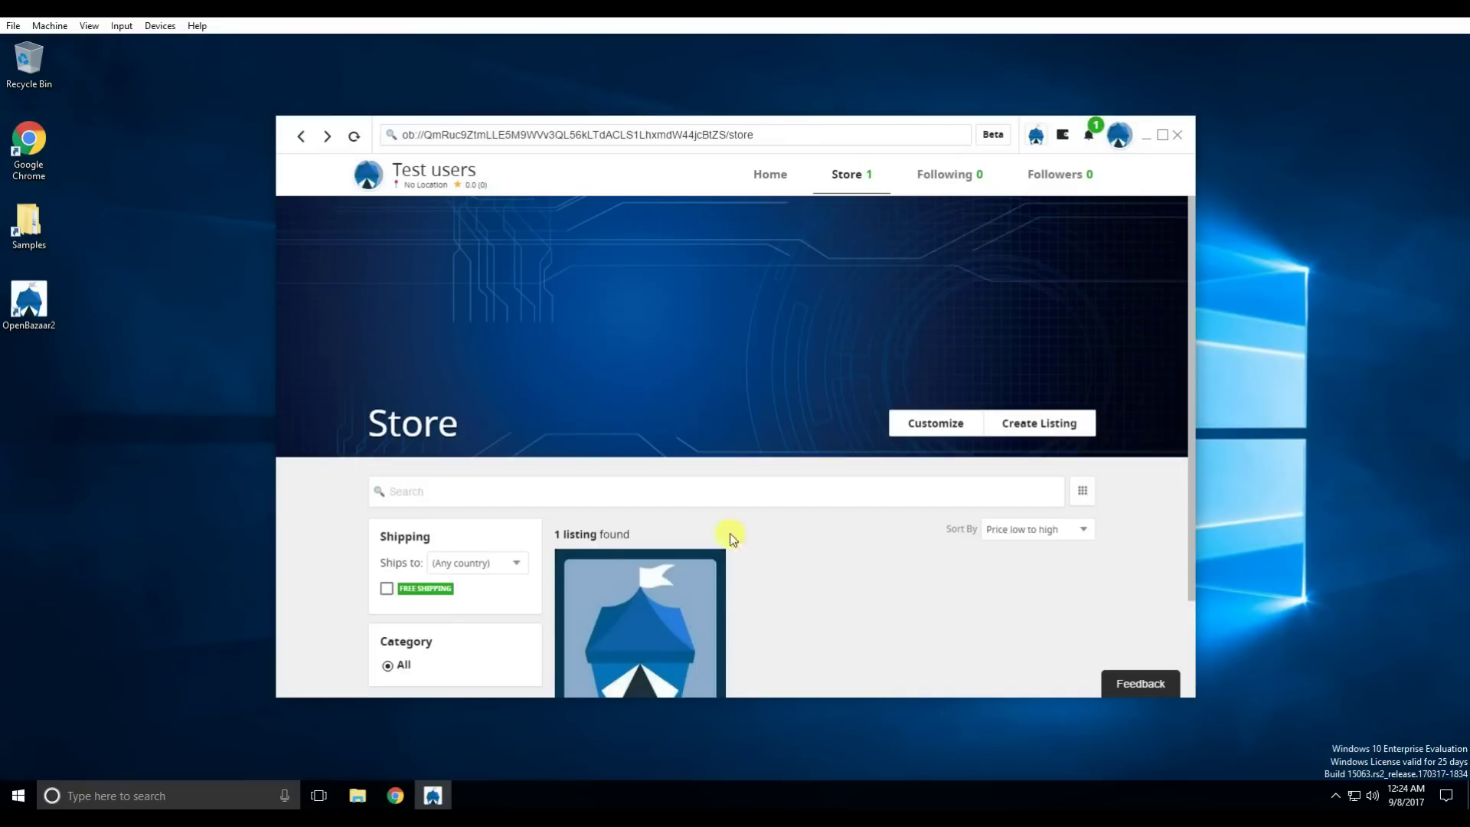
scroll(750, 547, "down", 2)
left_click(619, 528)
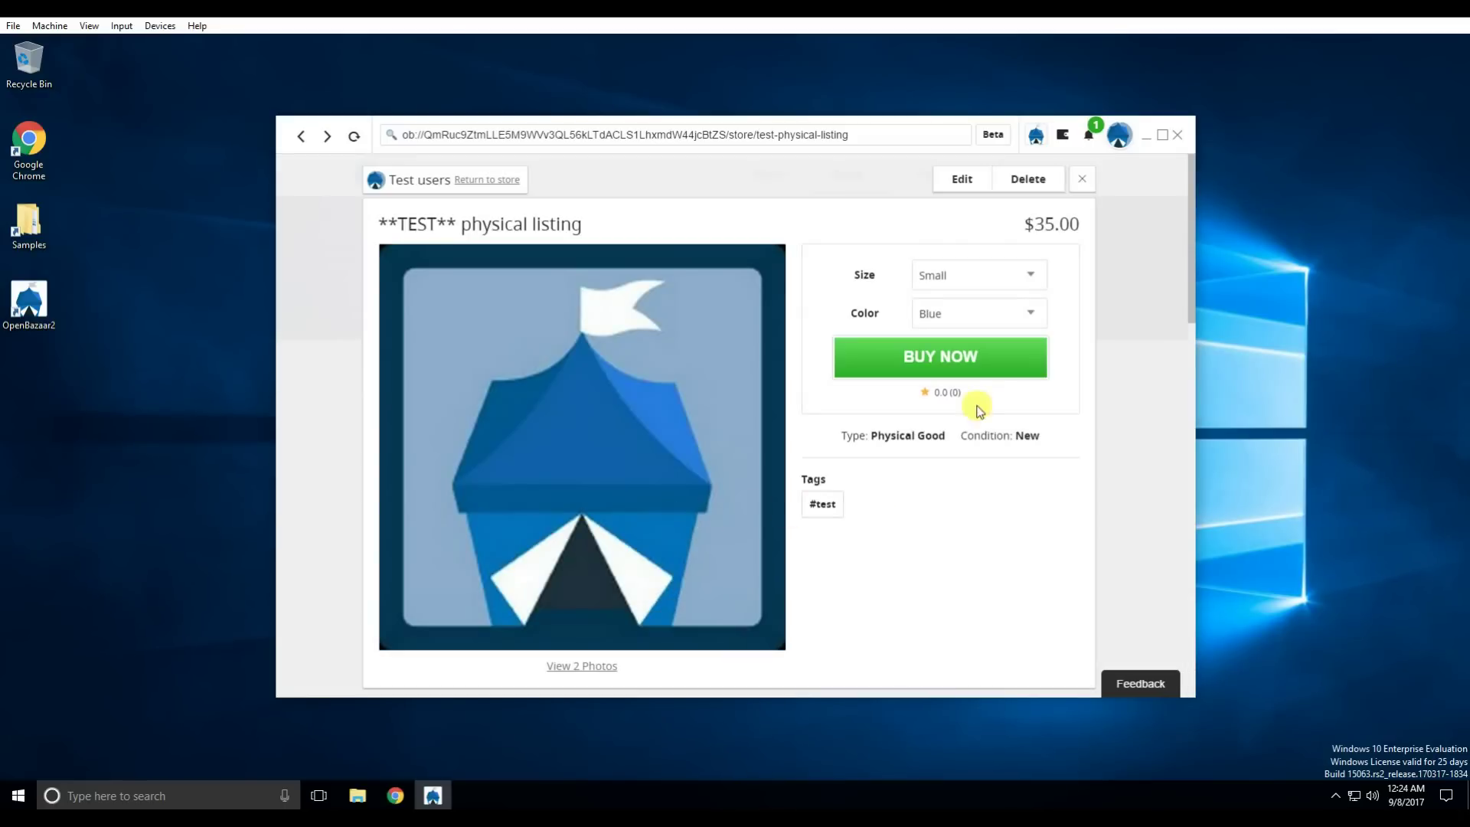
Step: Check the published listing's size and color choices and its shipping options, and close the listing
left_click(1031, 277)
left_click(1029, 275)
left_click(1029, 311)
left_click(1030, 312)
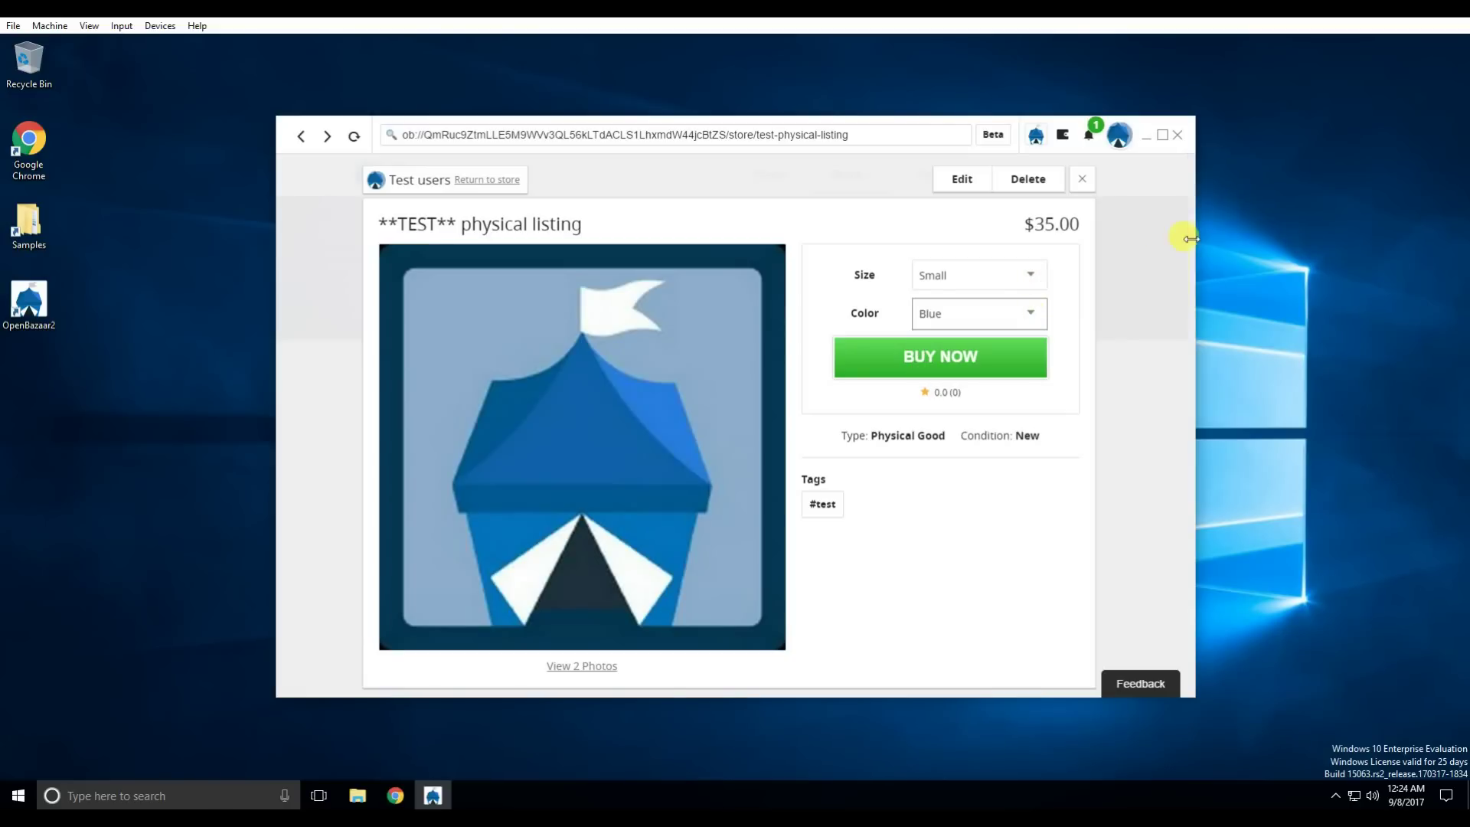
left_click_drag(1191, 237, 1182, 590)
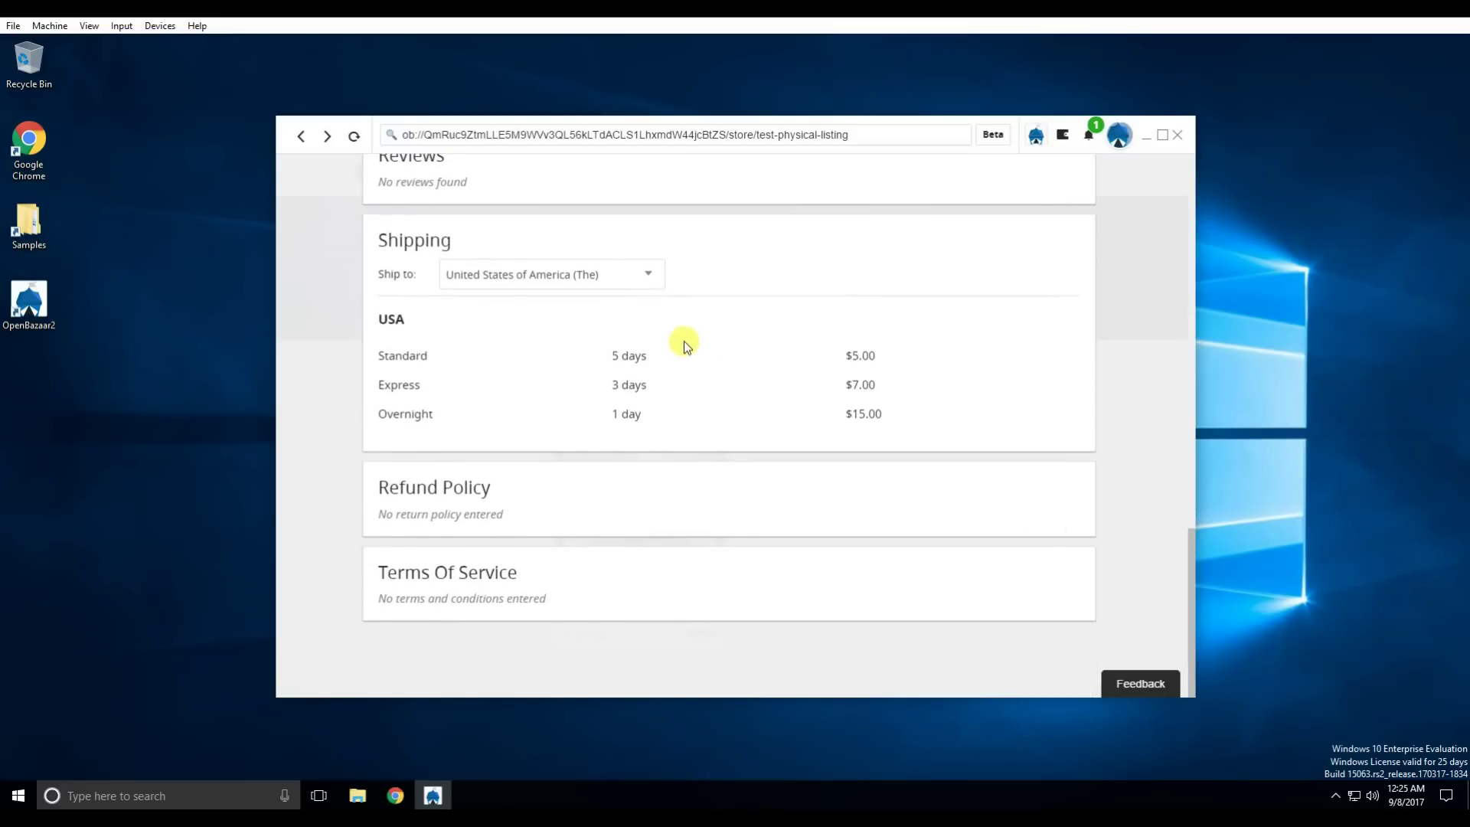
left_click_drag(1191, 588, 1179, 168)
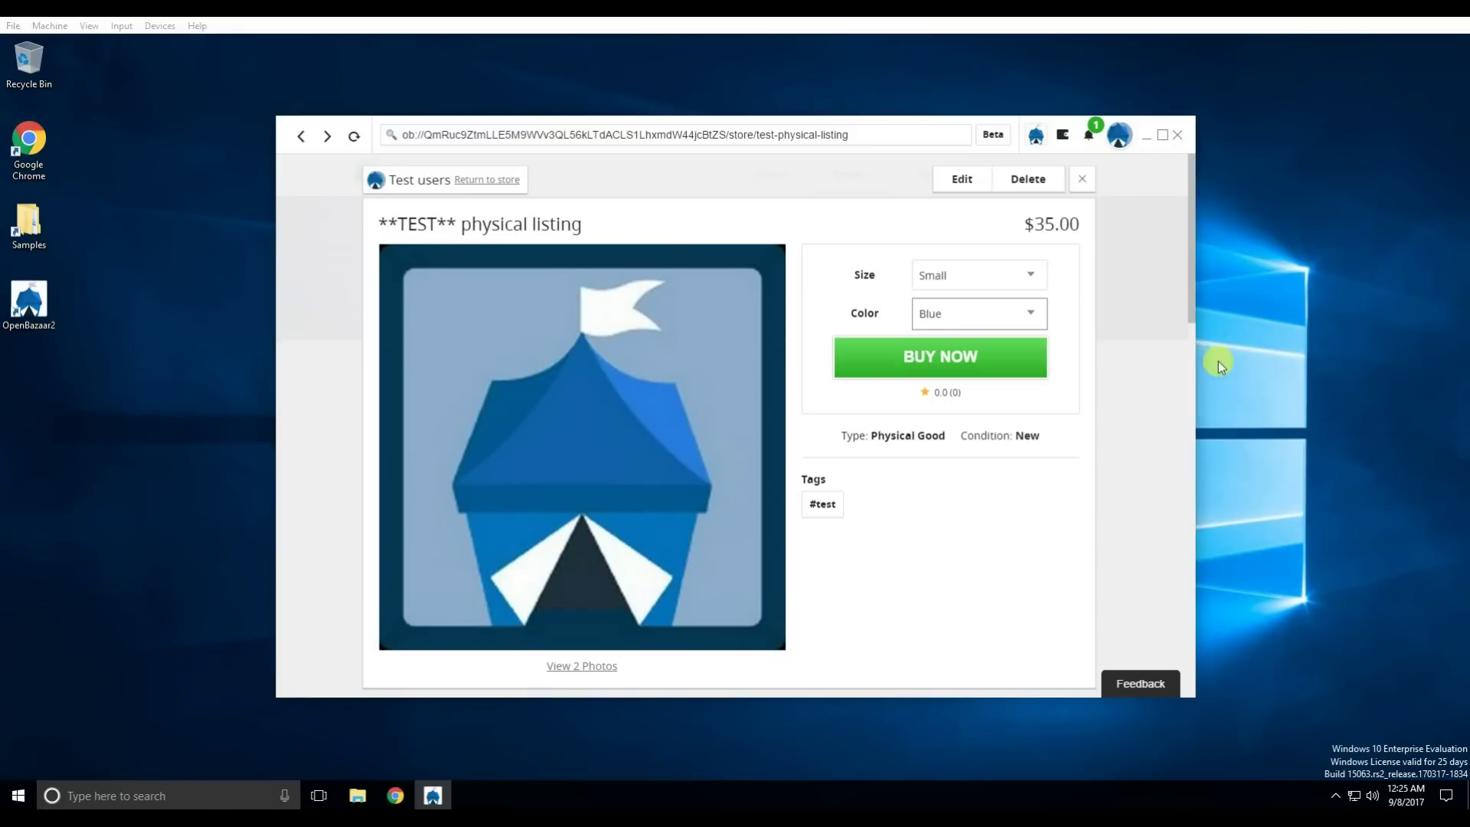
key("Escape")
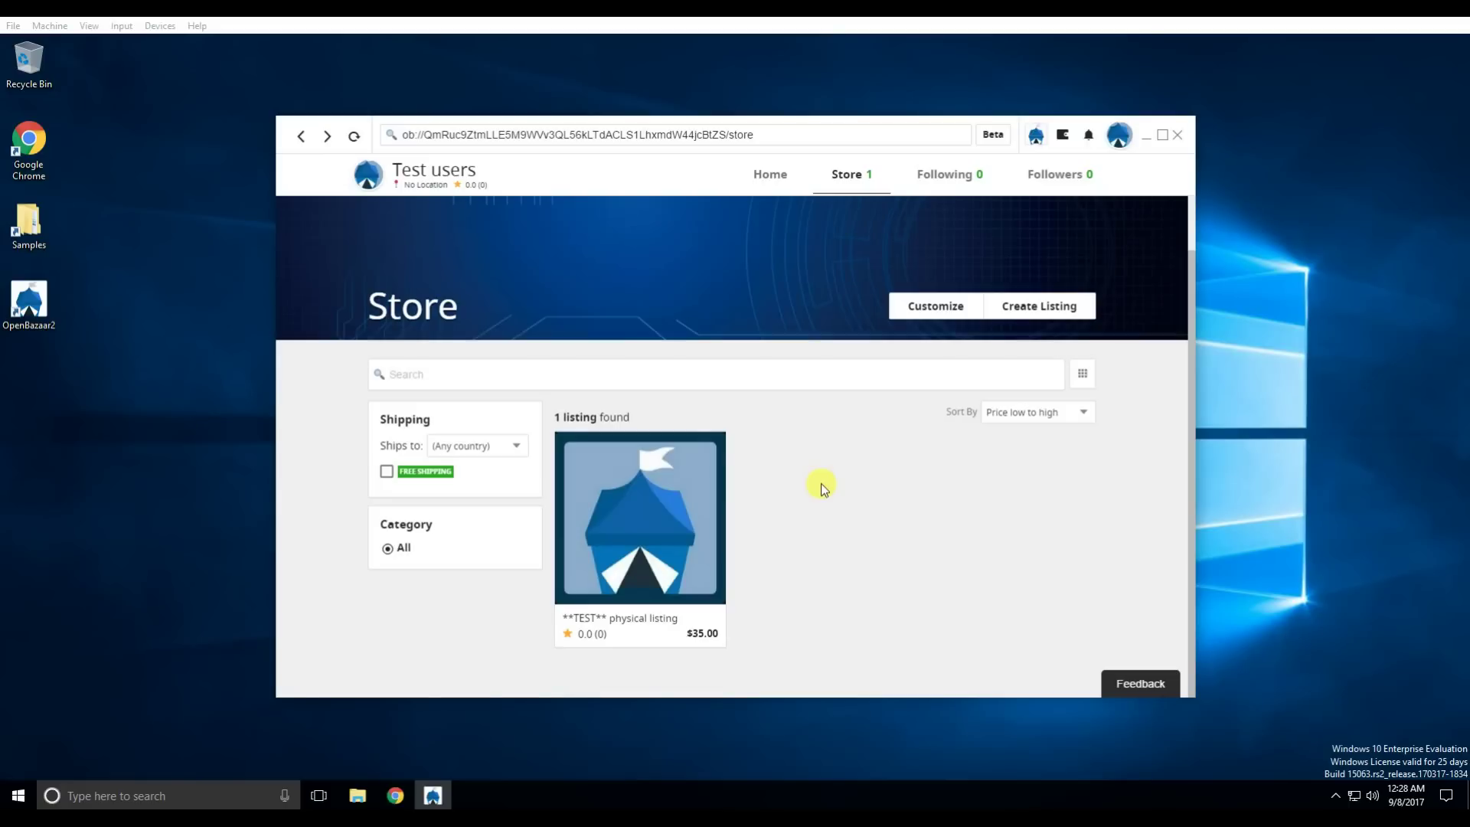
Step: Open the feedback form and clear its e-mail address field
left_click(1125, 686)
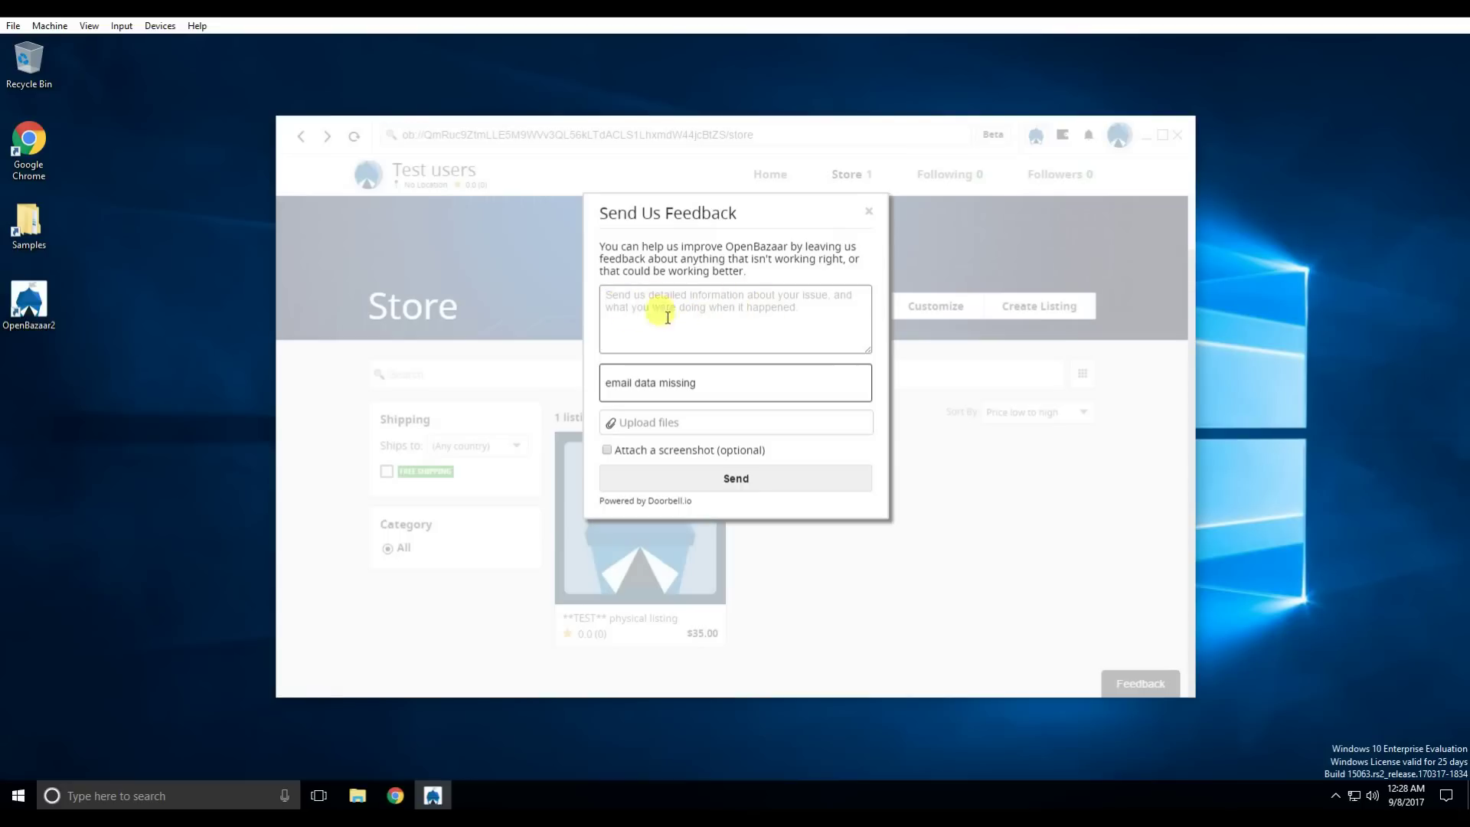
triple_click(674, 380)
key("BackSpace")
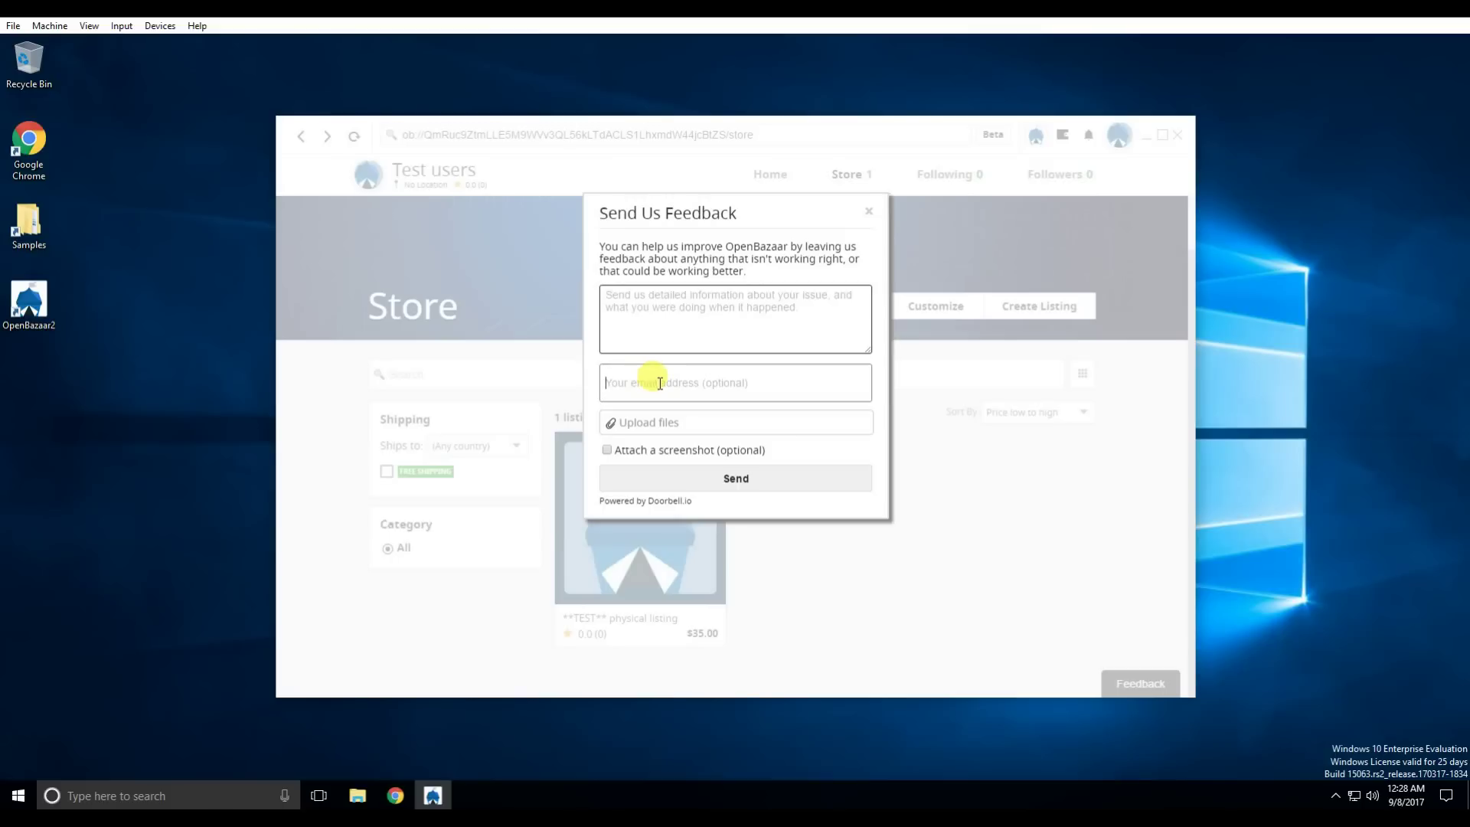